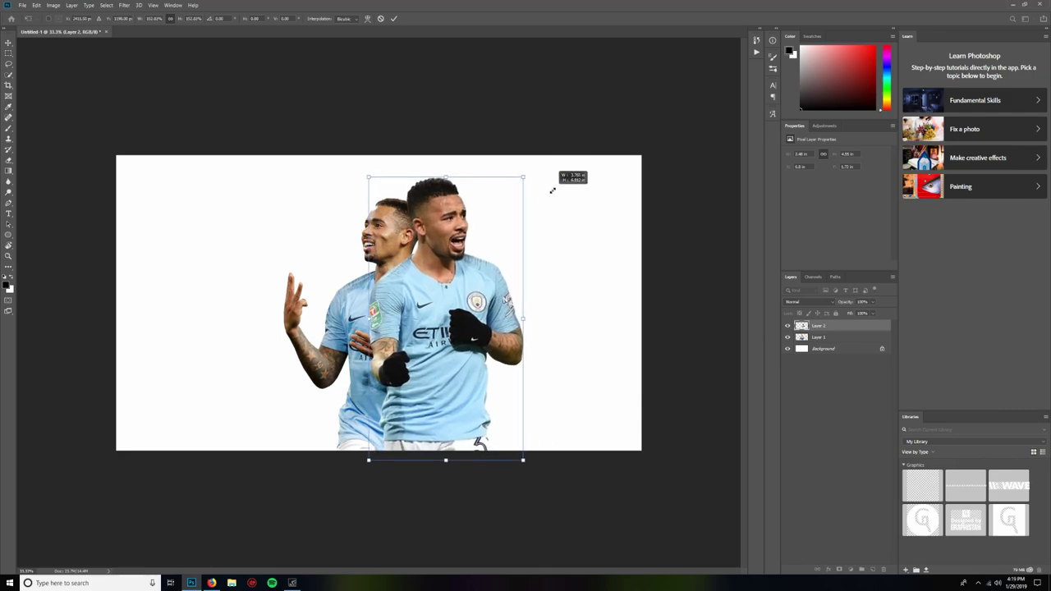
# Scale the front player cutout to about 3.4 × 6.3 in and place it beside the other player, matching their head heights.
pyautogui.moveTo(475, 255); pyautogui.dragTo(478, 261)
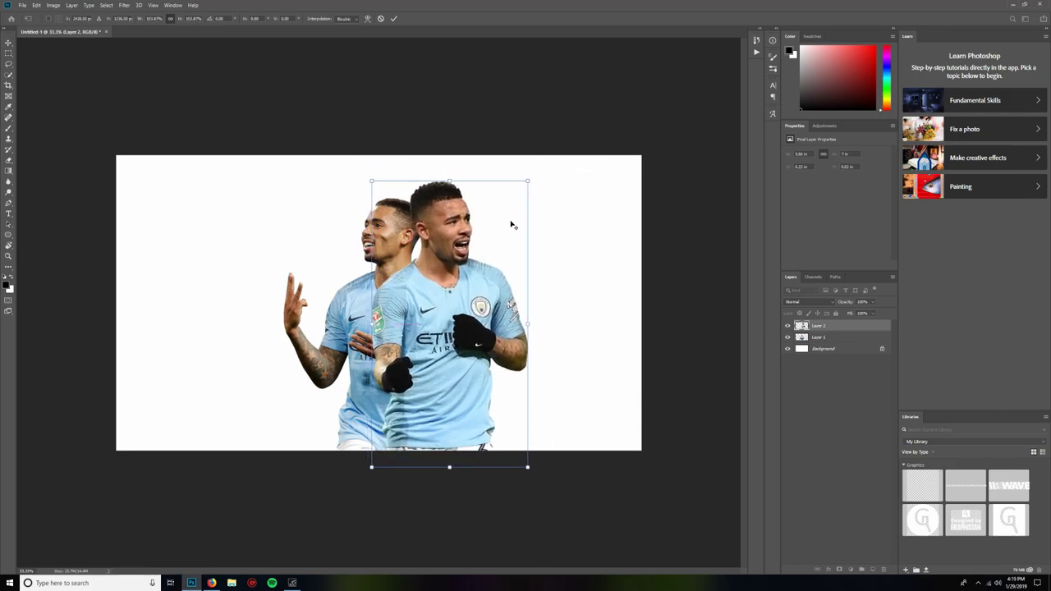
pyautogui.moveTo(528, 181); pyautogui.dragTo(518, 198)
pyautogui.moveTo(472, 251)
pyautogui.mouseDown()
pyautogui.moveTo(473, 263)
pyautogui.moveTo(491, 258)
pyautogui.mouseUp()
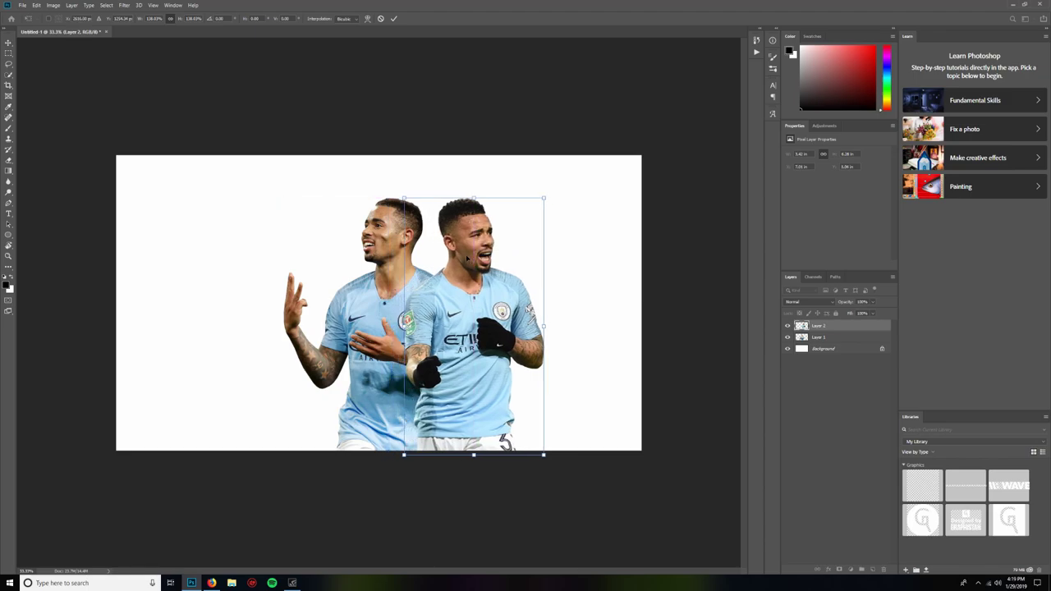
pyautogui.click(393, 19)
# Group Layer 1 and Layer 2 and centre the group horizontally on the background.
pyautogui.keyDown('shift'); pyautogui.click(811, 337); pyautogui.keyUp('shift')
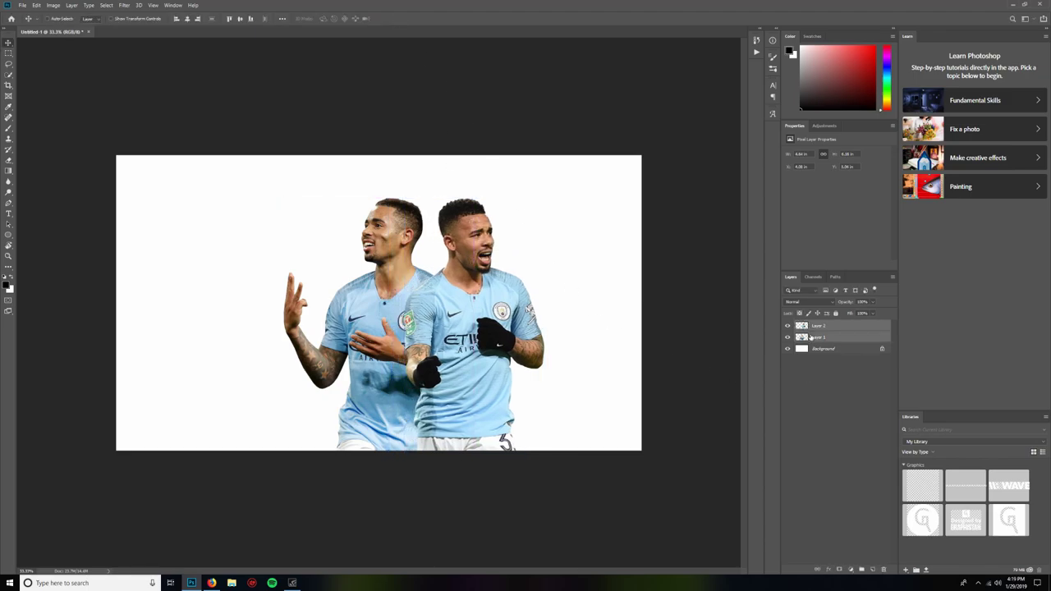
pyautogui.click(812, 326)
pyautogui.moveTo(812, 326)
pyautogui.mouseDown()
pyautogui.moveTo(810, 348)
pyautogui.moveTo(810, 327)
pyautogui.mouseUp()
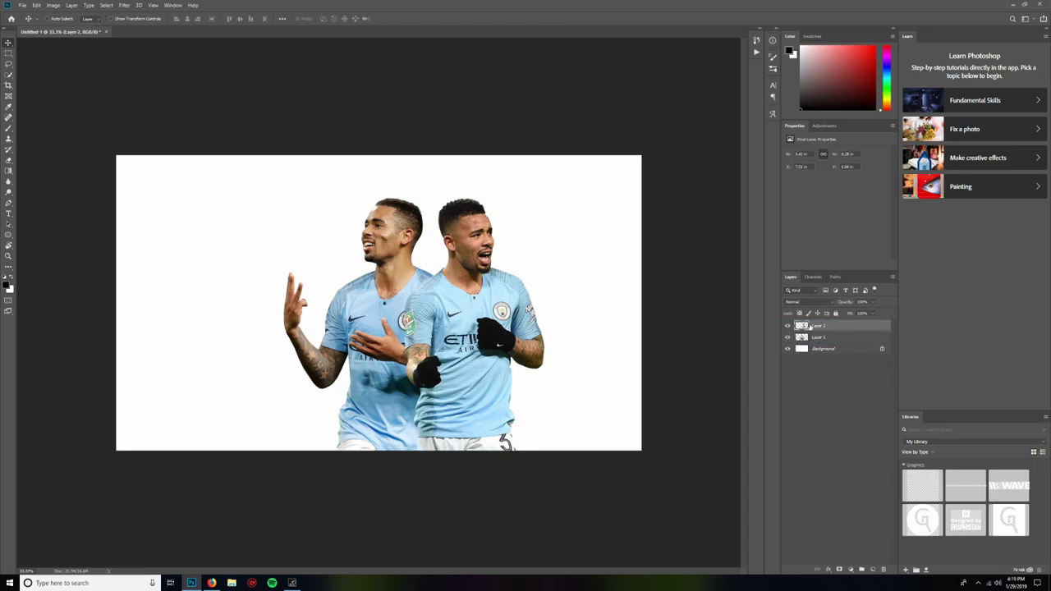
pyautogui.keyDown('shift'); pyautogui.click(814, 339); pyautogui.keyUp('shift')
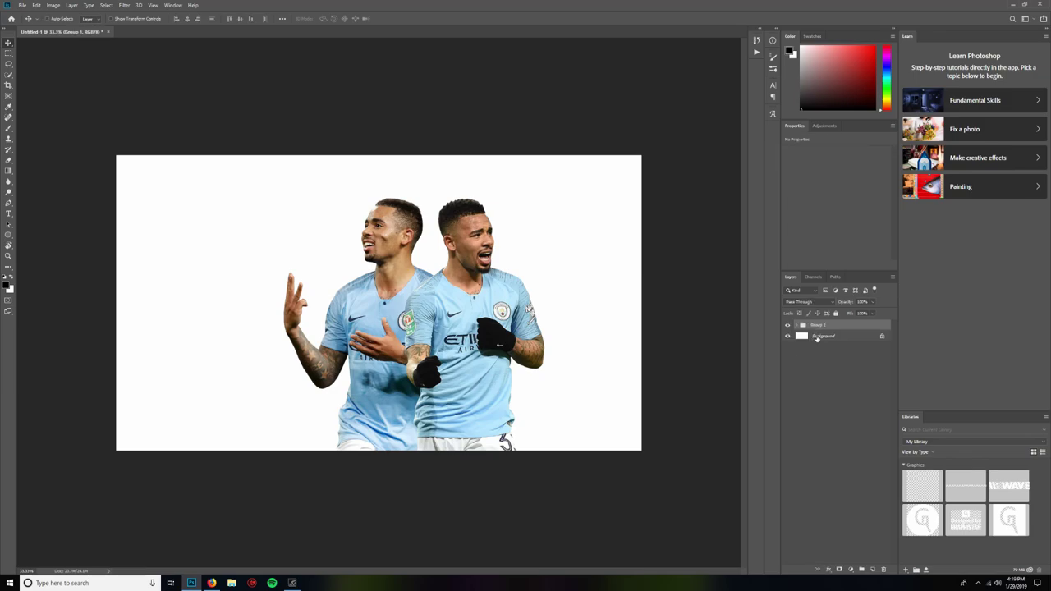
pyautogui.hotkey('ctrl', 'g')
pyautogui.click(188, 19)
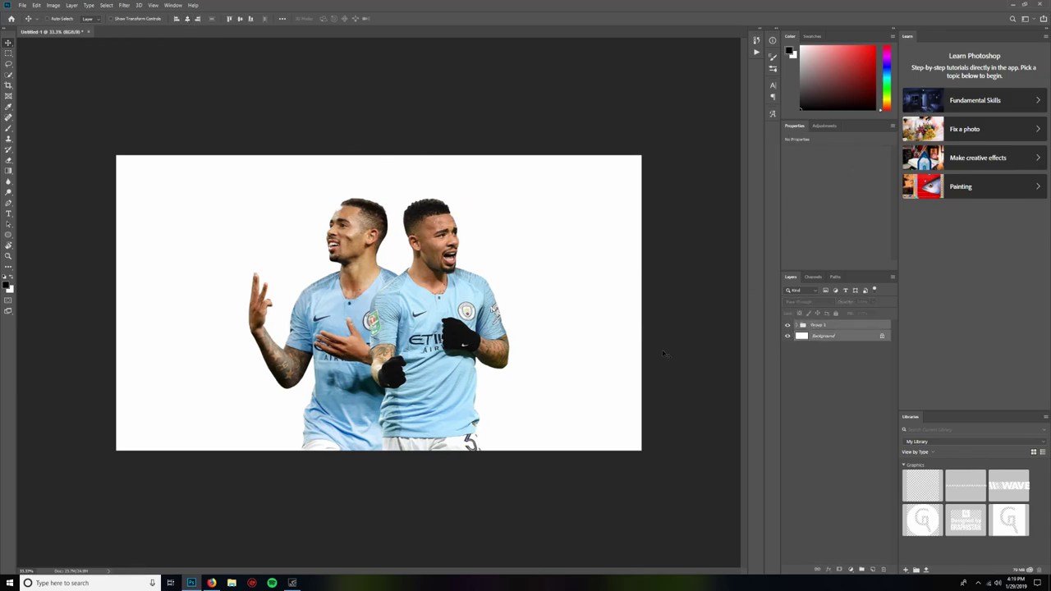
pyautogui.keyDown('ctrl'); pyautogui.click(660, 371); pyautogui.keyUp('ctrl')
pyautogui.scroll(2, 410, 370)
pyautogui.scroll(1, 320, 308)
pyautogui.scroll(-1, 320, 309)
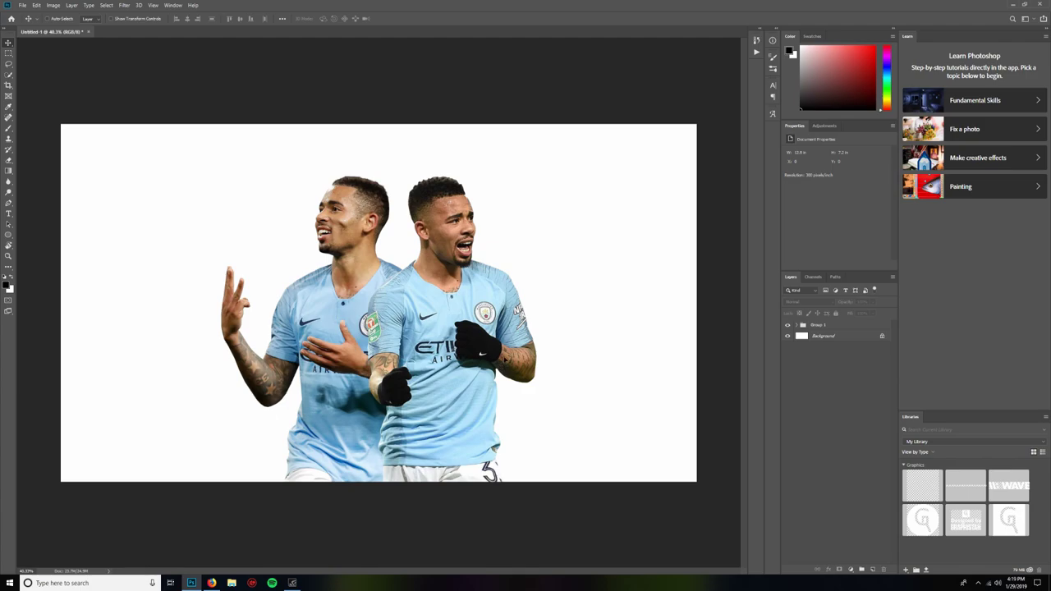
# Sample dark navy from the shirt's logo as the background colour and light blue from the shirt as the foreground colour.
pyautogui.click(8, 107)
pyautogui.click(301, 323)
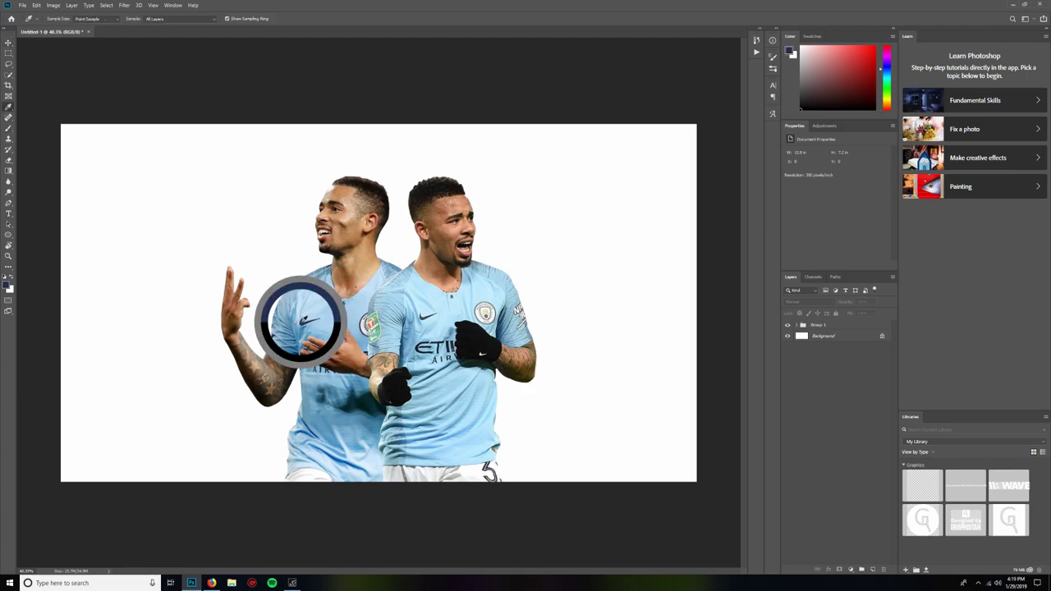
pyautogui.click(11, 277)
pyautogui.click(319, 313)
pyautogui.click(317, 309)
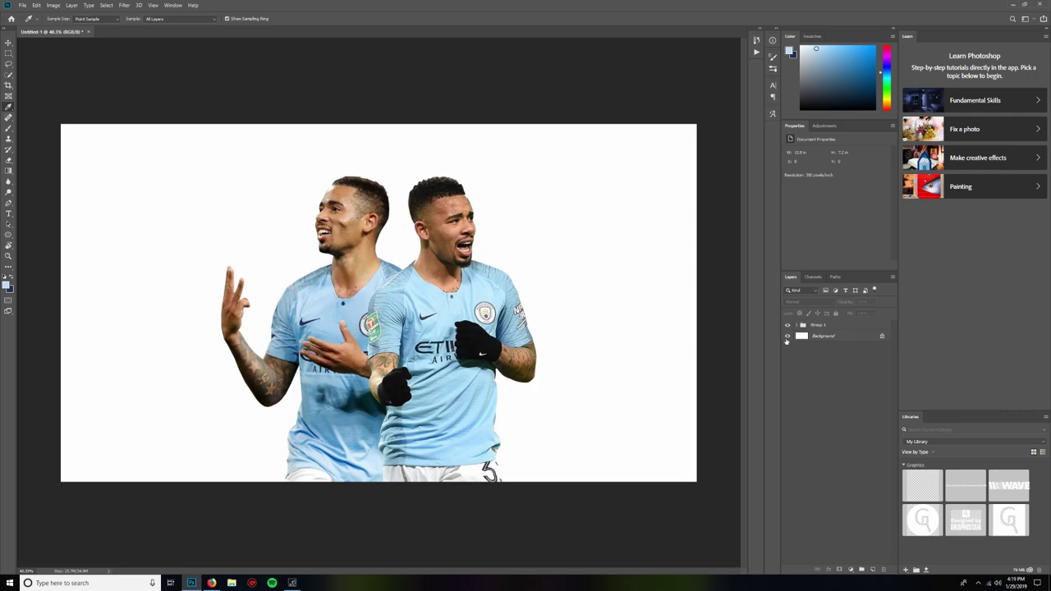
# Add a reversed linear Gradient Fill layer above the Background using the Foreground to Background preset.
pyautogui.click(821, 338)
pyautogui.click(850, 569)
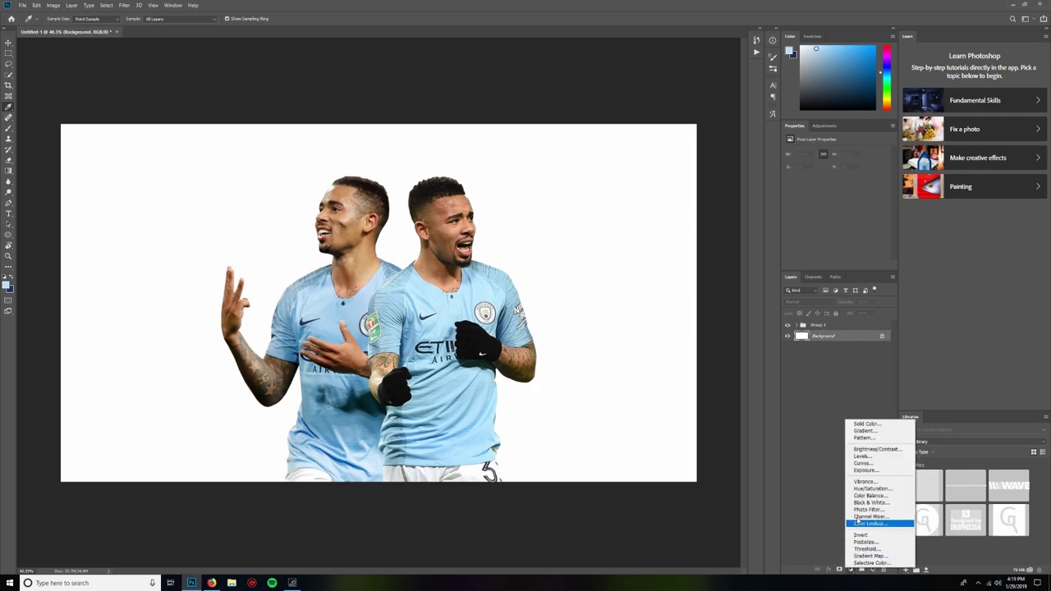
pyautogui.click(878, 433)
pyautogui.click(665, 98)
pyautogui.click(522, 247)
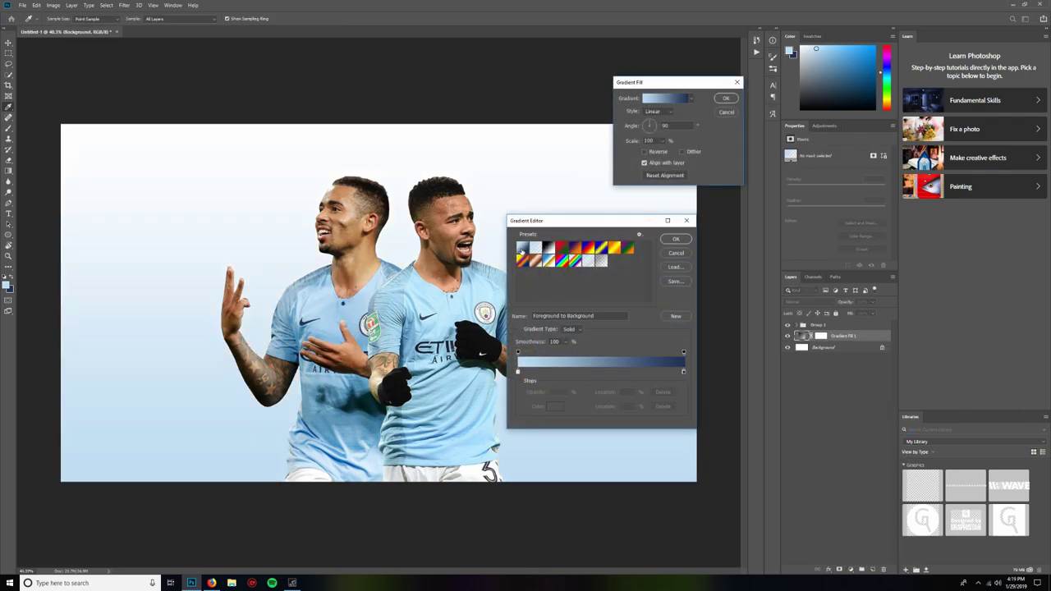
pyautogui.click(676, 238)
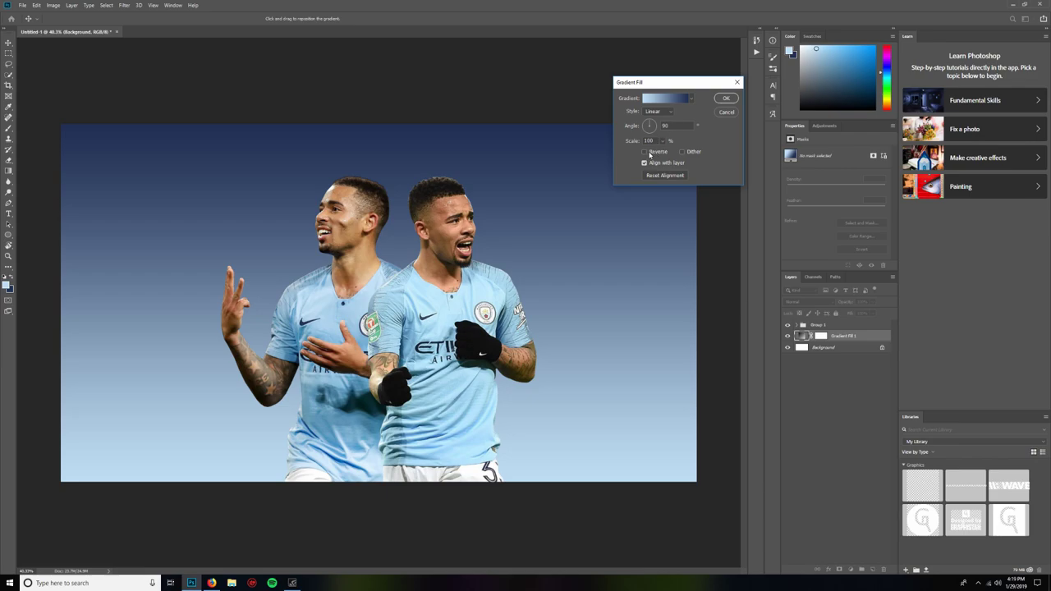
pyautogui.click(644, 151)
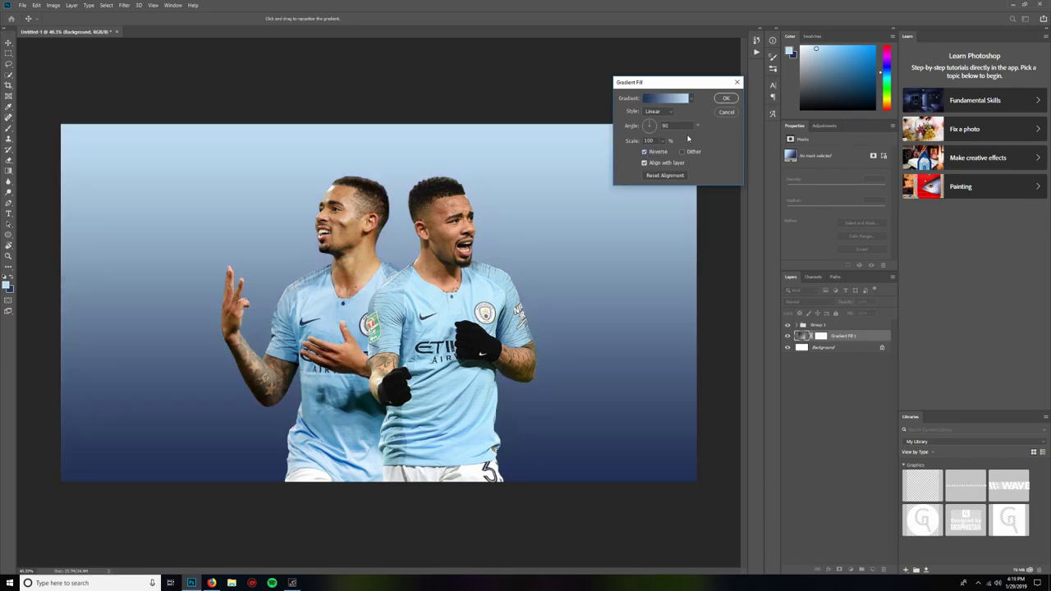
pyautogui.click(722, 100)
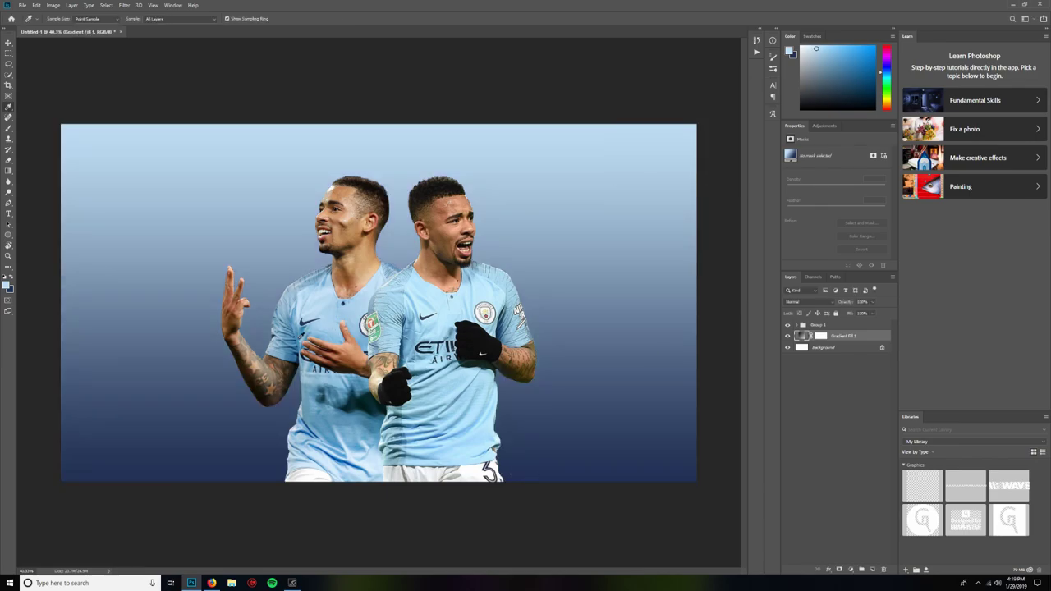
# Sample a mid-blue from the shirt and add it to the background gradient as a colour stop at 50% location.
pyautogui.click(302, 333)
pyautogui.doubleClick(799, 336)
pyautogui.click(655, 99)
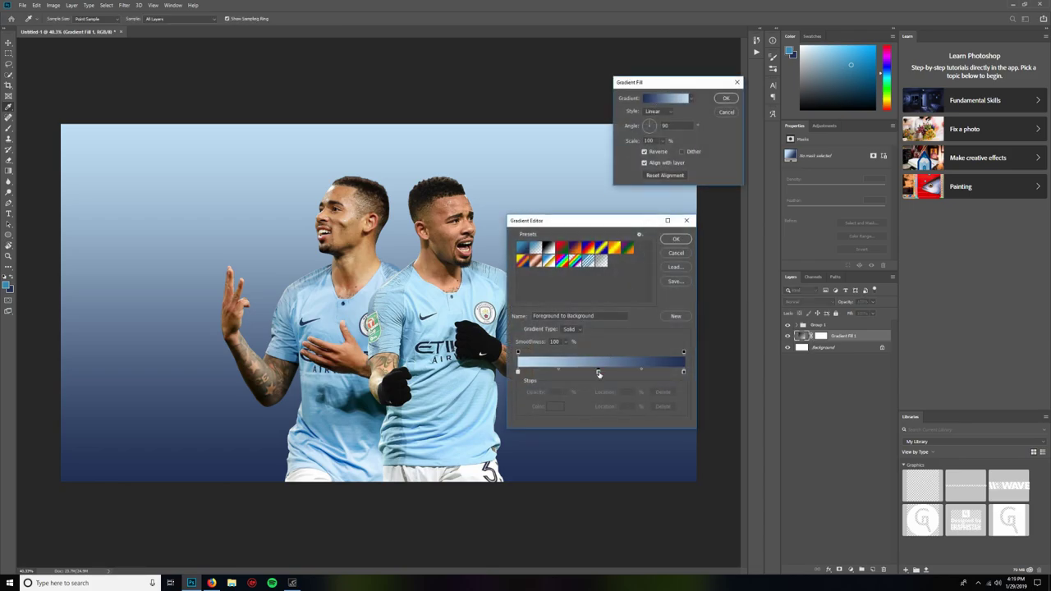
pyautogui.moveTo(599, 374); pyautogui.dragTo(594, 374)
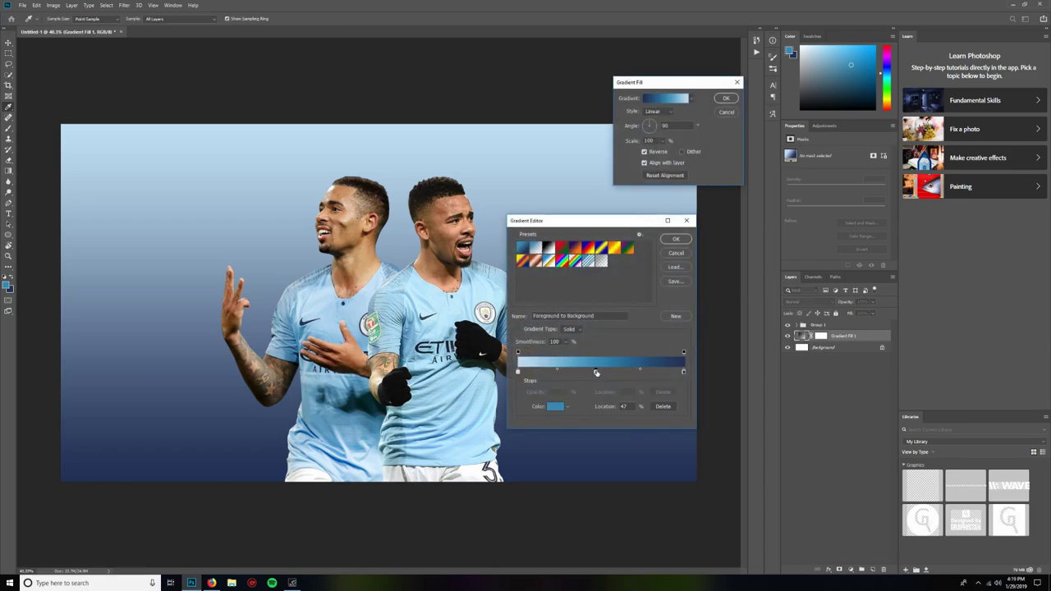
pyautogui.click(601, 373)
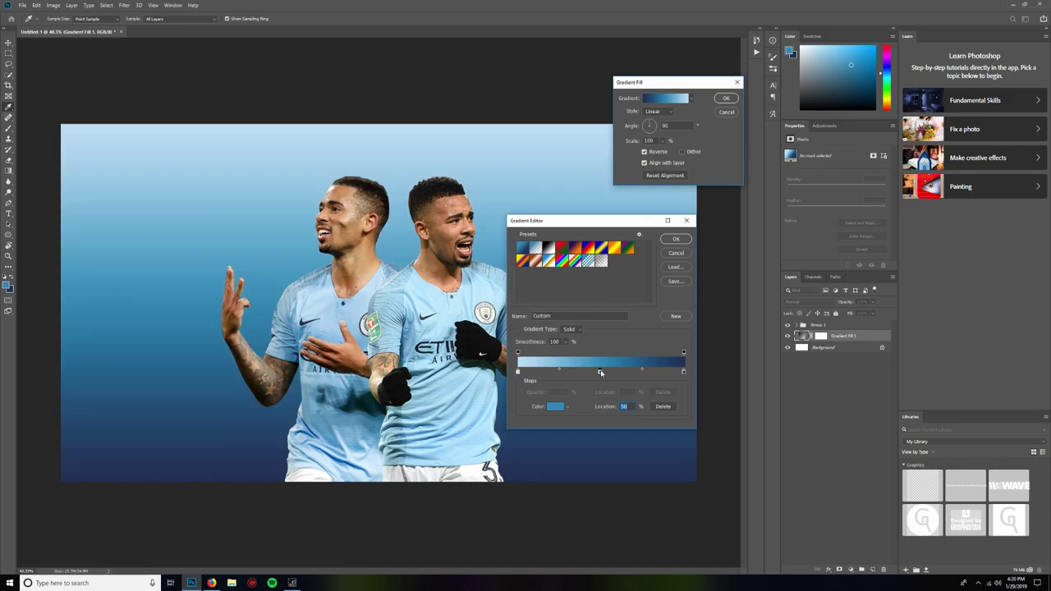
pyautogui.click(676, 239)
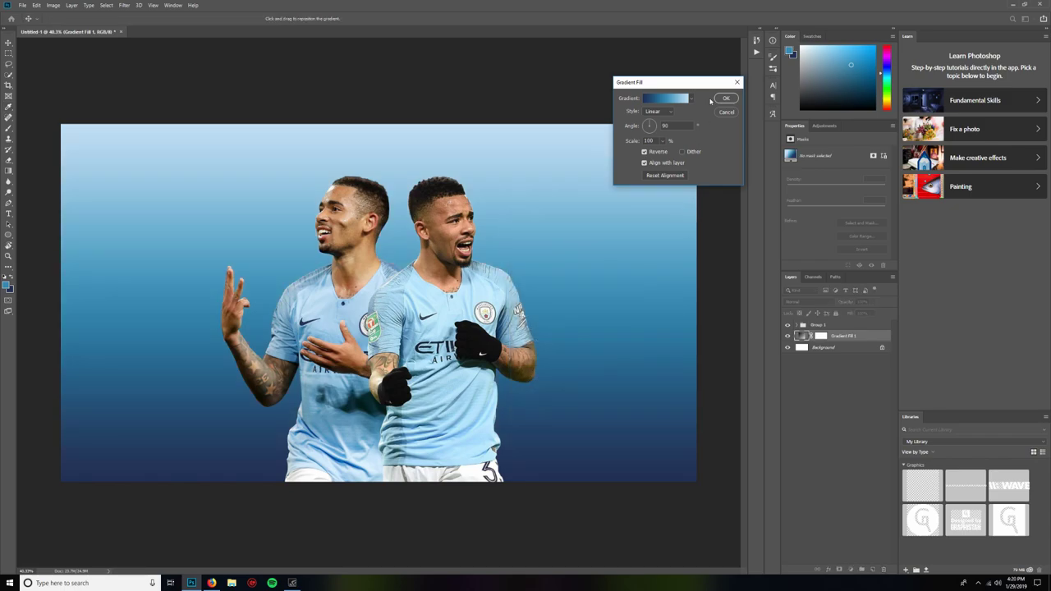
pyautogui.click(726, 98)
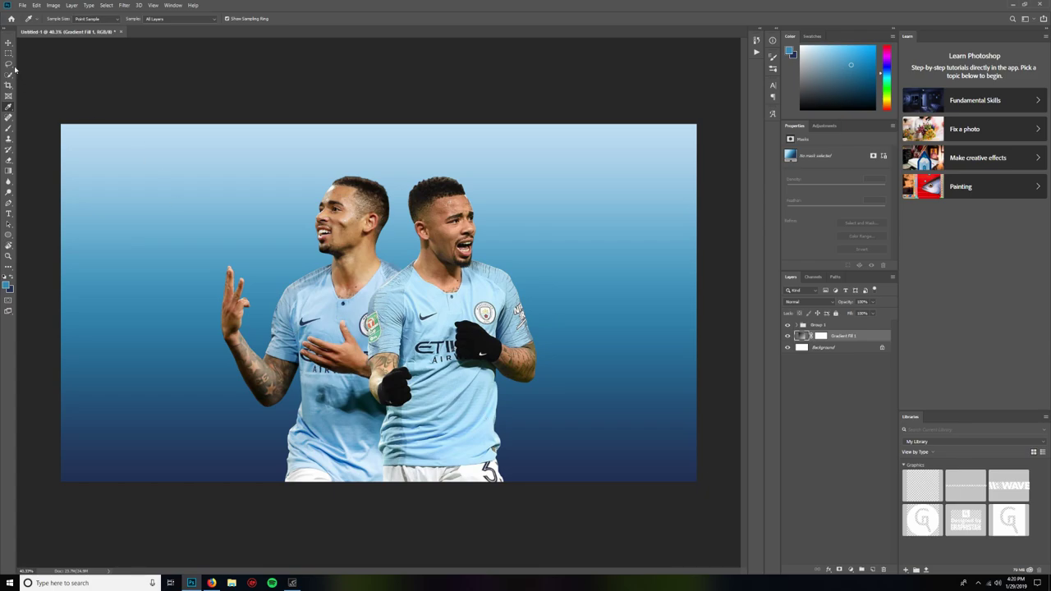
# Add four empty layers above Group 1.
pyautogui.click(8, 43)
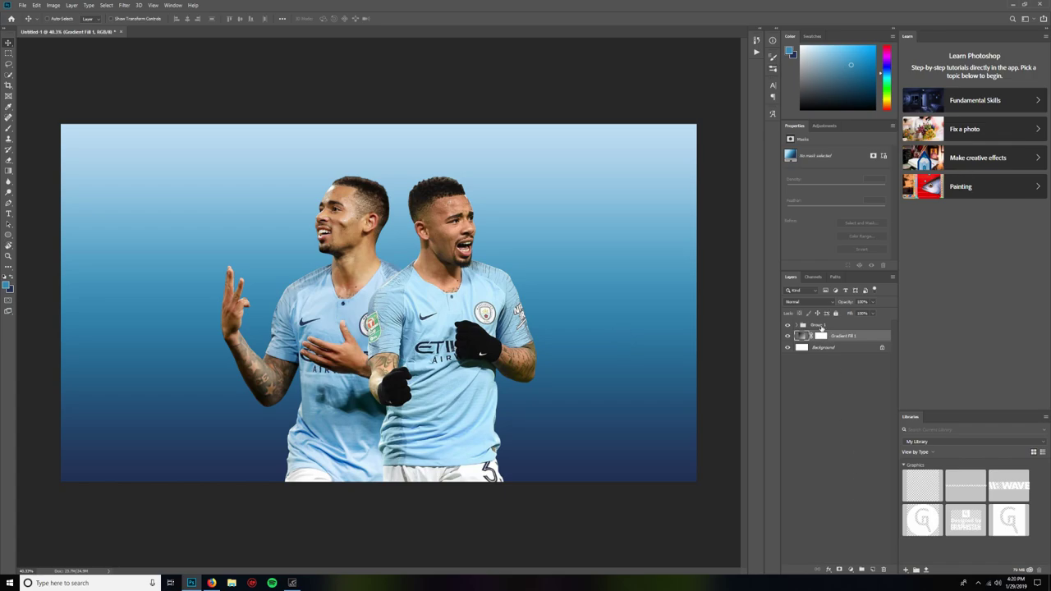
pyautogui.click(819, 326)
pyautogui.click(870, 569)
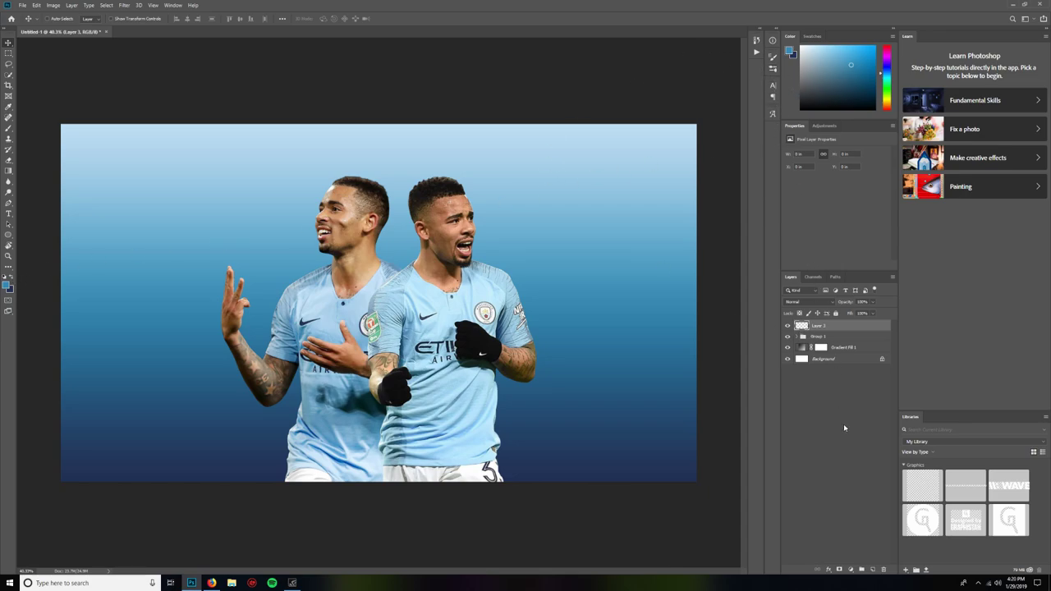
pyautogui.click(872, 569)
pyautogui.click(872, 569)
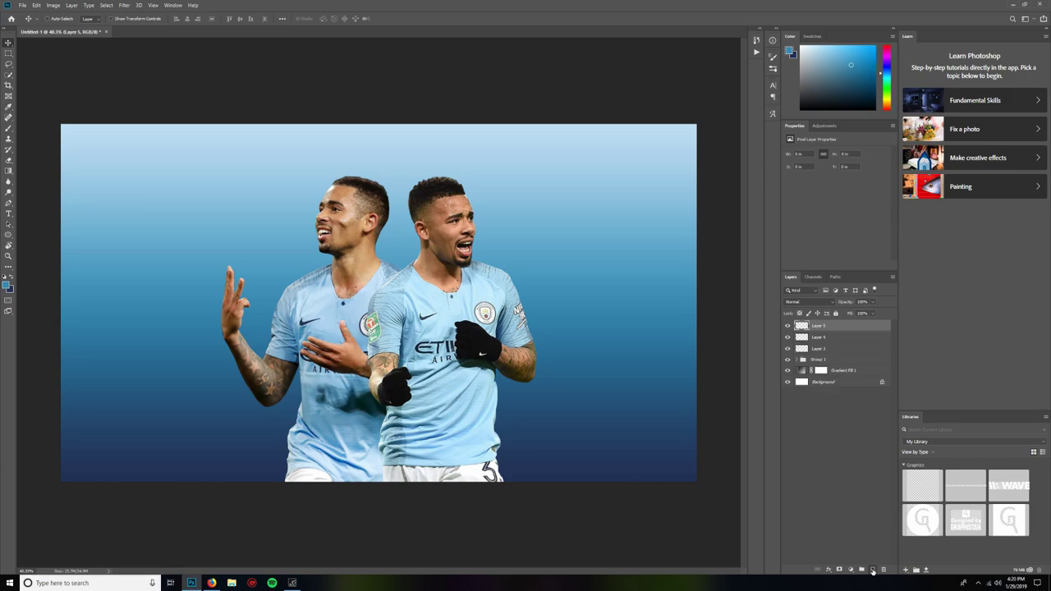
pyautogui.click(872, 569)
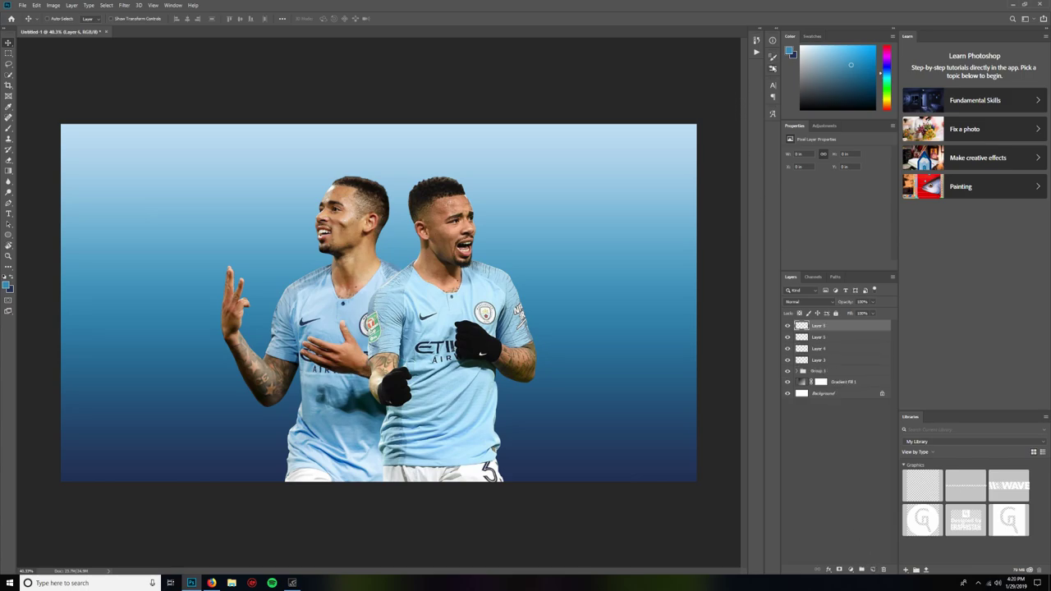
# Select the 1677 px rough paint-stroke brush and stamp a mid-blue stroke on Layer 6 over the rear player's head.
pyautogui.click(772, 69)
pyautogui.click(771, 57)
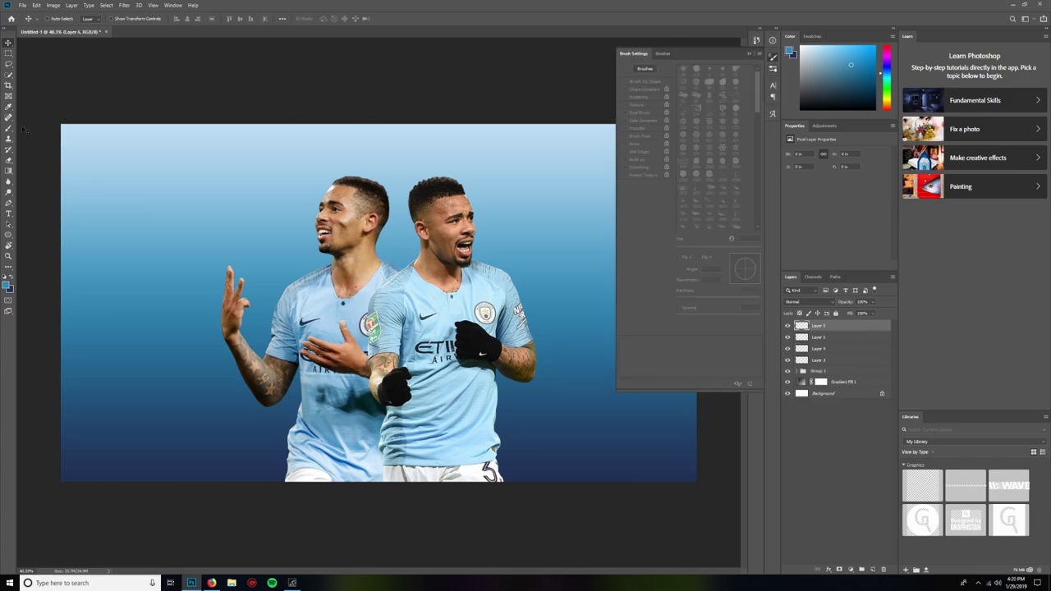
pyautogui.click(8, 128)
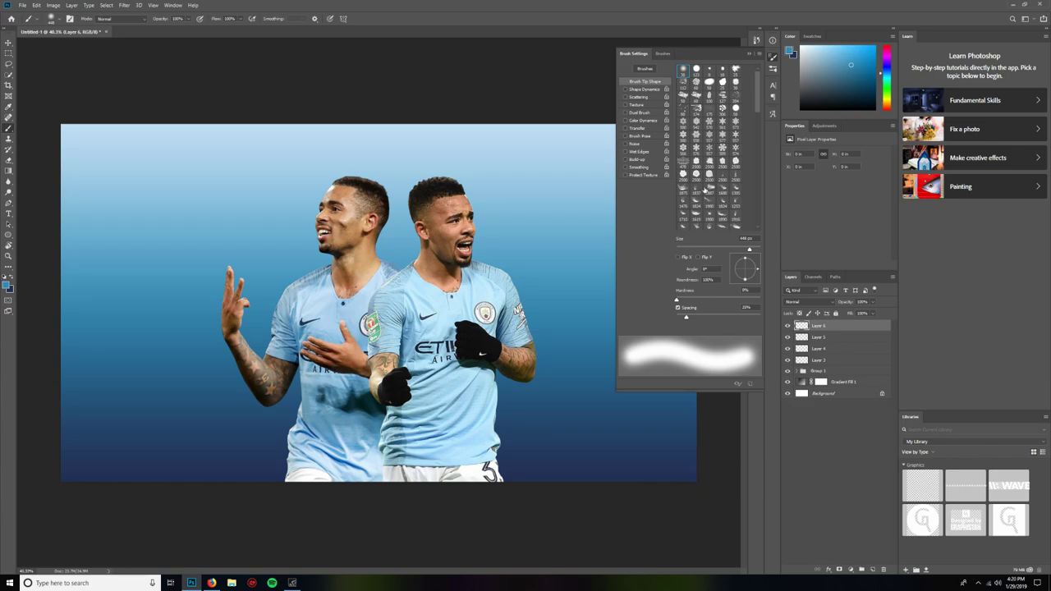
pyautogui.scroll(-6, 708, 187)
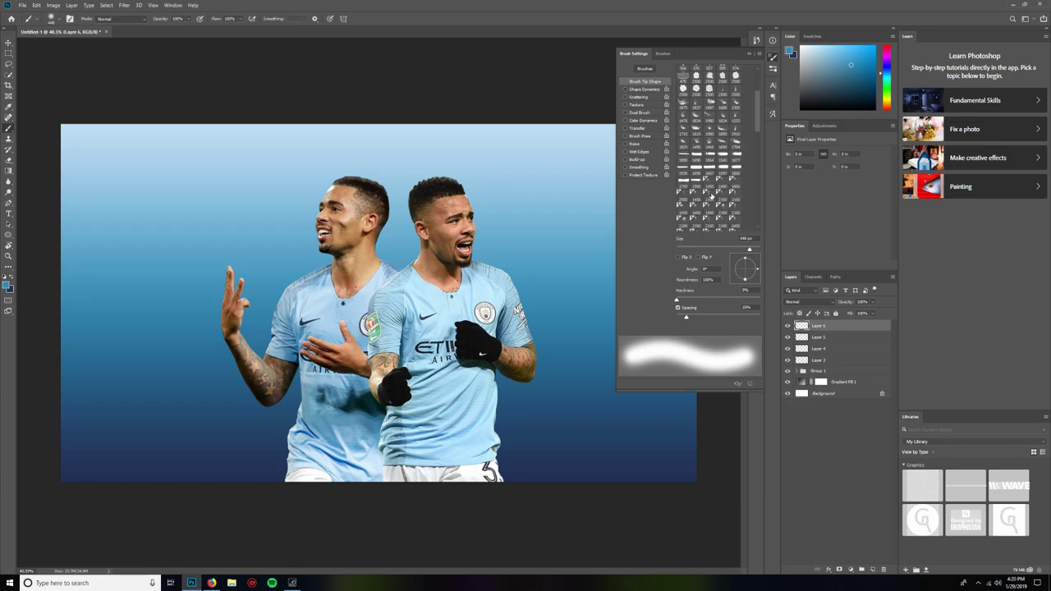
pyautogui.scroll(1, 711, 195)
pyautogui.click(734, 164)
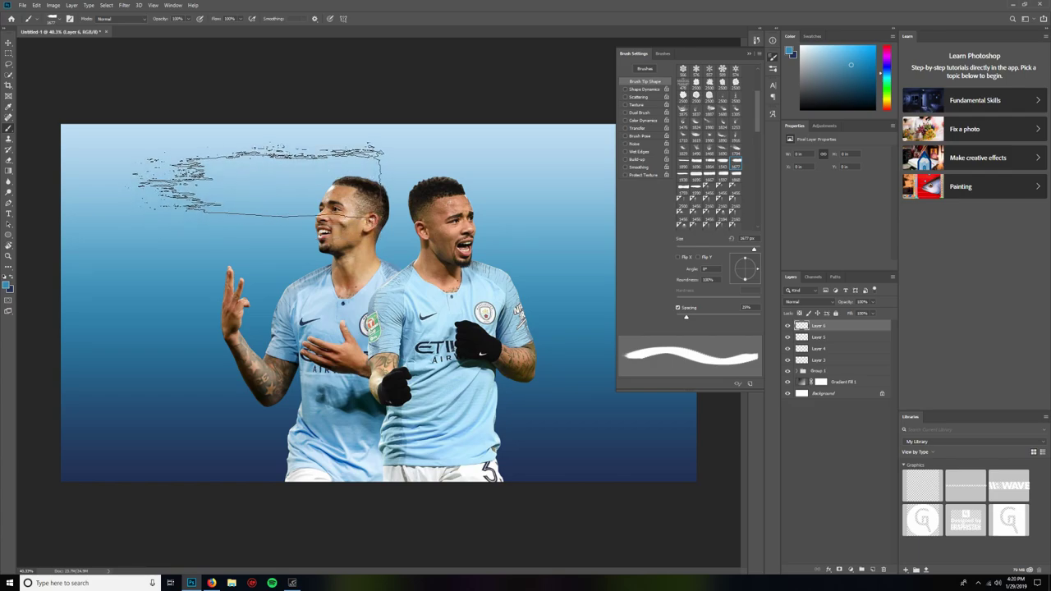
pyautogui.click(261, 182)
pyautogui.click(749, 54)
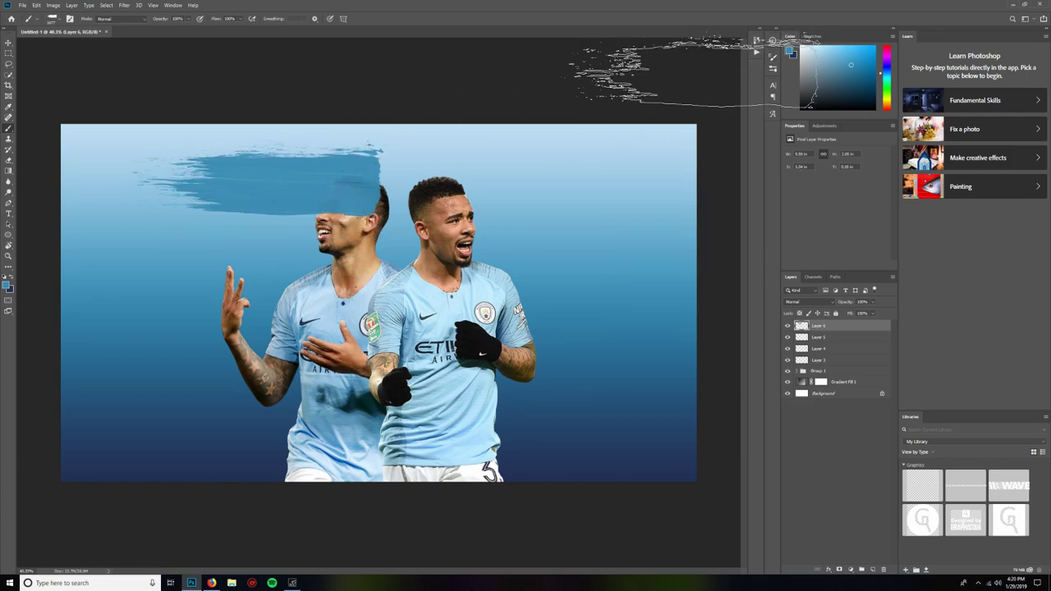
# Swap to the navy colour and stamp a brush stroke on Layer 5 just below the mid-blue one.
pyautogui.click(12, 279)
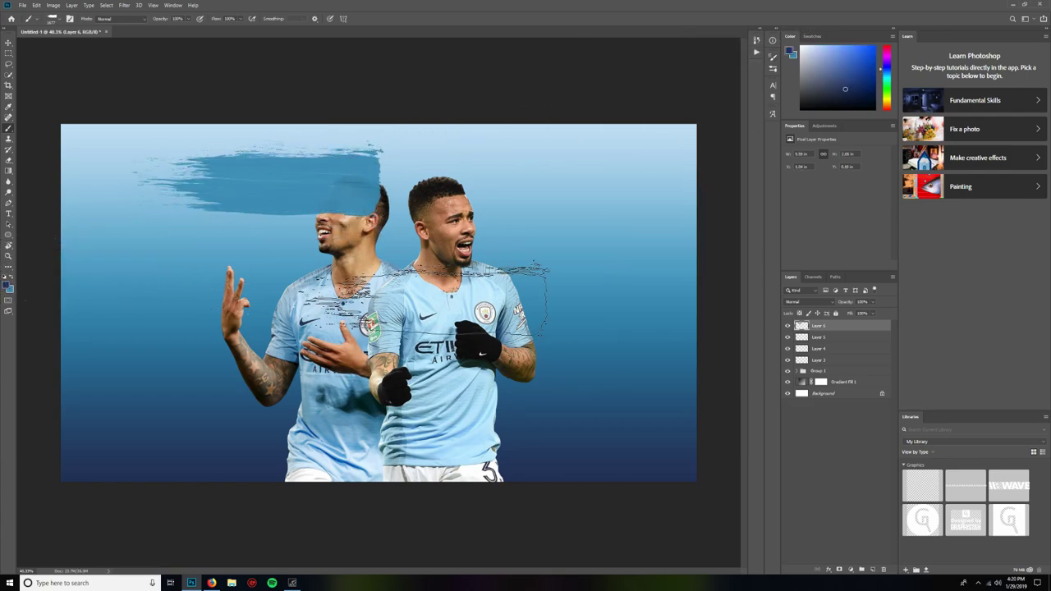
pyautogui.click(818, 337)
pyautogui.click(257, 261)
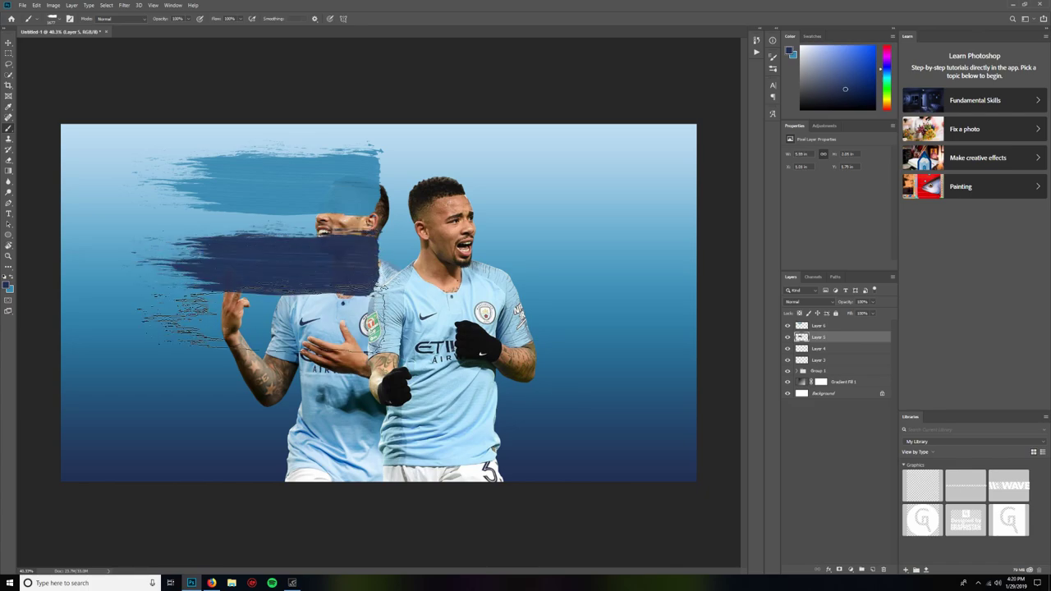
# Copy the hex code of the light-blue colour stop in the Gradient Fill 1 layer, leaving the gradient unedited.
pyautogui.click(819, 350)
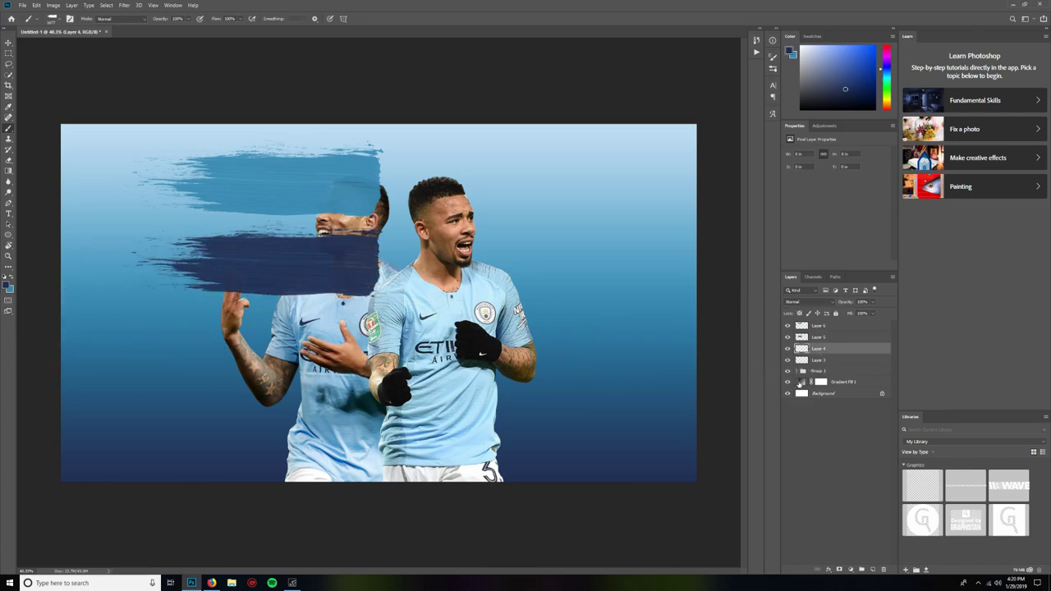
pyautogui.click(799, 383)
pyautogui.doubleClick(802, 383)
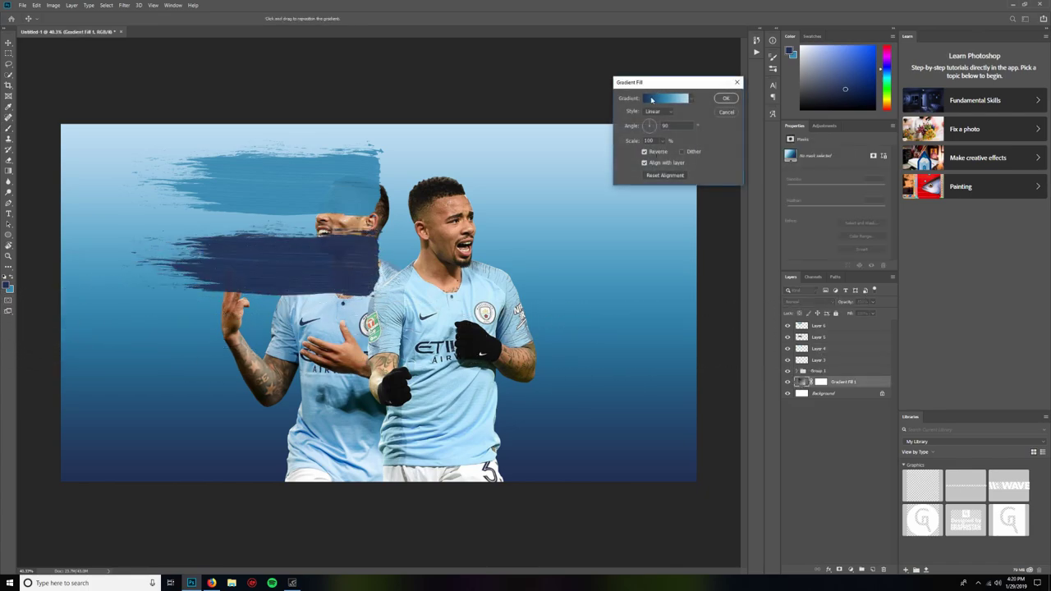
pyautogui.click(652, 99)
pyautogui.click(519, 373)
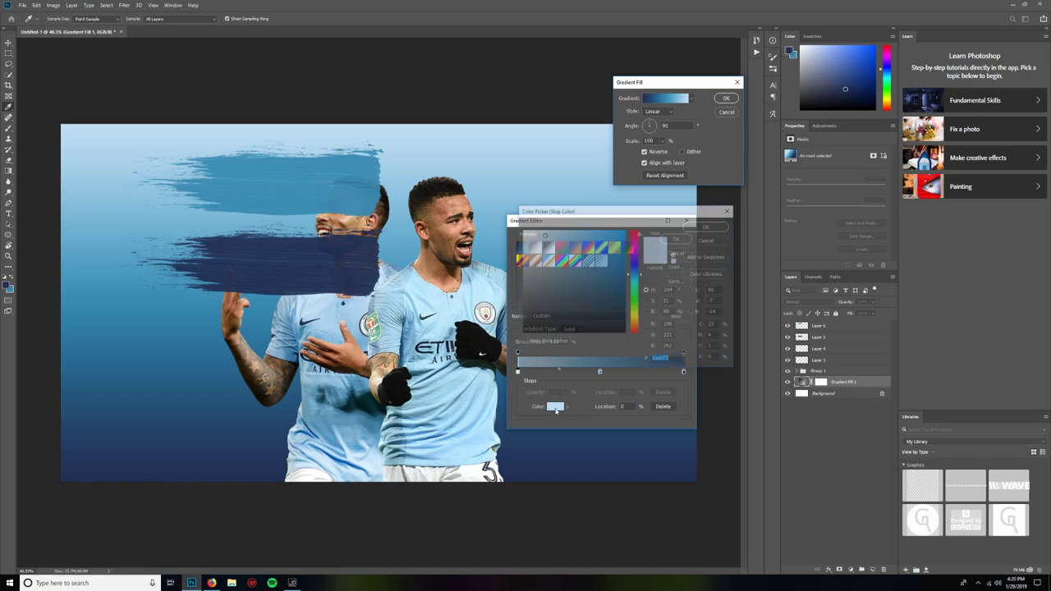
pyautogui.click(555, 406)
pyautogui.rightClick(682, 363)
pyautogui.click(688, 387)
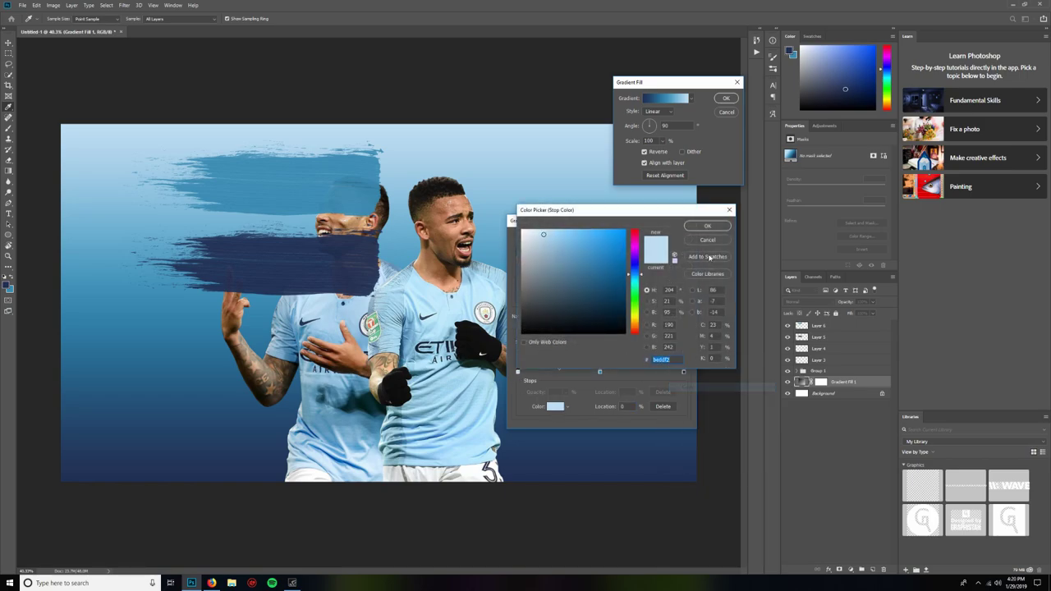
pyautogui.click(693, 239)
pyautogui.click(687, 240)
pyautogui.press('Return')
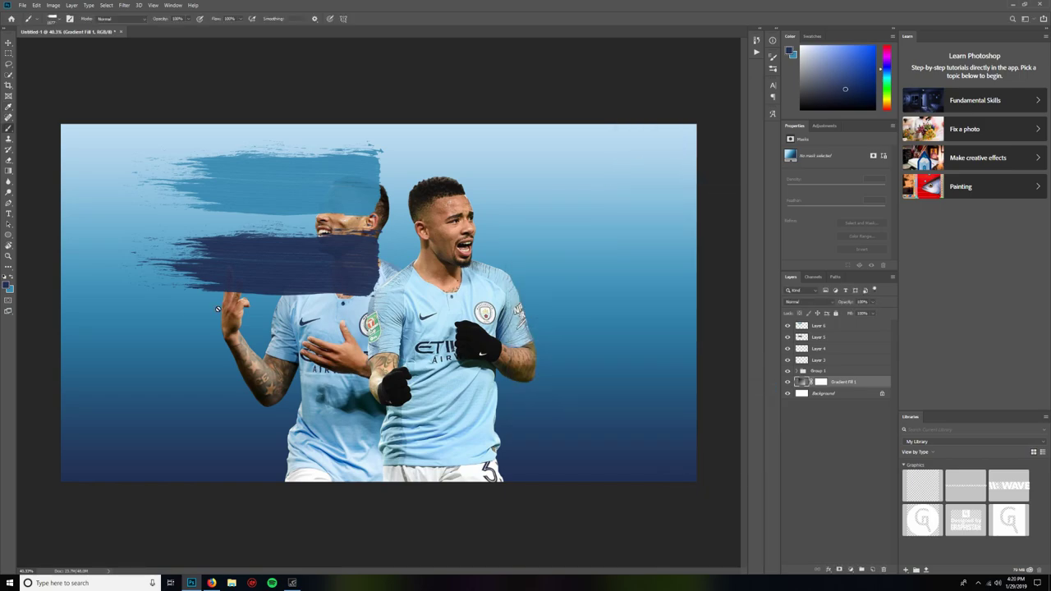
# Reset the colour swatches to their defaults and set the foreground colour to the copied hex code beddf2.
pyautogui.click(10, 282)
pyautogui.click(698, 244)
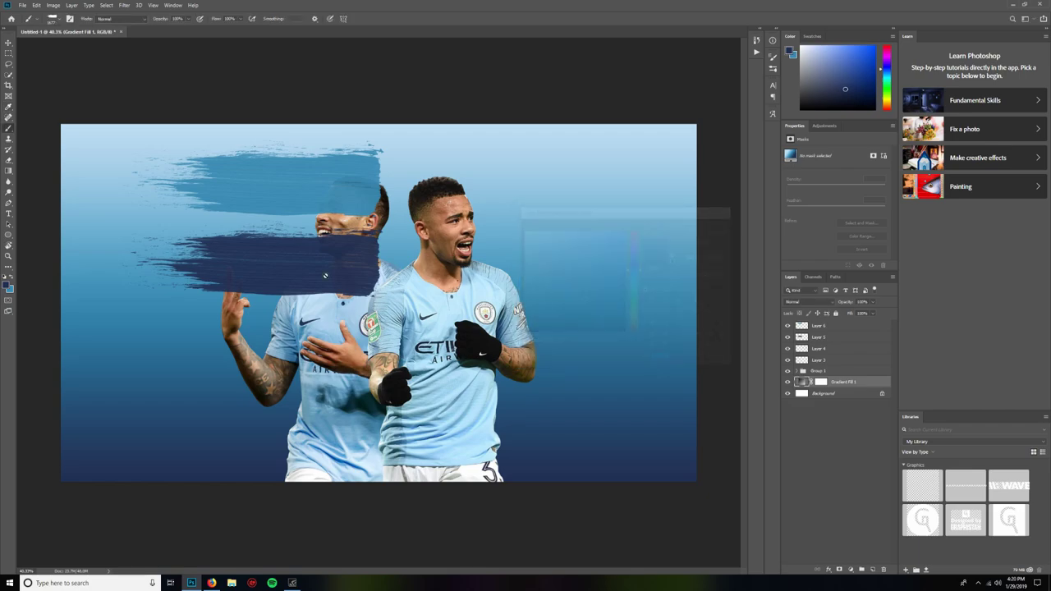
pyautogui.click(5, 277)
pyautogui.click(12, 277)
pyautogui.click(12, 278)
pyautogui.click(7, 282)
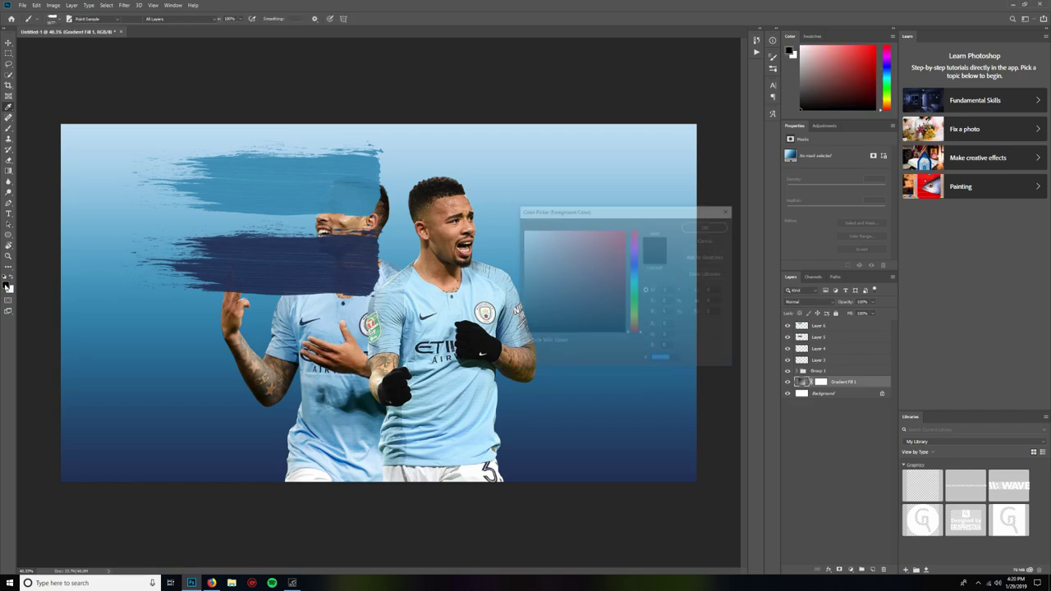
pyautogui.rightClick(661, 360)
pyautogui.click(690, 393)
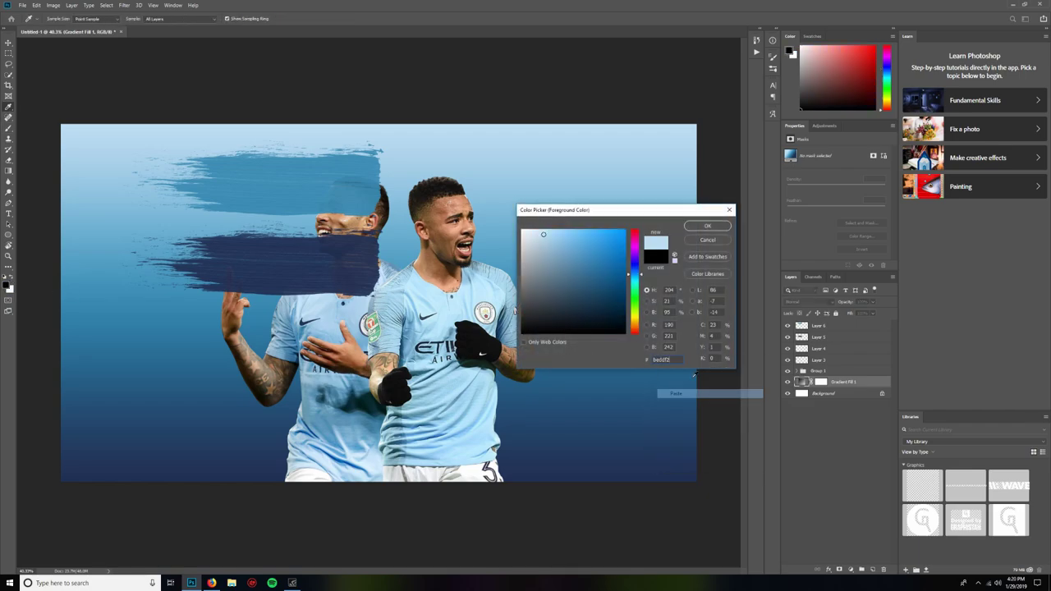
pyautogui.click(716, 229)
# Stamp a light-blue brush stroke on Layer 4 just below the navy stroke.
pyautogui.click(815, 349)
pyautogui.press('b')
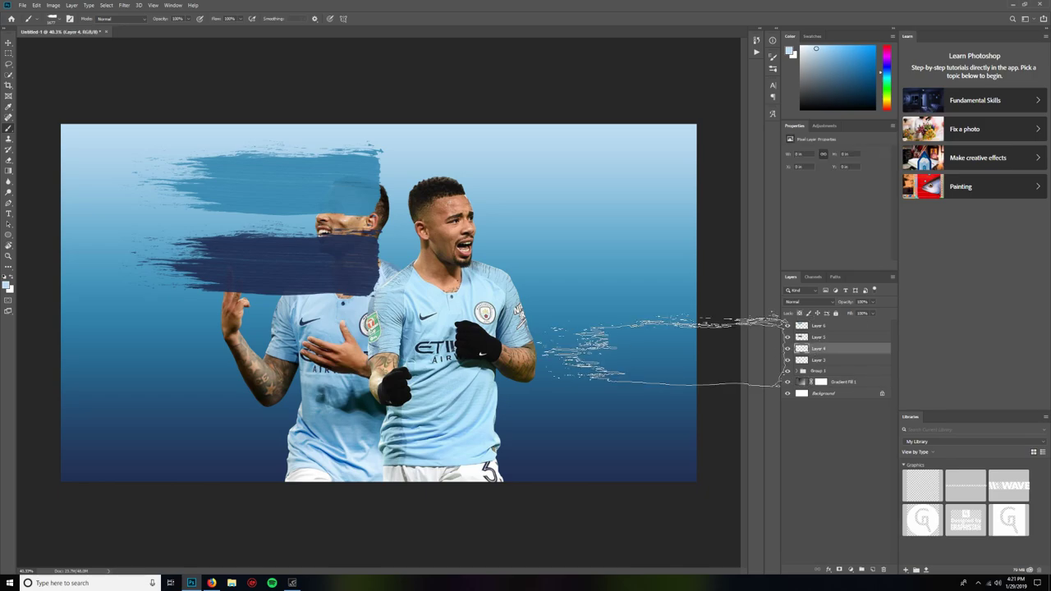
pyautogui.click(267, 343)
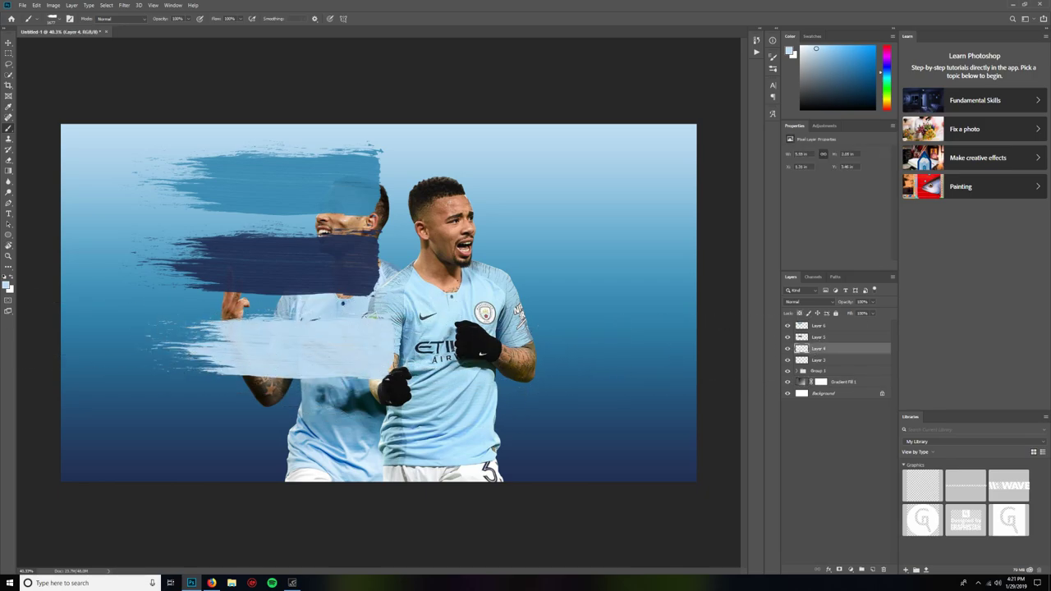
# Swap to white and stamp a brush stroke on Layer 3 just below the light-blue one.
pyautogui.click(9, 279)
pyautogui.click(818, 359)
pyautogui.click(270, 423)
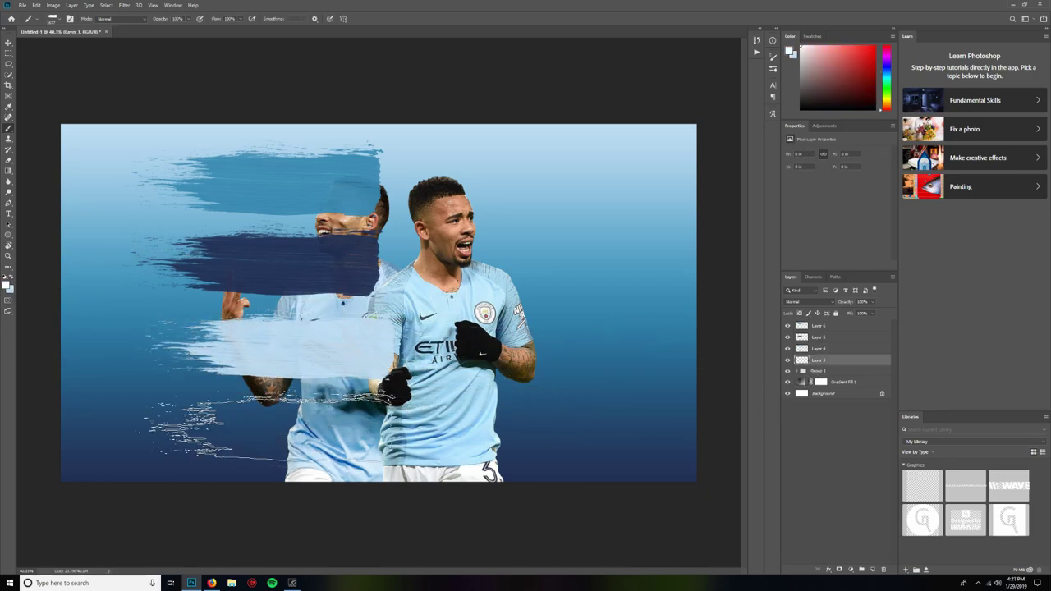
# Duplicate the four brush-stroke layers (Layers 3 to 6) beneath Gradient Fill 1 and group the copies.
pyautogui.click(11, 44)
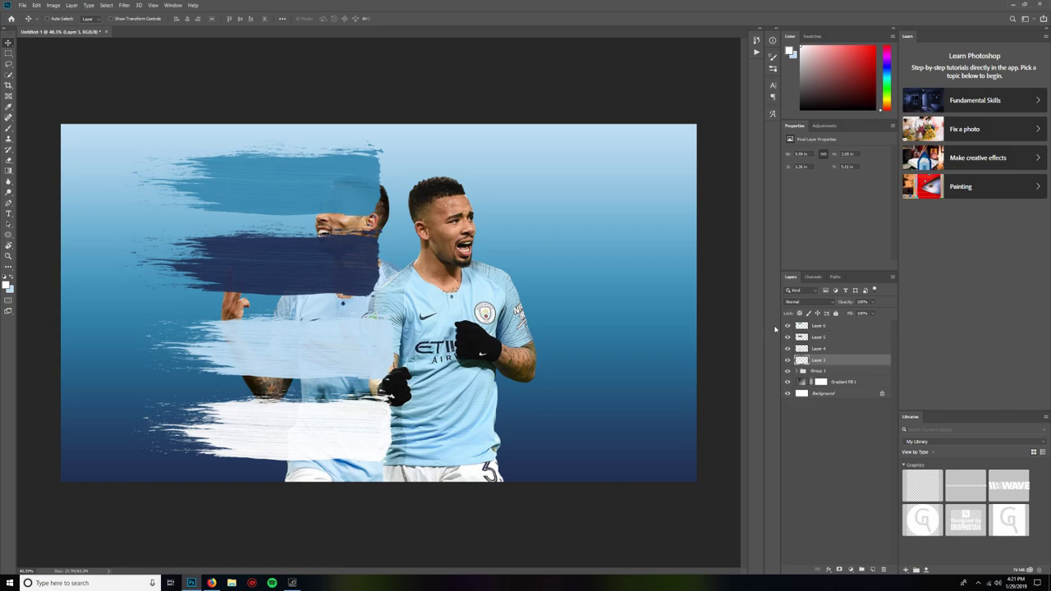
pyautogui.moveTo(787, 349); pyautogui.dragTo(794, 329)
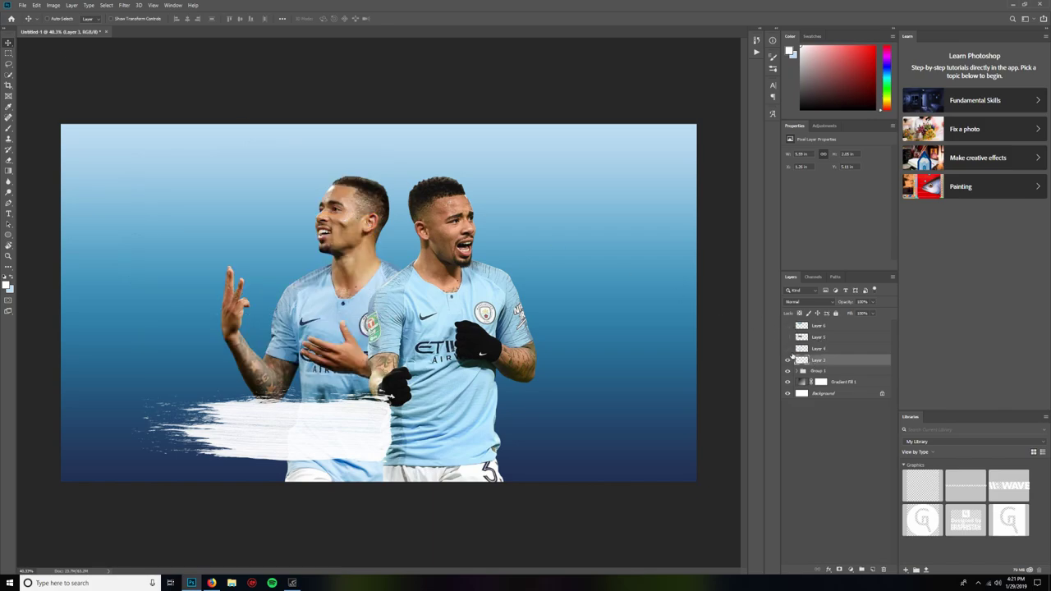
pyautogui.moveTo(786, 326); pyautogui.dragTo(787, 349)
pyautogui.keyDown('shift'); pyautogui.click(822, 330); pyautogui.keyUp('shift')
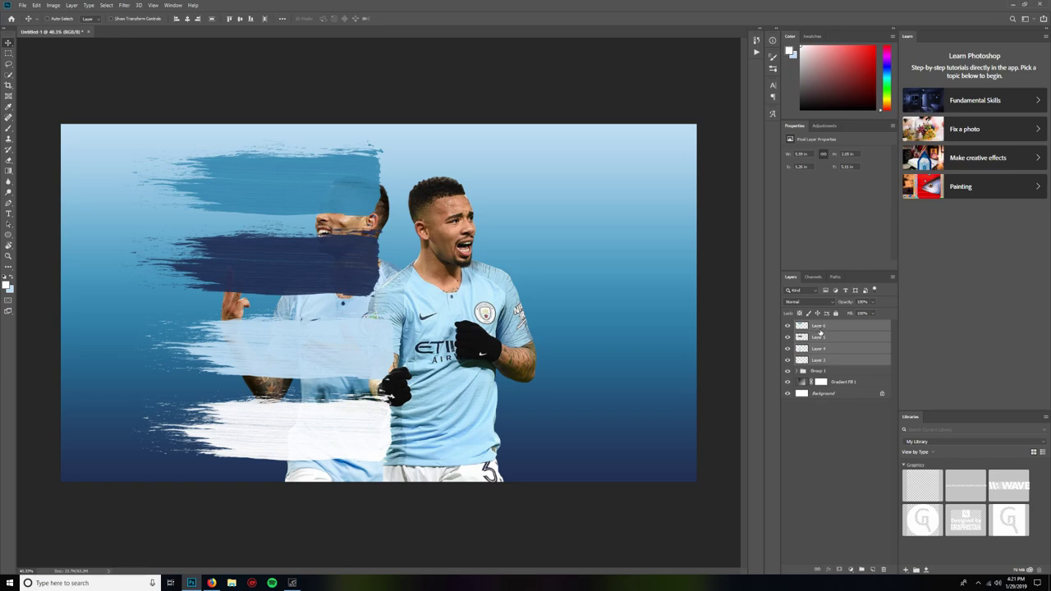
pyautogui.moveTo(816, 364); pyautogui.dragTo(787, 427)
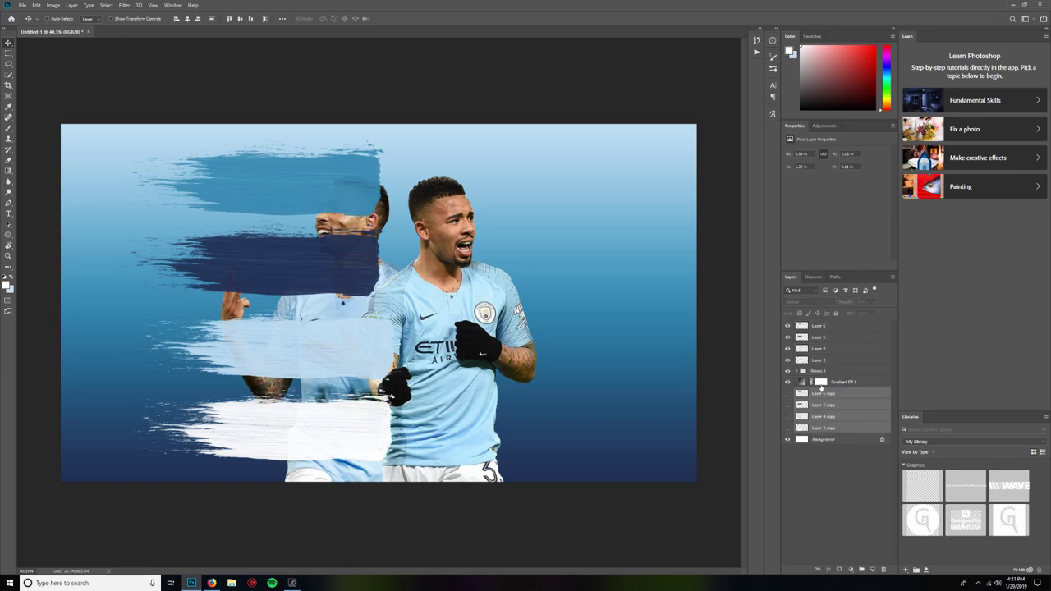
pyautogui.hotkey('ctrl', 'g')
# Hide Layers 4 to 6, then rotate Layer 3's white stroke about 128°, scale it to about 173% and place it over the players' lower bodies.
pyautogui.click(809, 362)
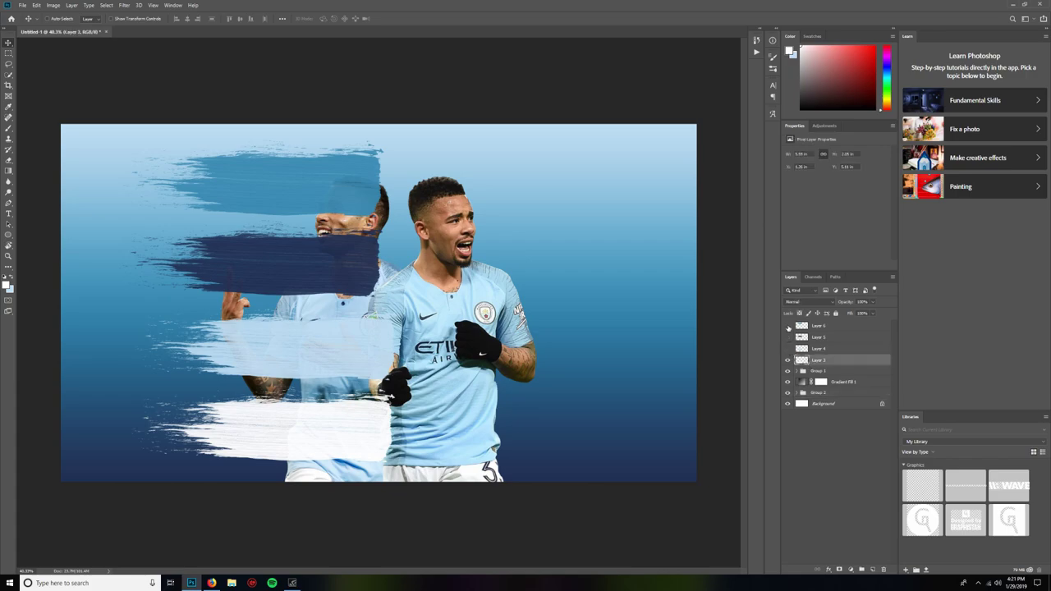
pyautogui.moveTo(788, 326); pyautogui.dragTo(787, 349)
pyautogui.hotkey('ctrl', 't')
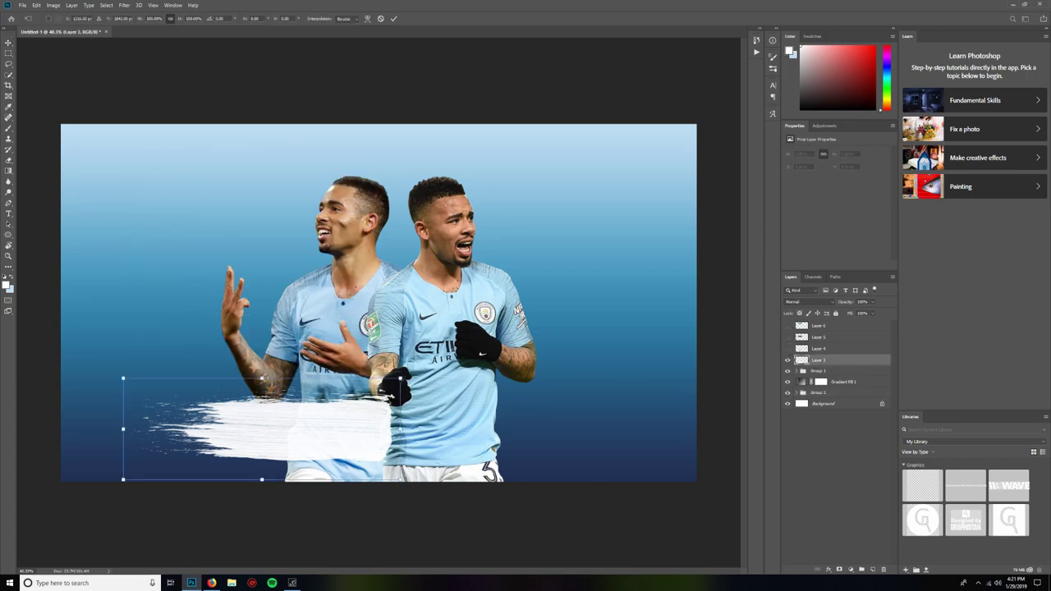
pyautogui.moveTo(411, 369)
pyautogui.mouseDown()
pyautogui.moveTo(349, 575)
pyautogui.moveTo(132, 575)
pyautogui.moveTo(220, 558)
pyautogui.mouseUp()
pyautogui.moveTo(203, 442); pyautogui.dragTo(287, 482)
pyautogui.moveTo(393, 326)
pyautogui.mouseDown()
pyautogui.moveTo(415, 276)
pyautogui.moveTo(470, 240)
pyautogui.mouseUp()
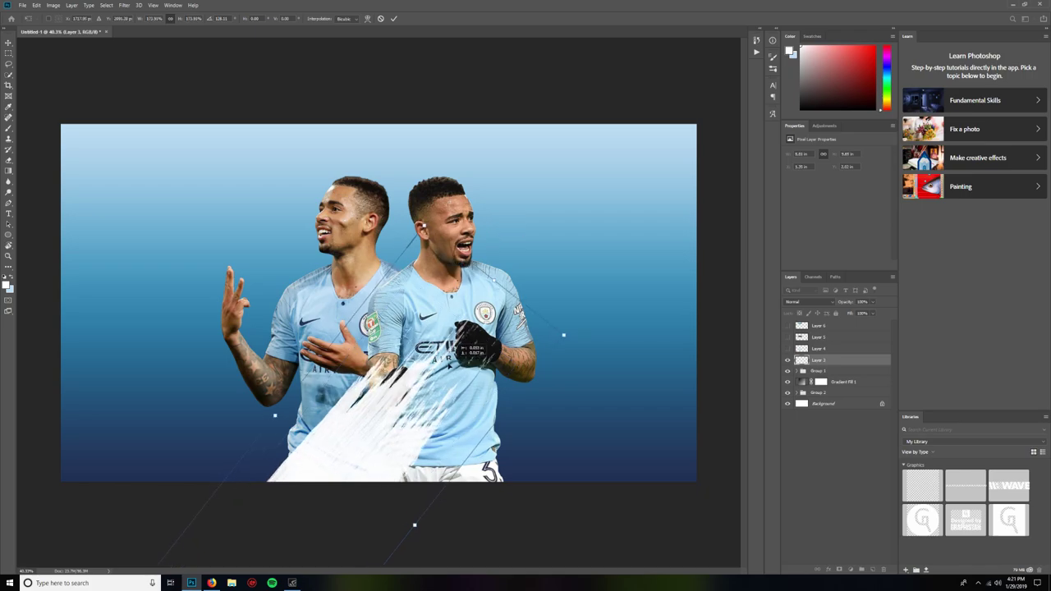
pyautogui.moveTo(444, 366); pyautogui.dragTo(389, 359)
pyautogui.press('Return')
pyautogui.press('Return')
# Rotate the white stroke on Layer 3 about 20° further clockwise so it slants more shallowly across the shirts.
pyautogui.hotkey('ctrl', 't')
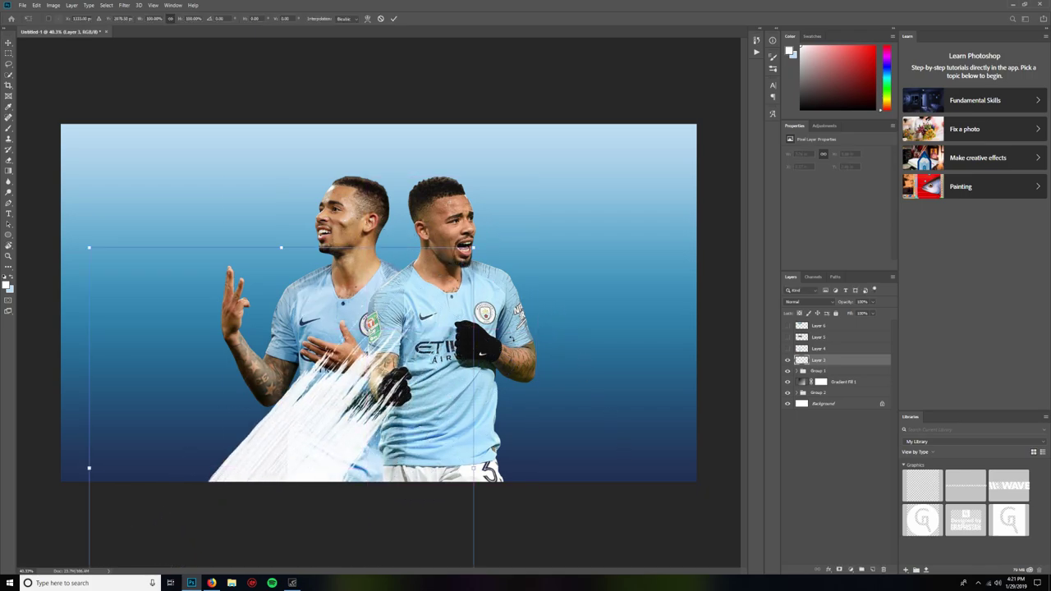
pyautogui.moveTo(484, 245)
pyautogui.mouseDown()
pyautogui.moveTo(557, 305)
pyautogui.moveTo(447, 398)
pyautogui.moveTo(450, 424)
pyautogui.mouseUp()
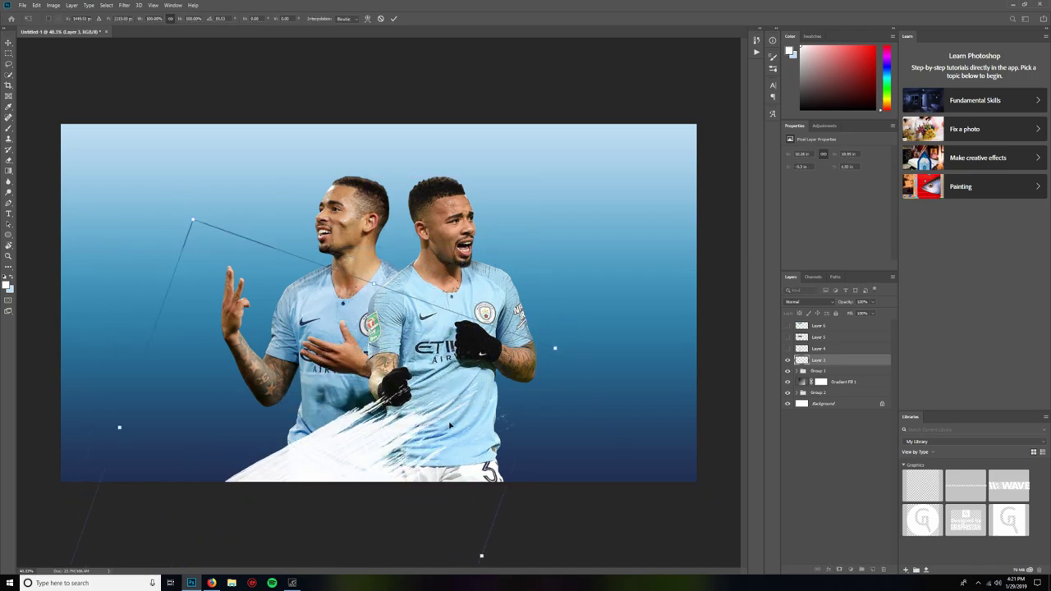
pyautogui.click(392, 18)
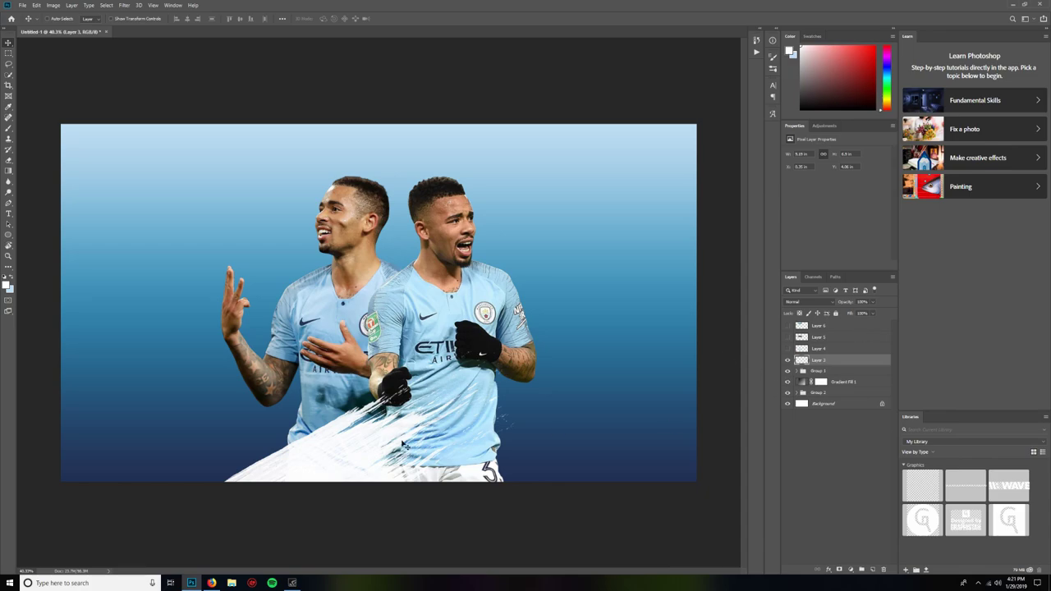
# Show Layer 4, rotate its light-blue stroke about 147°, scale it to about 160% and lay it over the white stroke.
pyautogui.click(787, 349)
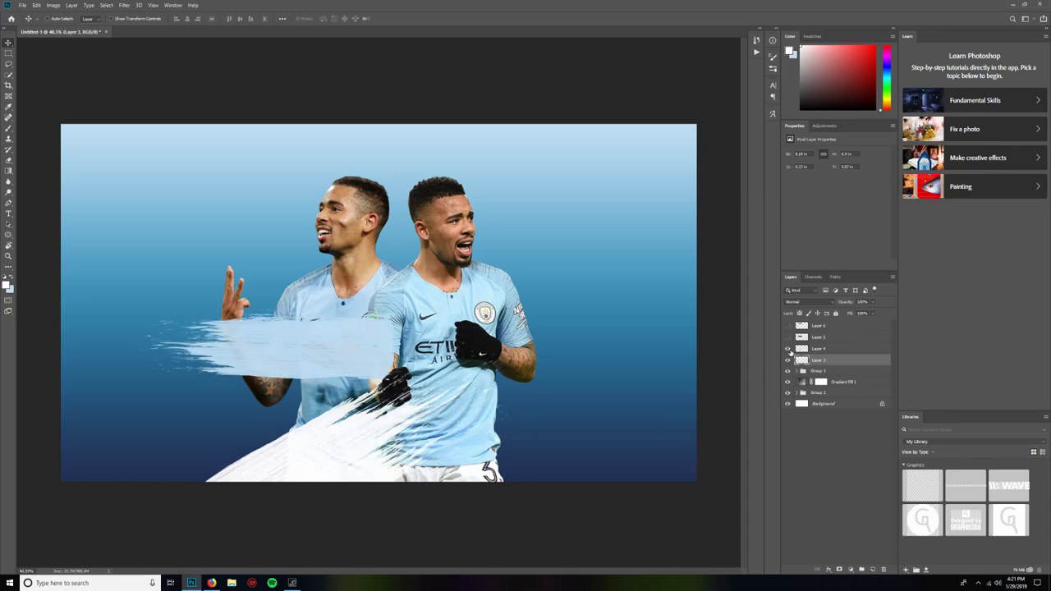
pyautogui.click(804, 349)
pyautogui.hotkey('ctrl', 't')
pyautogui.moveTo(415, 286)
pyautogui.mouseDown()
pyautogui.moveTo(96, 579)
pyautogui.moveTo(116, 579)
pyautogui.mouseUp()
pyautogui.moveTo(223, 314)
pyautogui.mouseDown()
pyautogui.moveTo(226, 414)
pyautogui.moveTo(275, 434)
pyautogui.mouseUp()
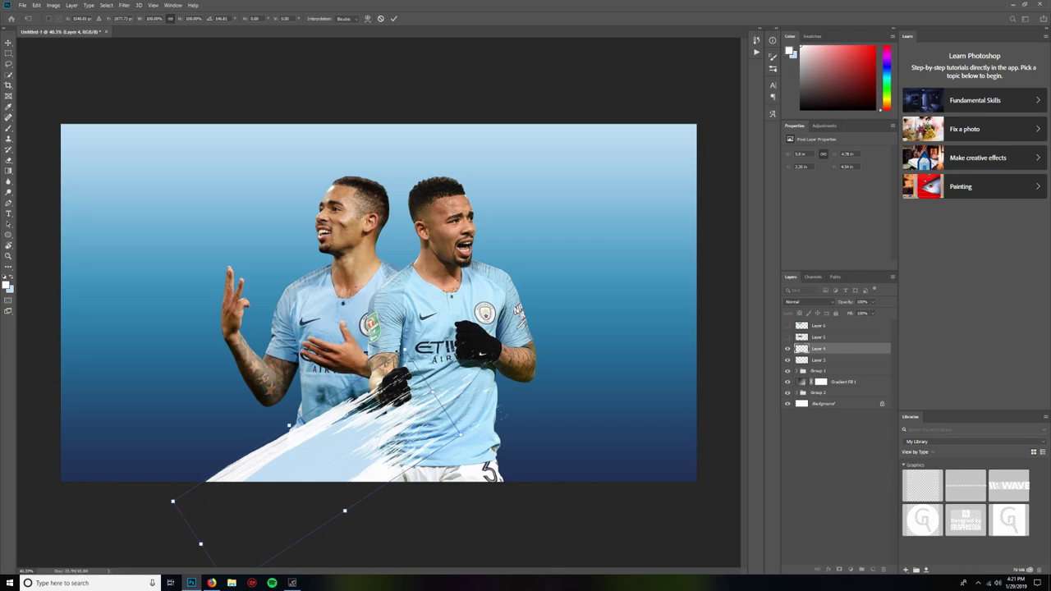
pyautogui.moveTo(405, 349); pyautogui.dragTo(458, 278)
pyautogui.moveTo(378, 373)
pyautogui.mouseDown()
pyautogui.moveTo(349, 412)
pyautogui.moveTo(353, 402)
pyautogui.mouseUp()
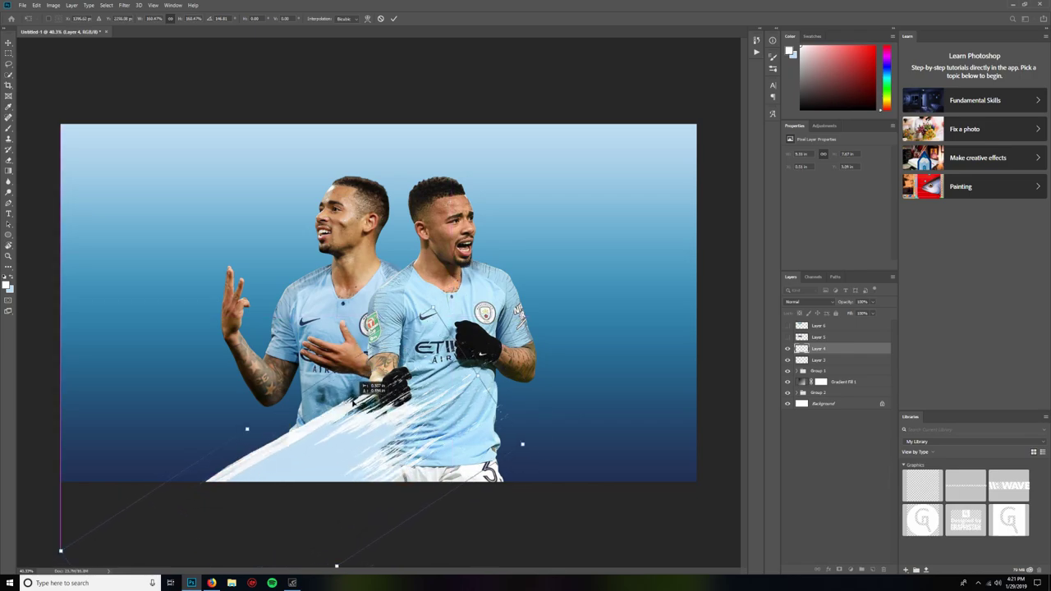
pyautogui.click(394, 18)
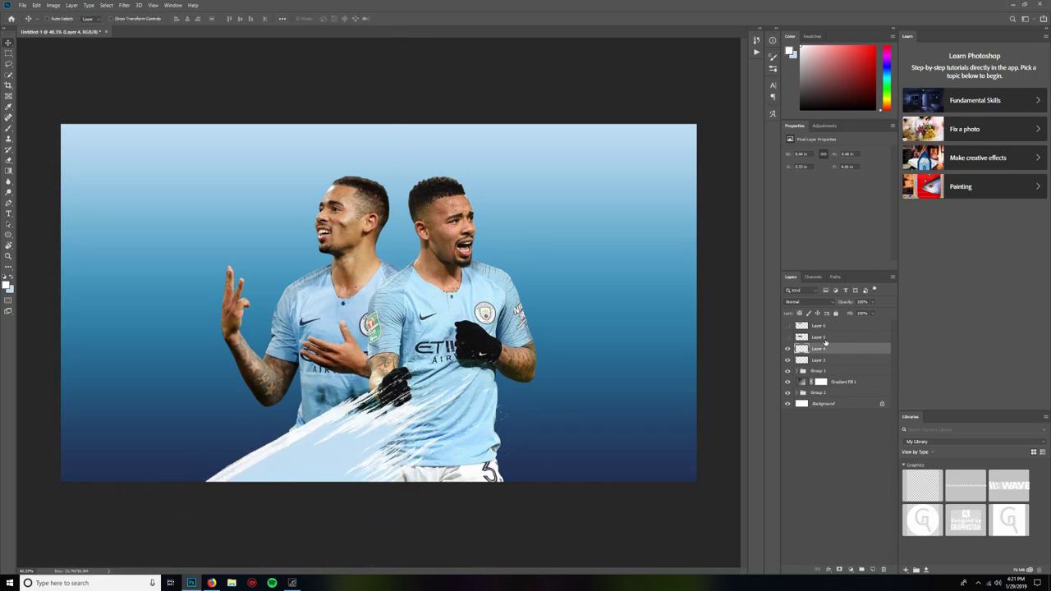
# Show Layer 5, rotate its navy stroke about 151°, scale it to about 138%, and place it along the white stroke with its layer beneath Layer 3.
pyautogui.click(812, 337)
pyautogui.click(787, 336)
pyautogui.hotkey('ctrl', 't')
pyautogui.moveTo(421, 209)
pyautogui.mouseDown()
pyautogui.moveTo(420, 223)
pyautogui.moveTo(91, 492)
pyautogui.moveTo(59, 466)
pyautogui.mouseUp()
pyautogui.moveTo(192, 292)
pyautogui.mouseDown()
pyautogui.moveTo(212, 475)
pyautogui.moveTo(212, 457)
pyautogui.mouseUp()
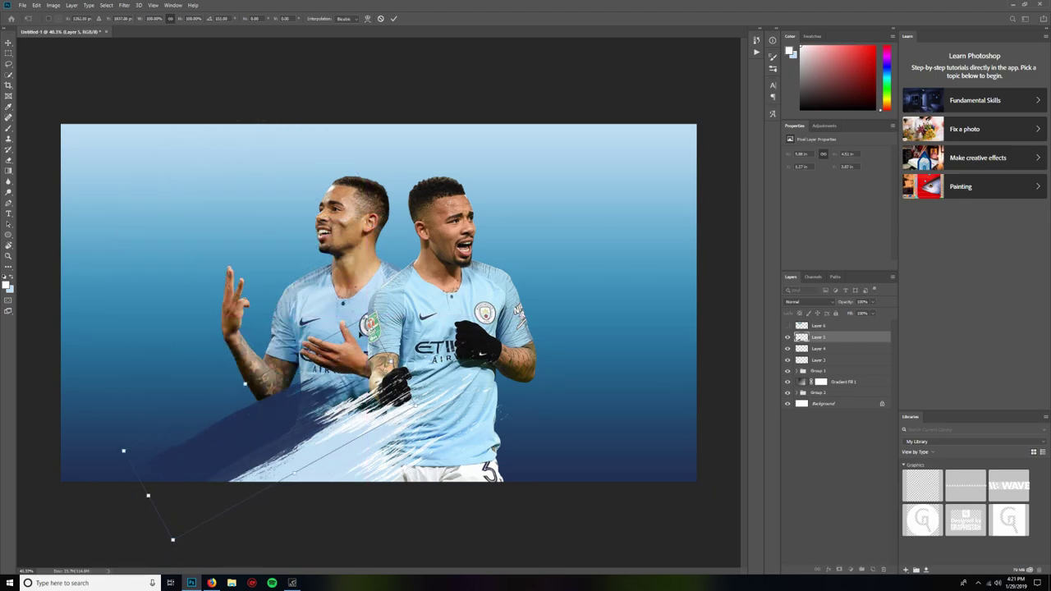
pyautogui.moveTo(368, 316); pyautogui.dragTo(405, 274)
pyautogui.moveTo(377, 325); pyautogui.dragTo(361, 361)
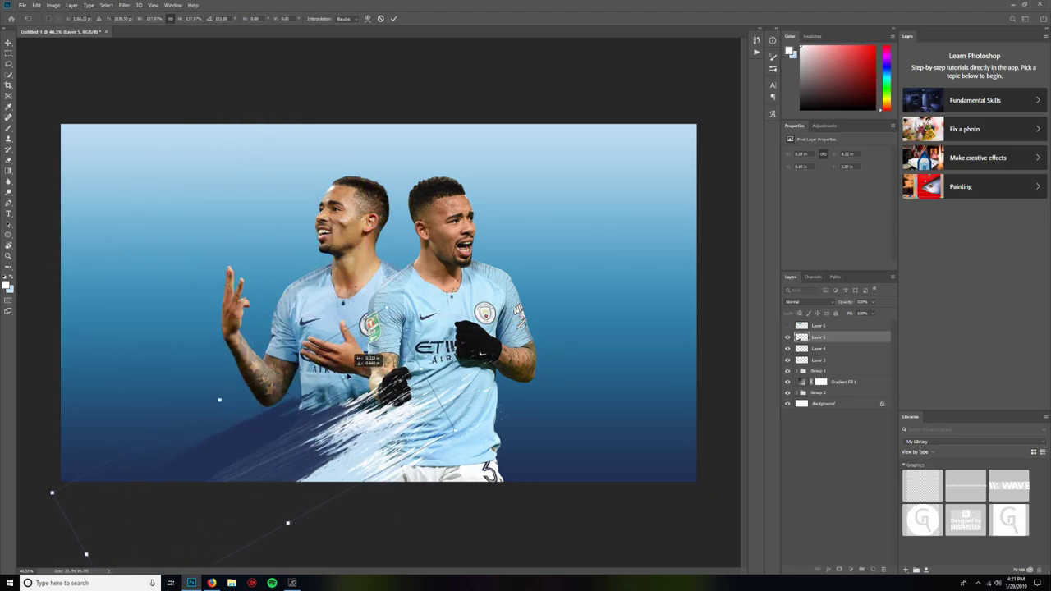
pyautogui.click(393, 18)
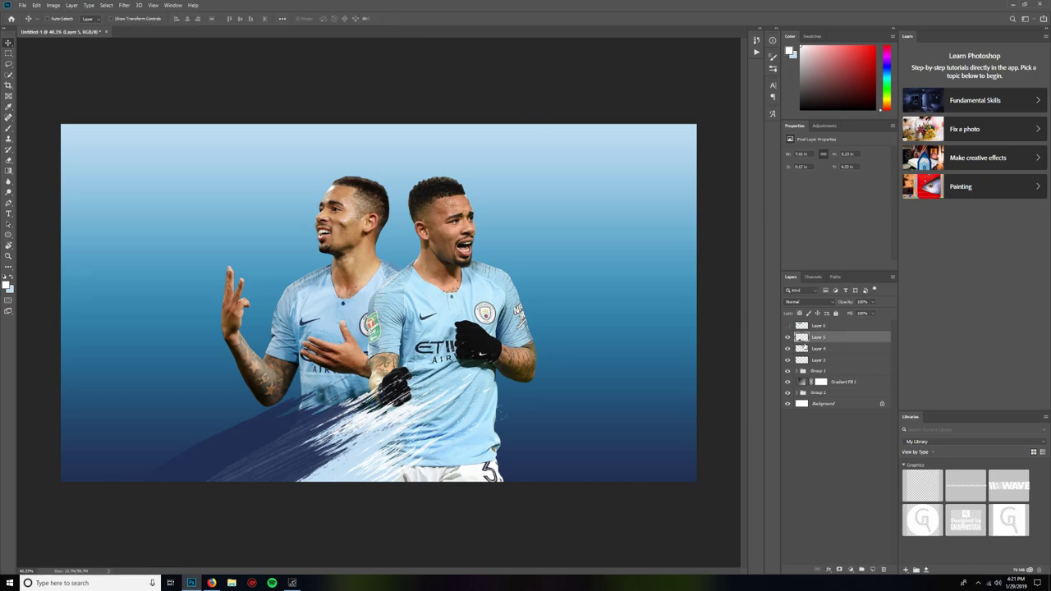
pyautogui.moveTo(805, 338); pyautogui.dragTo(811, 361)
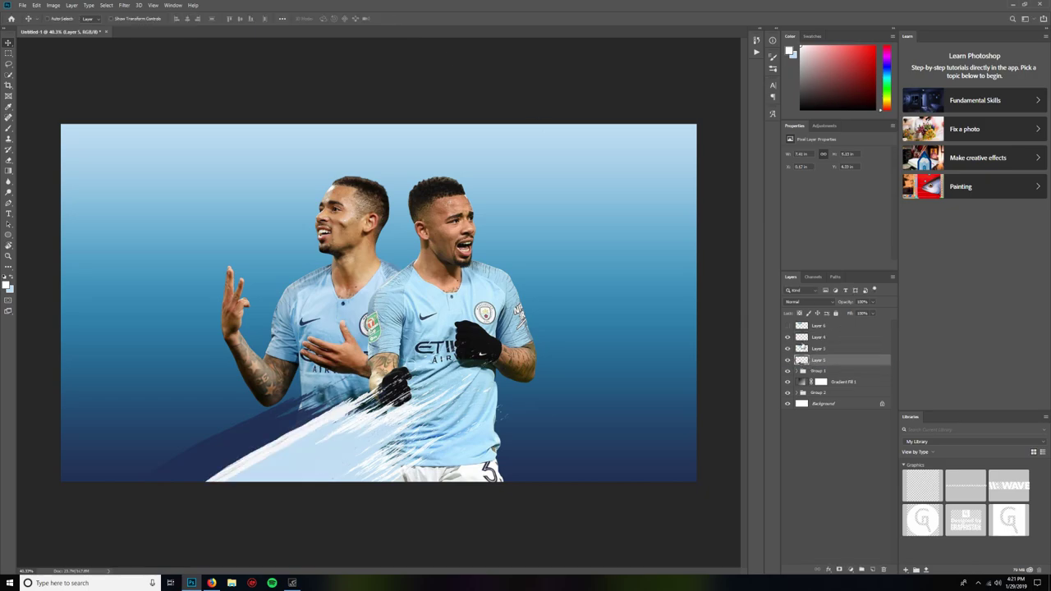
# Show Layer 6, rotate its mid-blue stroke about 152°, scale it to about 162% and place it at the strokes' lower-left end.
pyautogui.click(788, 326)
pyautogui.click(813, 326)
pyautogui.hotkey('ctrl', 't')
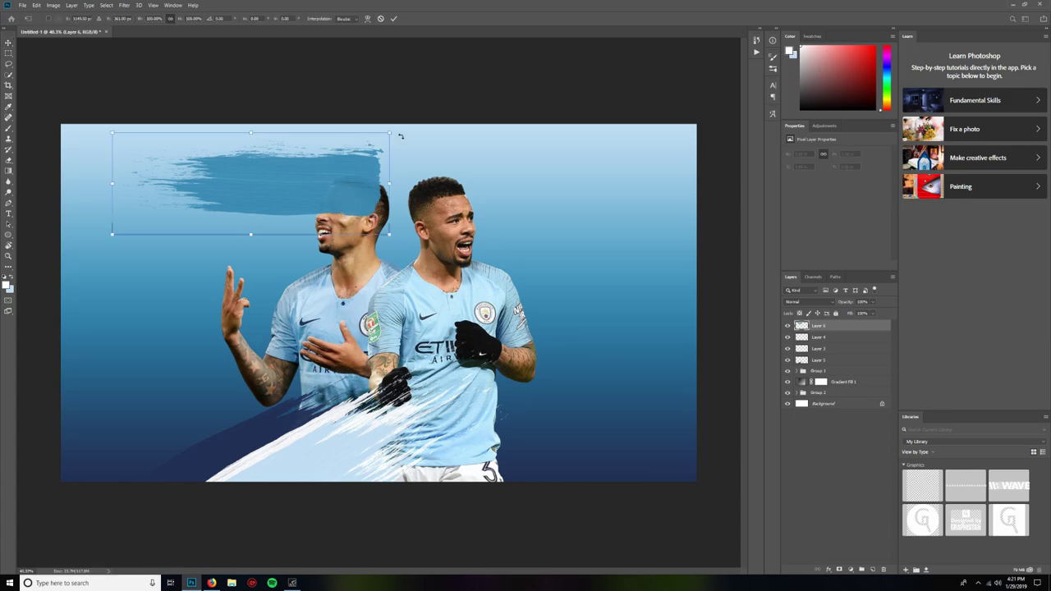
pyautogui.moveTo(402, 136)
pyautogui.mouseDown()
pyautogui.moveTo(126, 504)
pyautogui.moveTo(13, 436)
pyautogui.mouseUp()
pyautogui.moveTo(227, 227); pyautogui.dragTo(210, 490)
pyautogui.moveTo(307, 418); pyautogui.dragTo(313, 436)
pyautogui.moveTo(336, 377)
pyautogui.mouseDown()
pyautogui.moveTo(401, 318)
pyautogui.moveTo(320, 424)
pyautogui.moveTo(285, 419)
pyautogui.mouseUp()
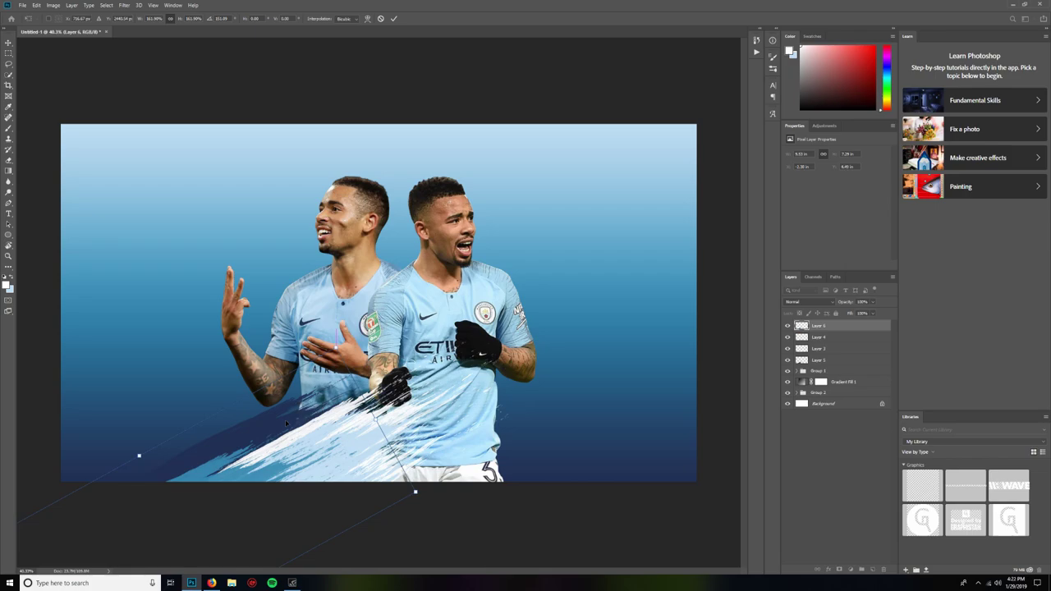
pyautogui.click(392, 19)
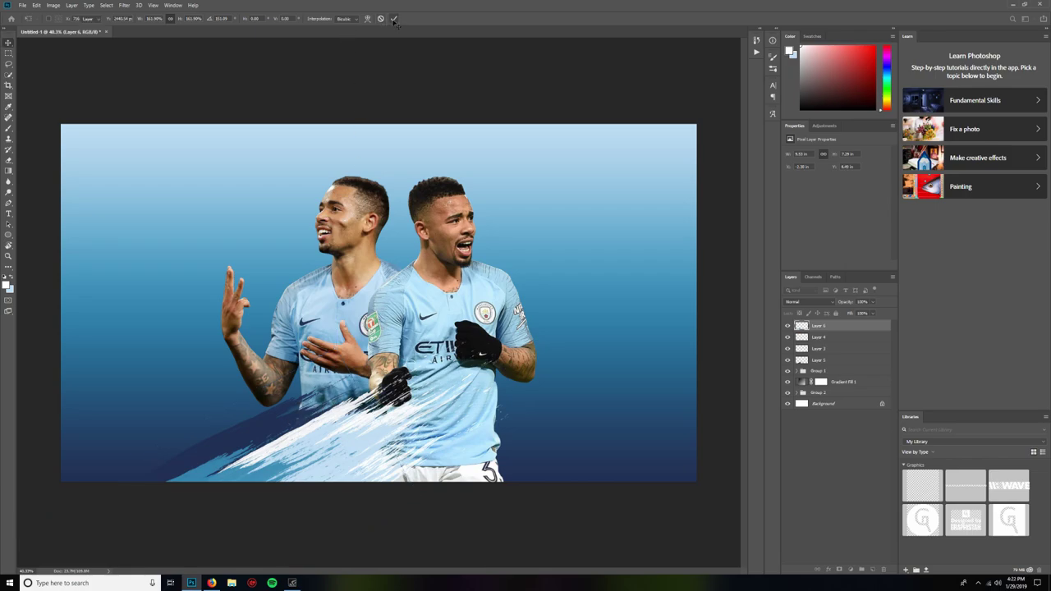
# Group the four angled brush-stroke layers and nudge the group slightly upward.
pyautogui.keyDown('shift'); pyautogui.click(835, 361); pyautogui.keyUp('shift')
pyautogui.hotkey('ctrl', 'g')
pyautogui.moveTo(401, 440)
pyautogui.mouseDown()
pyautogui.moveTo(345, 415)
pyautogui.moveTo(405, 430)
pyautogui.mouseUp()
# Duplicate the stroke group, offset the copy up and to the right, and place it between Layer 2 and Layer 1 inside Group 1.
pyautogui.moveTo(803, 327); pyautogui.dragTo(804, 341)
pyautogui.moveTo(336, 425); pyautogui.dragTo(447, 372)
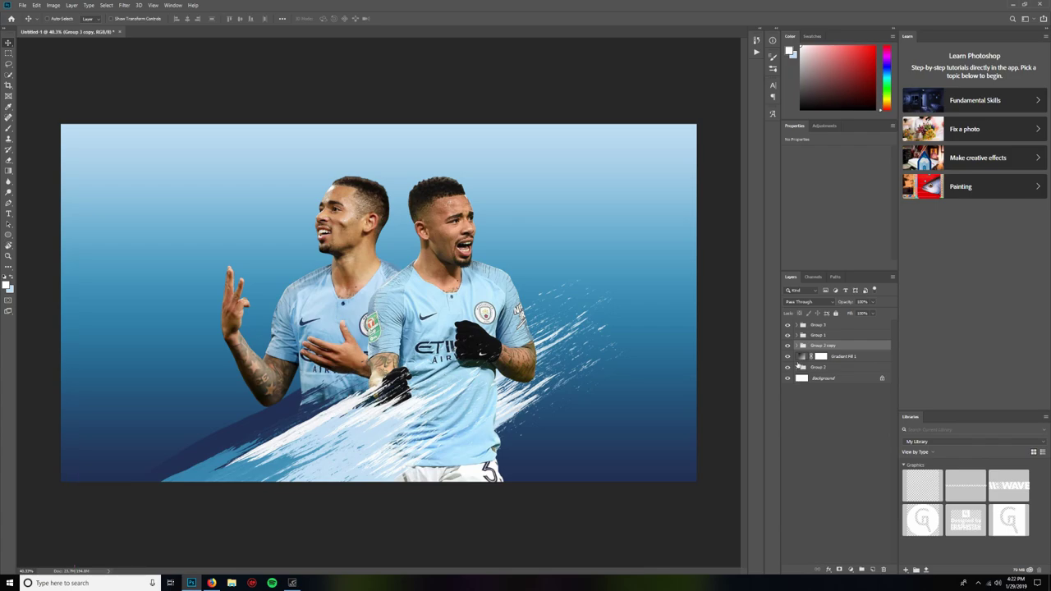
pyautogui.moveTo(803, 346)
pyautogui.mouseDown()
pyautogui.moveTo(803, 337)
pyautogui.moveTo(809, 366)
pyautogui.mouseUp()
pyautogui.click(796, 336)
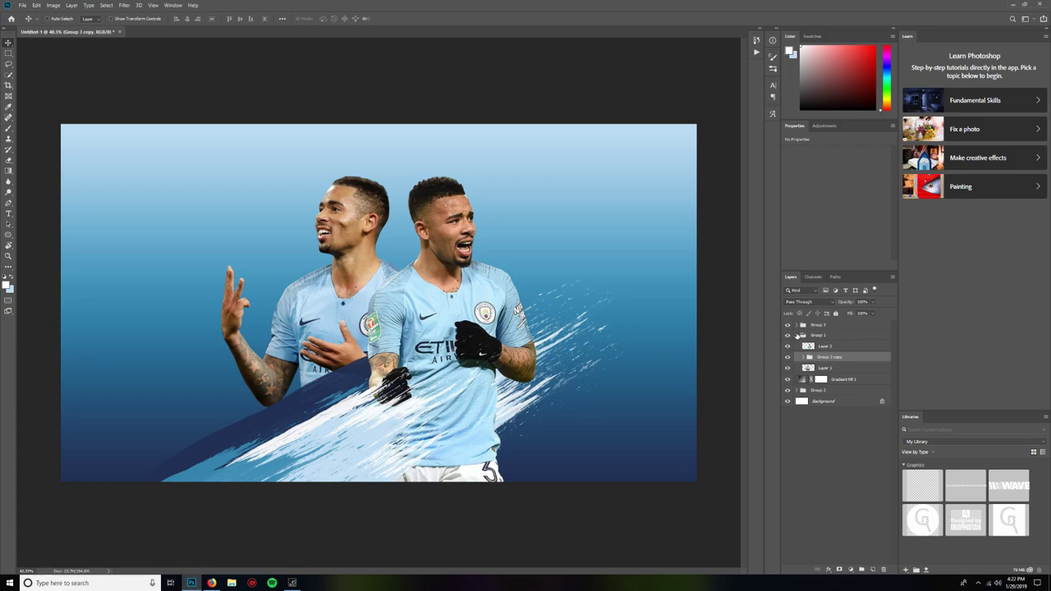
pyautogui.click(797, 336)
# Duplicate Group 3 and rotate the copy 90° clockwise.
pyautogui.click(788, 325)
pyautogui.click(787, 325)
pyautogui.click(829, 325)
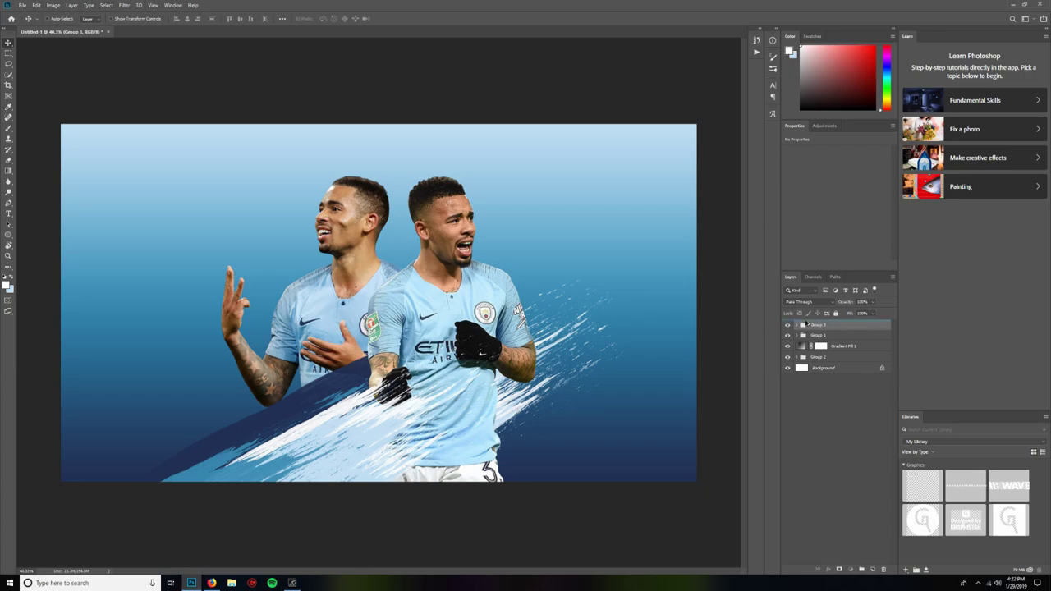
pyautogui.hotkey('ctrl', 'j')
pyautogui.hotkey('ctrl', 't')
pyautogui.rightClick(434, 495)
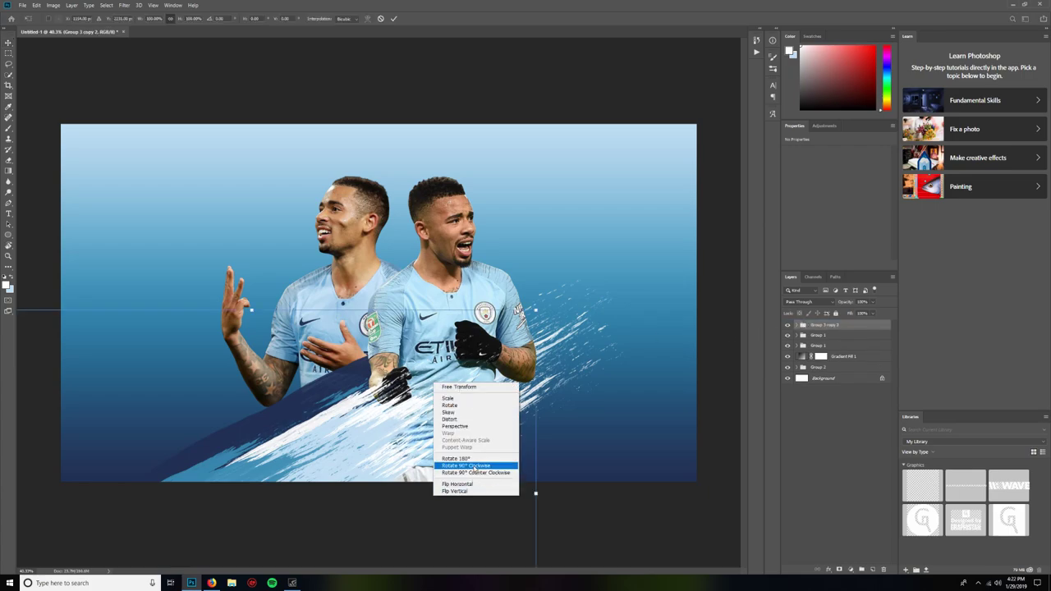
pyautogui.click(475, 466)
# Fine-tune the rotated copy's angle, move it beneath Group 1 and position it diagonally up and left behind the rear player.
pyautogui.moveTo(364, 109); pyautogui.dragTo(581, 226)
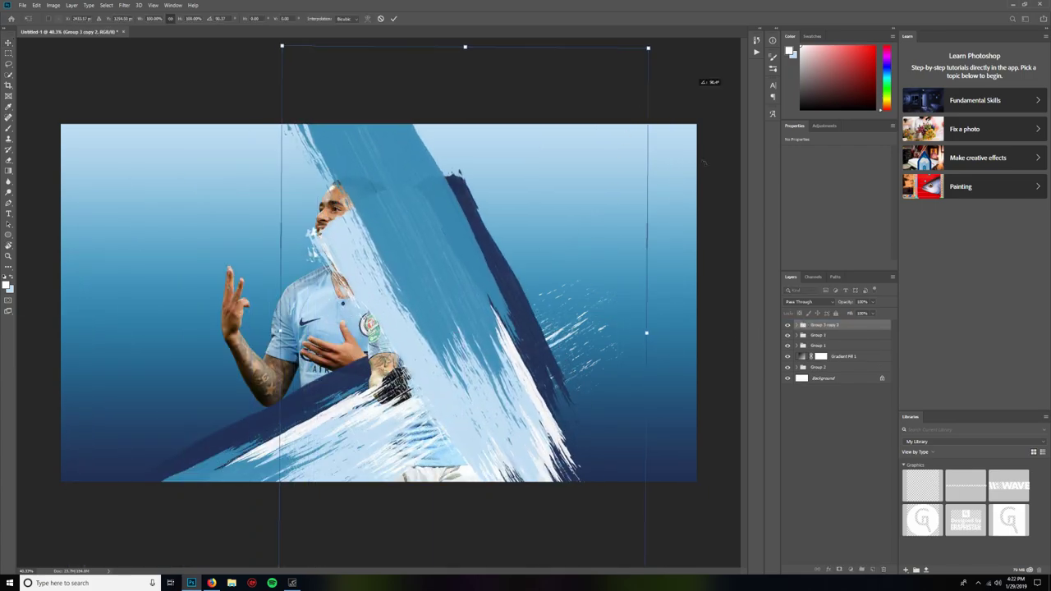
pyautogui.moveTo(704, 163); pyautogui.dragTo(350, 565)
pyautogui.moveTo(485, 372); pyautogui.dragTo(380, 465)
pyautogui.moveTo(382, 465); pyautogui.dragTo(382, 465)
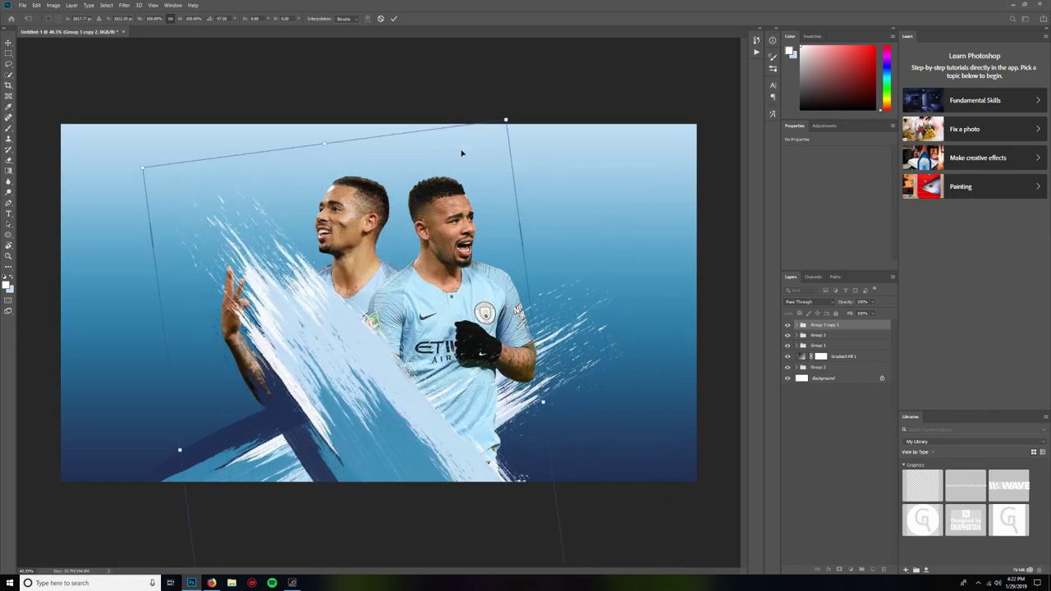
pyautogui.click(395, 20)
pyautogui.moveTo(814, 326); pyautogui.dragTo(817, 352)
pyautogui.moveTo(442, 422)
pyautogui.mouseDown()
pyautogui.moveTo(418, 361)
pyautogui.moveTo(414, 380)
pyautogui.mouseUp()
# Try flipping Group 3 copy 2 horizontally and rotating it 180° behind the players.
pyautogui.hotkey('ctrl', 't')
pyautogui.rightClick(356, 350)
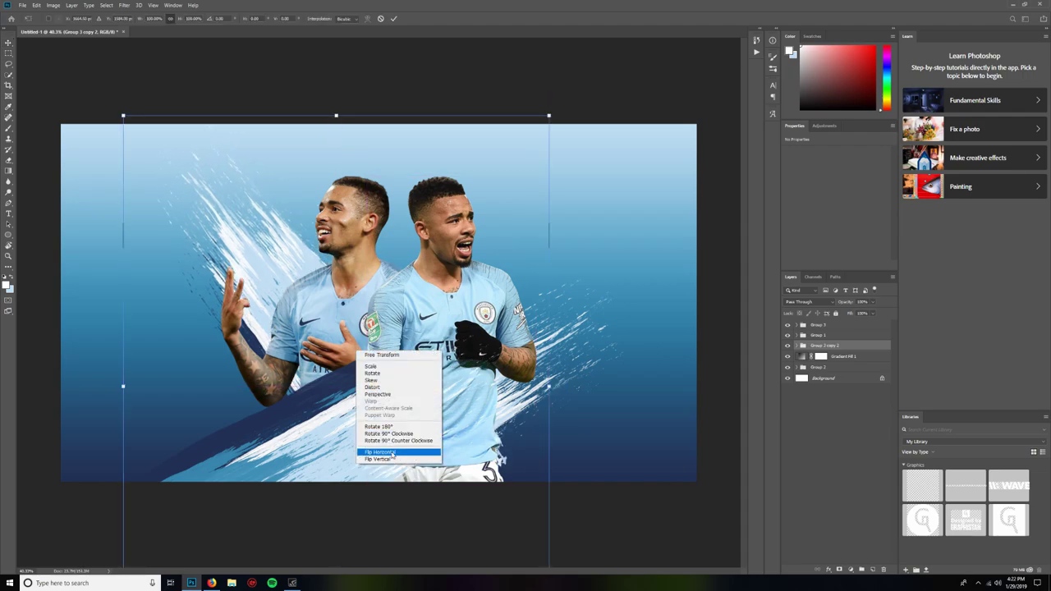
pyautogui.click(392, 454)
pyautogui.rightClick(374, 397)
pyautogui.click(407, 498)
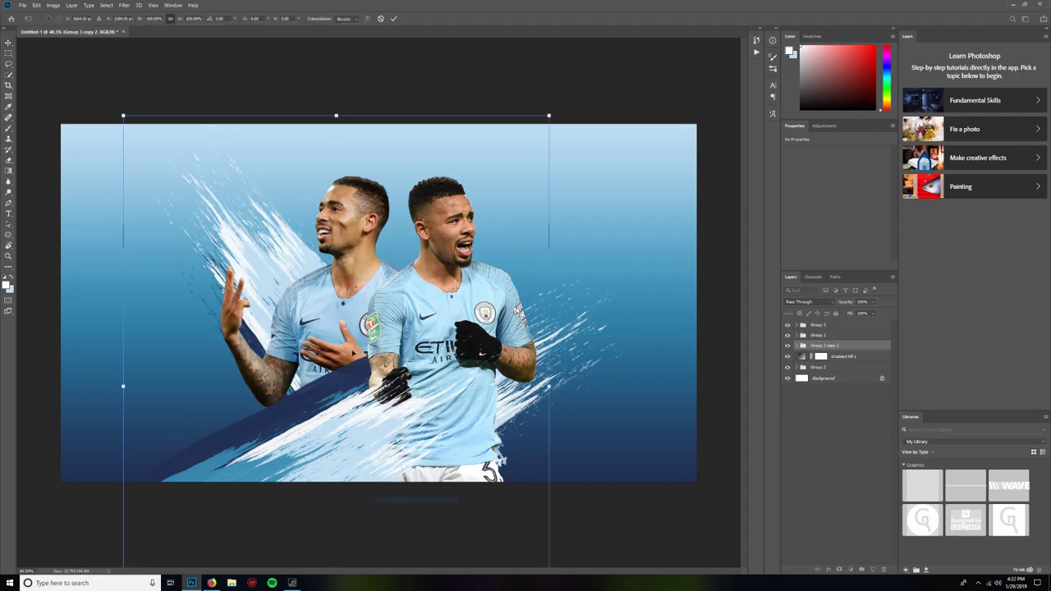
pyautogui.rightClick(353, 349)
pyautogui.click(384, 432)
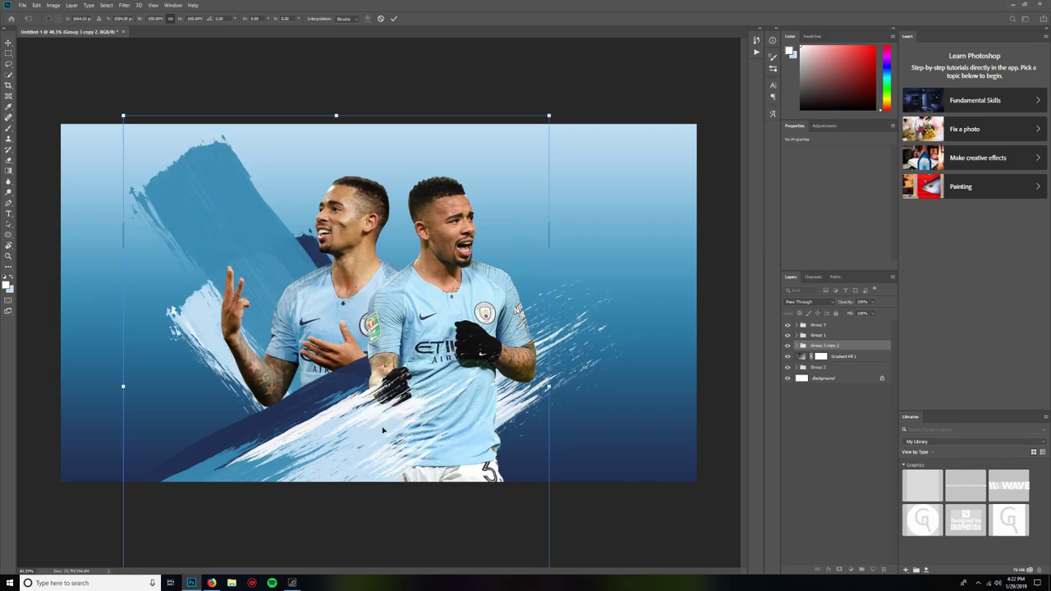
pyautogui.rightClick(380, 425)
pyautogui.click(402, 498)
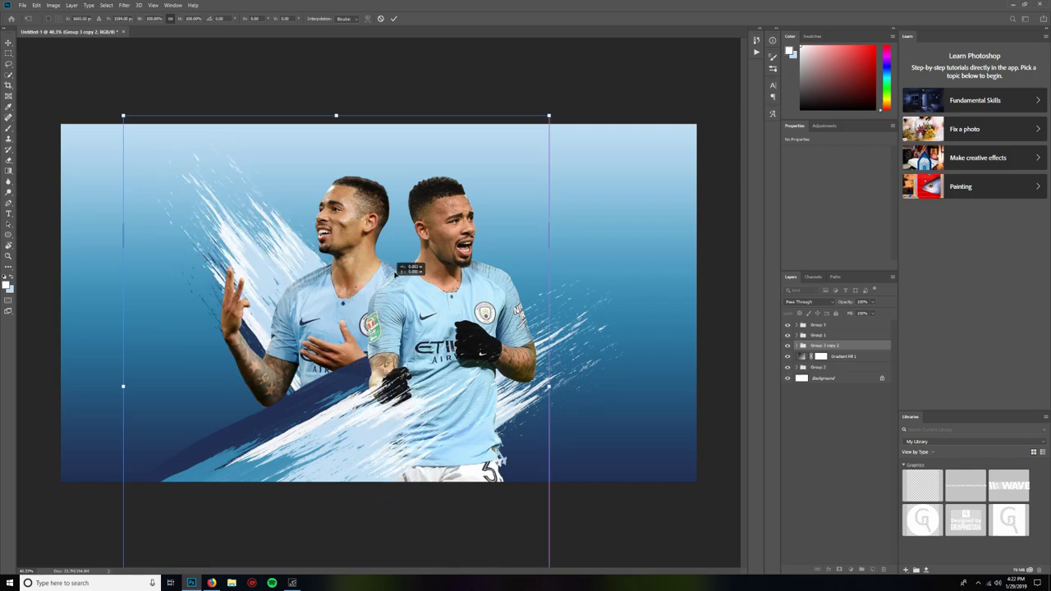
# Flip Group 3 copy 2 vertically, then rotate and position it diagonally behind the players, running from upper left to lower right.
pyautogui.moveTo(381, 294); pyautogui.dragTo(332, 150)
pyautogui.rightClick(322, 294)
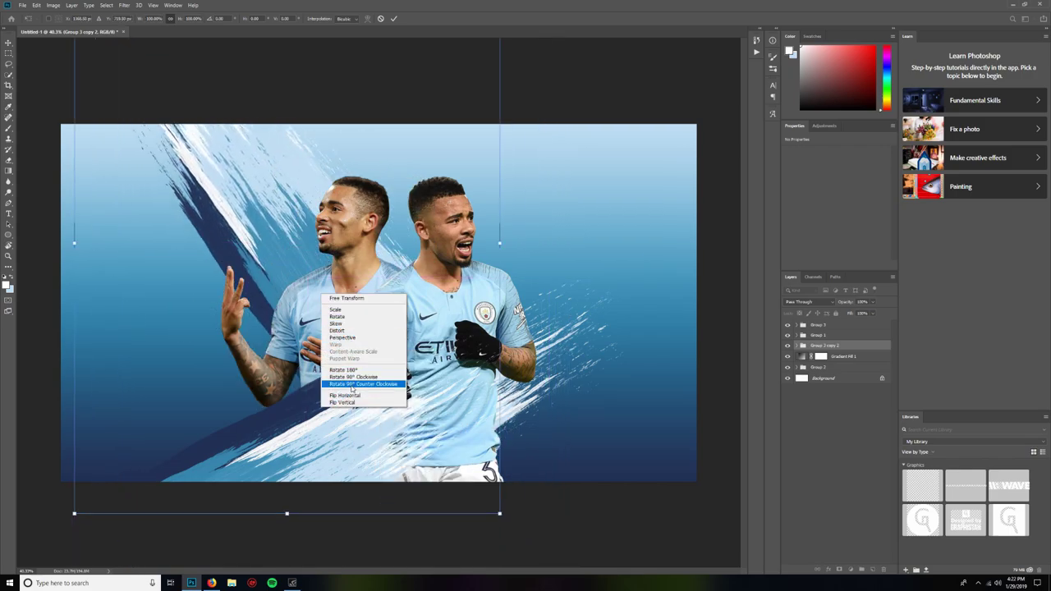
pyautogui.click(353, 403)
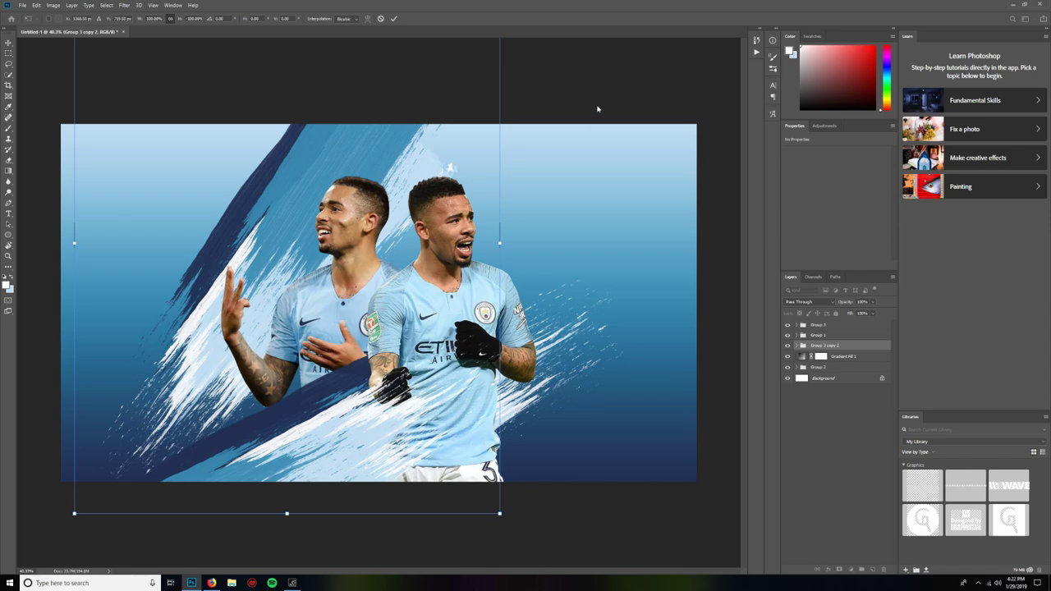
pyautogui.moveTo(542, 238); pyautogui.dragTo(585, 343)
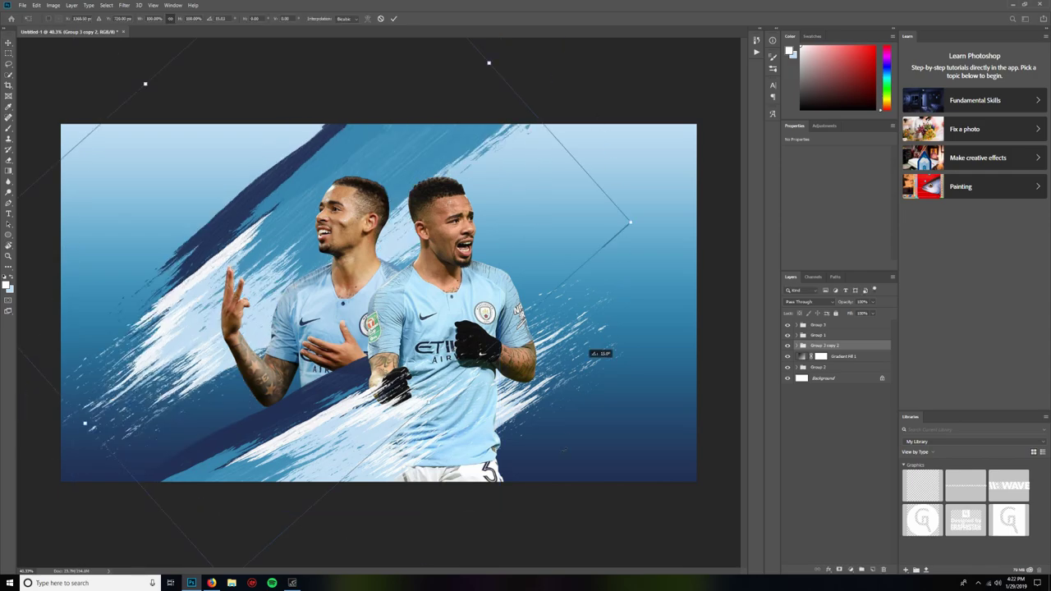
pyautogui.moveTo(563, 450); pyautogui.dragTo(391, 567)
pyautogui.moveTo(445, 360); pyautogui.dragTo(459, 473)
pyautogui.moveTo(463, 351); pyautogui.dragTo(534, 365)
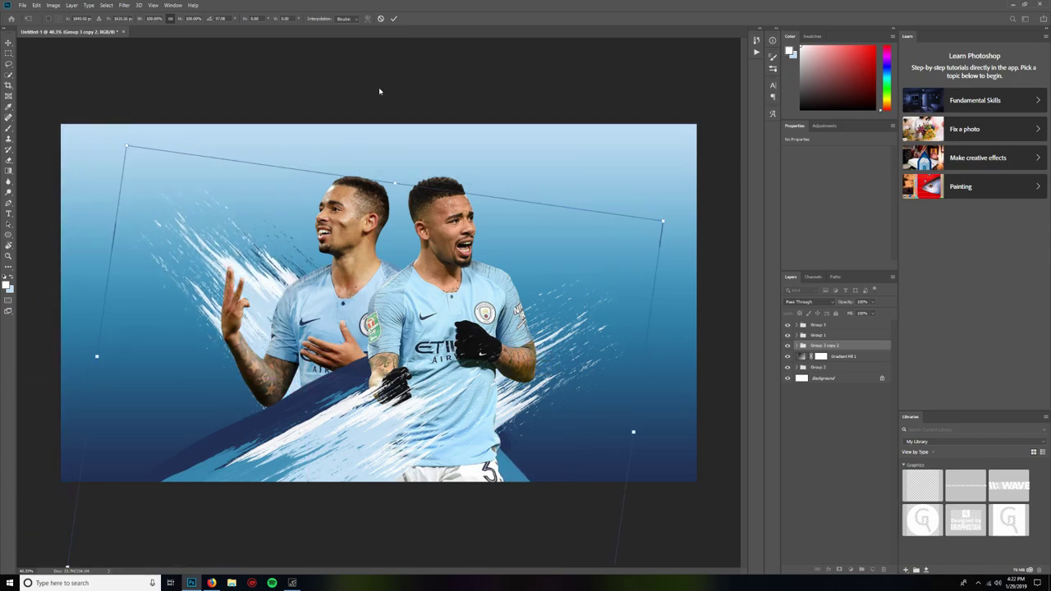
pyautogui.click(396, 19)
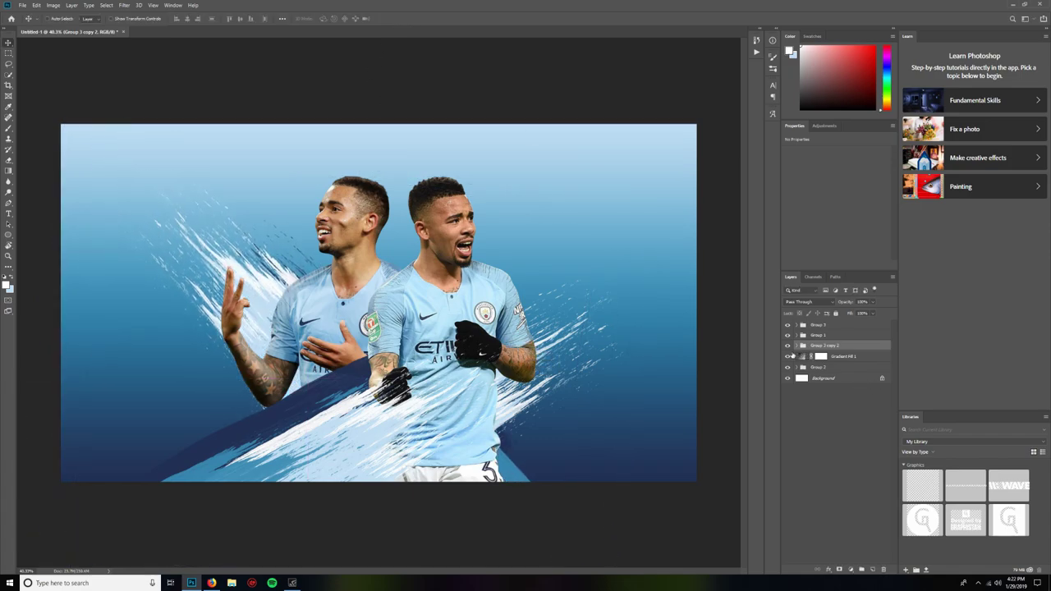
# Inside Group 3 copy 2, shift the Layer 5 stroke down and right and enlarge it slightly.
pyautogui.click(795, 346)
pyautogui.click(830, 391)
pyautogui.hotkey('ctrl', 't')
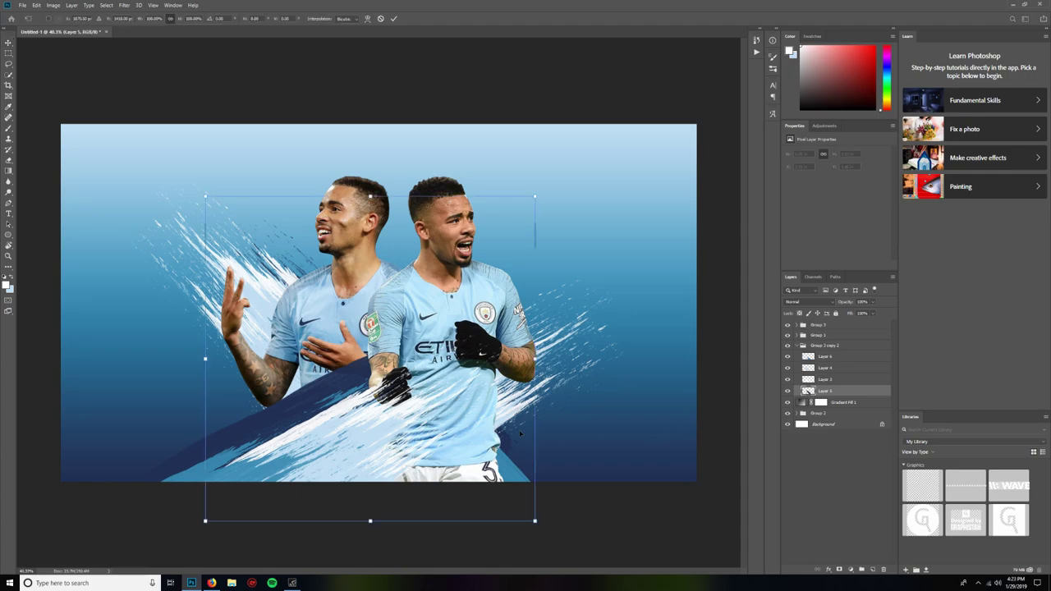
pyautogui.moveTo(520, 433); pyautogui.dragTo(549, 449)
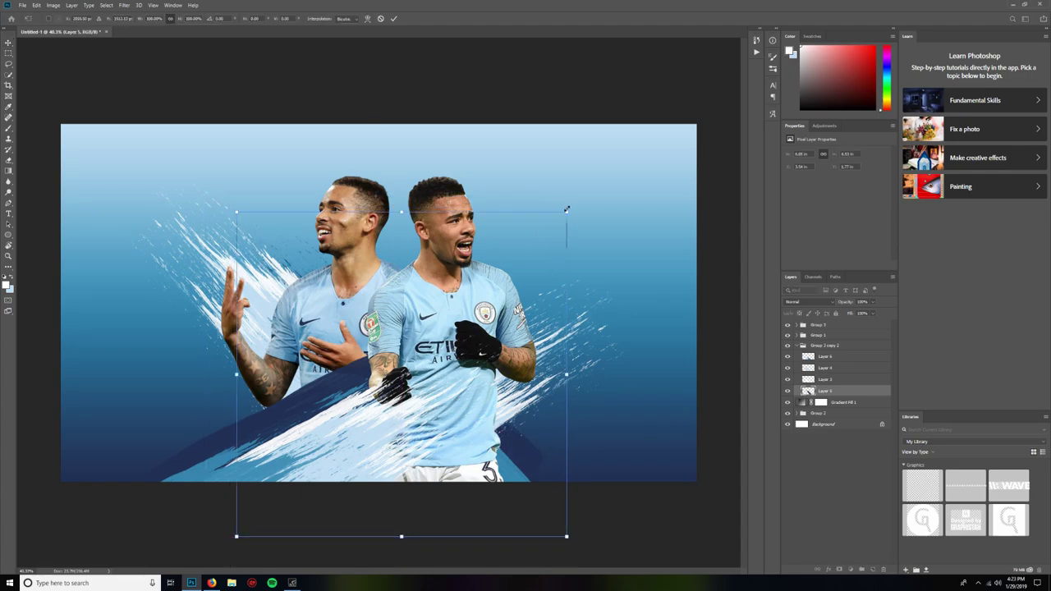
pyautogui.moveTo(566, 209); pyautogui.dragTo(582, 169)
pyautogui.moveTo(561, 326)
pyautogui.mouseDown()
pyautogui.moveTo(536, 305)
pyautogui.moveTo(531, 346)
pyautogui.moveTo(569, 328)
pyautogui.mouseUp()
pyautogui.click(393, 18)
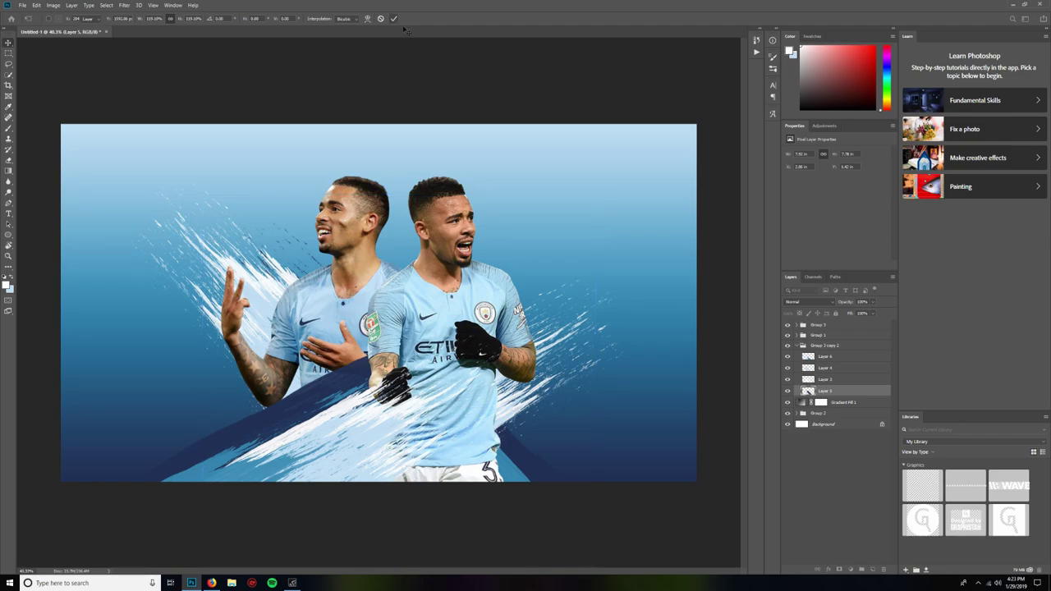
# Nudge the Layer 3 stroke right and down, and restack Layer 5 directly above Layer 4 with a slight nudge up and left.
pyautogui.click(802, 381)
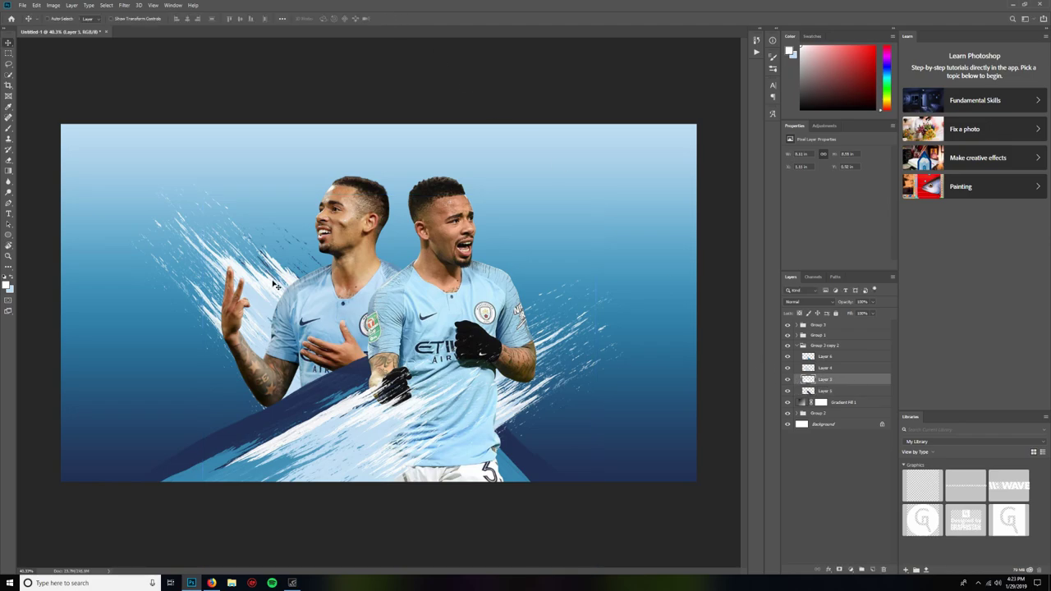
pyautogui.moveTo(274, 284)
pyautogui.mouseDown()
pyautogui.moveTo(305, 311)
pyautogui.moveTo(292, 291)
pyautogui.mouseUp()
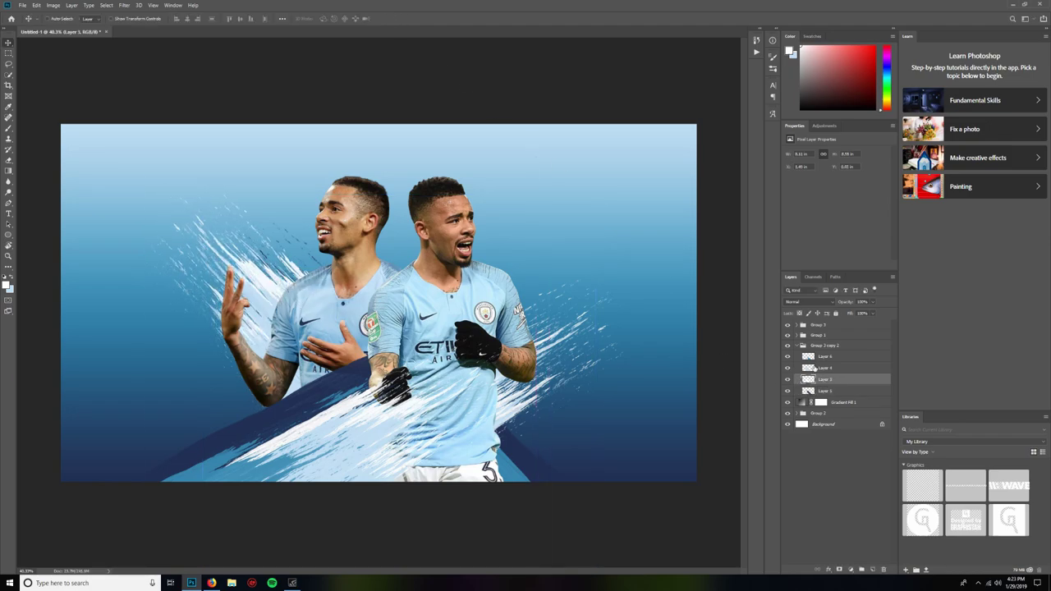
pyautogui.moveTo(816, 392); pyautogui.dragTo(813, 365)
pyautogui.moveTo(526, 416); pyautogui.dragTo(519, 411)
# Move the Layer 6 stroke left behind the players and collapse Group 3 copy 2.
pyautogui.click(818, 358)
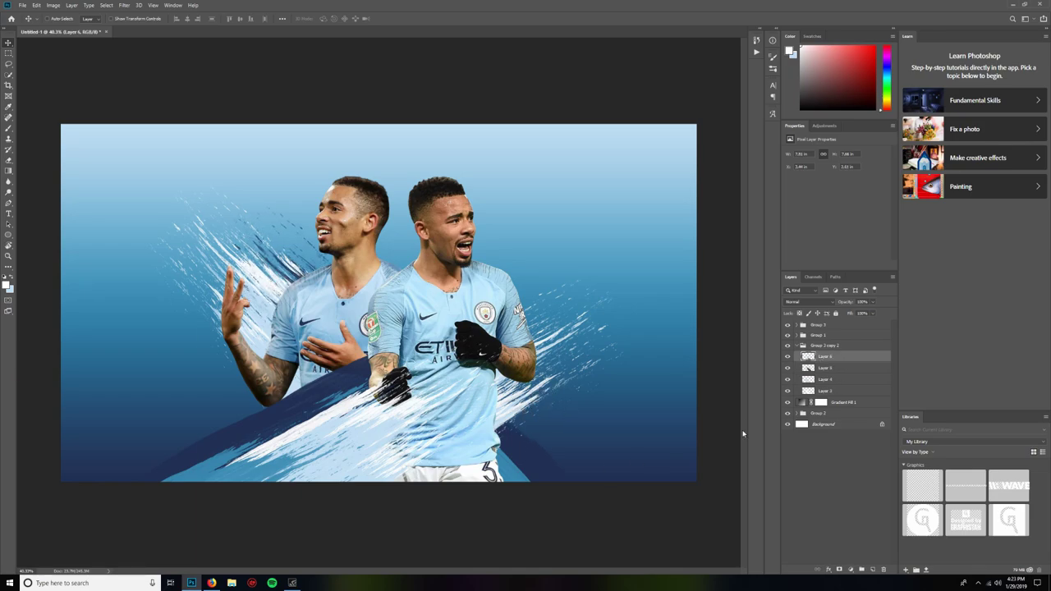
pyautogui.moveTo(535, 478)
pyautogui.mouseDown()
pyautogui.moveTo(482, 414)
pyautogui.moveTo(480, 443)
pyautogui.moveTo(458, 469)
pyautogui.moveTo(466, 483)
pyautogui.mouseUp()
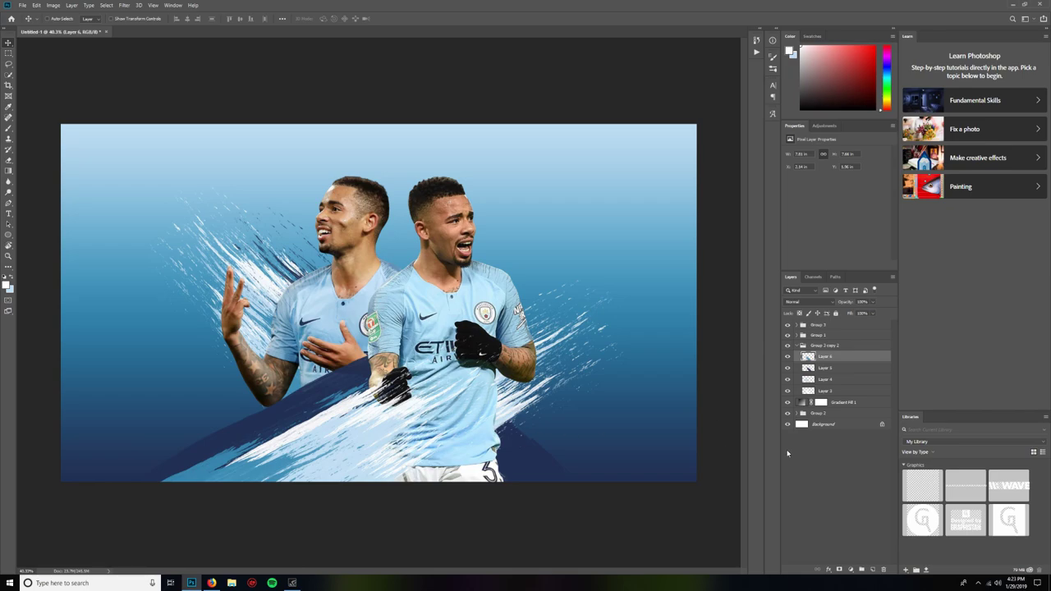
pyautogui.scroll(-3, 463, 358)
pyautogui.scroll(2, 463, 358)
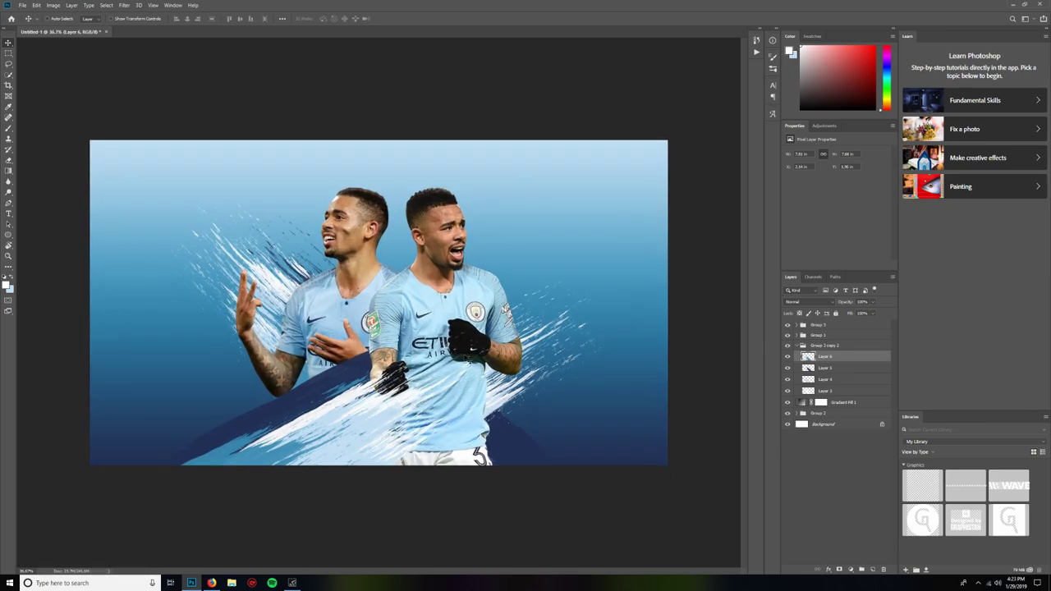
pyautogui.click(798, 346)
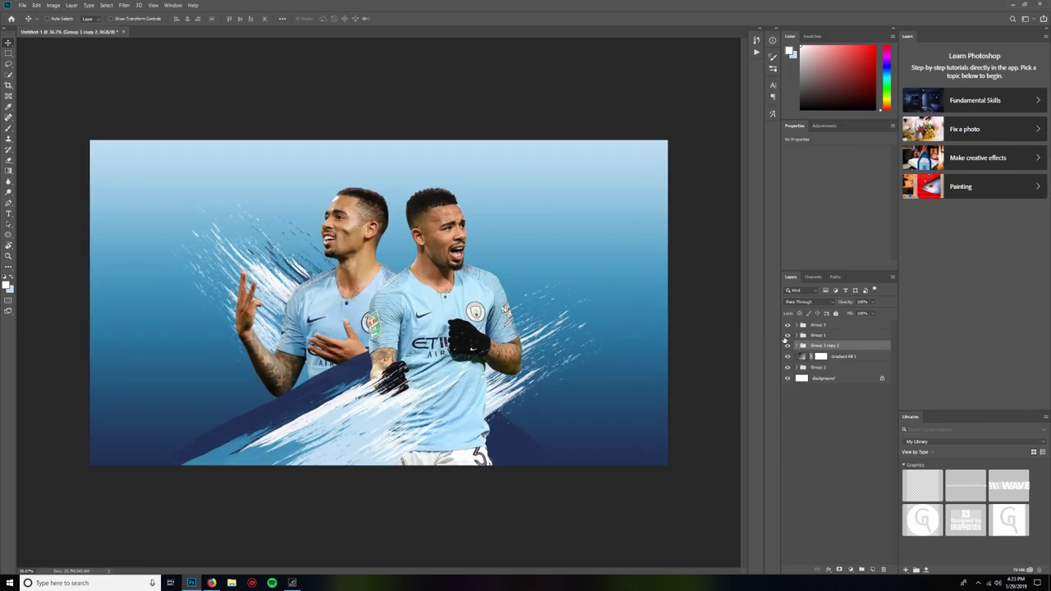
# Add a new layer above Group 3 for brush work and reset the colours to black and white.
pyautogui.click(8, 128)
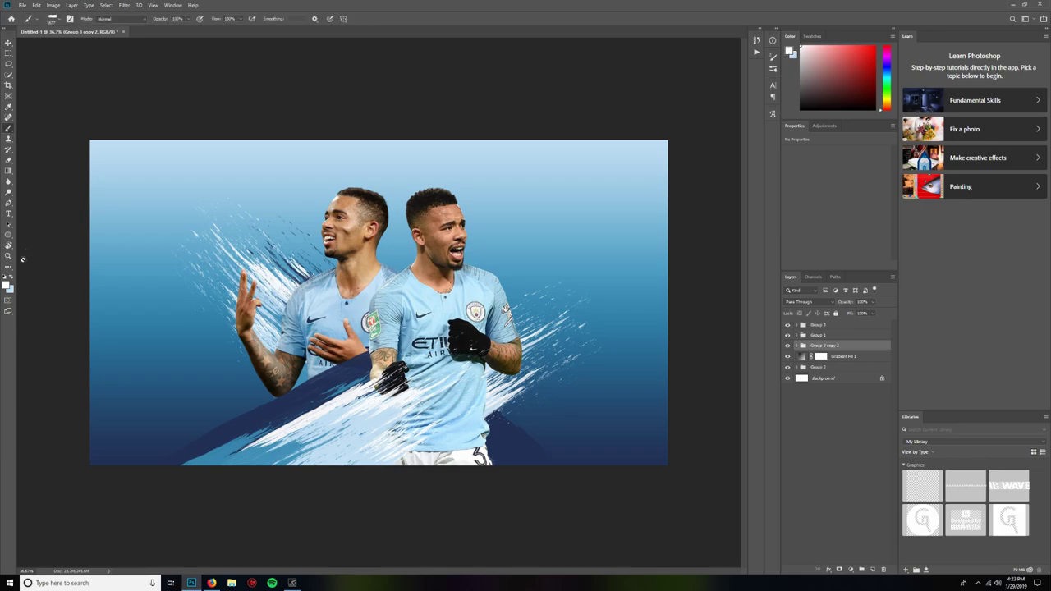
pyautogui.press('x')
pyautogui.click(837, 326)
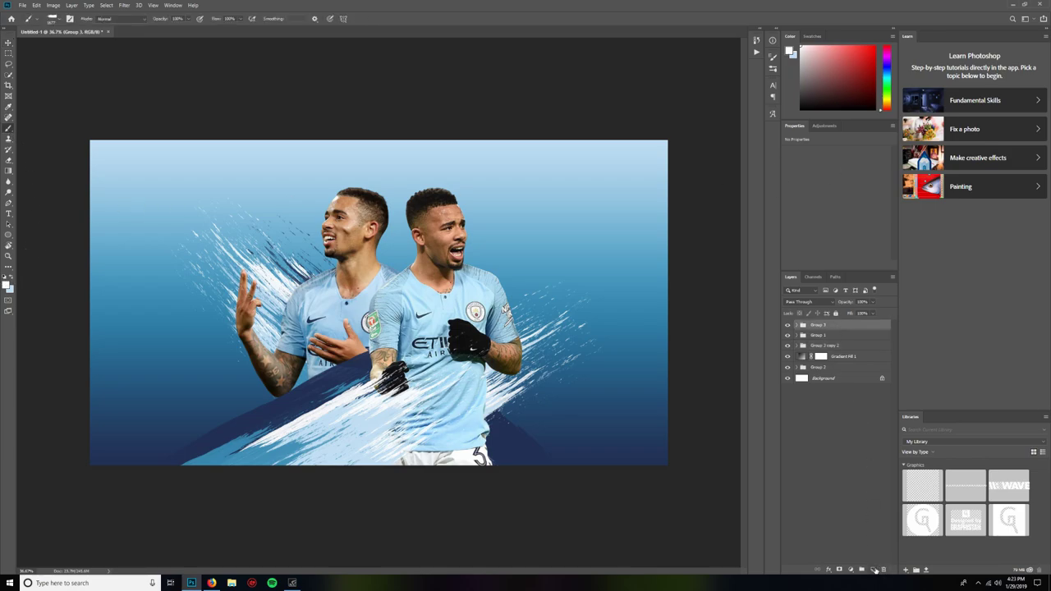
pyautogui.click(874, 569)
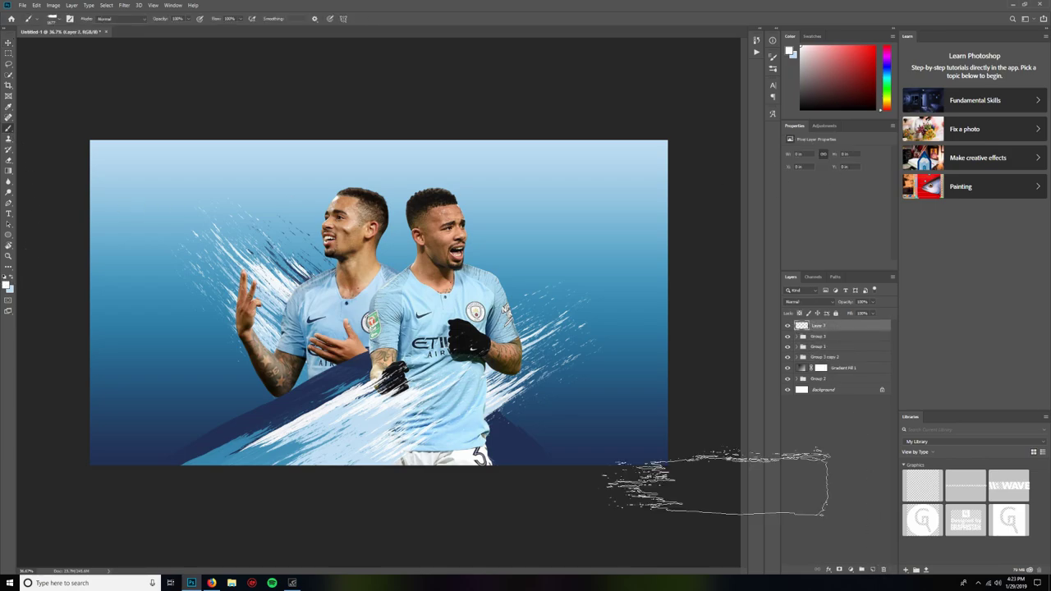
pyautogui.click(4, 277)
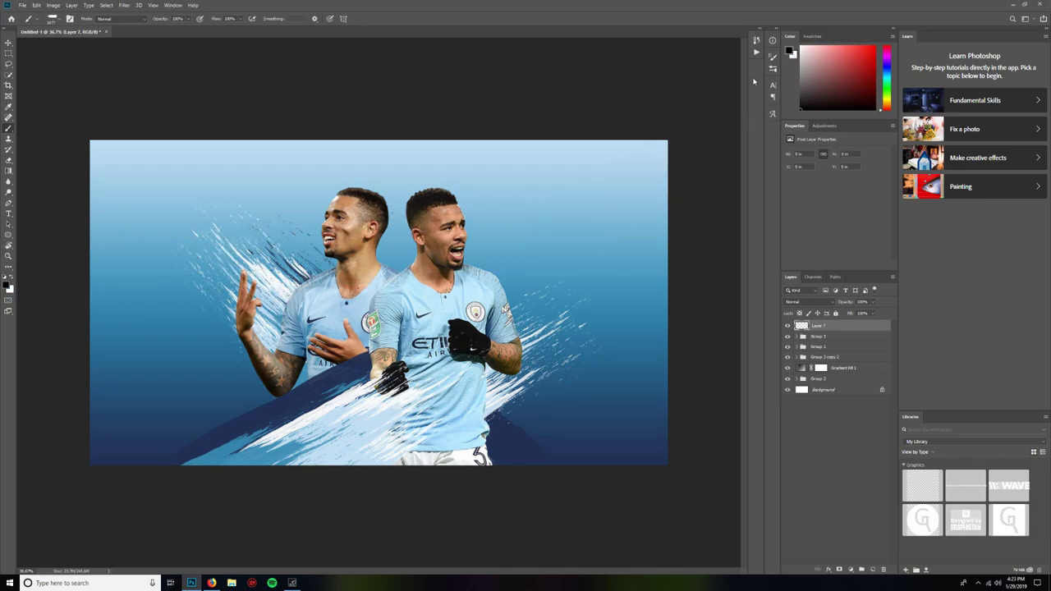
# Choose a solid, rough-edged paint stroke brush tip and paint a horizontal black stroke across both players' chests.
pyautogui.click(756, 40)
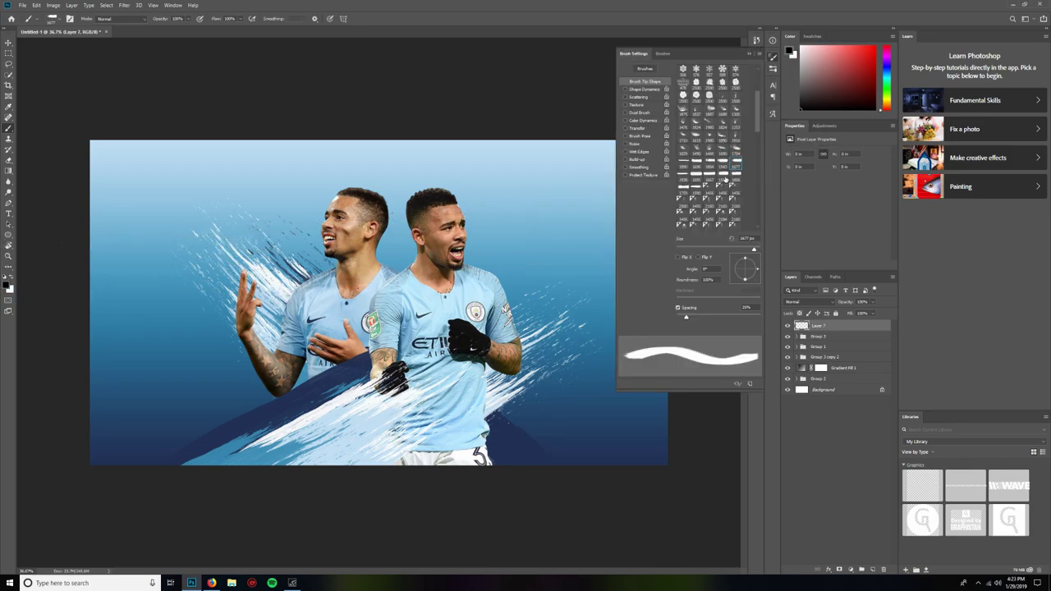
pyautogui.click(724, 178)
pyautogui.click(695, 179)
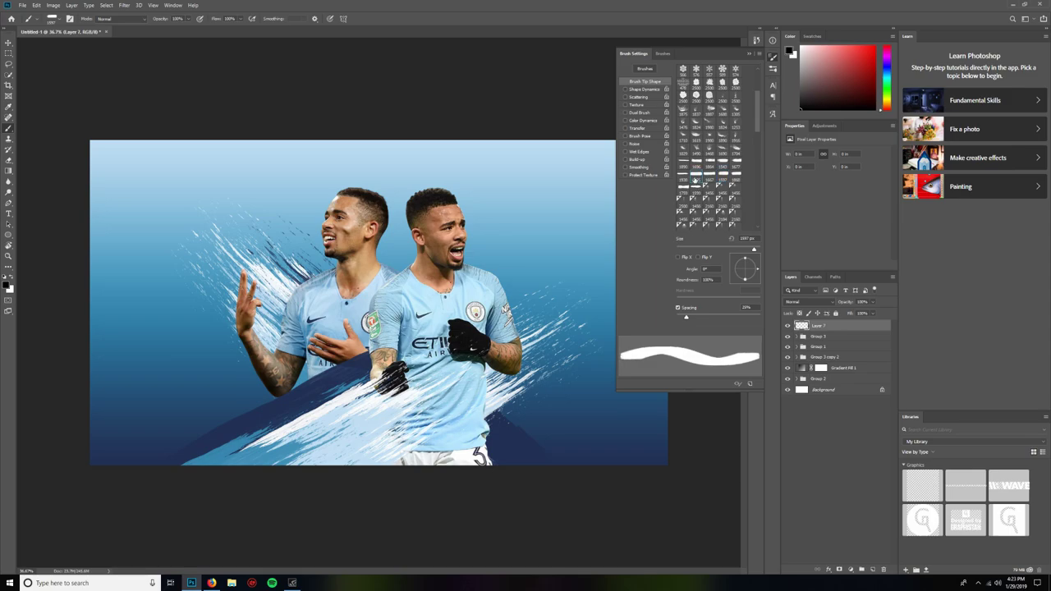
pyautogui.moveTo(296, 310); pyautogui.dragTo(488, 310)
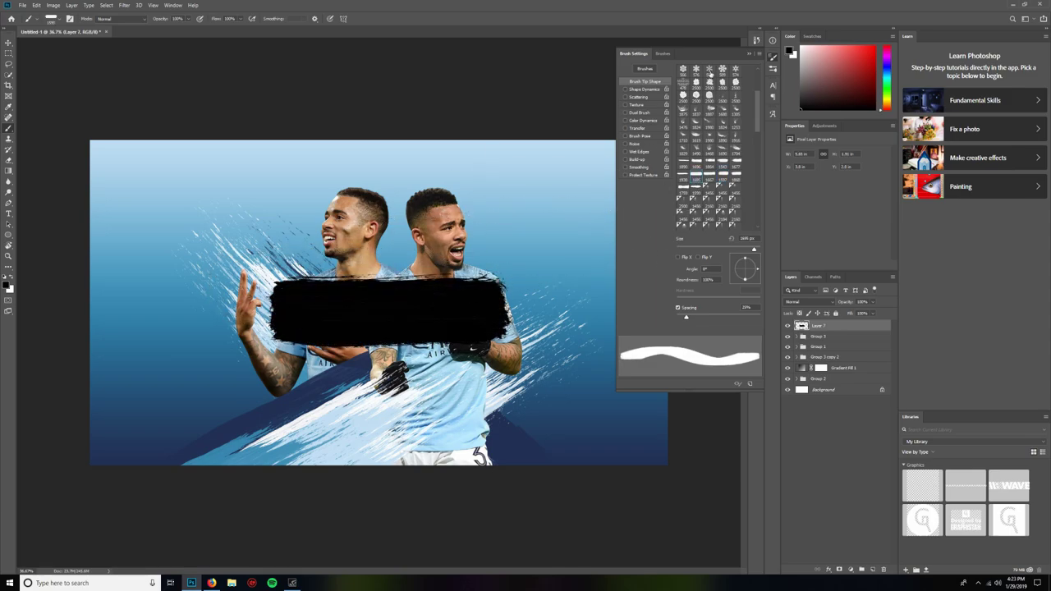
pyautogui.click(747, 54)
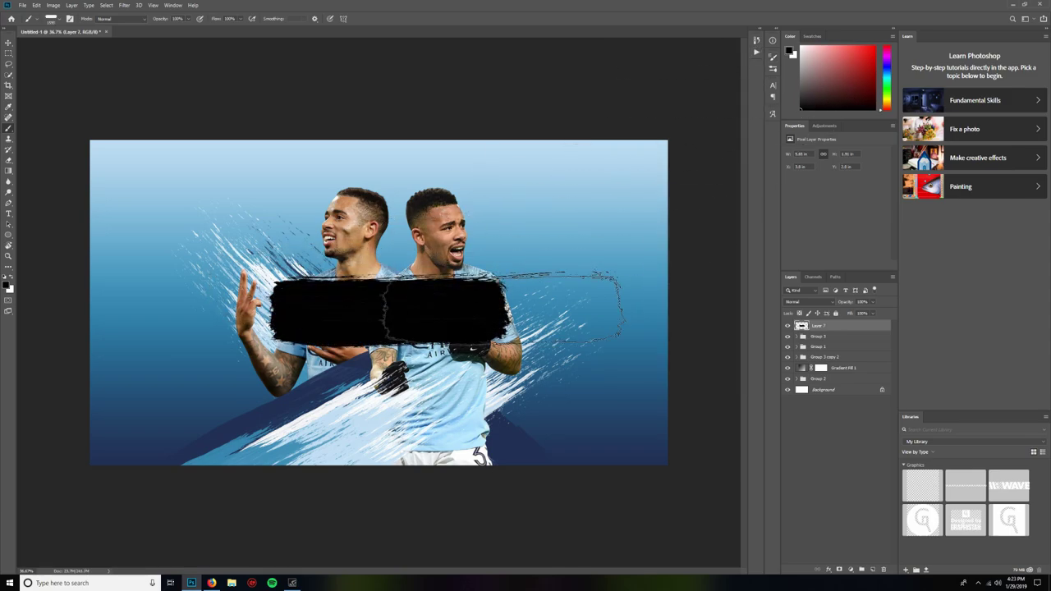
# Rotate the black stroke clockwise to a steep diagonal running from upper left to lower right, shifting it slightly down and left.
pyautogui.click(8, 42)
pyautogui.hotkey('ctrl', 't')
pyautogui.moveTo(529, 261); pyautogui.dragTo(538, 337)
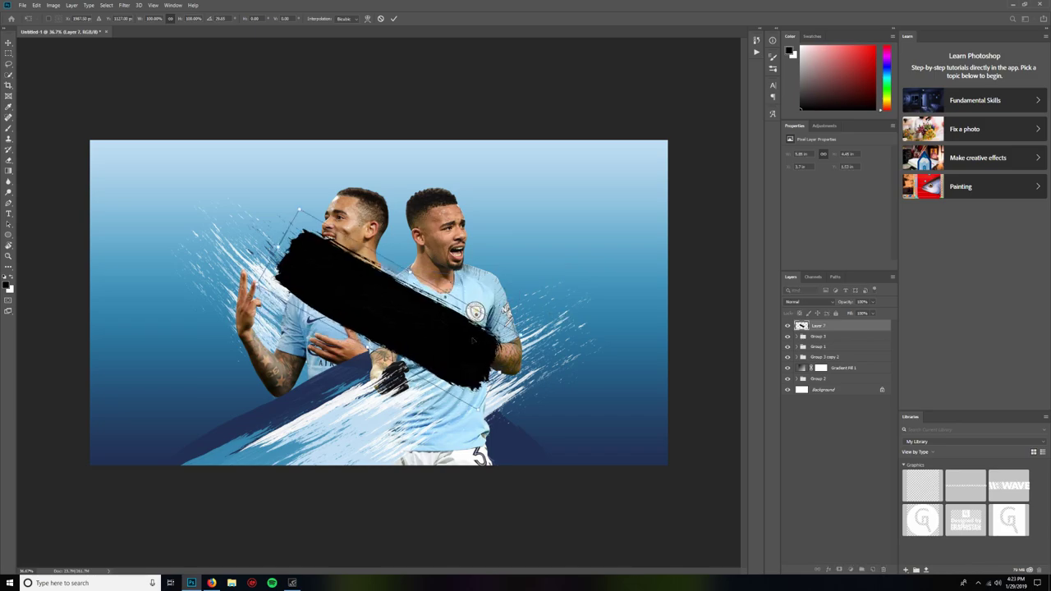
pyautogui.moveTo(473, 340)
pyautogui.mouseDown()
pyautogui.moveTo(446, 409)
pyautogui.moveTo(458, 356)
pyautogui.mouseUp()
pyautogui.moveTo(538, 343); pyautogui.dragTo(509, 423)
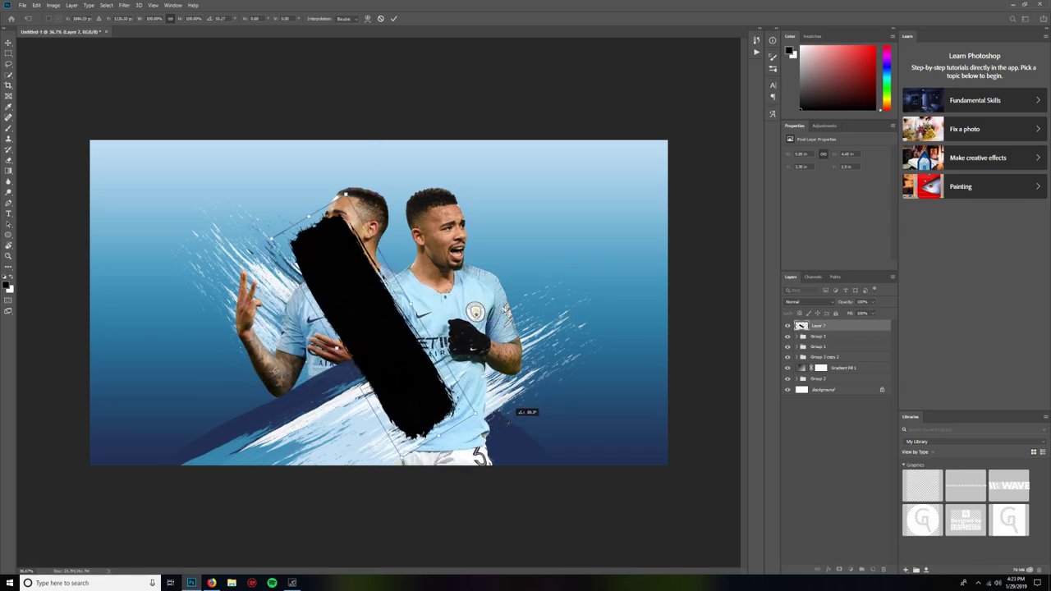
pyautogui.press('Return')
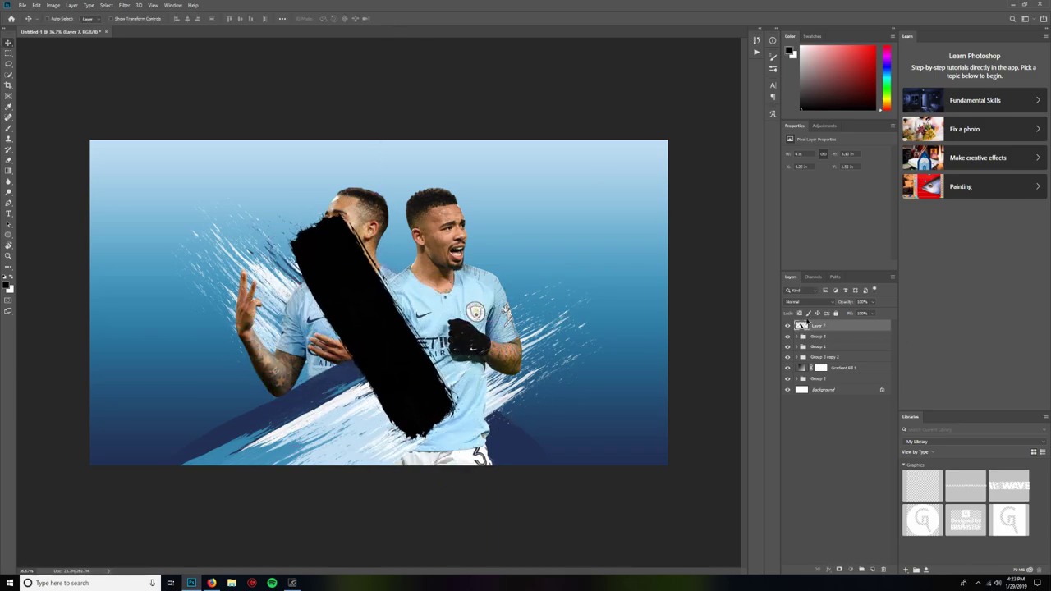
# Duplicate the black stroke layer and rotate the copy so the two strokes cross as an X.
pyautogui.hotkey('ctrl', 'j')
pyautogui.hotkey('ctrl', 't')
pyautogui.moveTo(484, 164)
pyautogui.mouseDown()
pyautogui.moveTo(544, 226)
pyautogui.moveTo(572, 354)
pyautogui.moveTo(562, 370)
pyautogui.mouseUp()
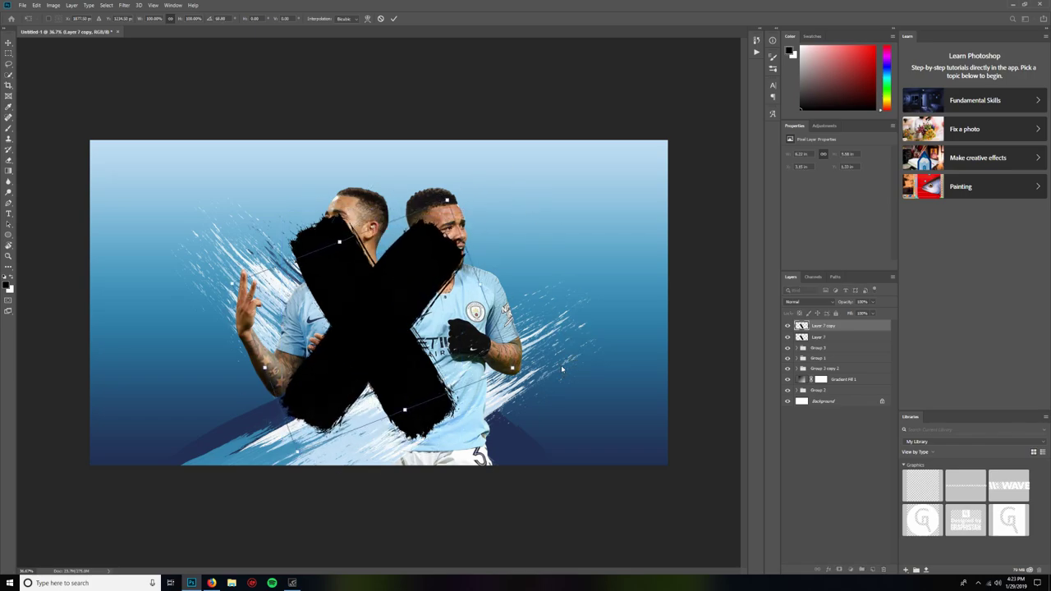
pyautogui.click(394, 18)
# Group the two crossed strokes, shrink the X and place it to the right of the front player's head and shoulder.
pyautogui.keyDown('shift'); pyautogui.click(823, 336); pyautogui.keyUp('shift')
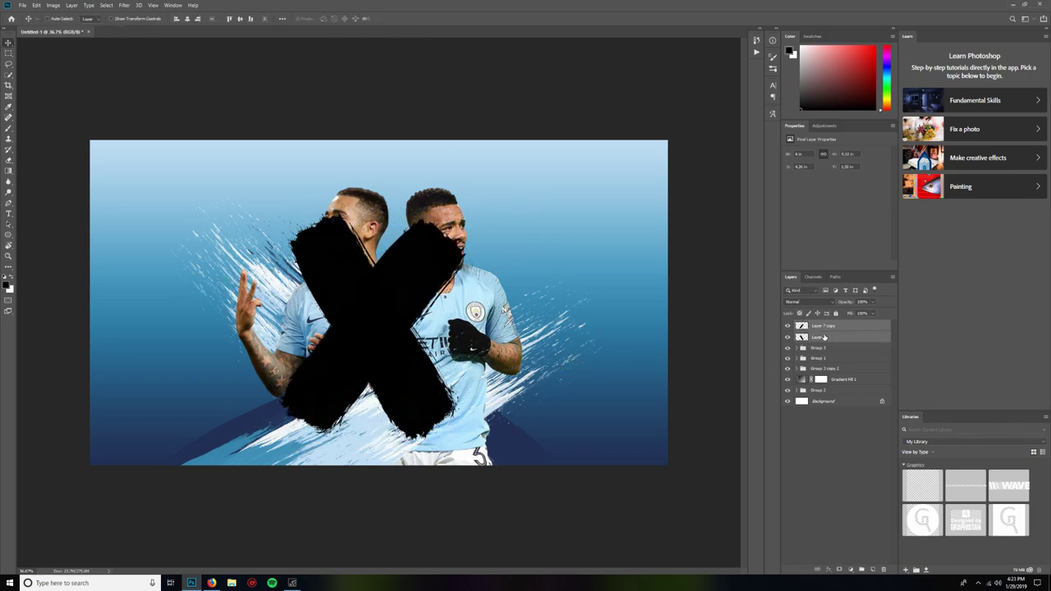
pyautogui.hotkey('ctrl', 't')
pyautogui.hotkey('ctrl', 'g')
pyautogui.moveTo(465, 212); pyautogui.dragTo(415, 280)
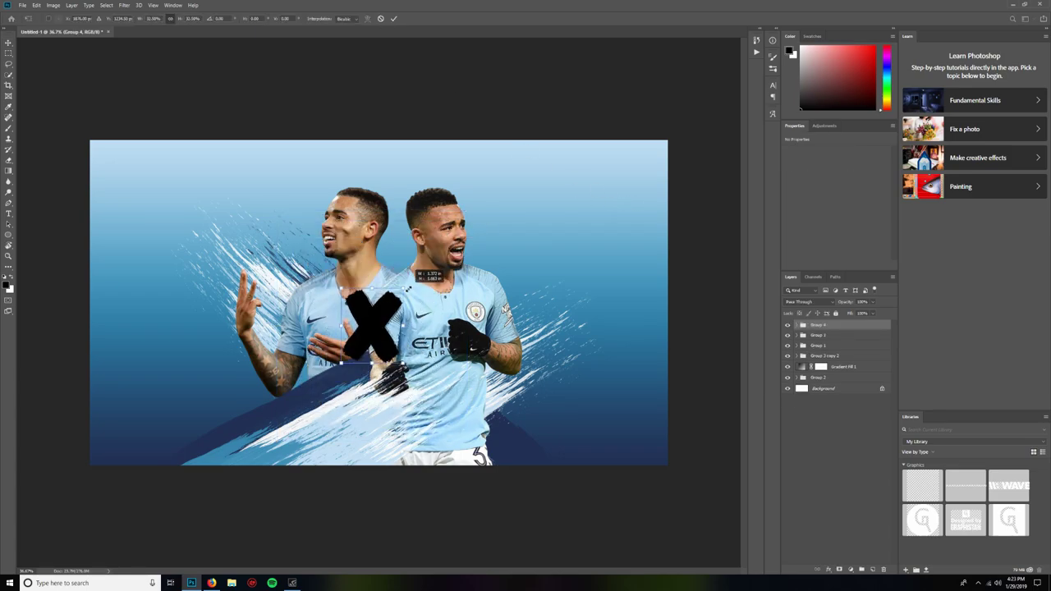
pyautogui.moveTo(393, 336); pyautogui.dragTo(534, 257)
pyautogui.click(394, 18)
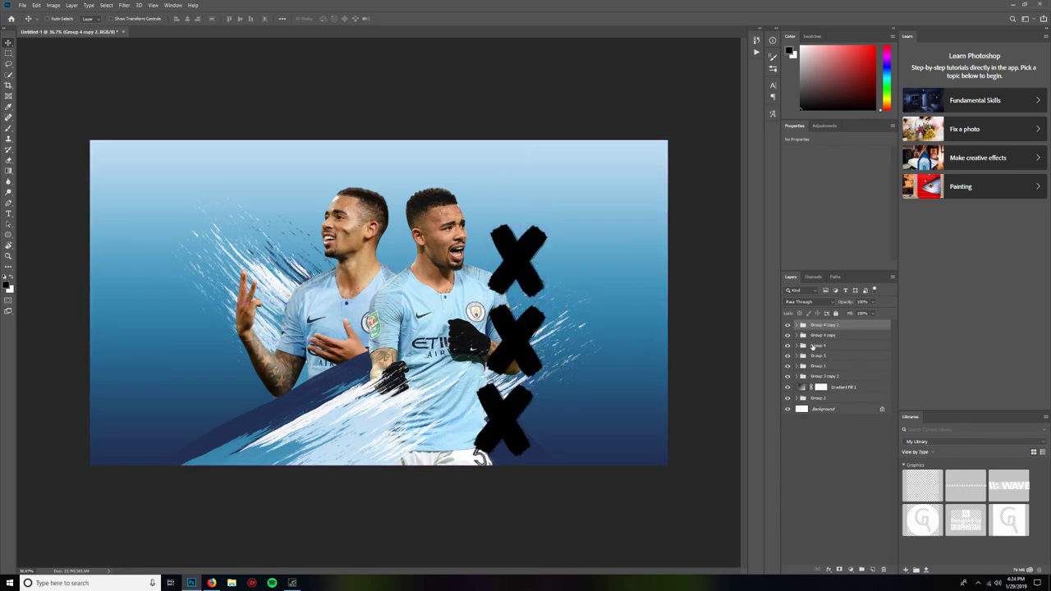
# Restack the X group copies, with Group 4 copy 2 between Group 3 and Group 1 and Group 4 copy beneath Group 1.
pyautogui.click(809, 336)
pyautogui.keyDown('shift'); pyautogui.click(813, 327); pyautogui.keyUp('shift')
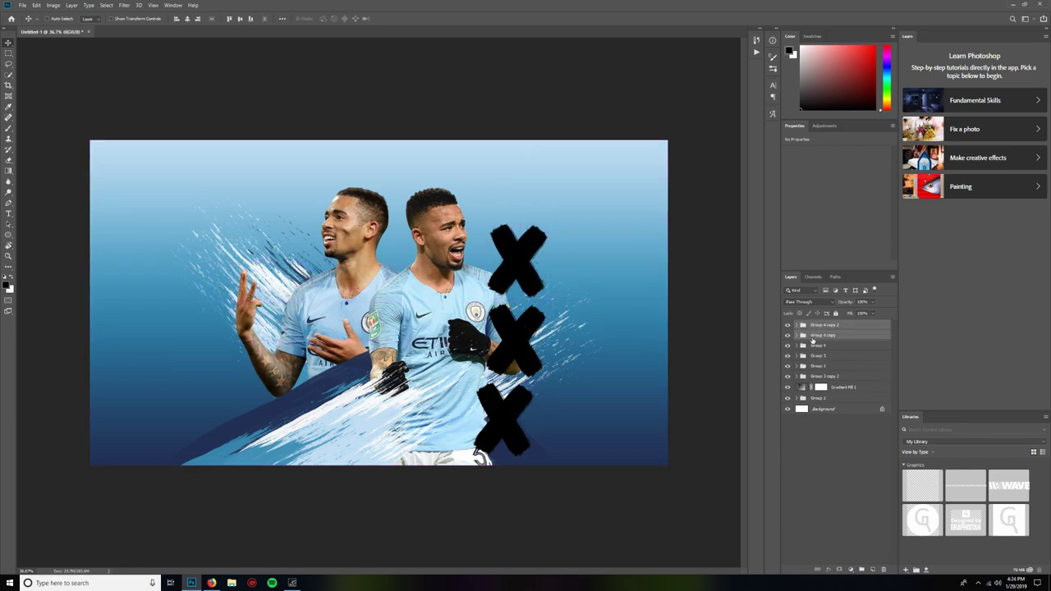
pyautogui.moveTo(813, 341)
pyautogui.mouseDown()
pyautogui.moveTo(815, 374)
pyautogui.moveTo(805, 342)
pyautogui.moveTo(812, 348)
pyautogui.mouseUp()
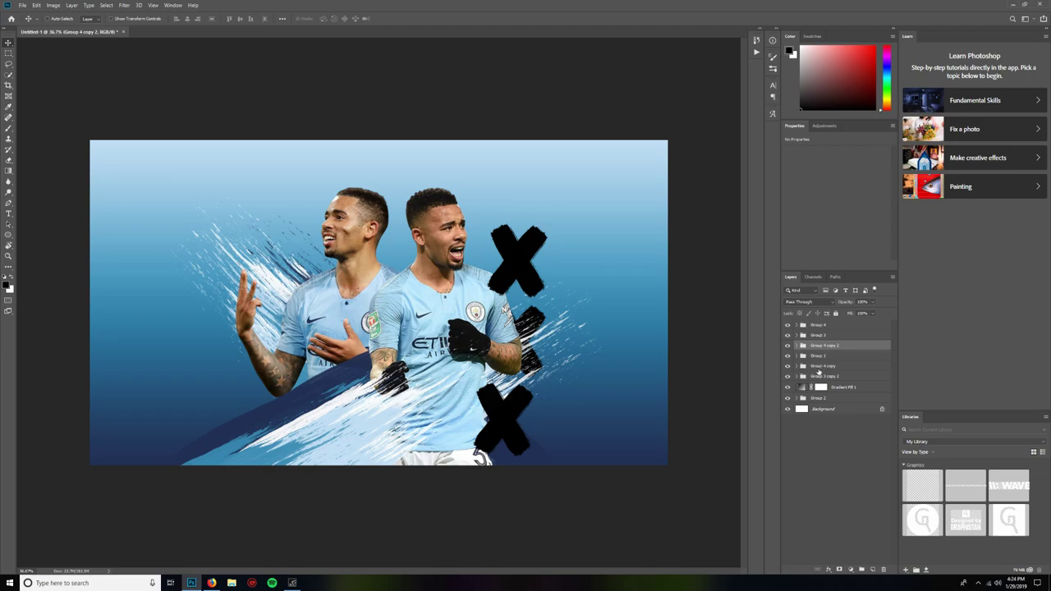
# Move the Group 4 copy 2 layer group beneath Group 1 in the layer stack.
pyautogui.moveTo(819, 348); pyautogui.dragTo(813, 367)
pyautogui.scroll(-2, 566, 389)
pyautogui.scroll(1, 617, 386)
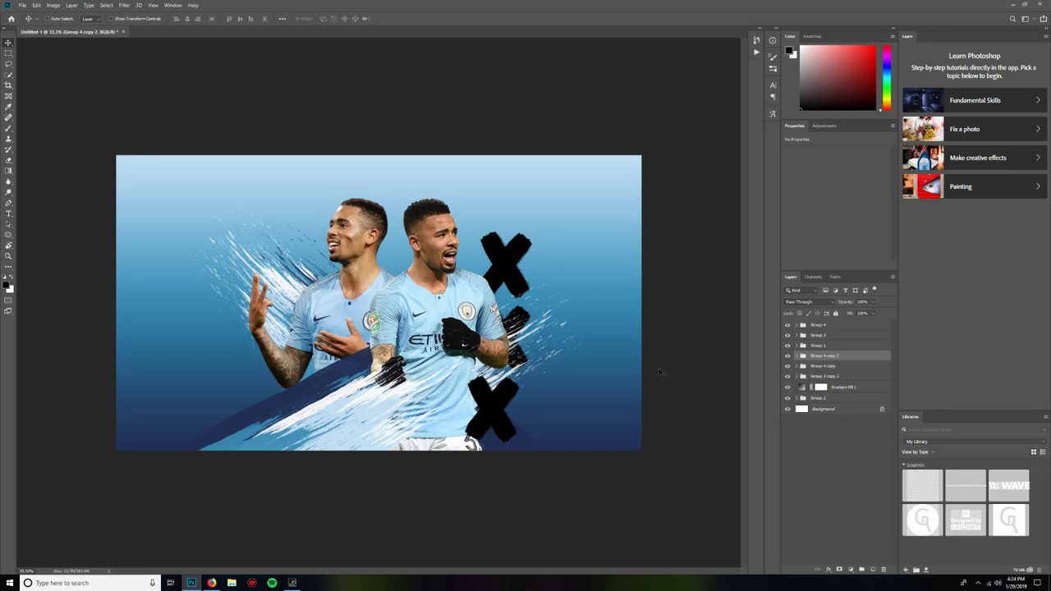
# Duplicate the Group 4 copy and Group 4 copy 2 X marks together and place the duplicates behind the back player's raised arm.
pyautogui.keyDown('shift'); pyautogui.click(807, 365); pyautogui.keyUp('shift')
pyautogui.moveTo(487, 347); pyautogui.dragTo(281, 405)
pyautogui.scroll(-2, 389, 391)
pyautogui.scroll(1, 389, 390)
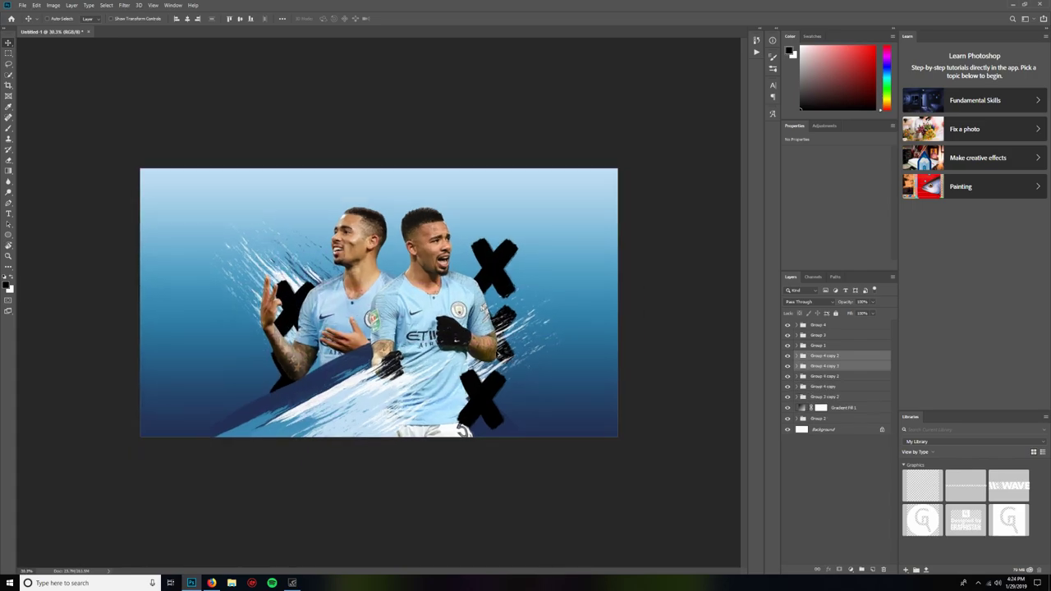
pyautogui.scroll(4, 498, 354)
pyautogui.scroll(-1, 500, 357)
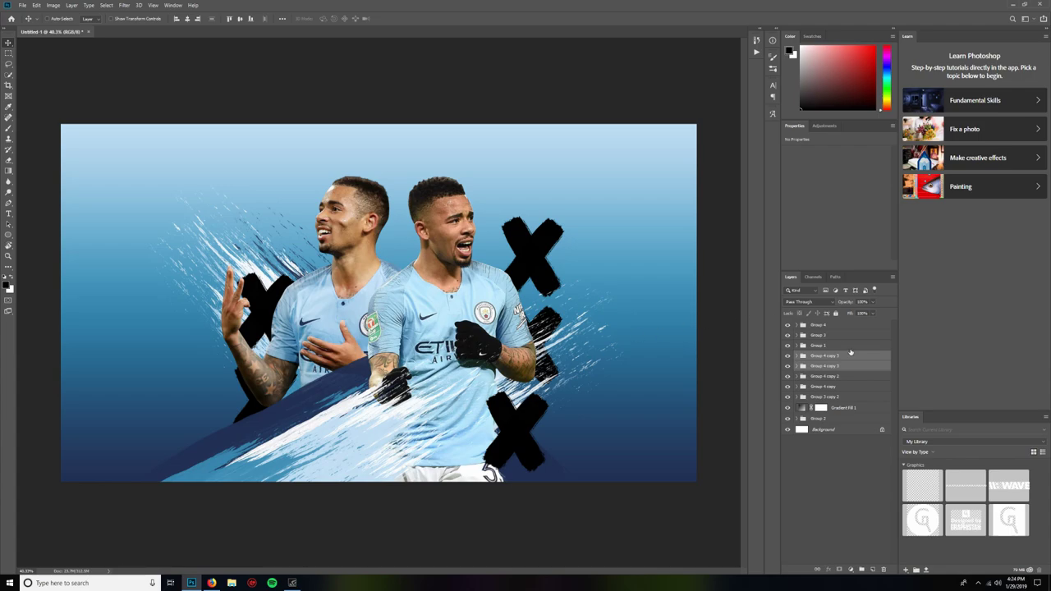
# Check what the X copies and Group 1 each contain by hiding and showing them one at a time.
pyautogui.click(823, 371)
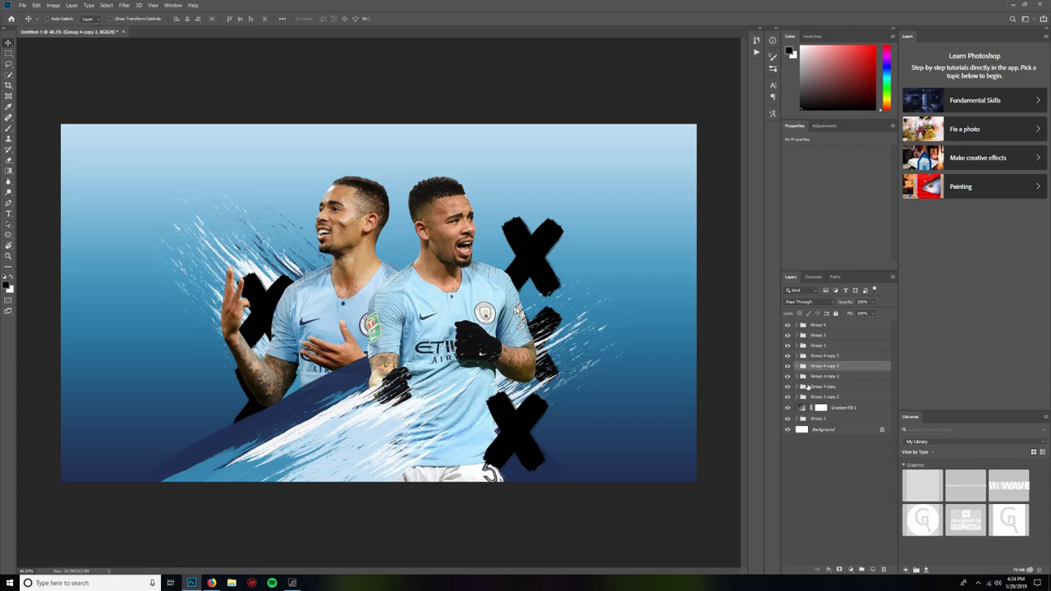
pyautogui.click(788, 376)
pyautogui.click(788, 376)
pyautogui.click(789, 386)
pyautogui.click(789, 386)
pyautogui.click(786, 356)
pyautogui.click(787, 356)
pyautogui.click(787, 346)
pyautogui.click(787, 346)
# Rename Group 1 as Gabriel, expand it and add a new empty layer above Group 3 copy.
pyautogui.doubleClick(819, 346)
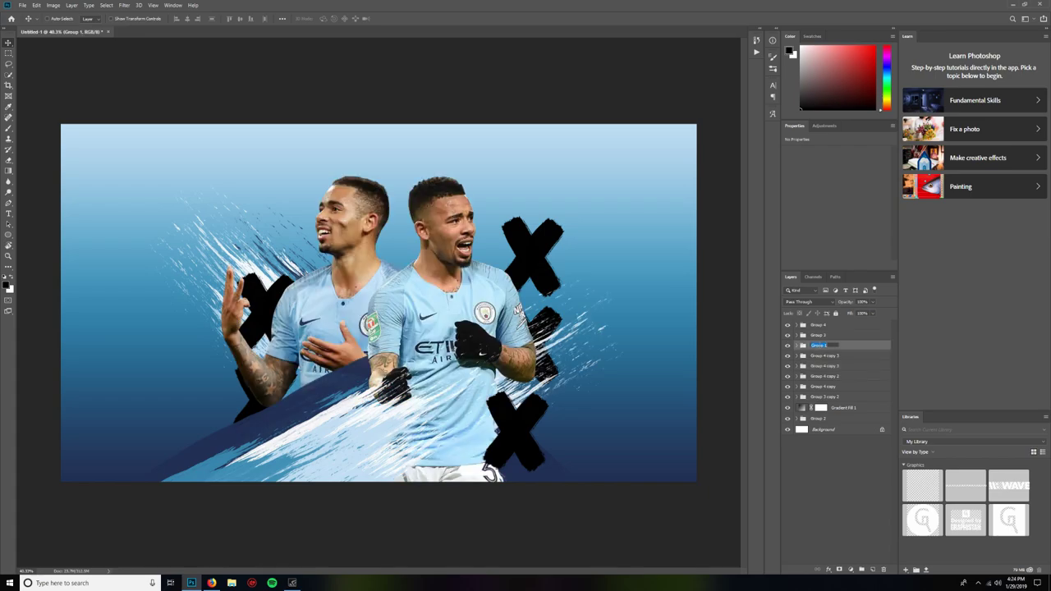
pyautogui.press('Return')
pyautogui.click(798, 346)
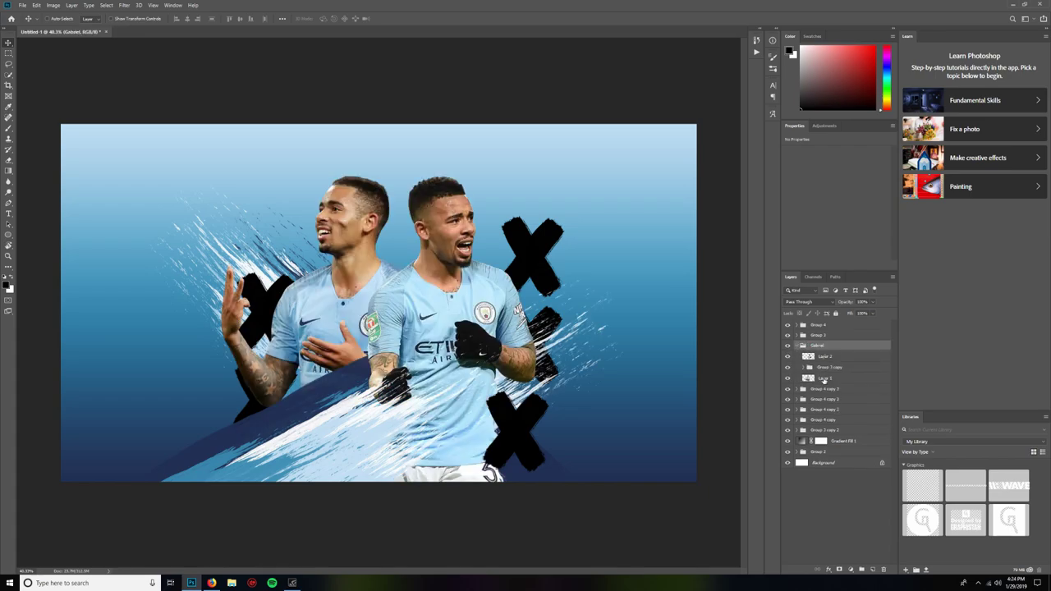
pyautogui.click(828, 368)
pyautogui.click(872, 569)
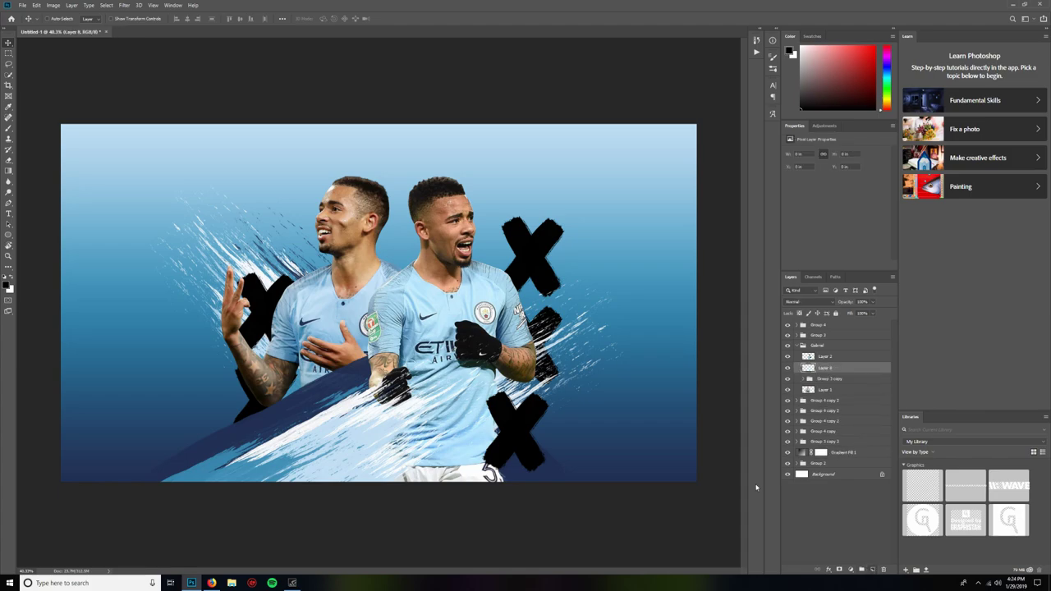
# Paint a soft white glow between the two players on the new layer with a 1000 px Soft Round brush.
pyautogui.click(9, 128)
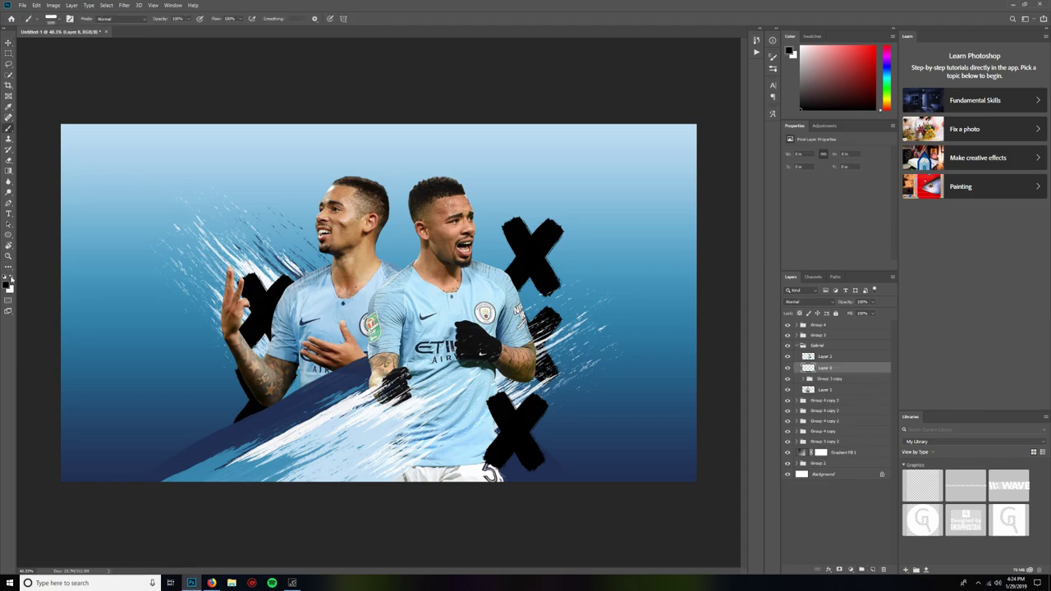
pyautogui.click(11, 280)
pyautogui.rightClick(401, 336)
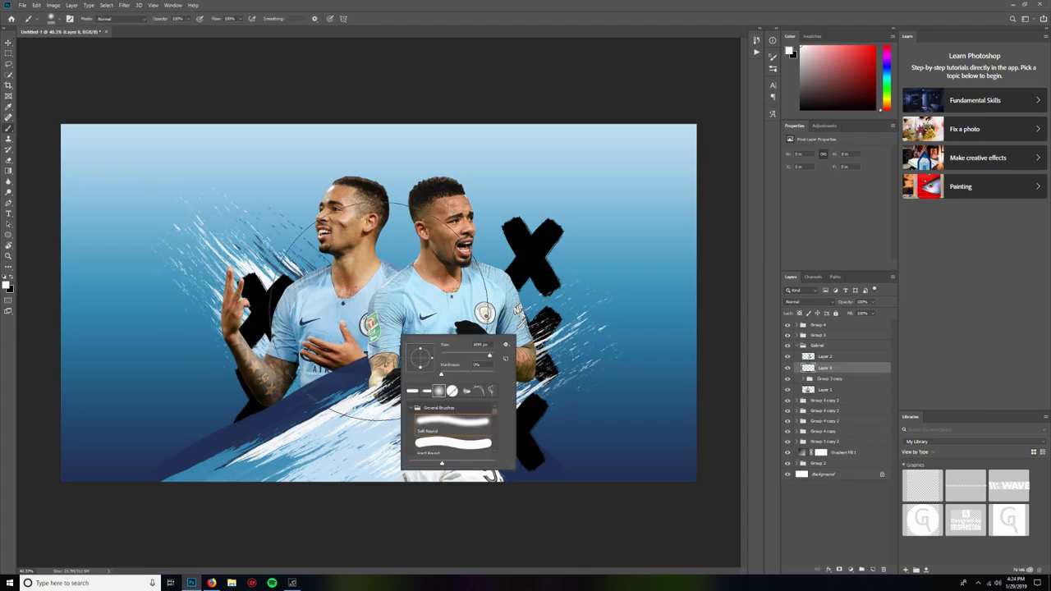
pyautogui.moveTo(490, 355); pyautogui.dragTo(483, 355)
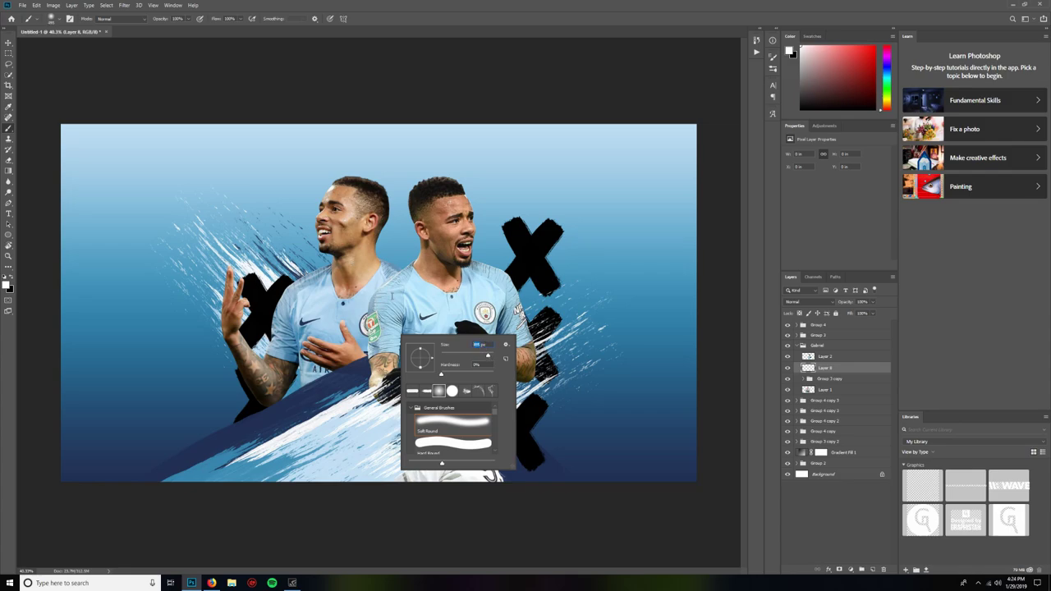
pyautogui.write('600')
pyautogui.write('1000')
pyautogui.press('Return')
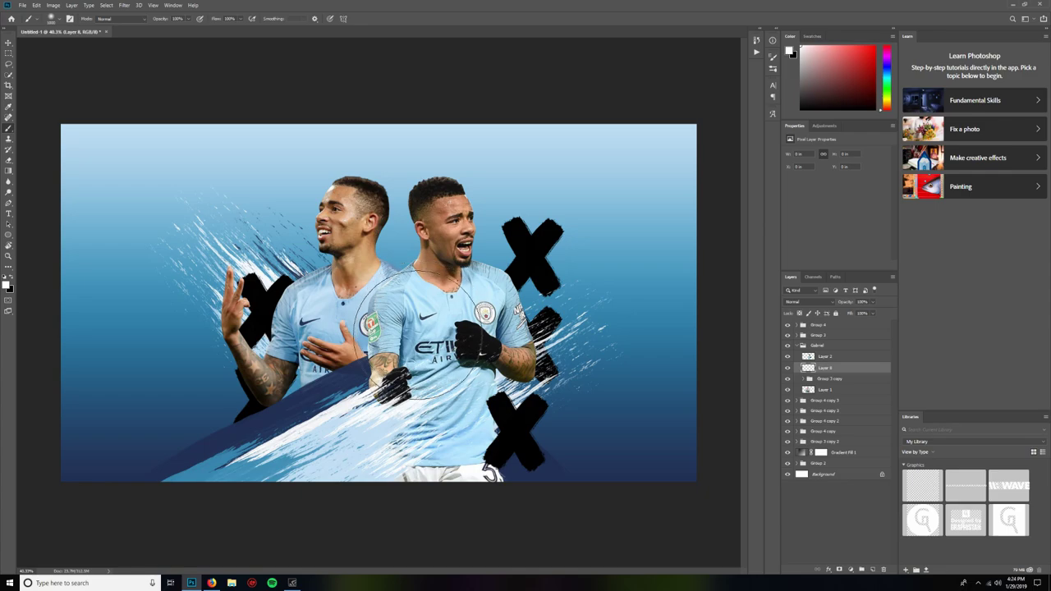
pyautogui.click(384, 363)
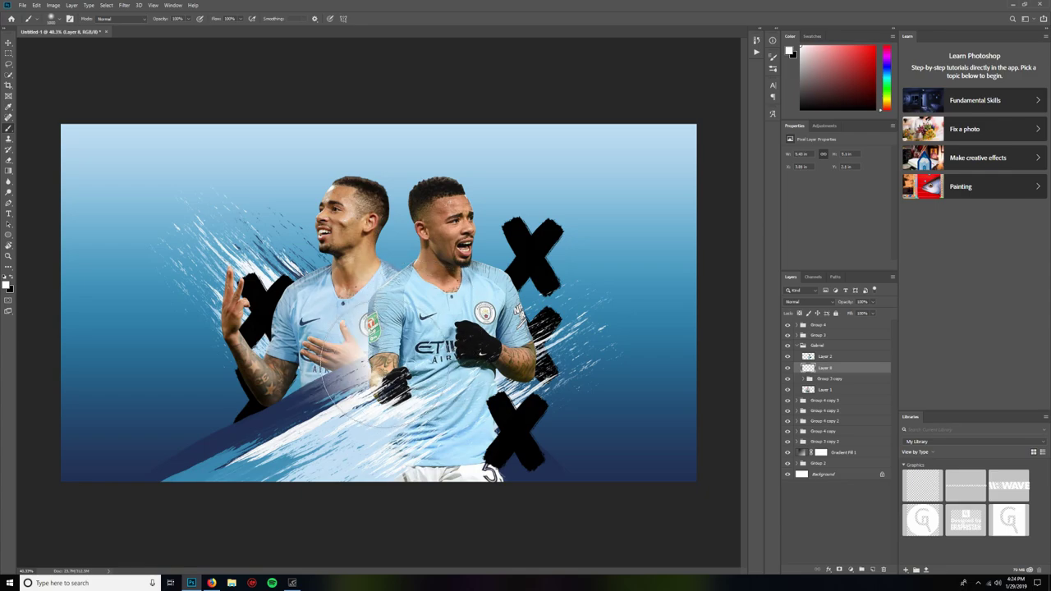
# Move the glow layer beneath Group 3 copy and enlarge the glow to about 175%, extending below the canvas.
pyautogui.click(8, 42)
pyautogui.moveTo(815, 373); pyautogui.dragTo(800, 380)
pyautogui.hotkey('ctrl', 't')
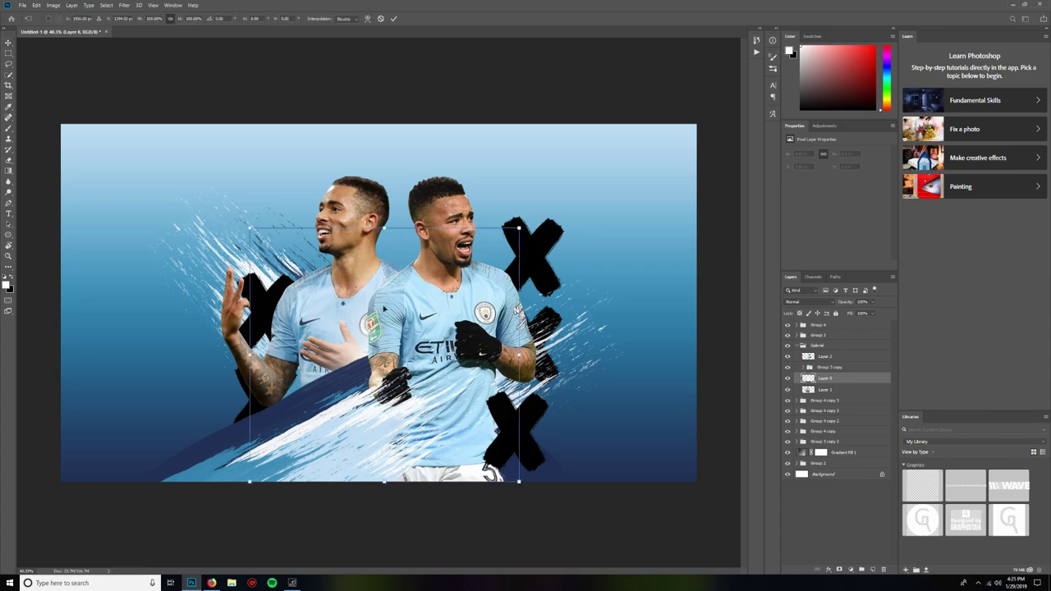
pyautogui.moveTo(507, 276); pyautogui.dragTo(627, 200)
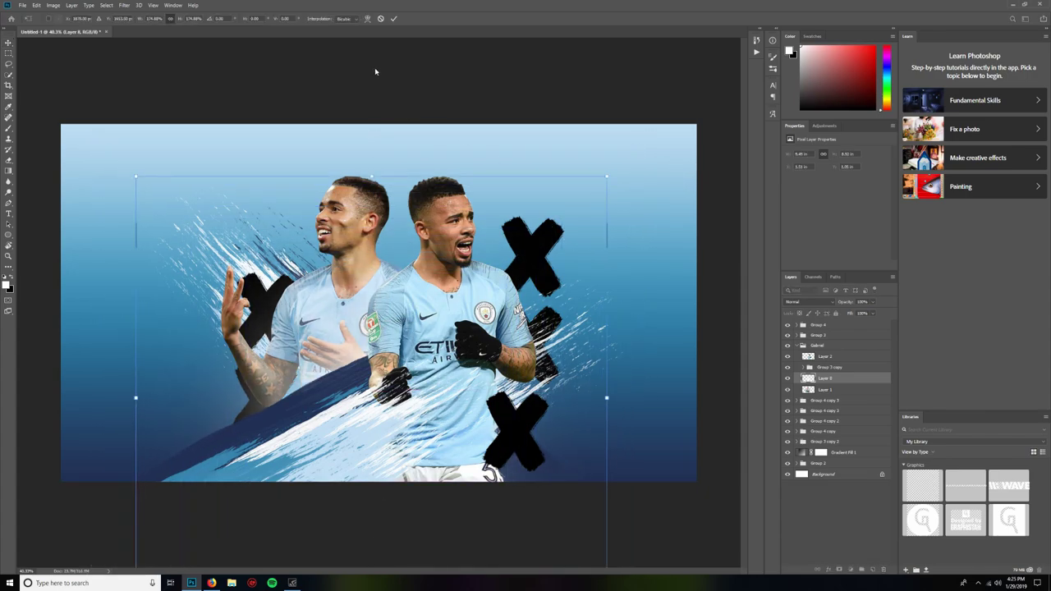
pyautogui.click(394, 18)
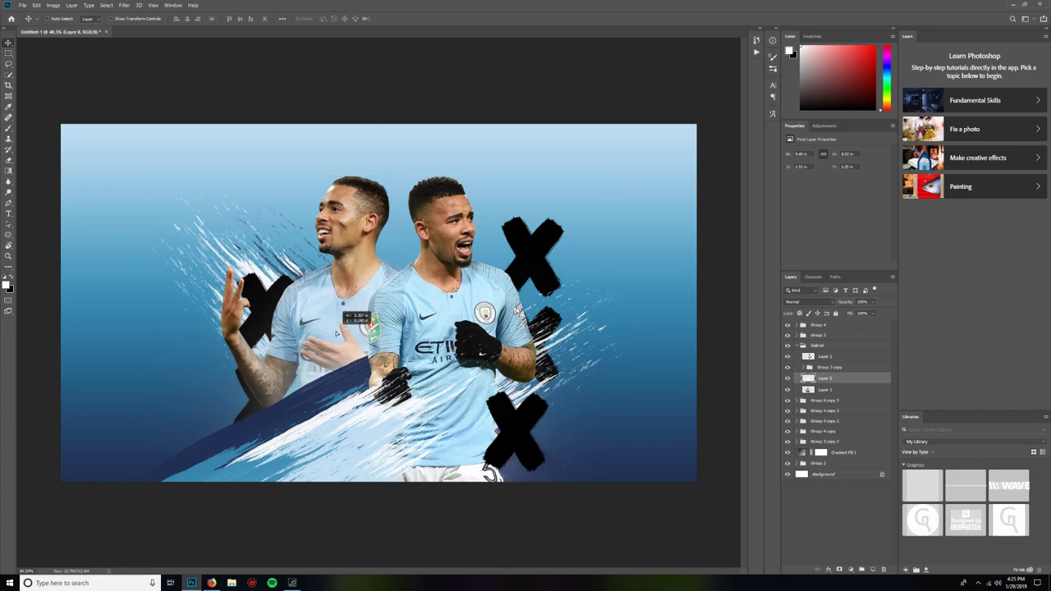
# Try a near-black #0d0d0d Color Overlay on the glow layer.
pyautogui.doubleClick(888, 383)
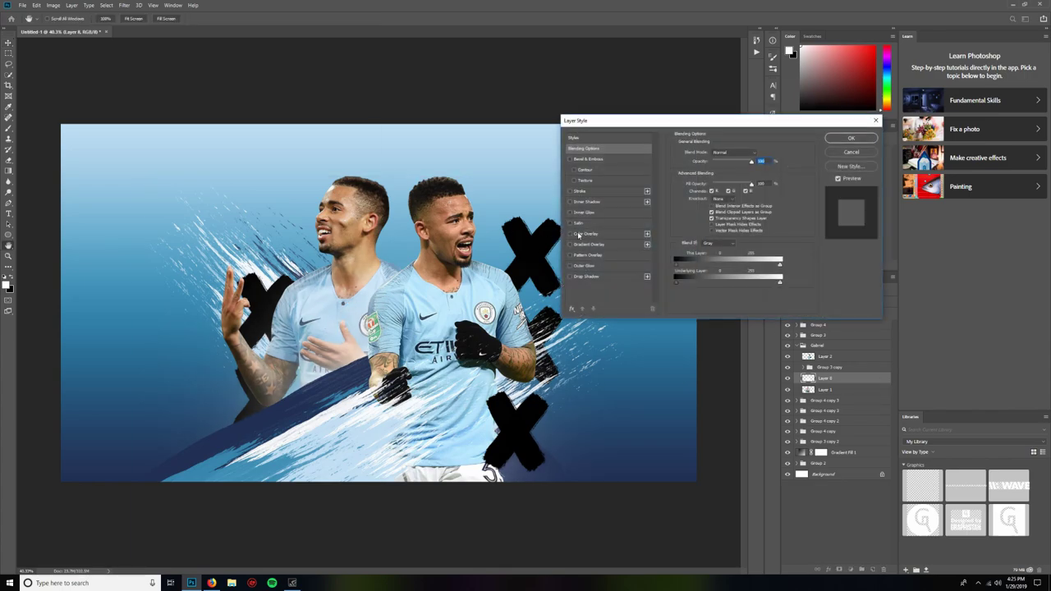
pyautogui.click(570, 234)
pyautogui.click(587, 234)
pyautogui.click(758, 156)
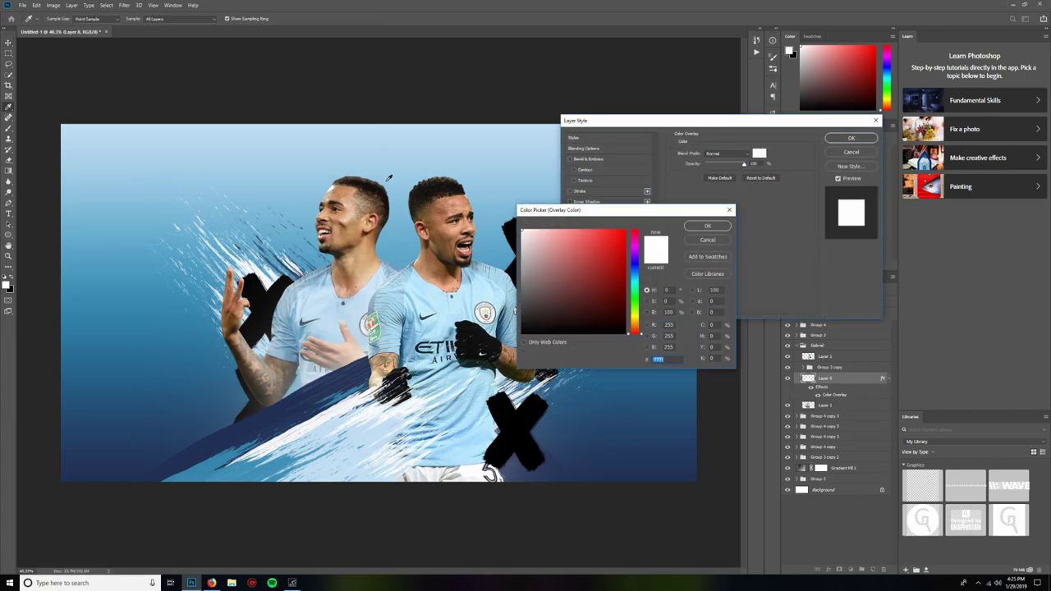
pyautogui.moveTo(272, 165); pyautogui.dragTo(271, 297)
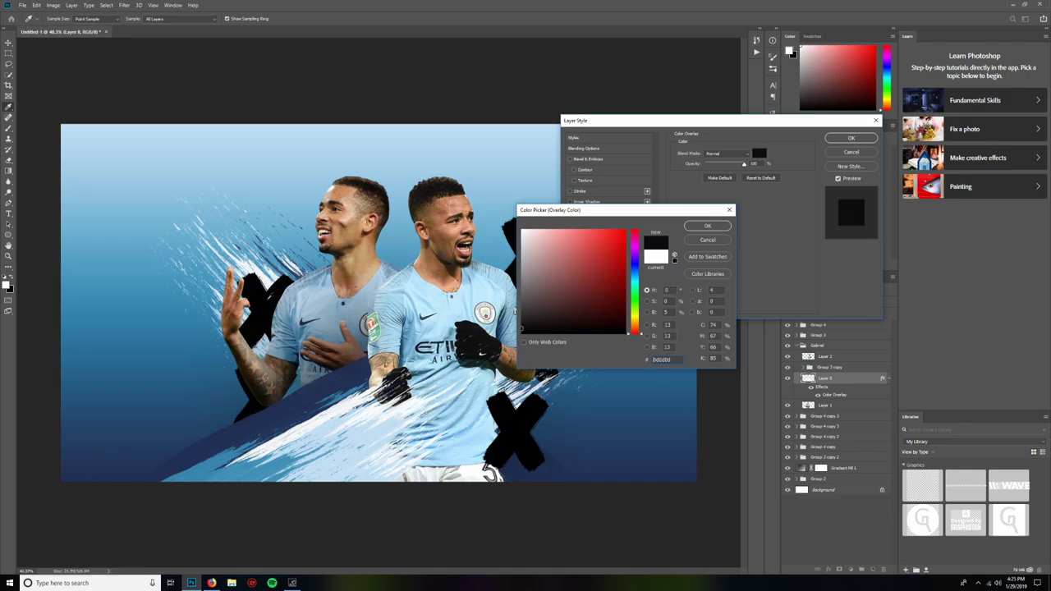
pyautogui.click(707, 226)
pyautogui.click(851, 138)
pyautogui.hotkey('ctrl', '-')
pyautogui.hotkey('ctrl', '+')
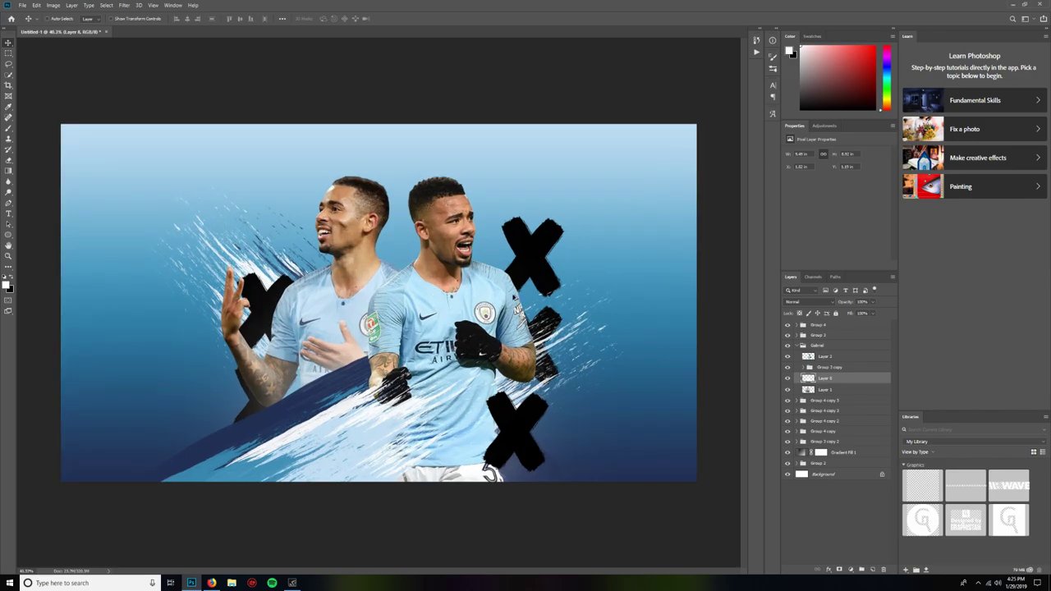
# Add a white Inner Shadow in Color Dodge mode to the front player's layer, Layer 2.
pyautogui.doubleClick(882, 358)
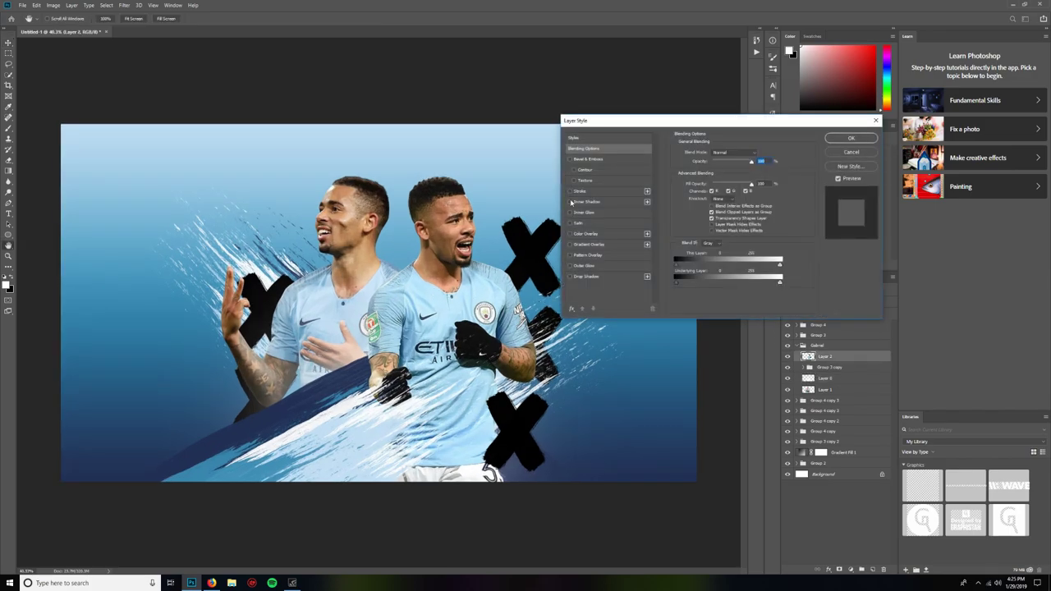
pyautogui.click(570, 202)
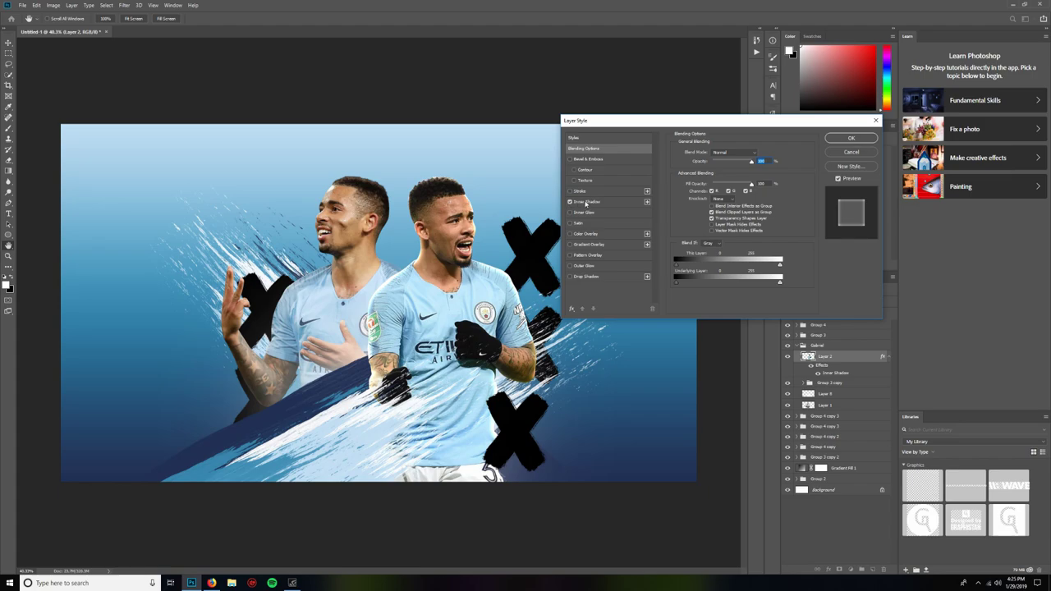
pyautogui.click(585, 202)
pyautogui.click(761, 153)
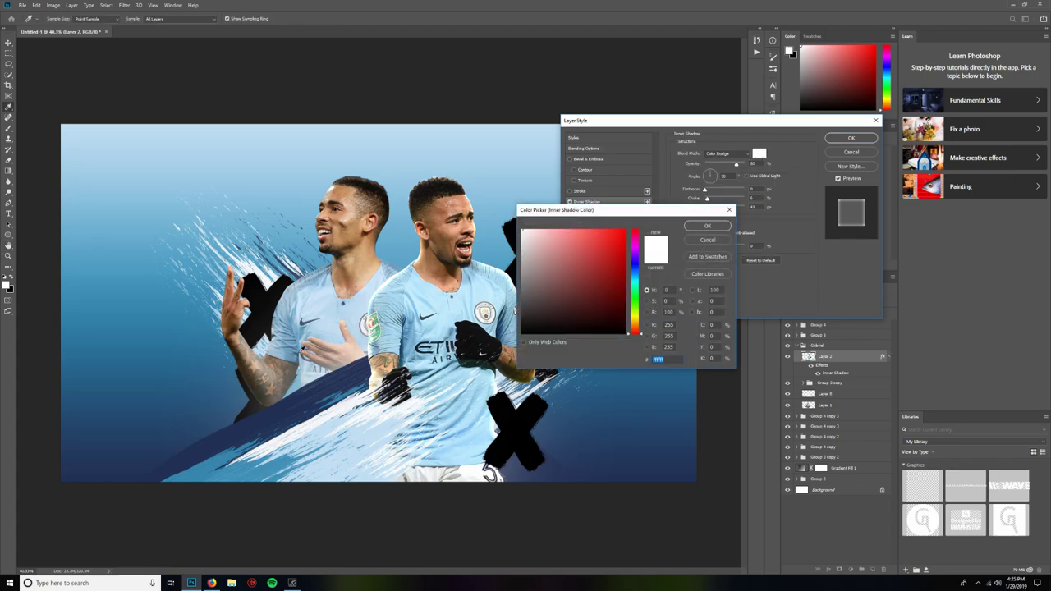
pyautogui.moveTo(115, 216); pyautogui.dragTo(139, 165)
pyautogui.click(655, 254)
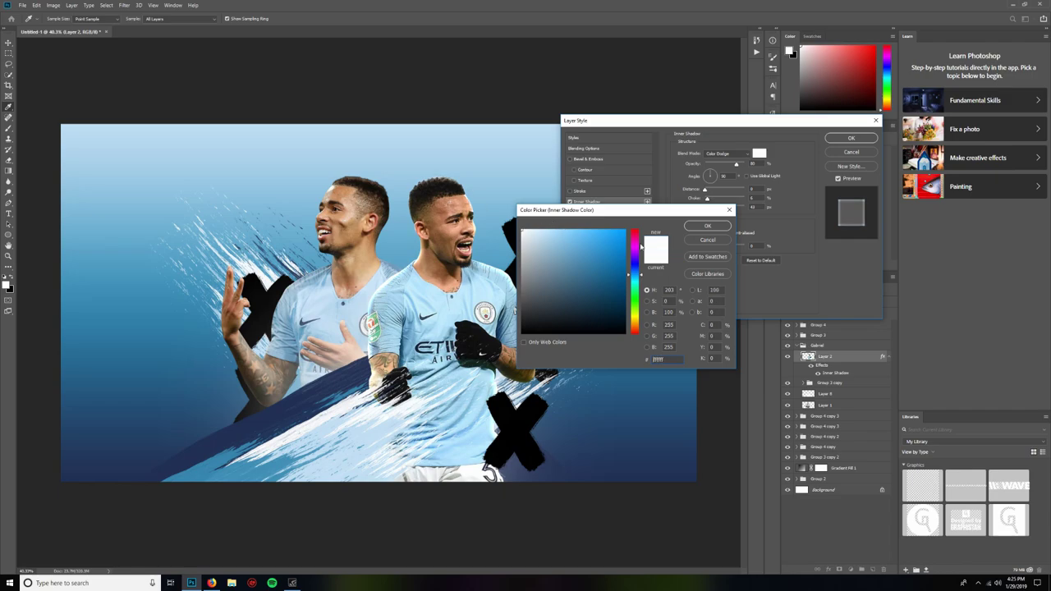
pyautogui.click(699, 227)
pyautogui.click(703, 225)
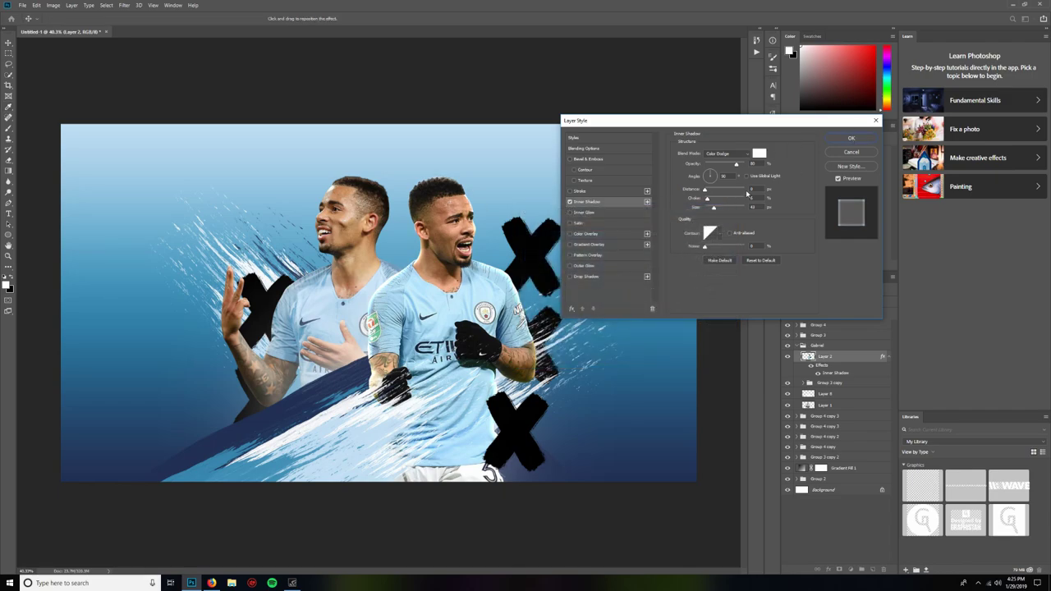
# Slightly increase the inner shadow's distance and size, and copy the effect to the back player's layer, Layer 1.
pyautogui.click(708, 200)
pyautogui.moveTo(713, 207); pyautogui.dragTo(719, 209)
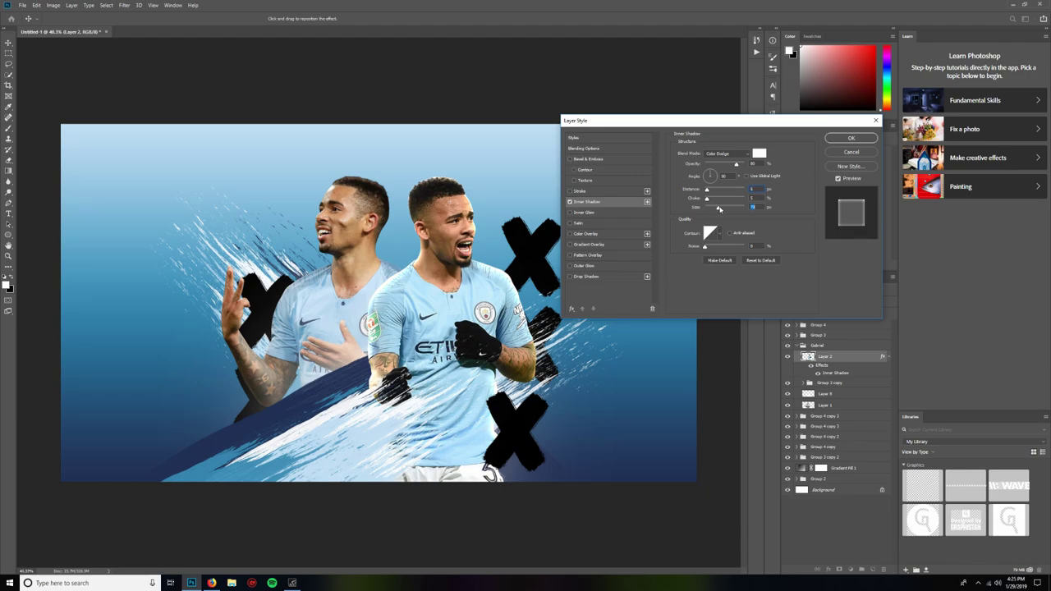
pyautogui.click(846, 141)
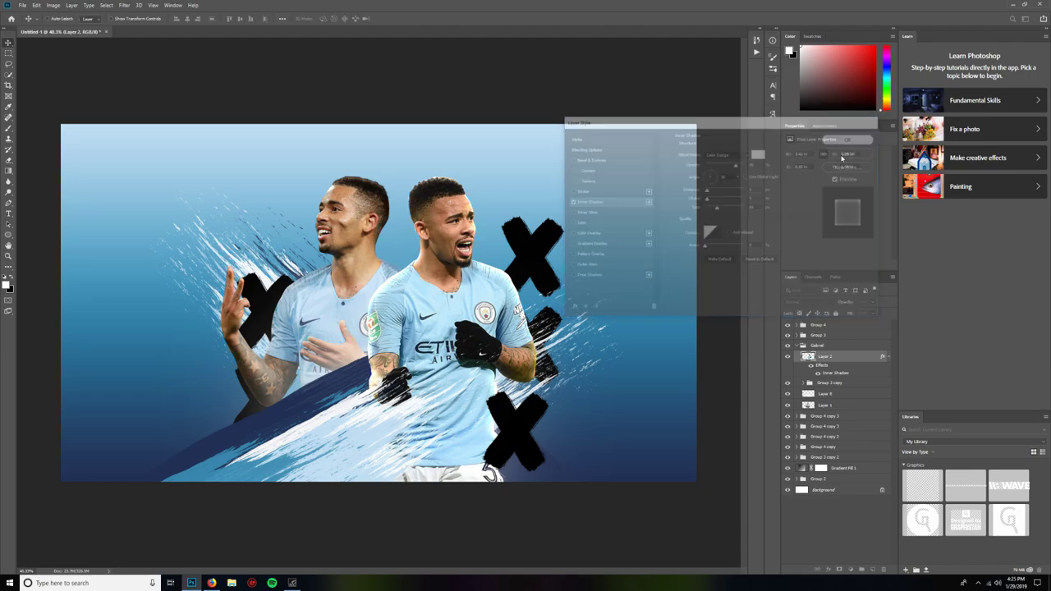
pyautogui.moveTo(883, 360); pyautogui.dragTo(870, 406)
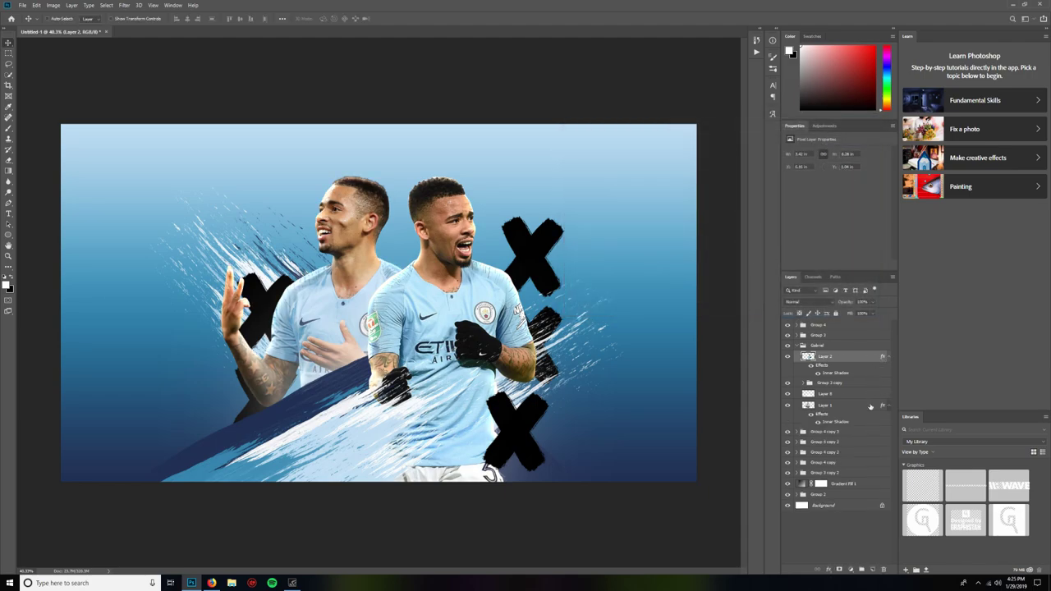
# Adjust the lighting angle of the Inner Shadow on the front player's layer.
pyautogui.doubleClick(881, 357)
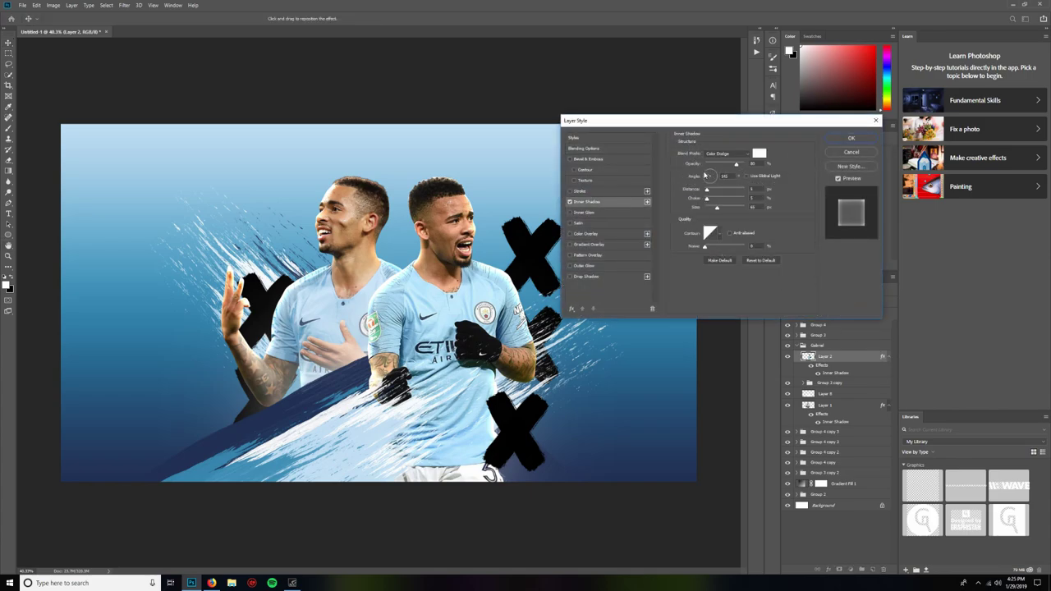
pyautogui.click(704, 175)
pyautogui.click(705, 179)
pyautogui.moveTo(705, 179); pyautogui.dragTo(709, 176)
pyautogui.click(851, 138)
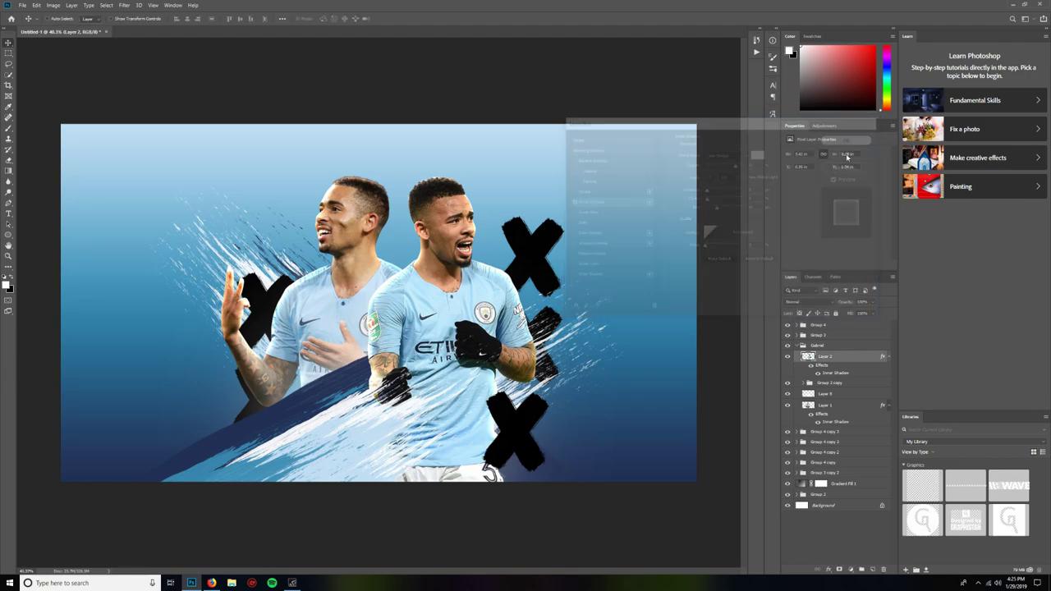
# Turn the back player's Inner Shadow angle slightly clockwise from vertical and reduce the shadow's size.
pyautogui.doubleClick(882, 405)
pyautogui.click(636, 201)
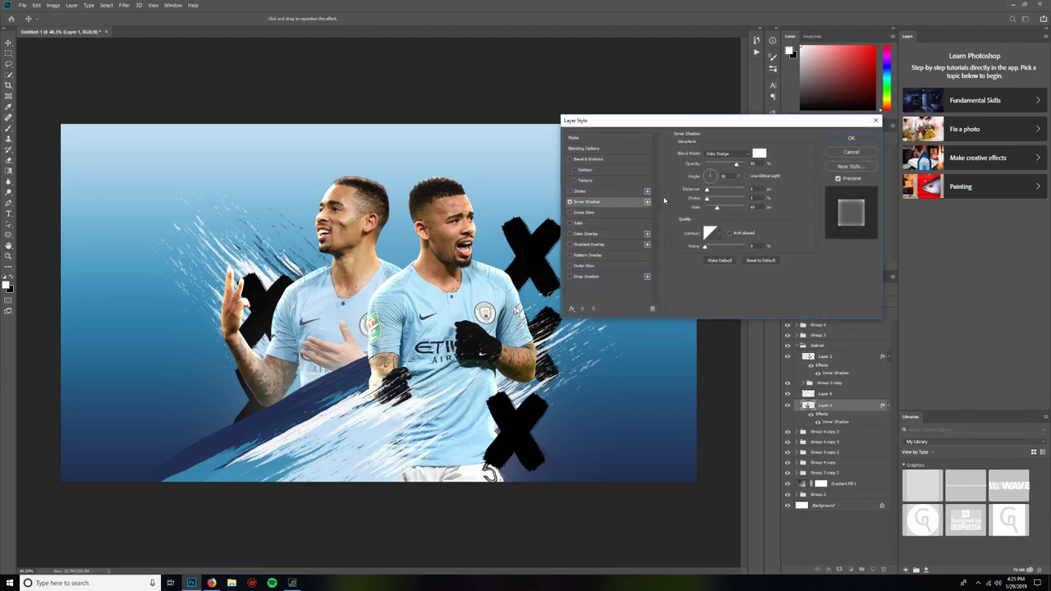
pyautogui.click(712, 178)
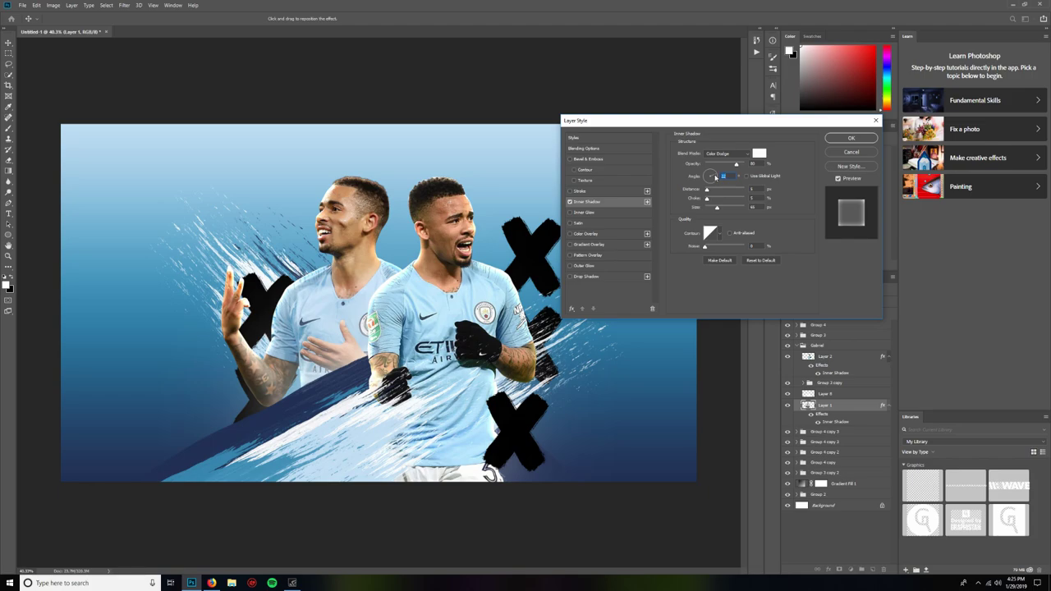
pyautogui.moveTo(715, 177); pyautogui.dragTo(715, 170)
pyautogui.moveTo(718, 207)
pyautogui.mouseDown()
pyautogui.moveTo(730, 208)
pyautogui.moveTo(714, 208)
pyautogui.mouseUp()
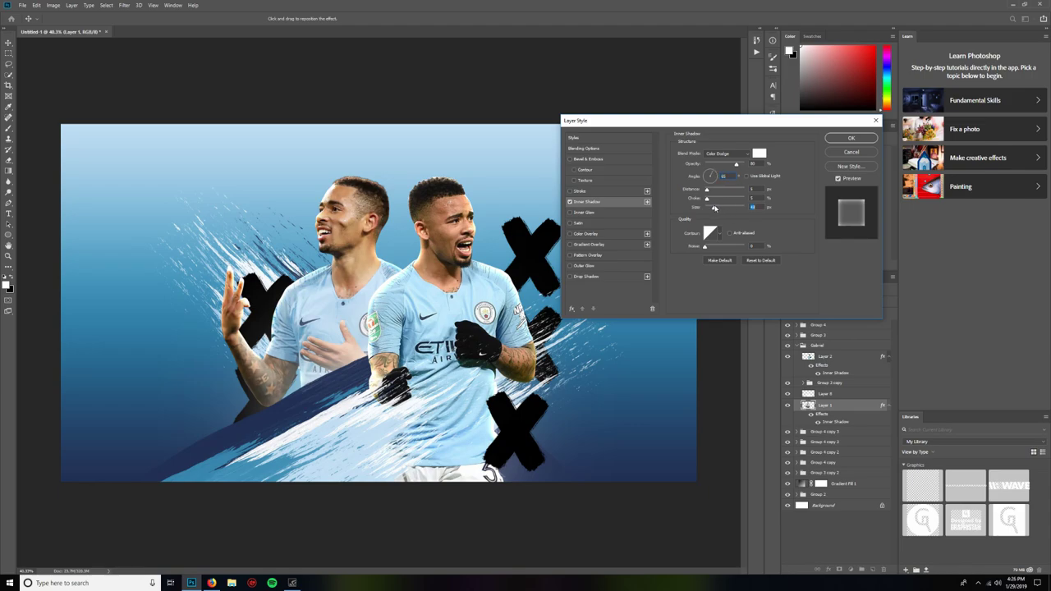
pyautogui.click(851, 138)
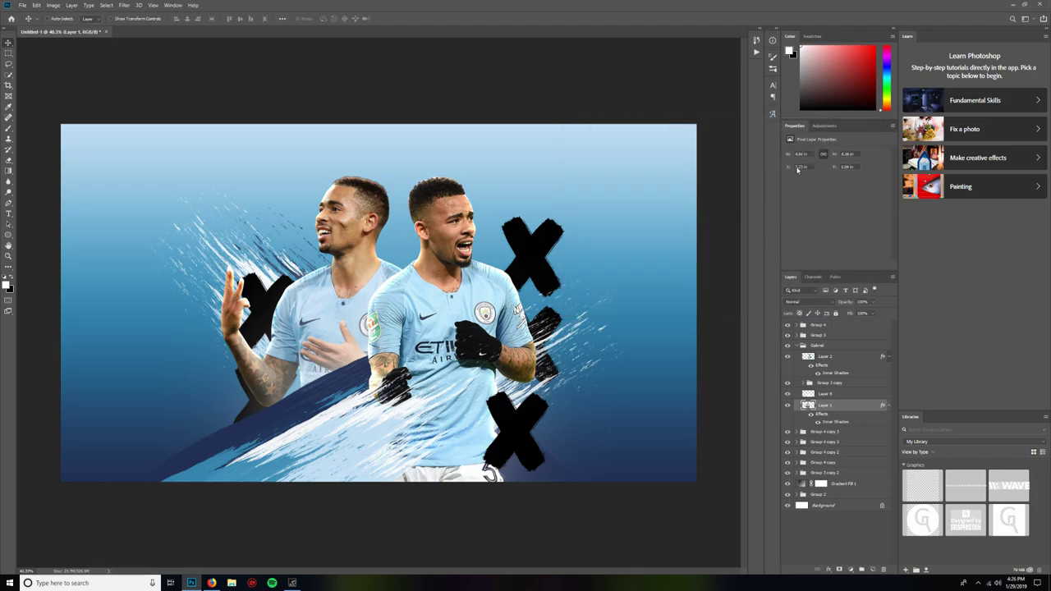
# Collapse the Gabriel group and select Group 4 at the top of the layer stack.
pyautogui.scroll(-1, 507, 283)
pyautogui.scroll(1, 507, 283)
pyautogui.click(796, 347)
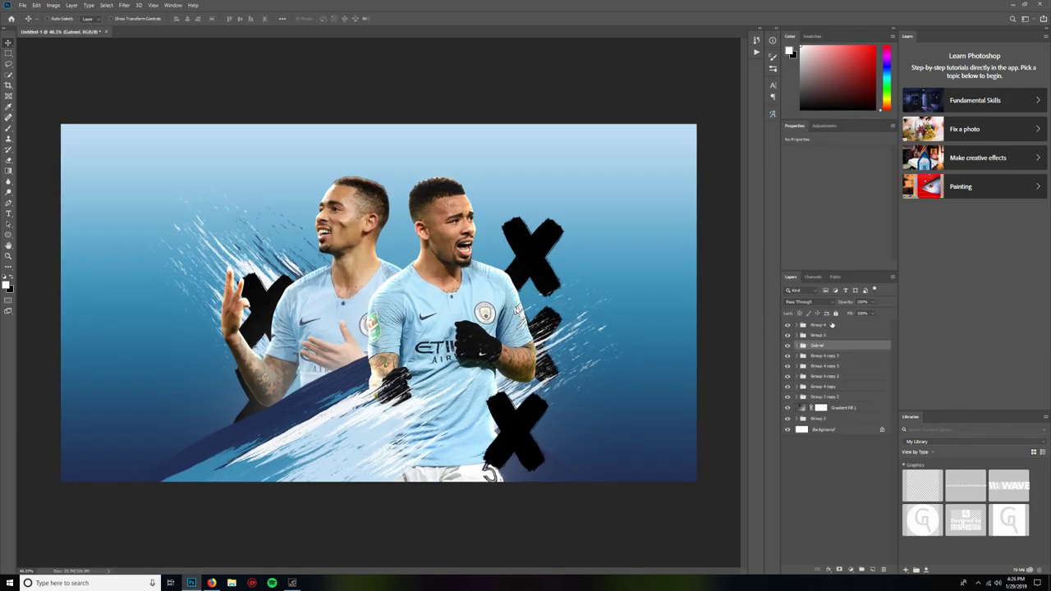
pyautogui.click(830, 325)
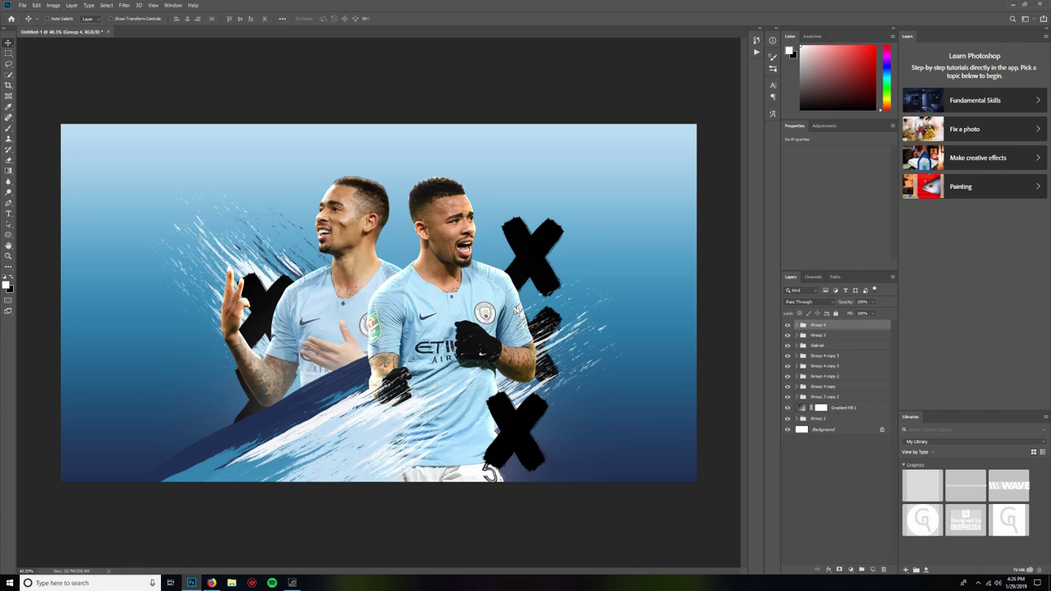
# Paint black smoke over the players' torsos on a new top layer using the large smoke brush.
pyautogui.click(873, 569)
pyautogui.click(8, 129)
pyautogui.click(4, 278)
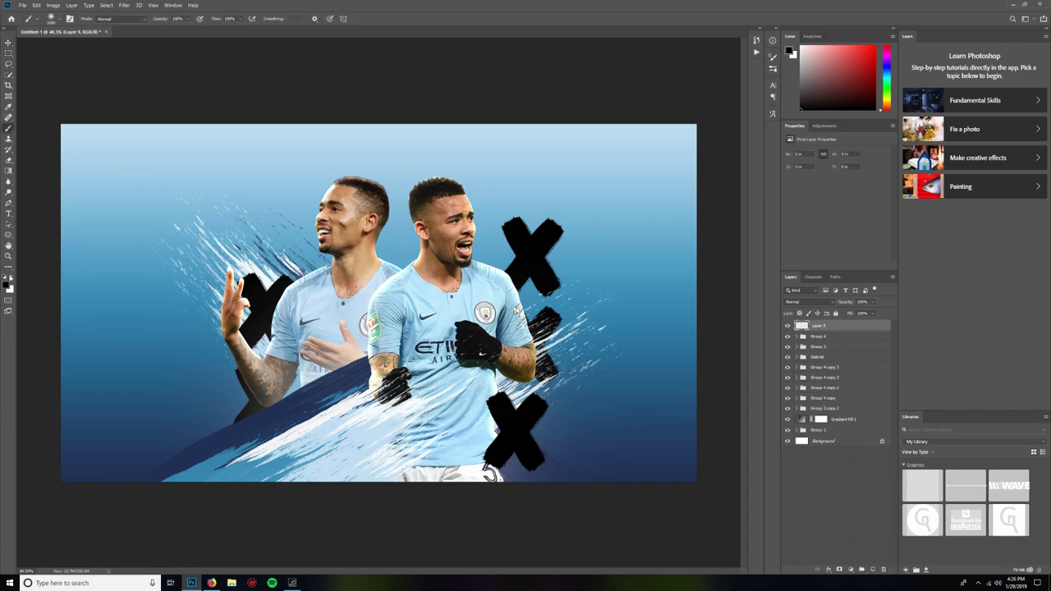
pyautogui.click(772, 55)
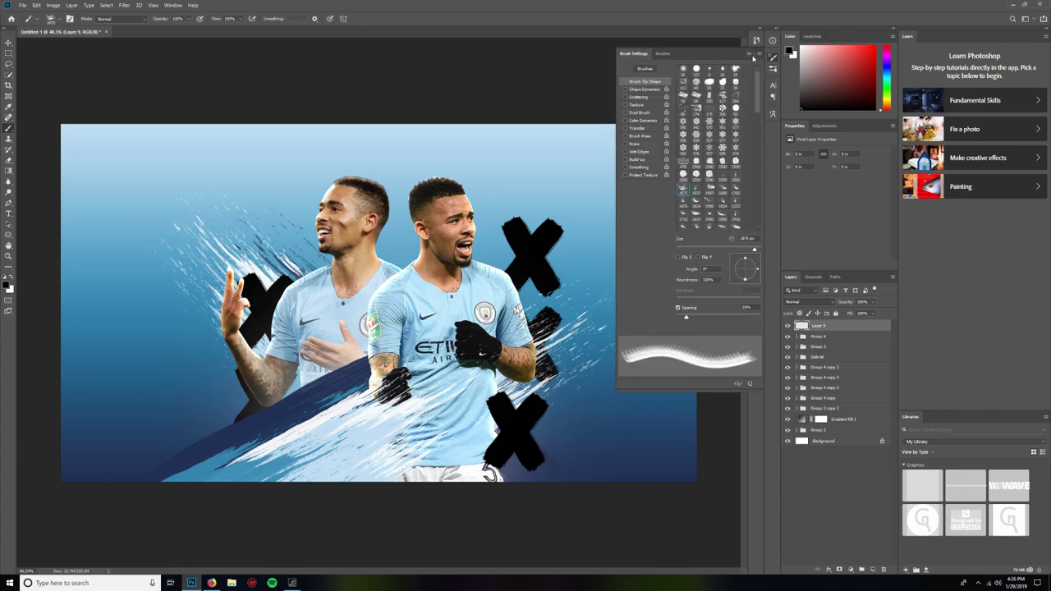
pyautogui.click(749, 54)
pyautogui.click(402, 345)
pyautogui.click(436, 328)
pyautogui.click(320, 263)
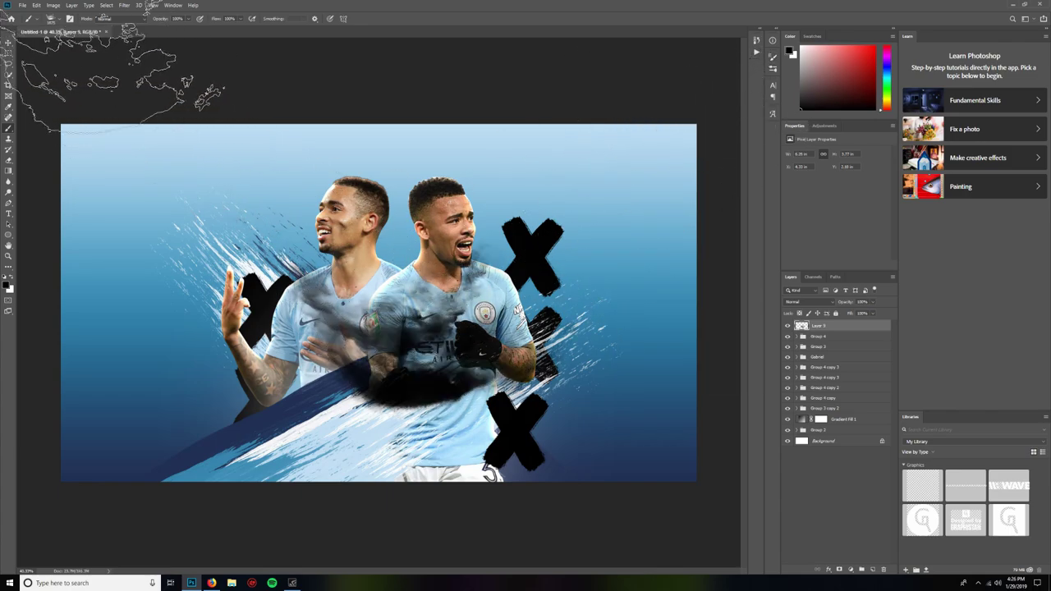
# Enlarge the smoke to span the canvas width and move it down over the lower part of the graphic.
pyautogui.press('v')
pyautogui.hotkey('ctrl', 't')
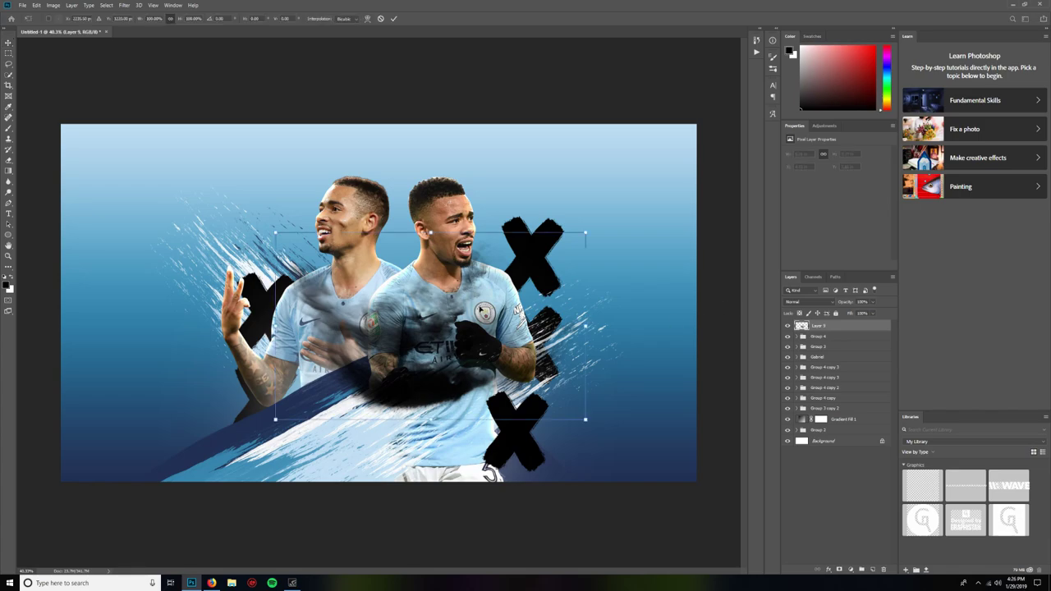
pyautogui.moveTo(587, 232); pyautogui.dragTo(775, 140)
pyautogui.moveTo(580, 214)
pyautogui.mouseDown()
pyautogui.moveTo(508, 332)
pyautogui.moveTo(549, 317)
pyautogui.mouseUp()
pyautogui.press('Return')
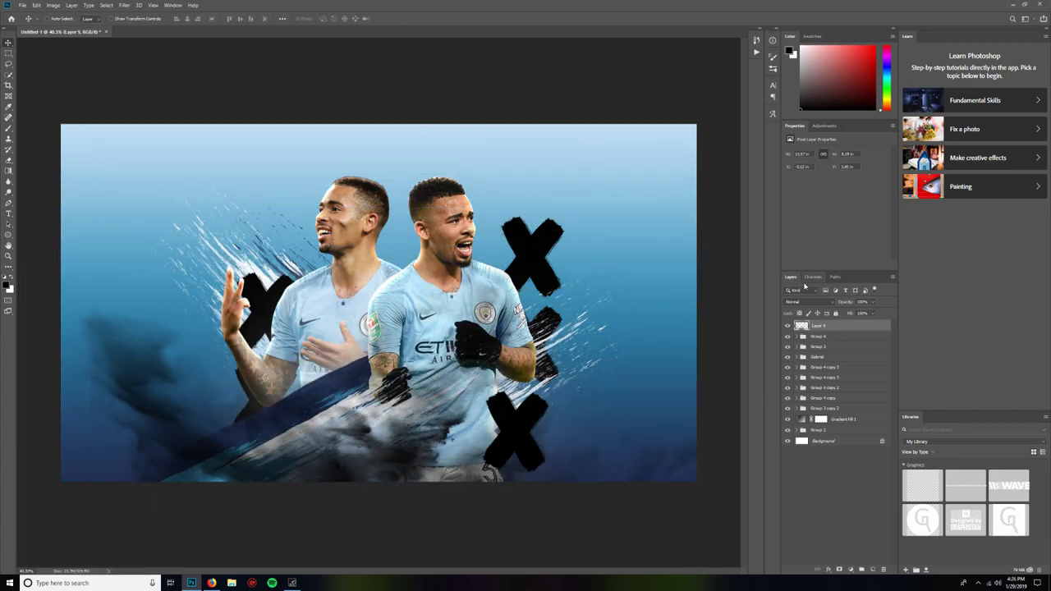
# Blend the smoke with Overlay, move its layer directly above Gradient Fill 1, and shift the smoke slightly up and left.
pyautogui.click(805, 301)
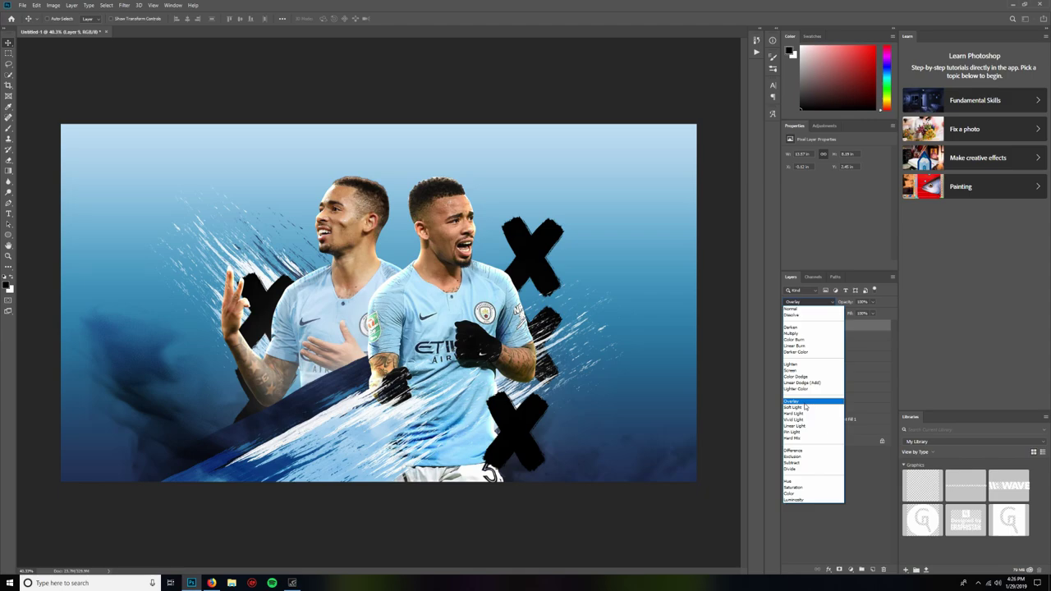
pyautogui.click(805, 402)
pyautogui.moveTo(548, 406); pyautogui.dragTo(527, 415)
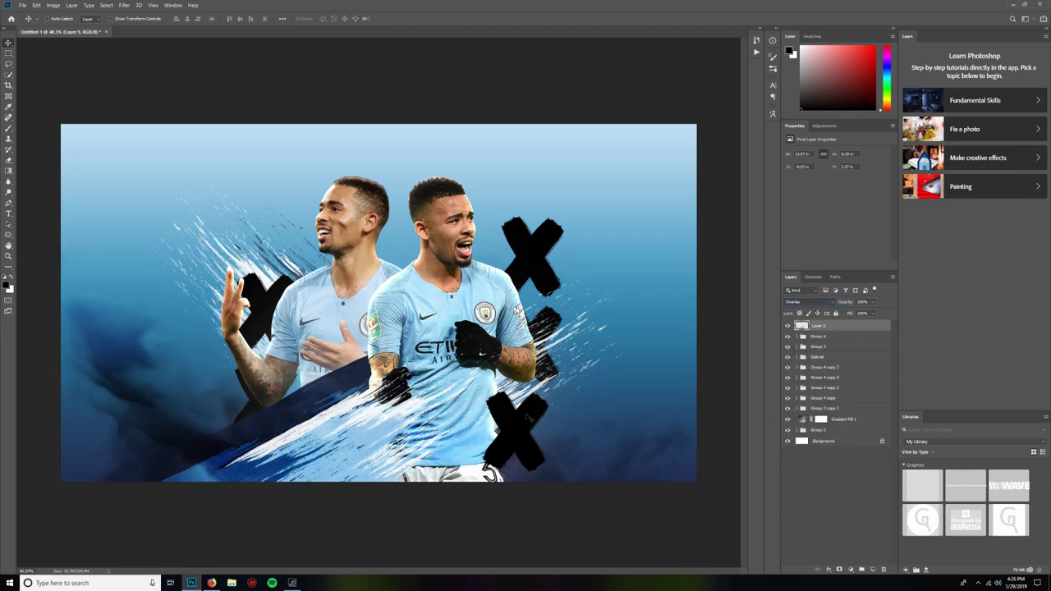
pyautogui.moveTo(808, 328); pyautogui.dragTo(829, 420)
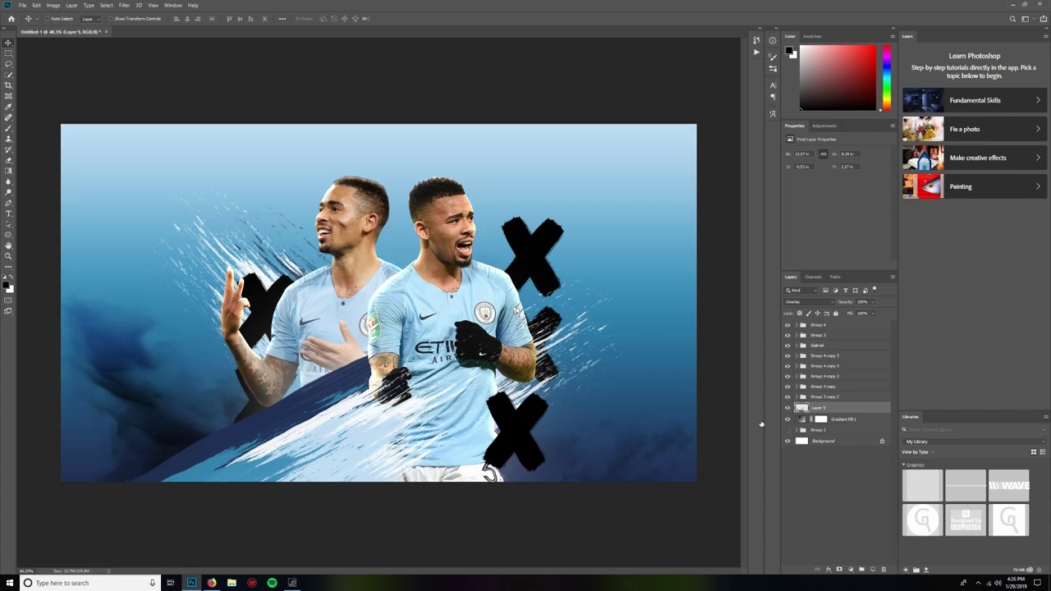
pyautogui.moveTo(513, 432)
pyautogui.mouseDown()
pyautogui.moveTo(516, 402)
pyautogui.moveTo(507, 415)
pyautogui.mouseUp()
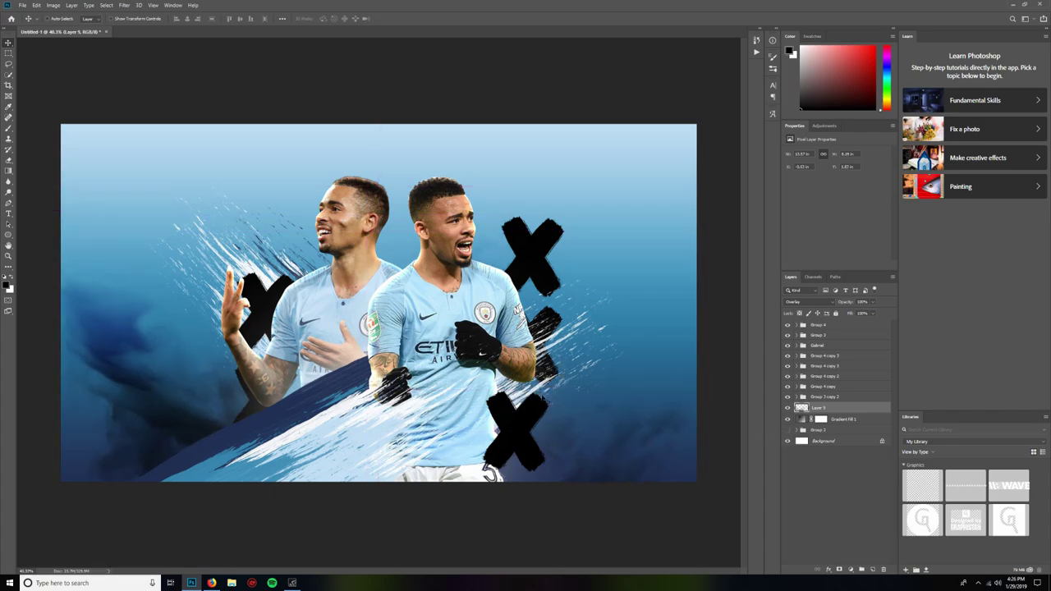
# Change the smoke layer's blend mode to Soft Light and its opacity to 50%.
pyautogui.click(820, 304)
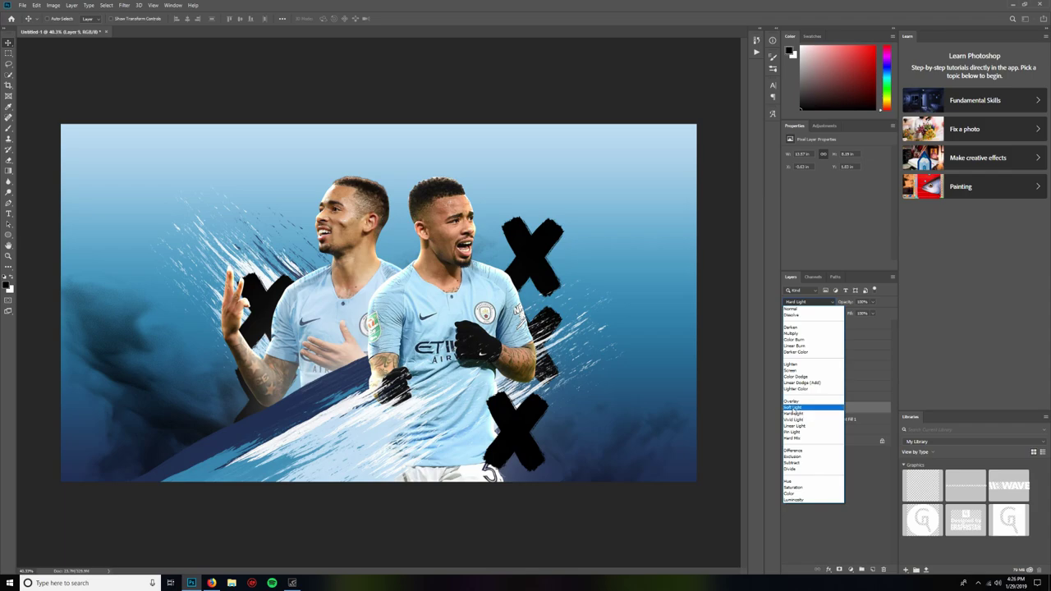
pyautogui.click(793, 407)
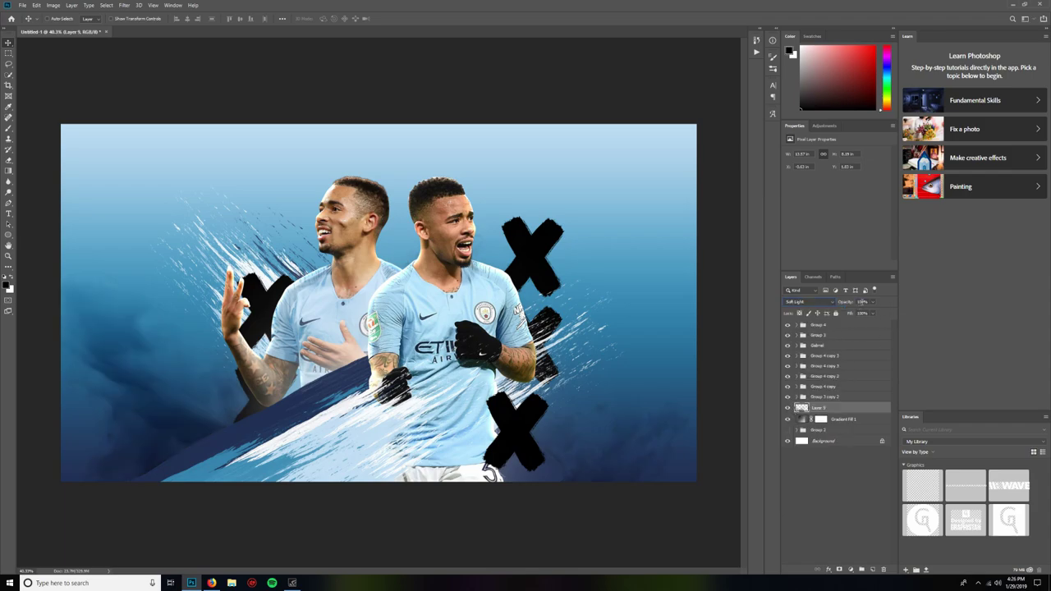
pyautogui.moveTo(861, 302); pyautogui.dragTo(832, 293)
pyautogui.write('50')
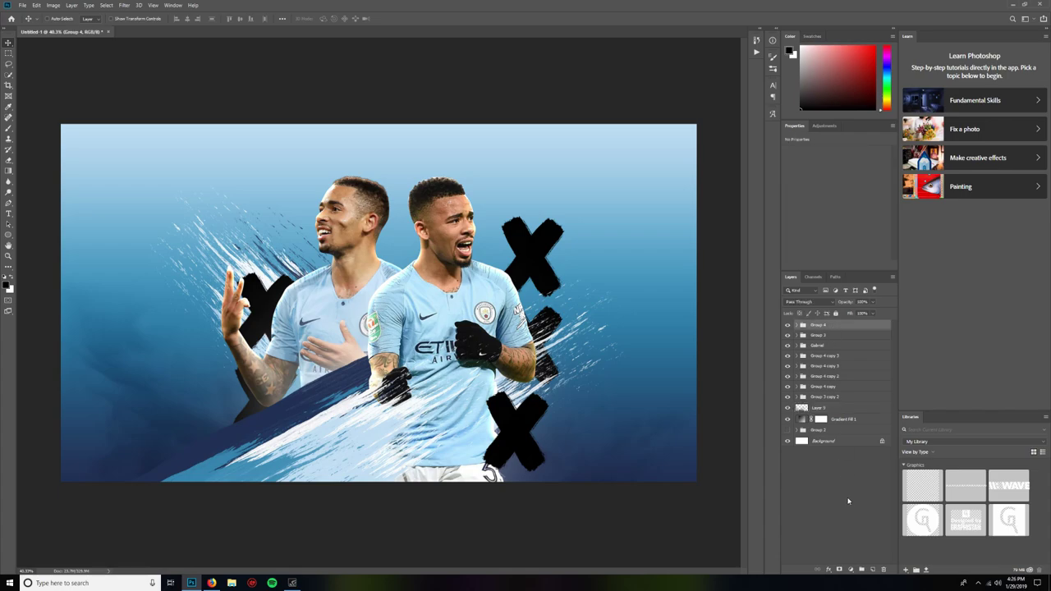
# Add a Hue/Saturation adjustment above Group 4, raising saturation to about +30 and lowering the hue slightly.
pyautogui.click(833, 328)
pyautogui.click(851, 569)
pyautogui.click(872, 492)
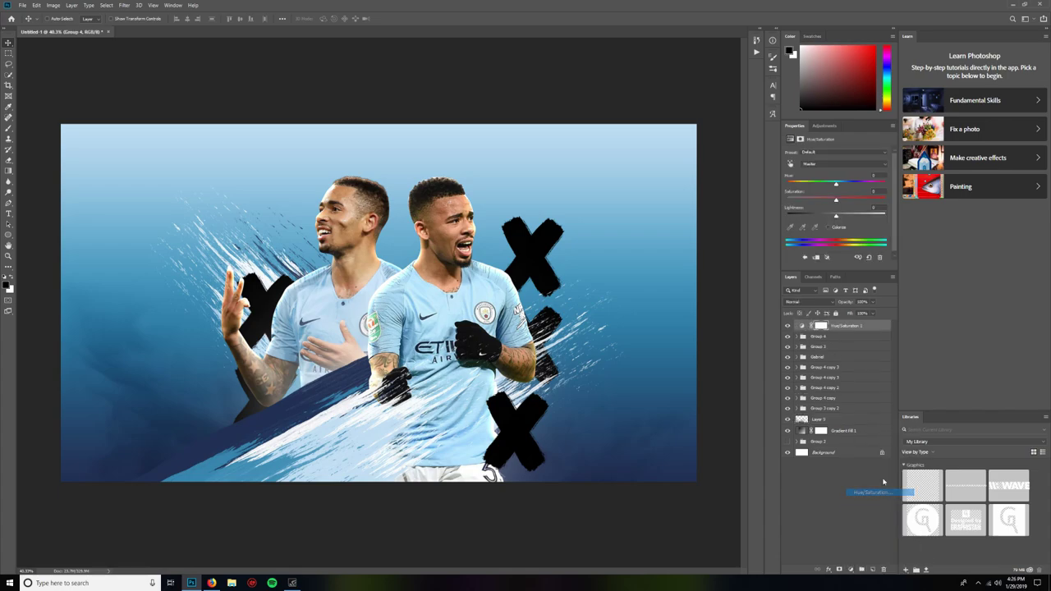
pyautogui.moveTo(837, 202)
pyautogui.mouseDown()
pyautogui.moveTo(851, 202)
pyautogui.moveTo(835, 186)
pyautogui.mouseUp()
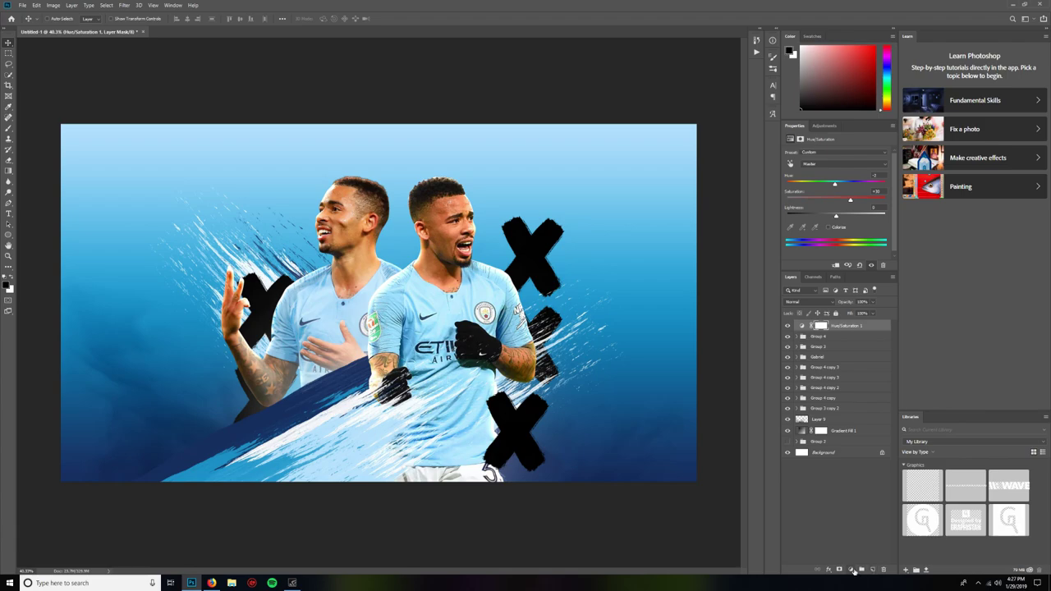
# Add a Color Balance adjustment and shift its midtones toward red and blue, with blue at about +17.
pyautogui.click(854, 571)
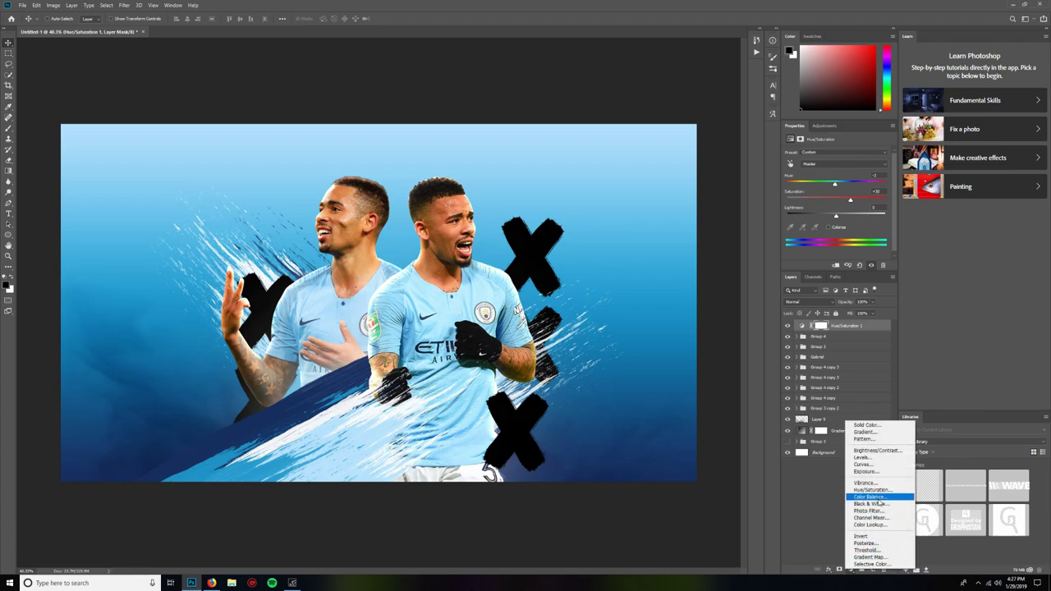
pyautogui.click(869, 498)
pyautogui.moveTo(827, 173)
pyautogui.mouseDown()
pyautogui.moveTo(818, 171)
pyautogui.moveTo(829, 200)
pyautogui.moveTo(831, 173)
pyautogui.mouseUp()
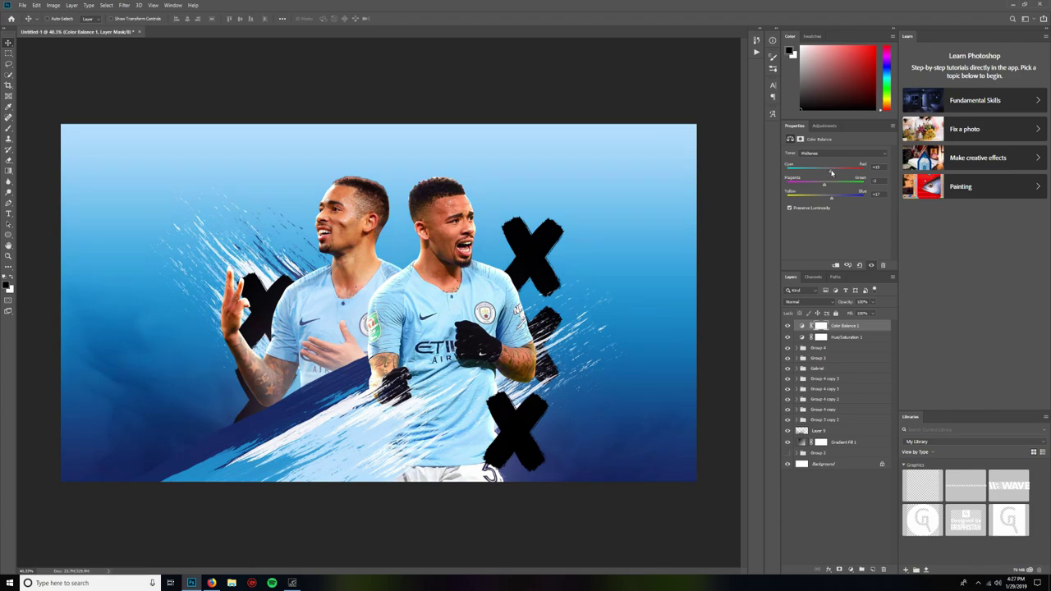
# Adjust the shadow tones of the Color Balance, shifting them slightly toward cyan and magenta.
pyautogui.click(830, 152)
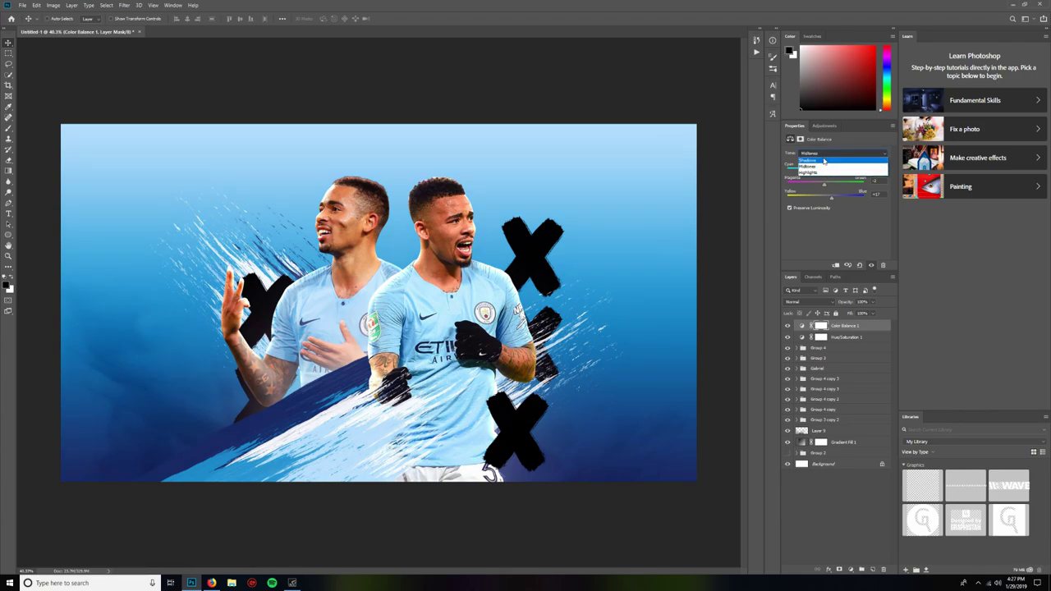
pyautogui.click(824, 161)
pyautogui.moveTo(824, 171); pyautogui.dragTo(822, 183)
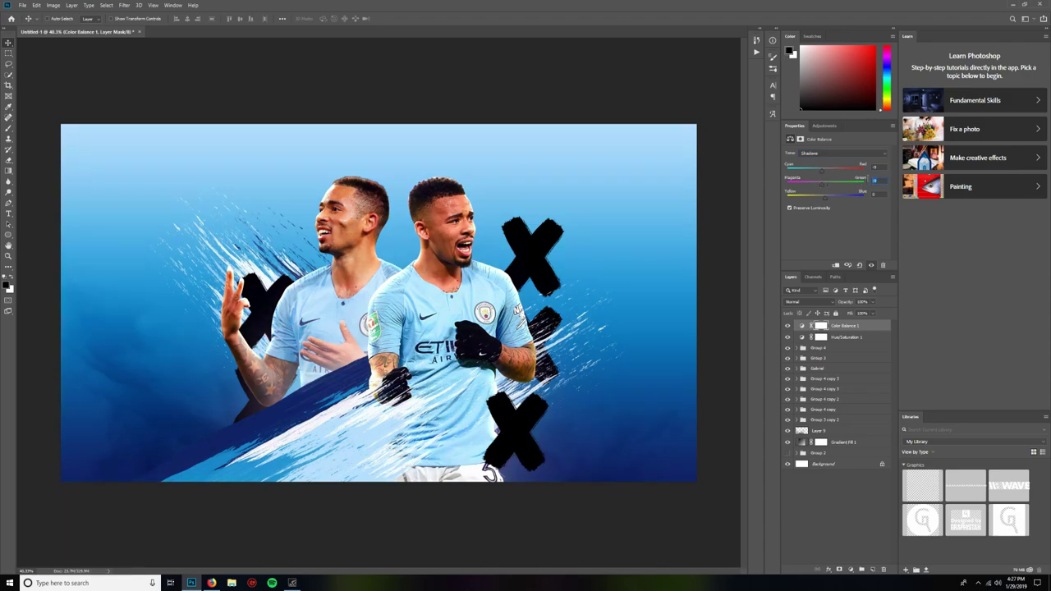
pyautogui.moveTo(825, 197); pyautogui.dragTo(827, 172)
# Shift the Color Balance highlights toward blue, to about +24, with slight cyan and magenta.
pyautogui.click(825, 154)
pyautogui.click(822, 177)
pyautogui.moveTo(825, 172); pyautogui.dragTo(834, 196)
# Add a Vibrance adjustment with vibrance at about +40, and compare the image with and without it.
pyautogui.click(850, 569)
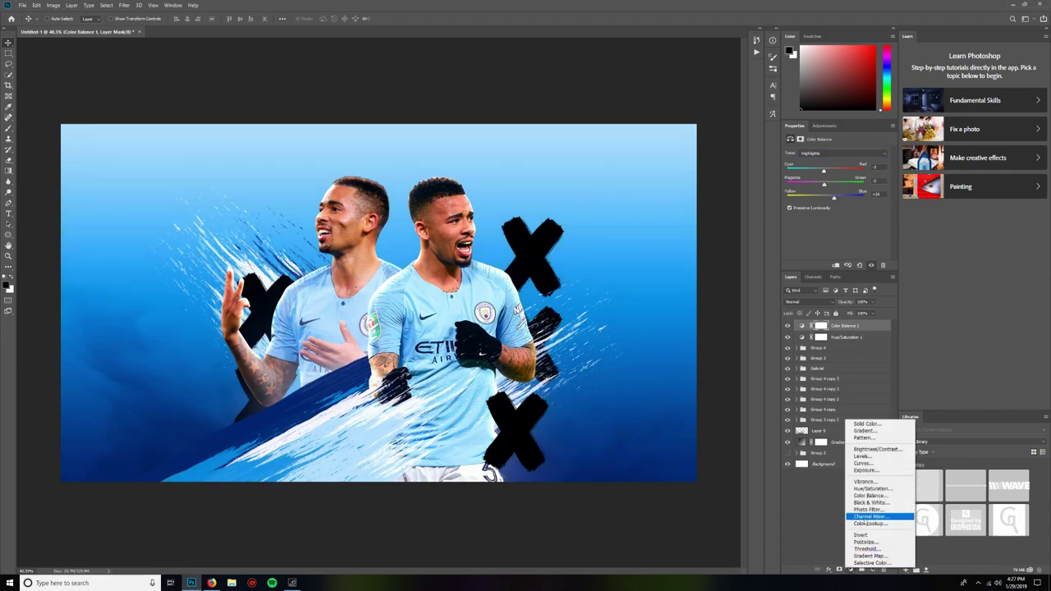
pyautogui.click(863, 482)
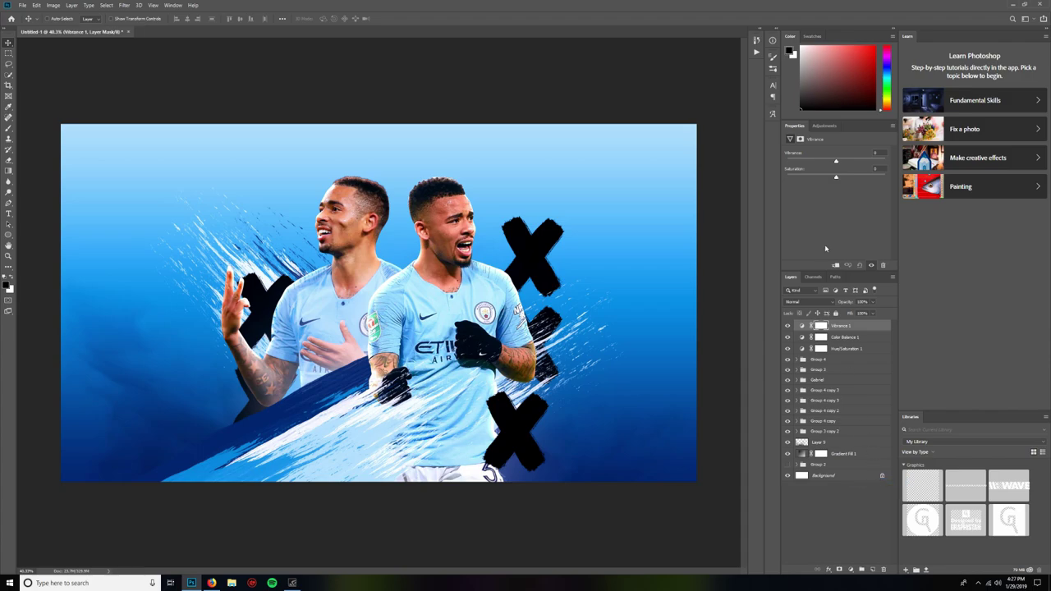
pyautogui.moveTo(837, 164)
pyautogui.mouseDown()
pyautogui.moveTo(897, 168)
pyautogui.moveTo(763, 182)
pyautogui.moveTo(864, 177)
pyautogui.moveTo(825, 179)
pyautogui.moveTo(839, 179)
pyautogui.mouseUp()
pyautogui.click(787, 326)
pyautogui.click(786, 326)
# Add a Levels adjustment that darkens the shadows and brightens the midtones, and compare the image with and without it.
pyautogui.click(851, 570)
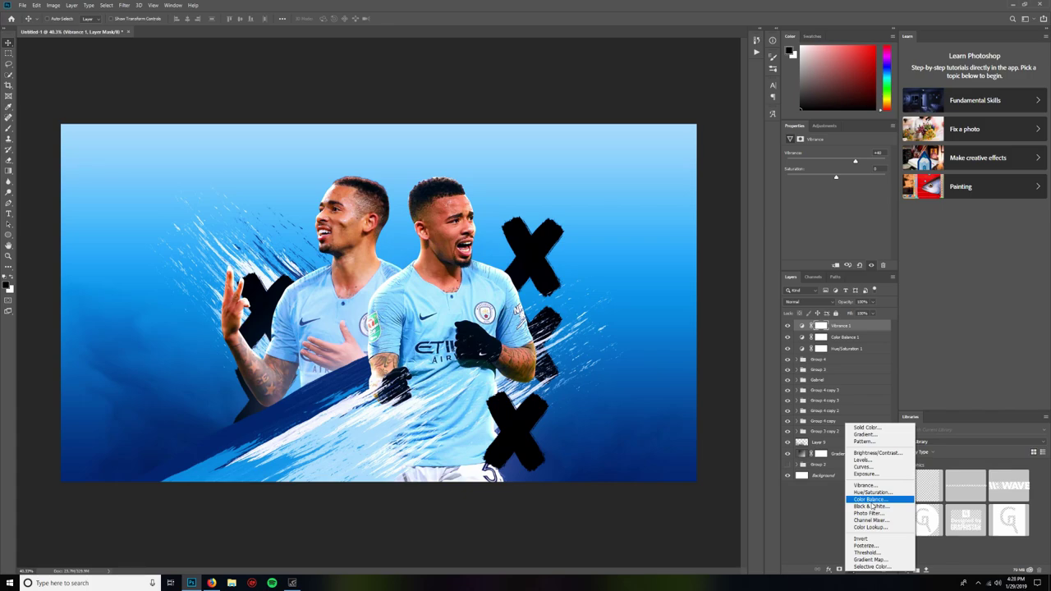
pyautogui.click(872, 461)
pyautogui.moveTo(800, 214); pyautogui.dragTo(805, 216)
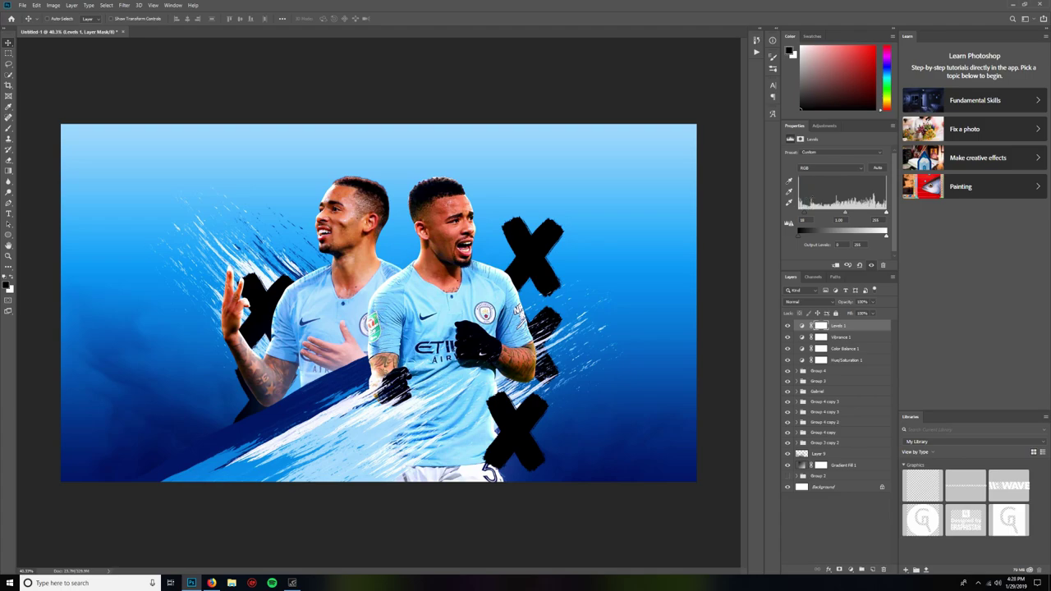
pyautogui.moveTo(845, 214); pyautogui.dragTo(907, 211)
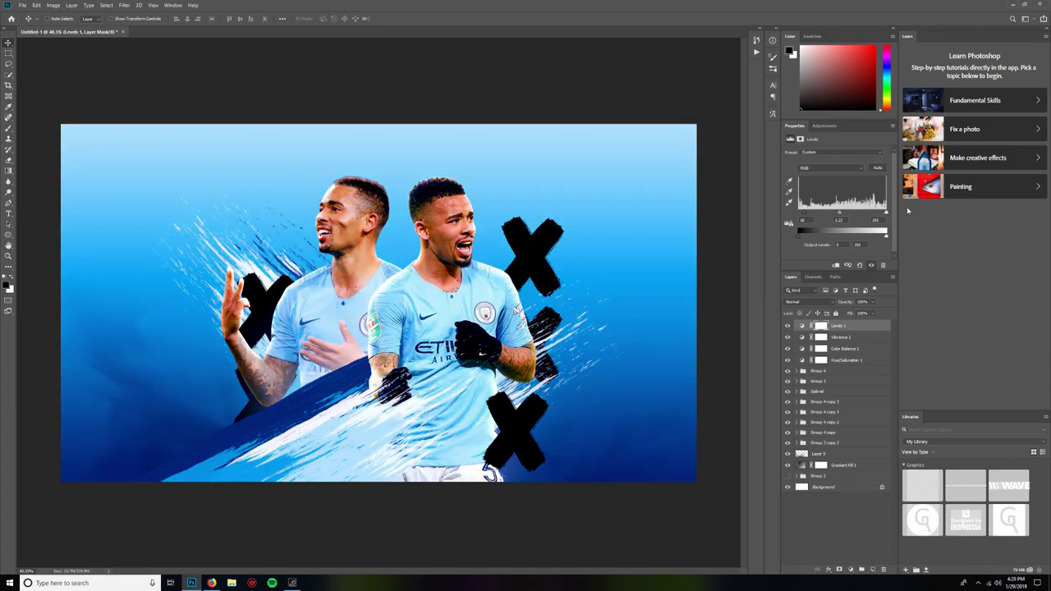
pyautogui.click(789, 326)
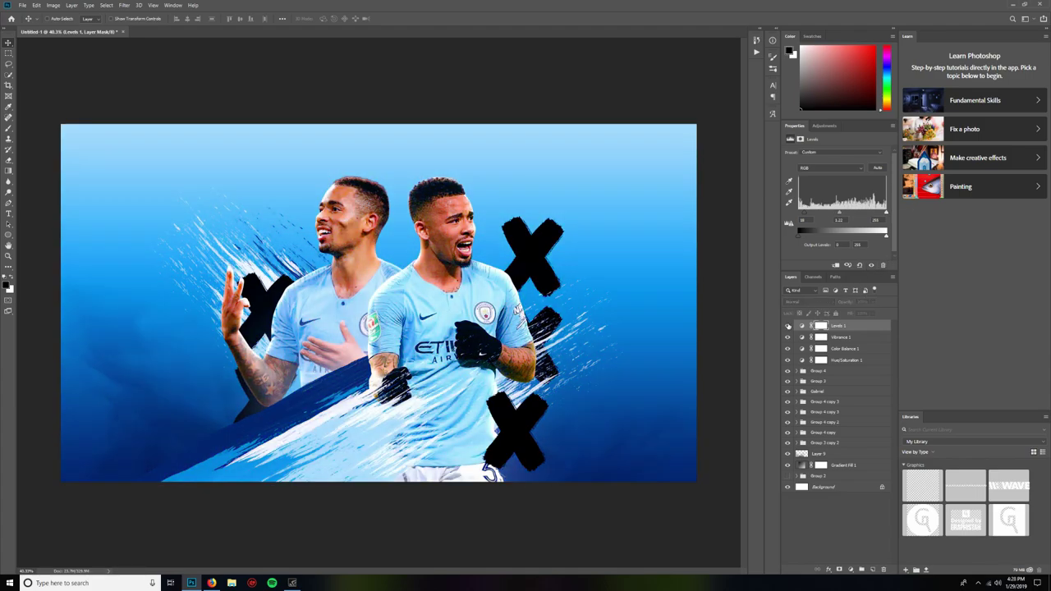
pyautogui.click(789, 326)
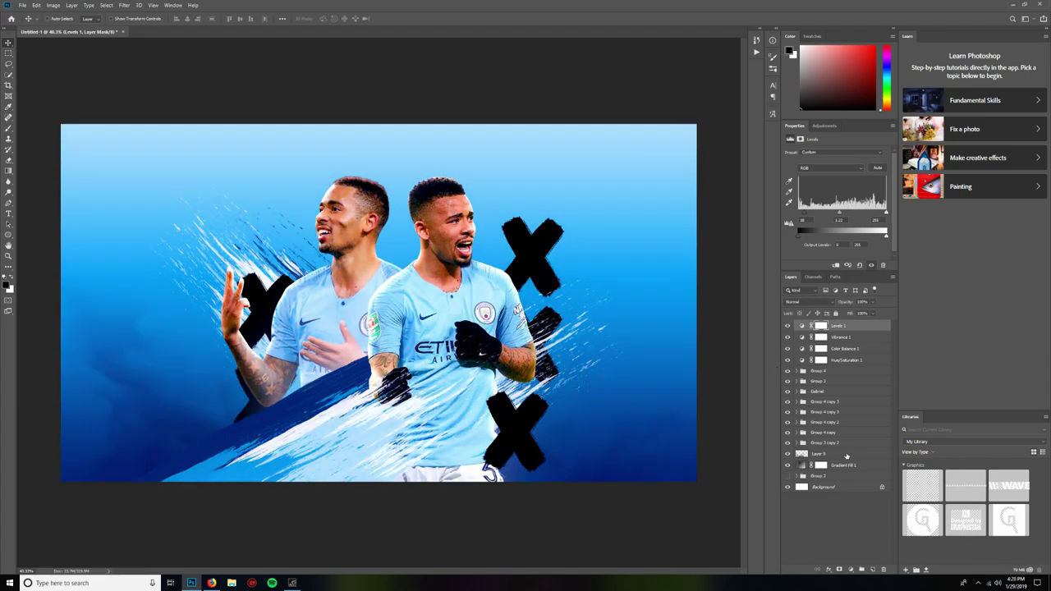
# Add an Exposure adjustment with slightly reduced exposure, a slightly raised offset and a lower gamma correction.
pyautogui.click(851, 569)
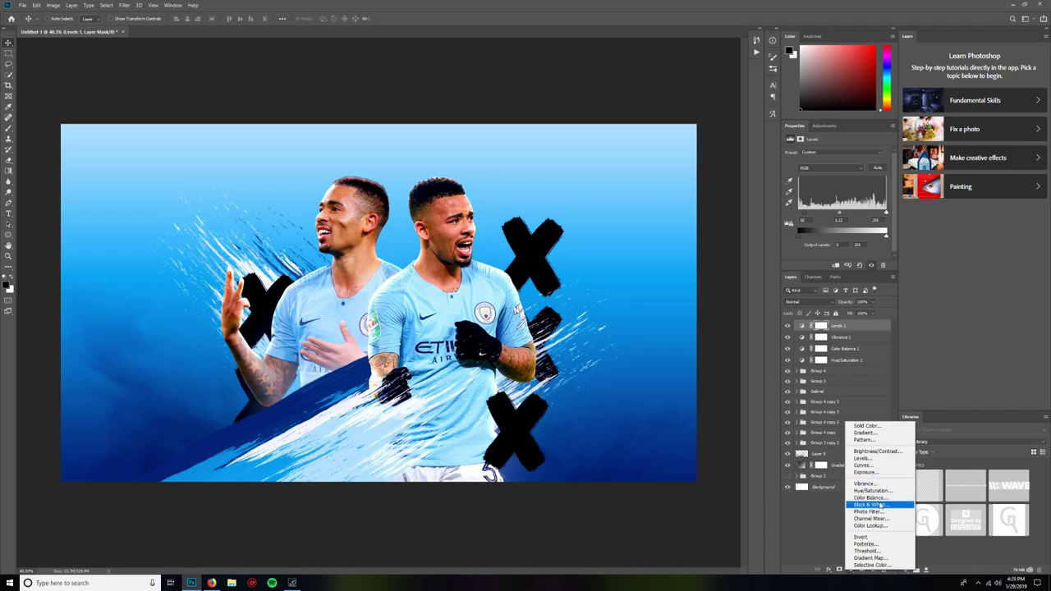
pyautogui.click(865, 472)
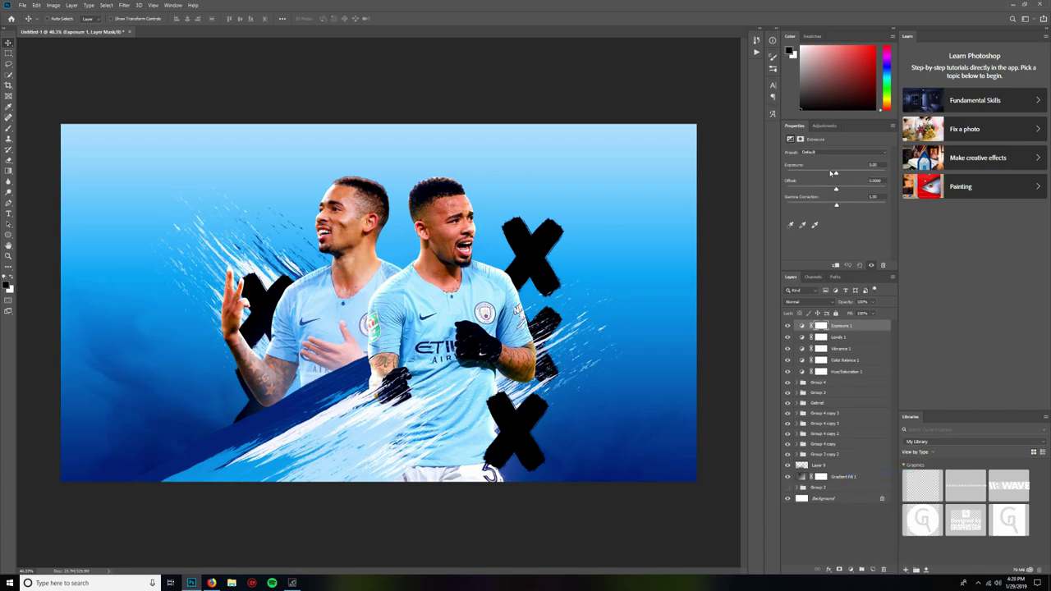
pyautogui.moveTo(834, 173); pyautogui.dragTo(837, 173)
pyautogui.moveTo(836, 190)
pyautogui.mouseDown()
pyautogui.moveTo(847, 189)
pyautogui.moveTo(834, 190)
pyautogui.moveTo(845, 205)
pyautogui.mouseUp()
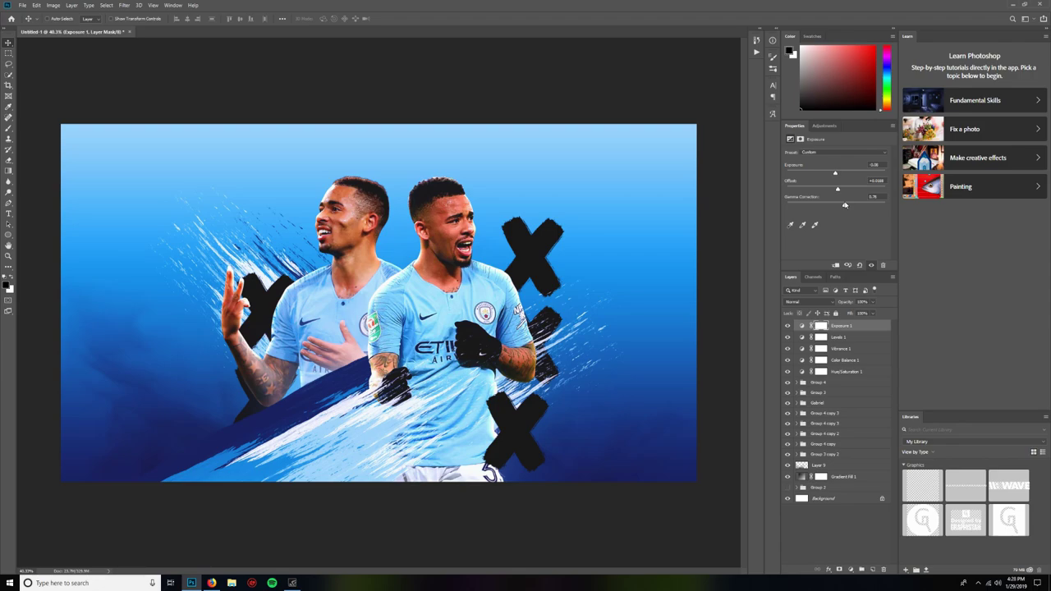
pyautogui.moveTo(845, 206); pyautogui.dragTo(839, 190)
# Group the five adjustment layers from Exposure 1 to Hue/Saturation 1 and name the group CC.
pyautogui.scroll(1, 567, 275)
pyautogui.keyDown('shift'); pyautogui.click(850, 375); pyautogui.keyUp('shift')
pyautogui.hotkey('ctrl', 'g')
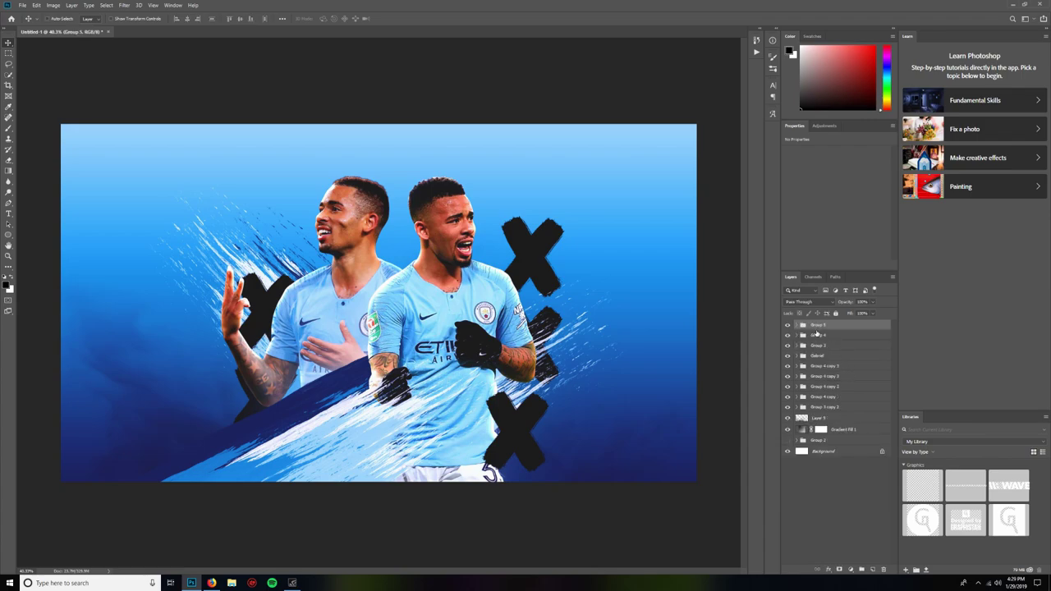
pyautogui.doubleClick(817, 327)
pyautogui.write('CC')
pyautogui.press('Return')
# Add the text GABRIEL in black 100 pt Bebas Neue Bold above the back player, at the canvas's upper left.
pyautogui.scroll(1, 486, 207)
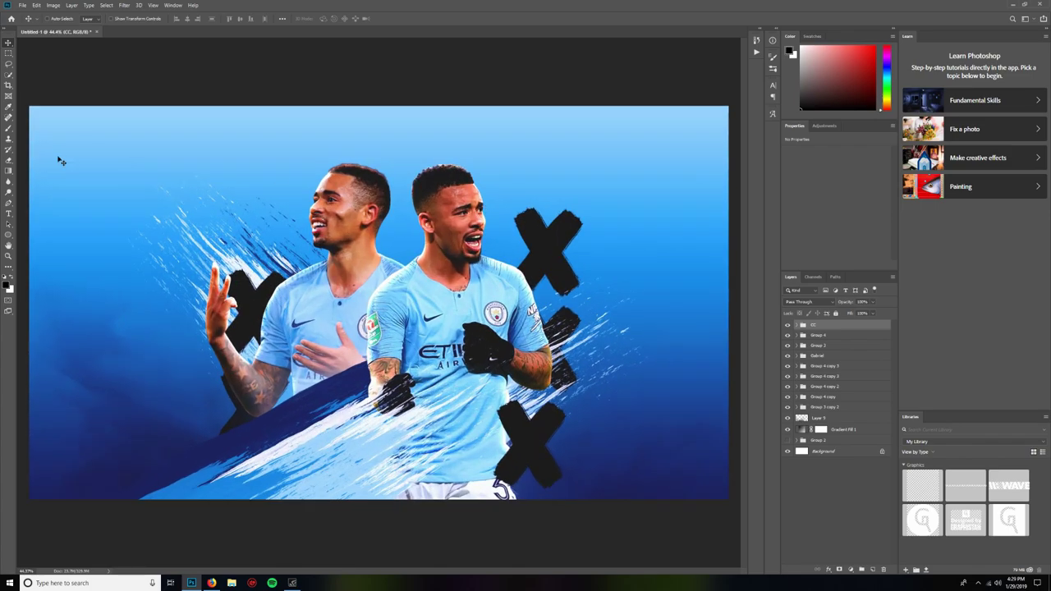
pyautogui.click(9, 214)
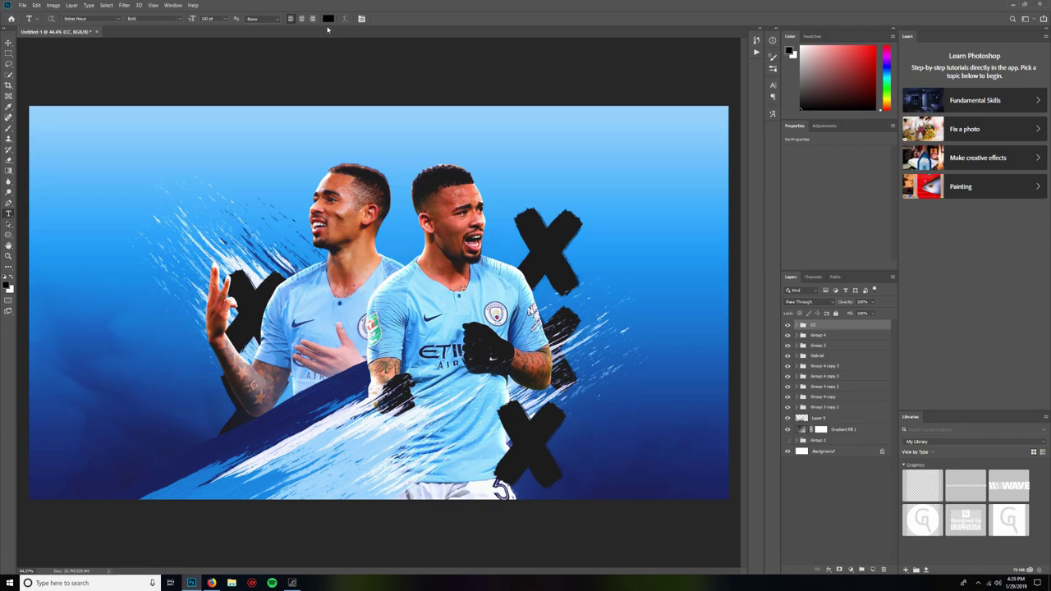
pyautogui.click(163, 188)
pyautogui.write('GASB')
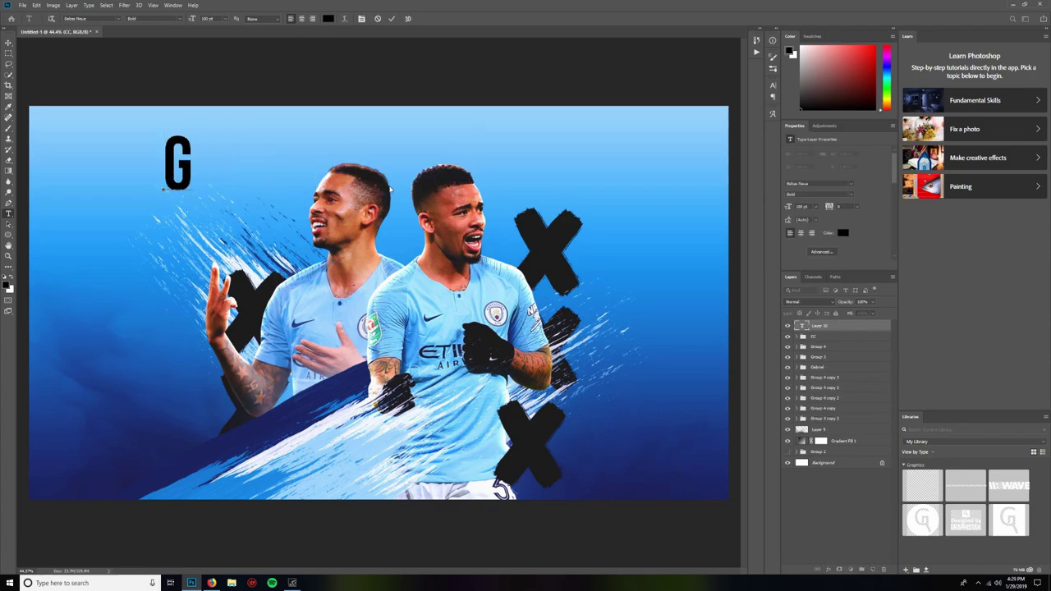
pyautogui.press('BackSpace')
pyautogui.press('BackSpace')
pyautogui.write('B')
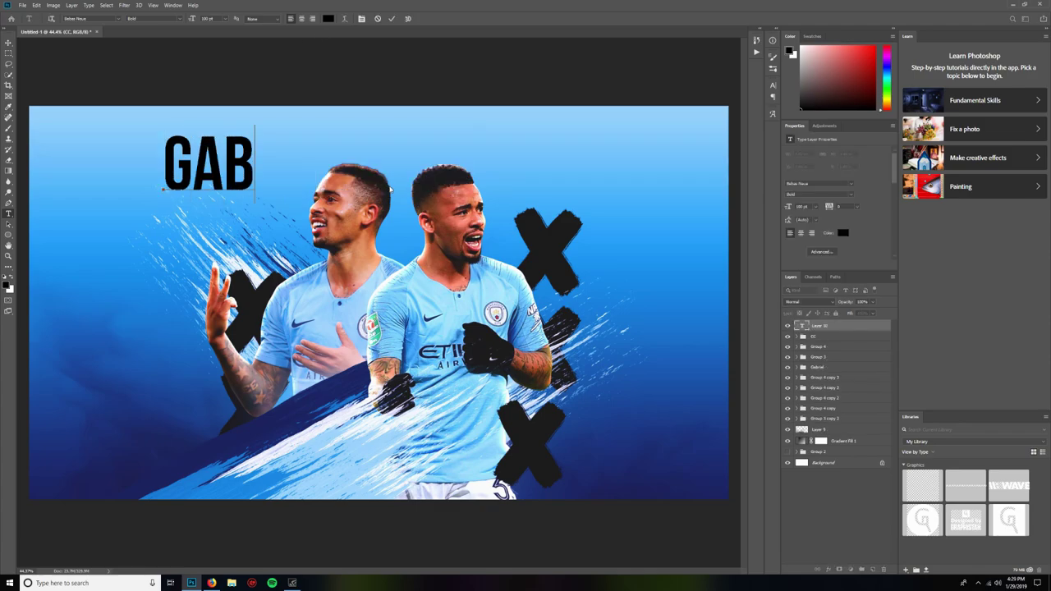
pyautogui.write('RIEL')
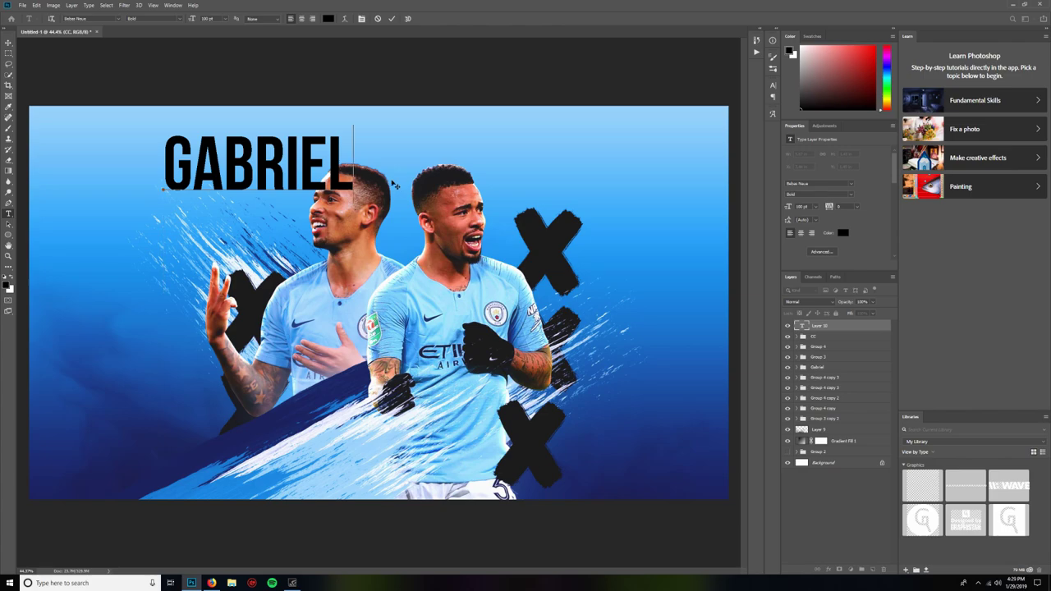
pyautogui.click(391, 19)
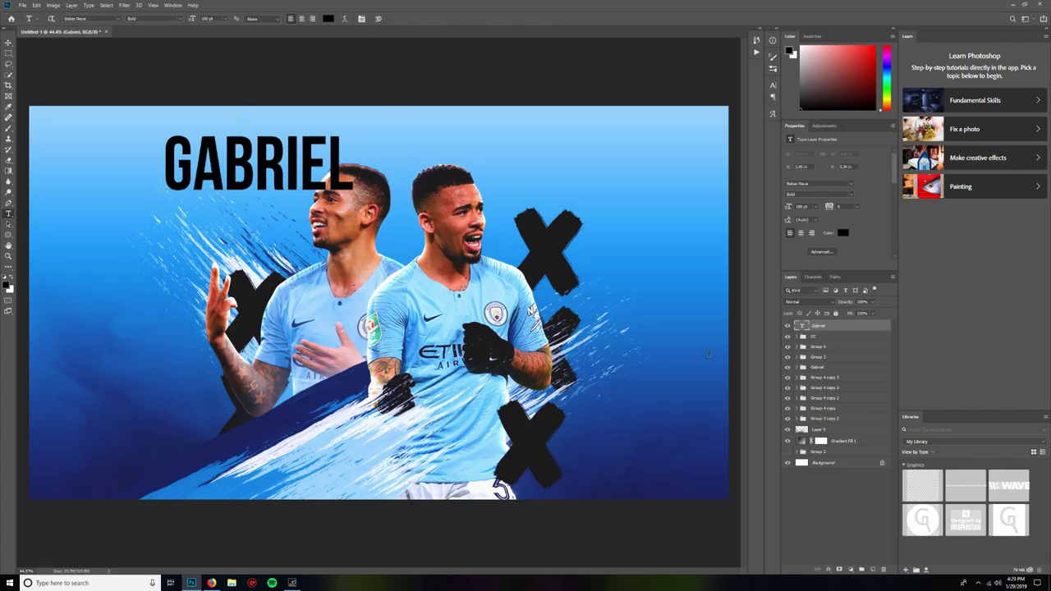
# Change the GABRIEL text's font to Vegan Style Personal Use Regular.
pyautogui.doubleClick(804, 326)
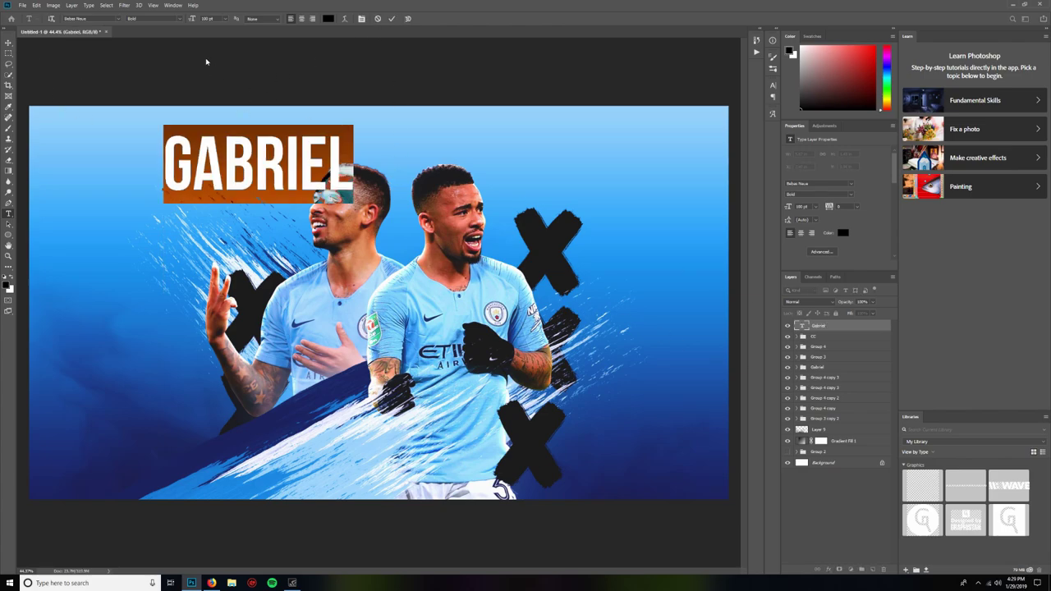
pyautogui.click(118, 18)
pyautogui.click(120, 46)
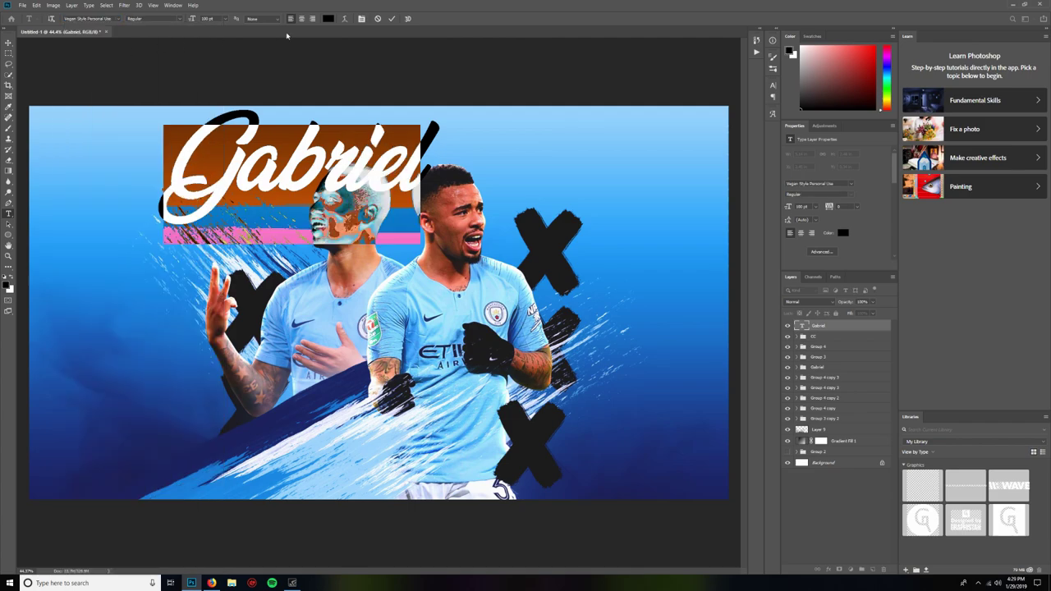
pyautogui.click(392, 19)
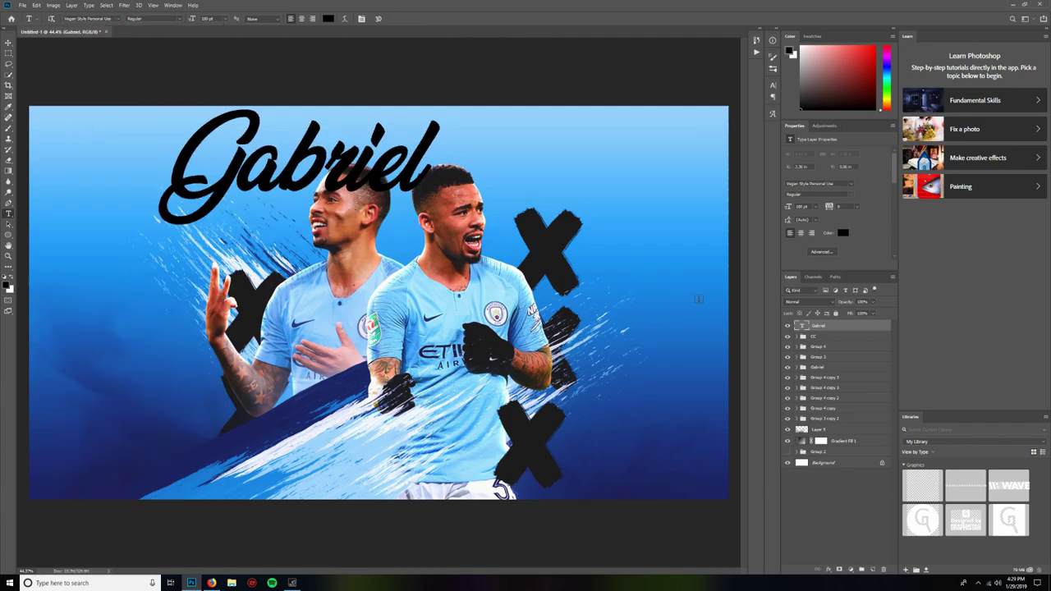
# Move the Gabriel text layer below the CC group, scale it to about 55% and place it at the canvas's lower left.
pyautogui.click(8, 42)
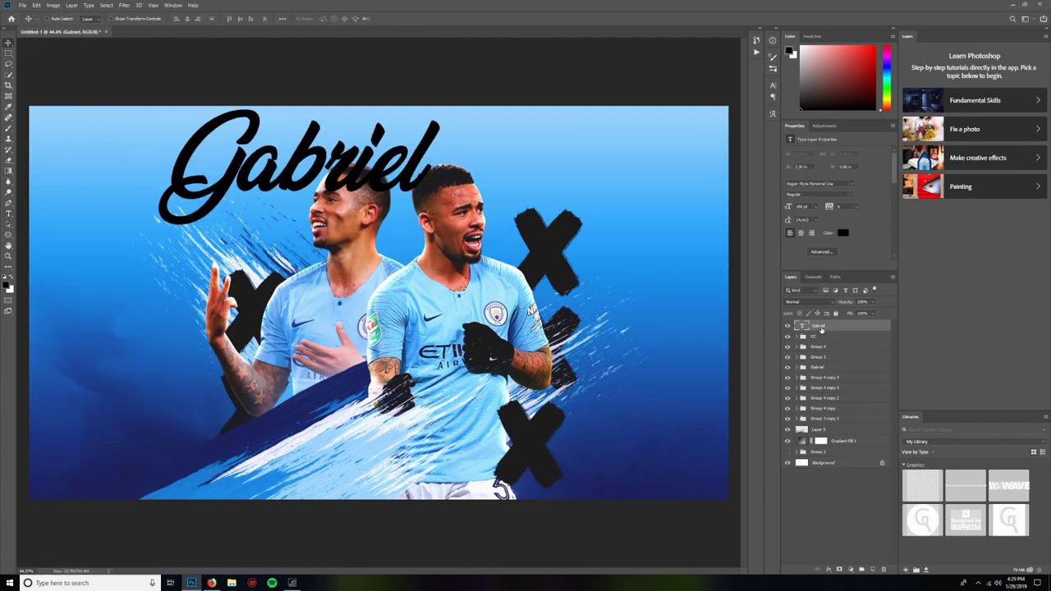
pyautogui.moveTo(821, 329); pyautogui.dragTo(820, 343)
pyautogui.moveTo(356, 236); pyautogui.dragTo(279, 427)
pyautogui.hotkey('ctrl', 't')
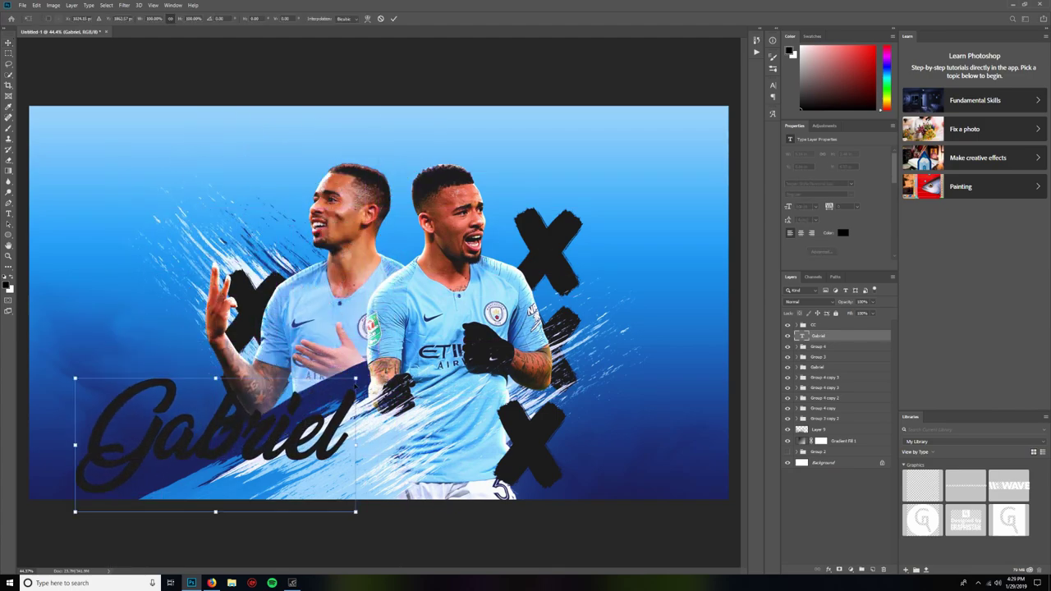
pyautogui.moveTo(356, 379); pyautogui.dragTo(335, 420)
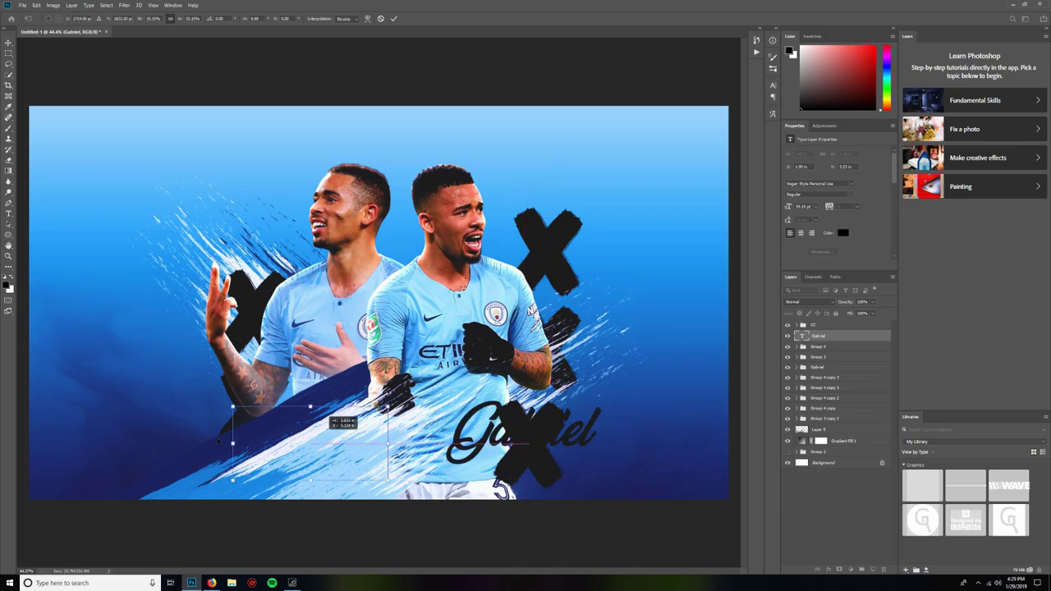
pyautogui.moveTo(219, 440); pyautogui.dragTo(163, 441)
pyautogui.click(393, 19)
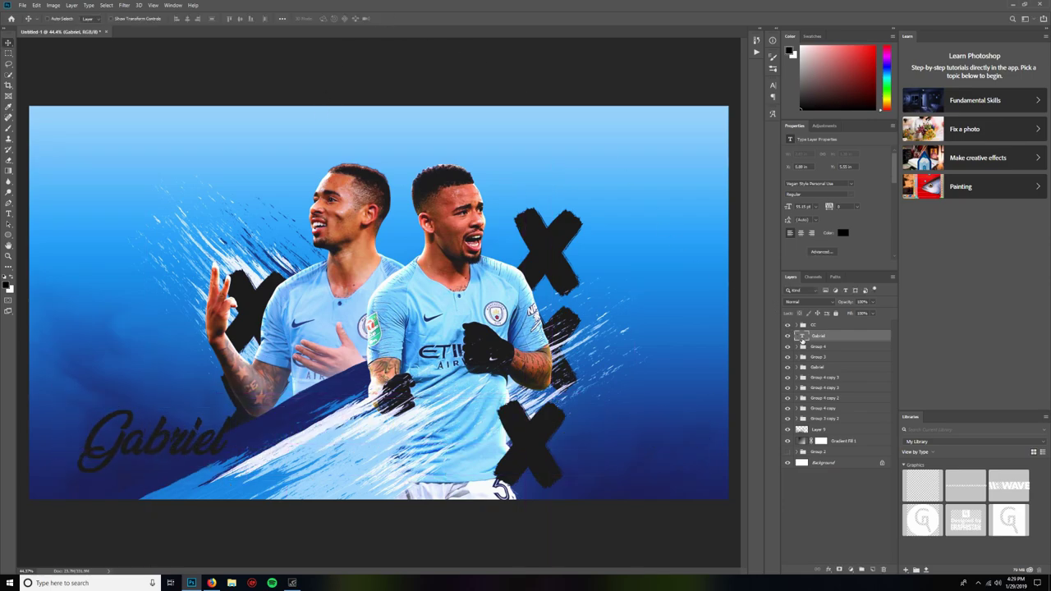
# Recolor the Gabriel text white (ffffff).
pyautogui.doubleClick(802, 336)
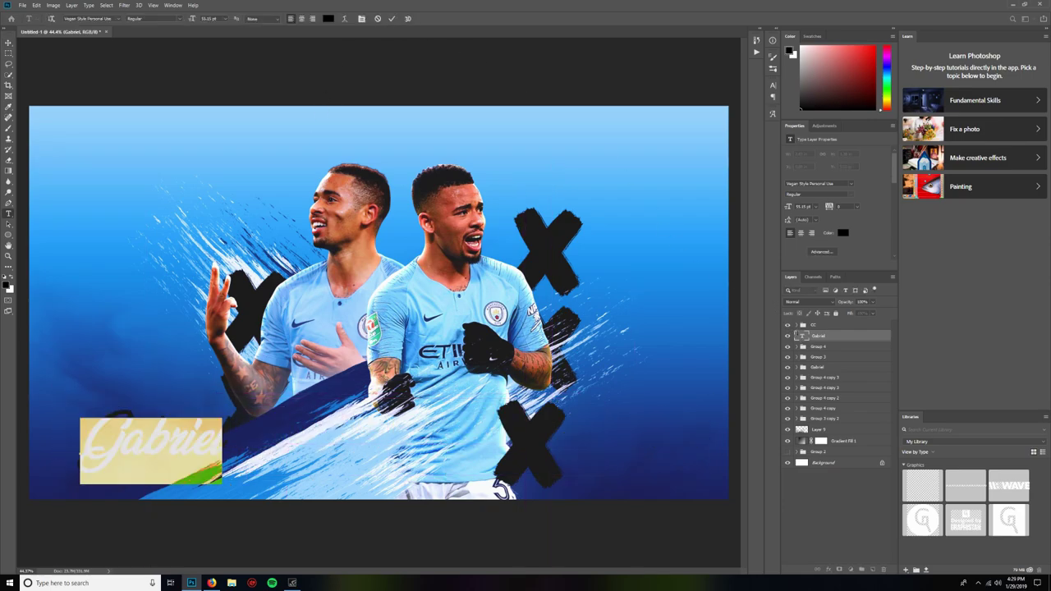
pyautogui.click(328, 18)
pyautogui.write('ffffff')
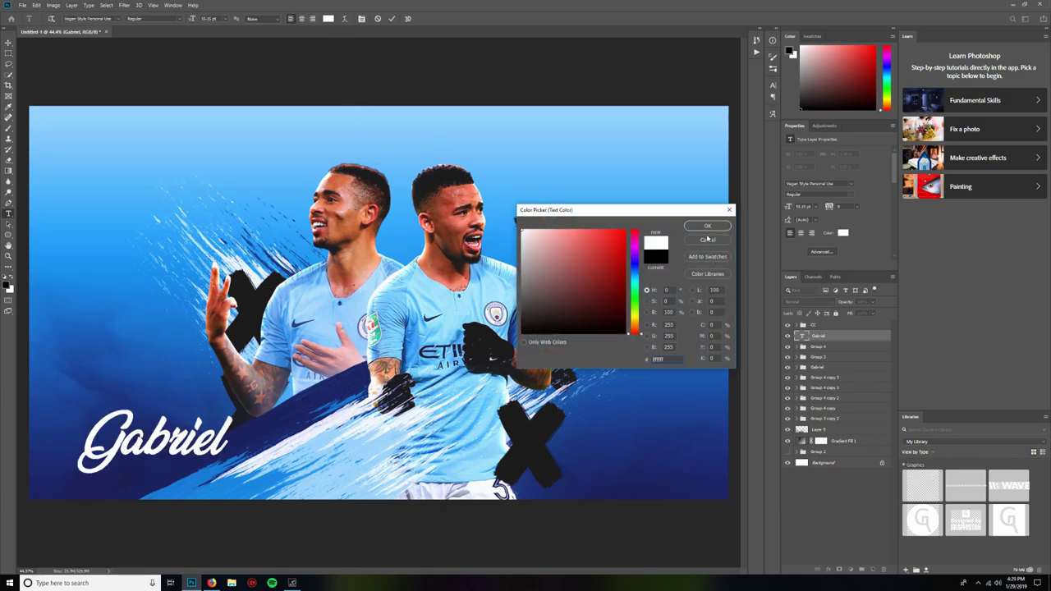
pyautogui.click(706, 226)
pyautogui.click(392, 18)
pyautogui.press('v')
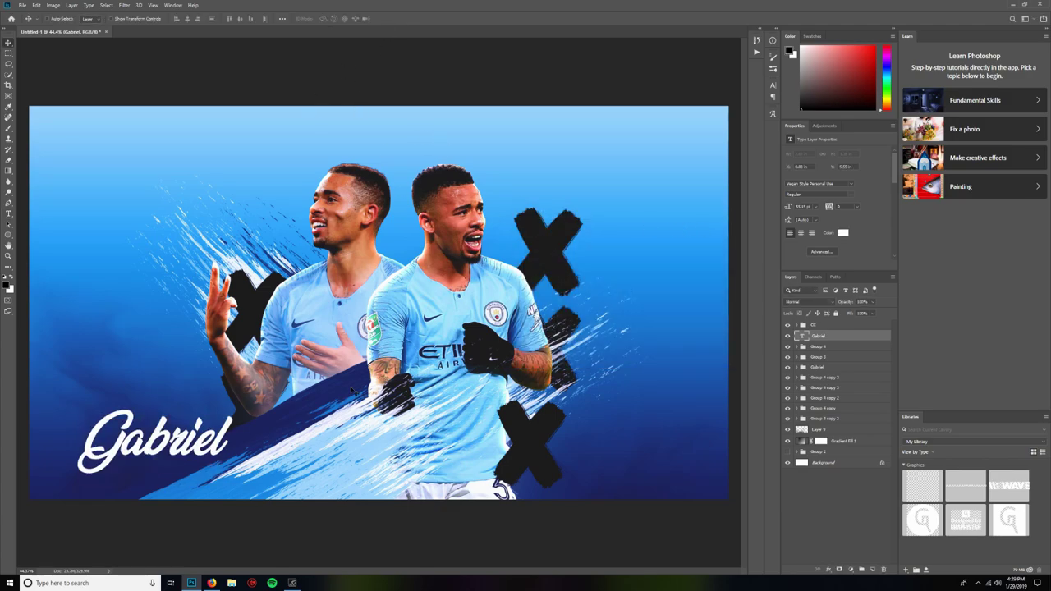
# Move the white Gabriel text closer to the canvas's lower-left corner.
pyautogui.scroll(2, 360, 550)
pyautogui.moveTo(413, 573); pyautogui.dragTo(358, 571)
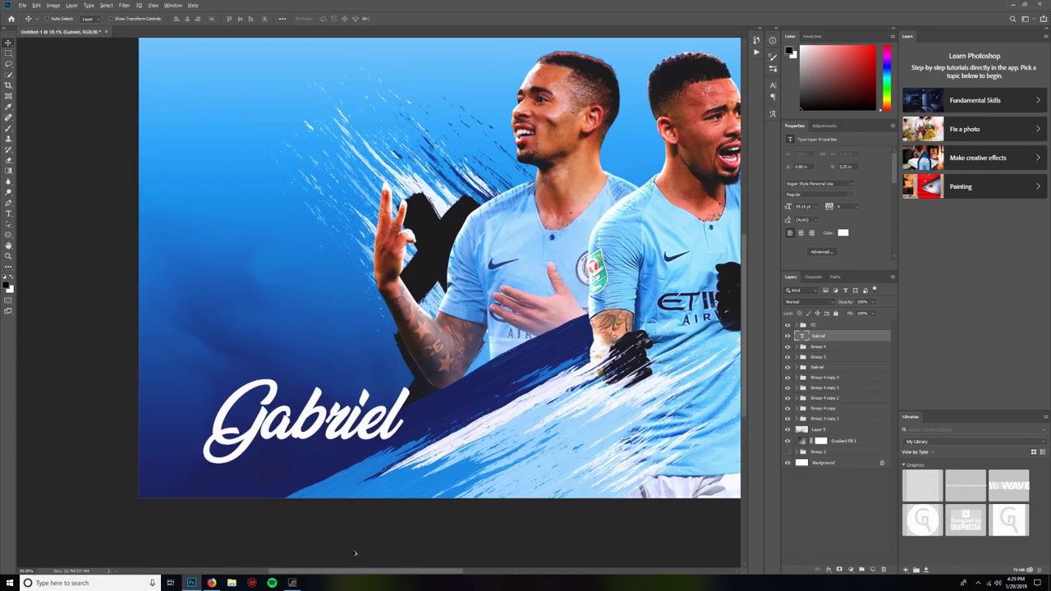
pyautogui.scroll(1, 345, 532)
pyautogui.moveTo(313, 404); pyautogui.dragTo(259, 411)
pyautogui.scroll(-3, 259, 410)
# Try the Gabriel text in Overlay blend mode and move it to the canvas's lower right, beside the lowest X mark.
pyautogui.click(793, 302)
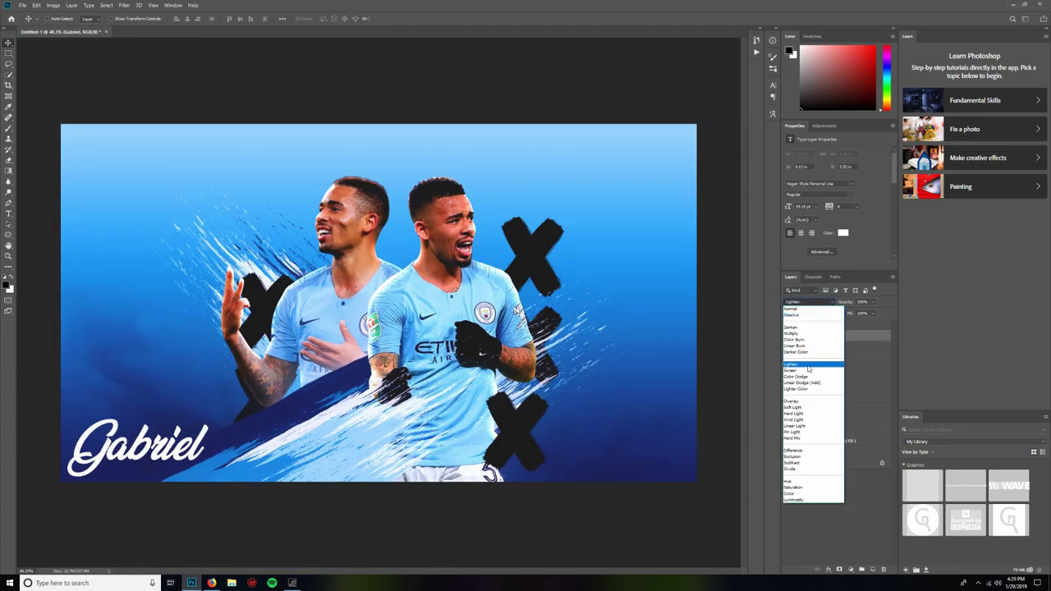
pyautogui.click(794, 402)
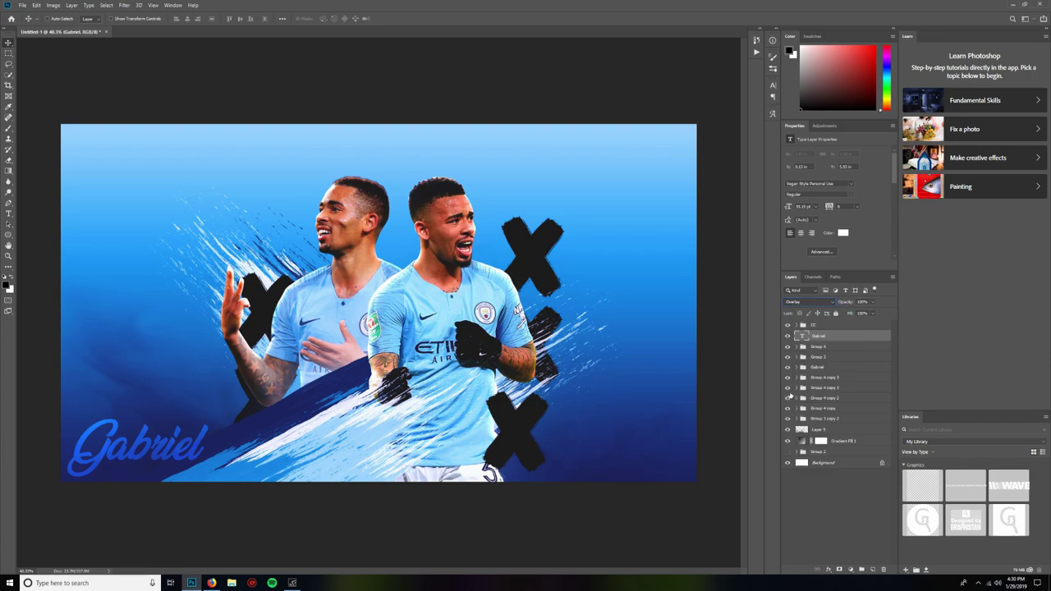
pyautogui.moveTo(149, 432); pyautogui.dragTo(630, 443)
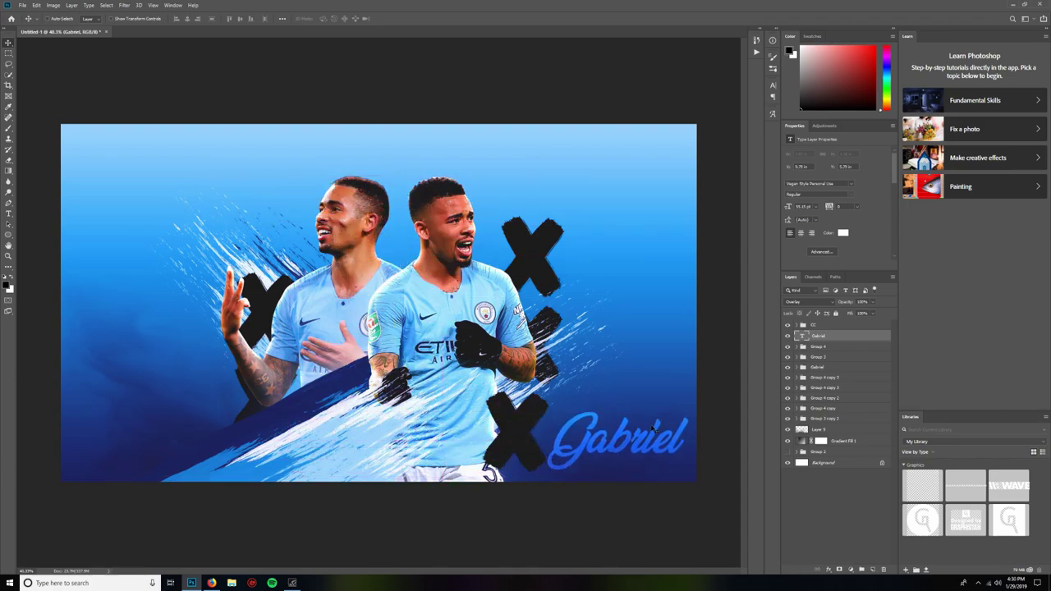
# Delete the Gabriel text layer from the composition.
pyautogui.press('Delete')
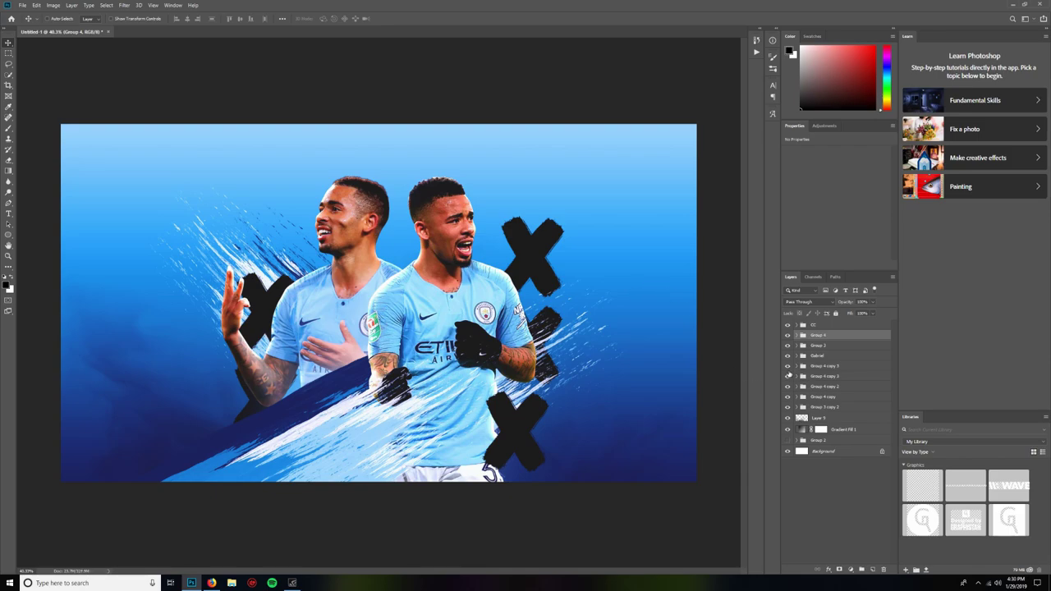
pyautogui.click(788, 370)
pyautogui.click(788, 370)
# In the Gabriel group, add a new layer clipped to the front player's cutout and fill it with black.
pyautogui.click(798, 355)
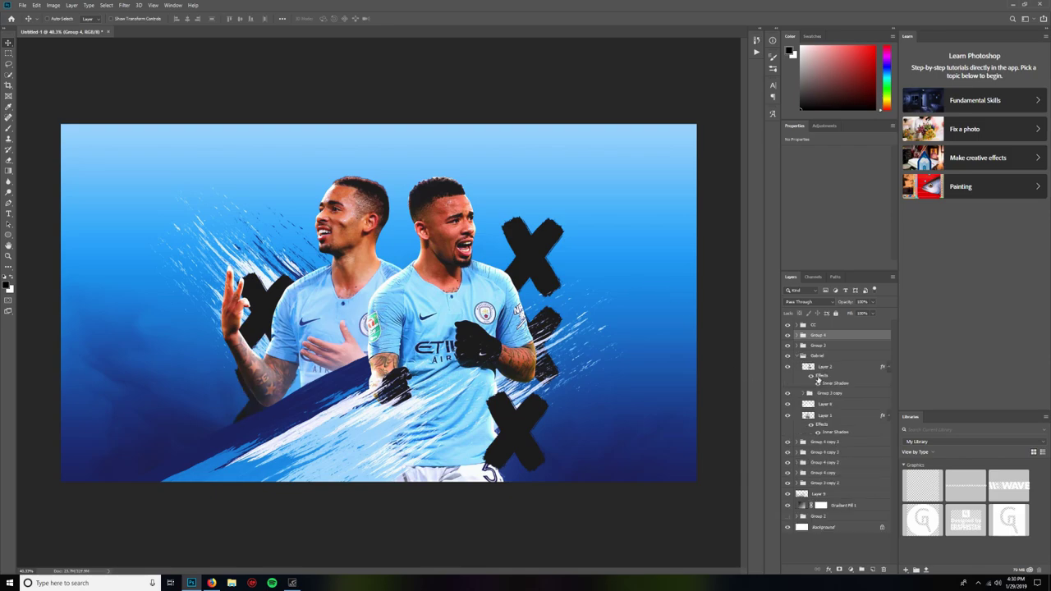
pyautogui.click(830, 382)
pyautogui.click(872, 569)
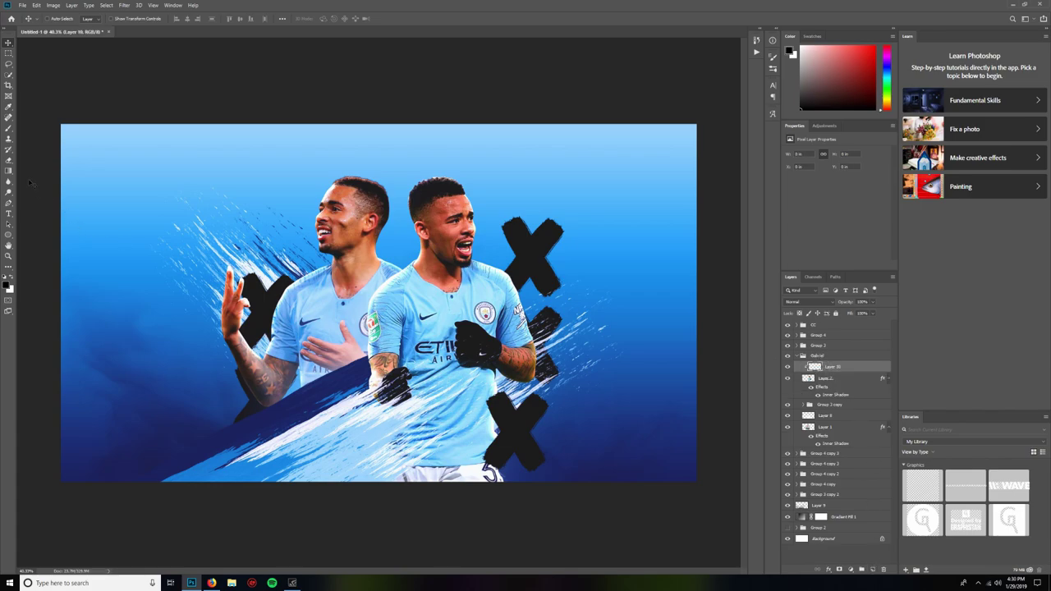
pyautogui.moveTo(8, 170); pyautogui.dragTo(34, 184)
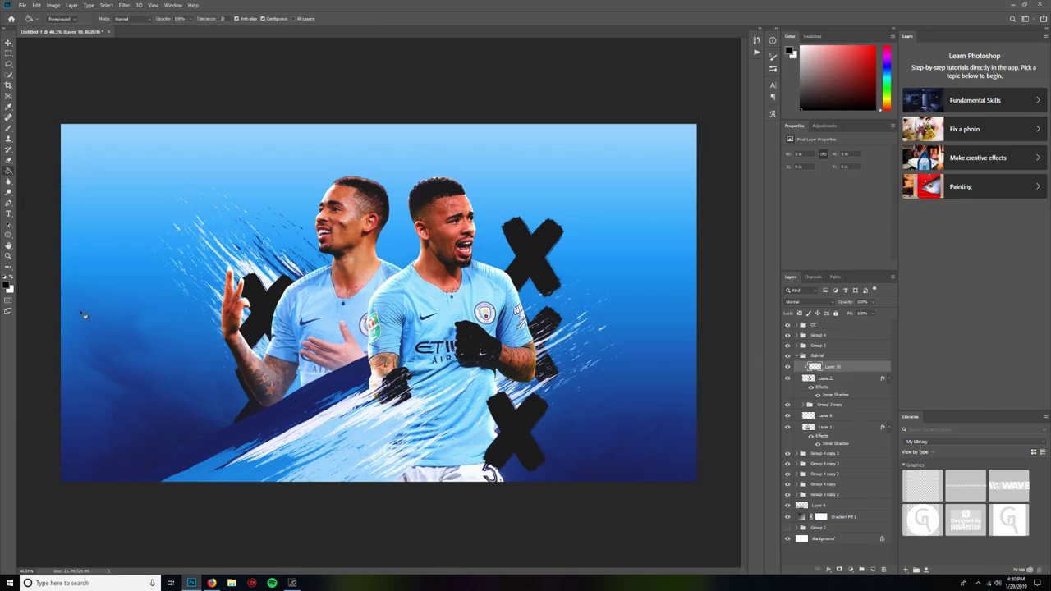
pyautogui.click(389, 306)
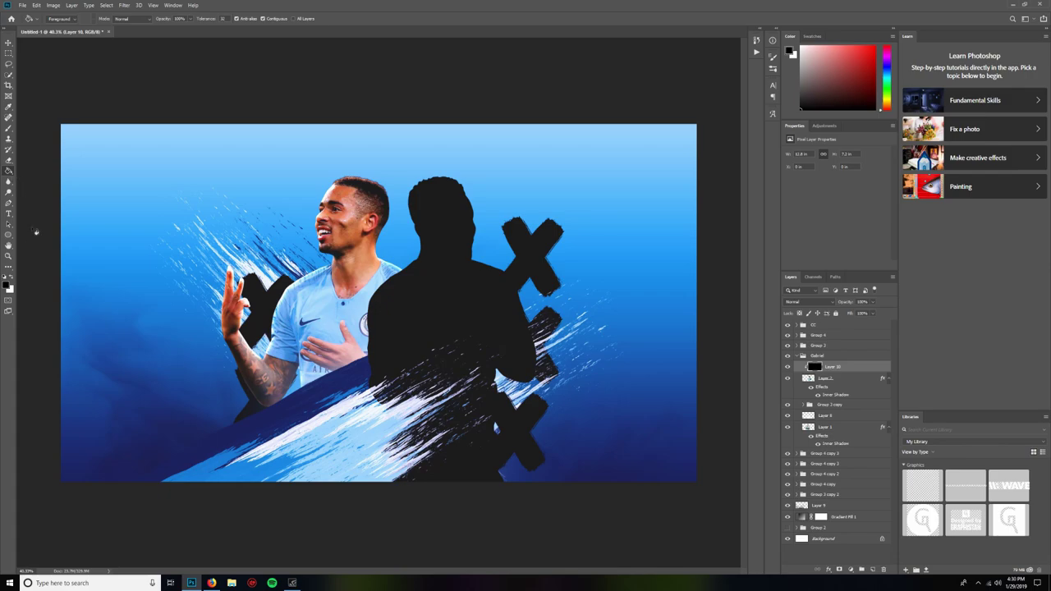
# Add a layer mask to the black clipped layer, set its blend mode to Soft Light and fill the mask with black.
pyautogui.click(838, 569)
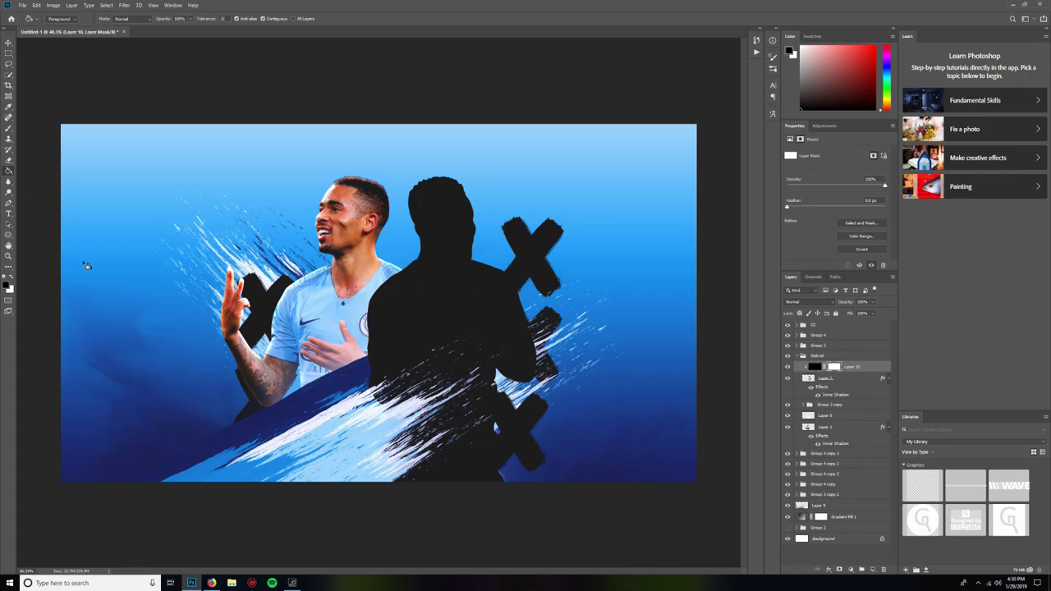
pyautogui.click(803, 303)
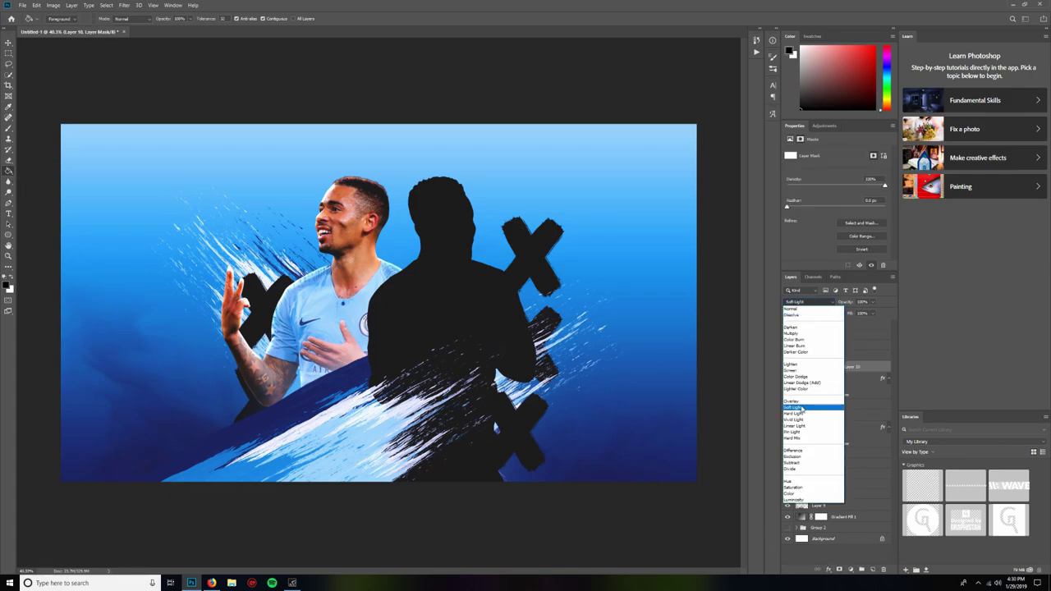
pyautogui.click(810, 409)
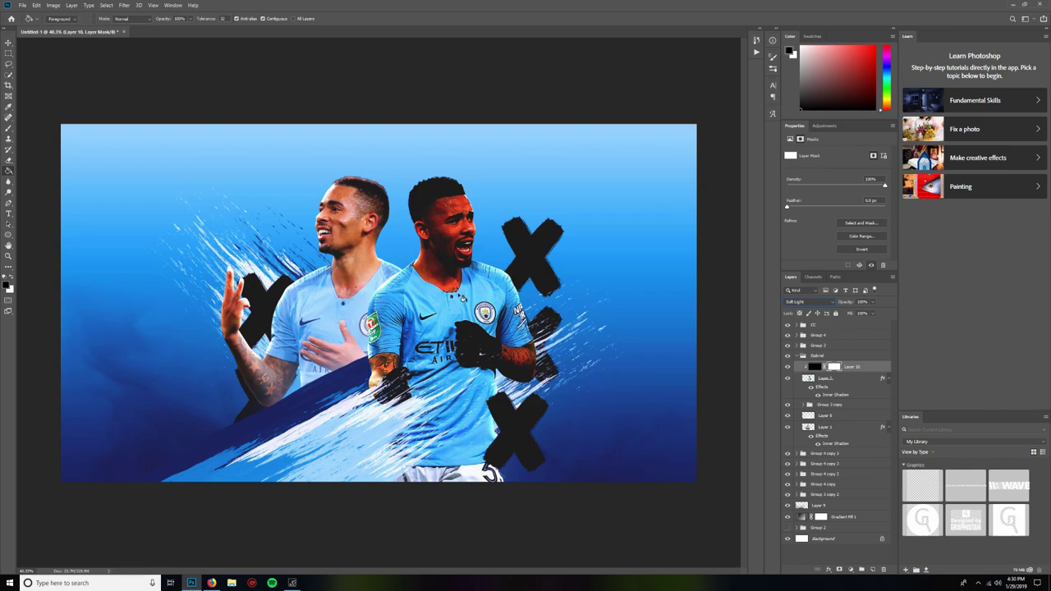
pyautogui.click(372, 293)
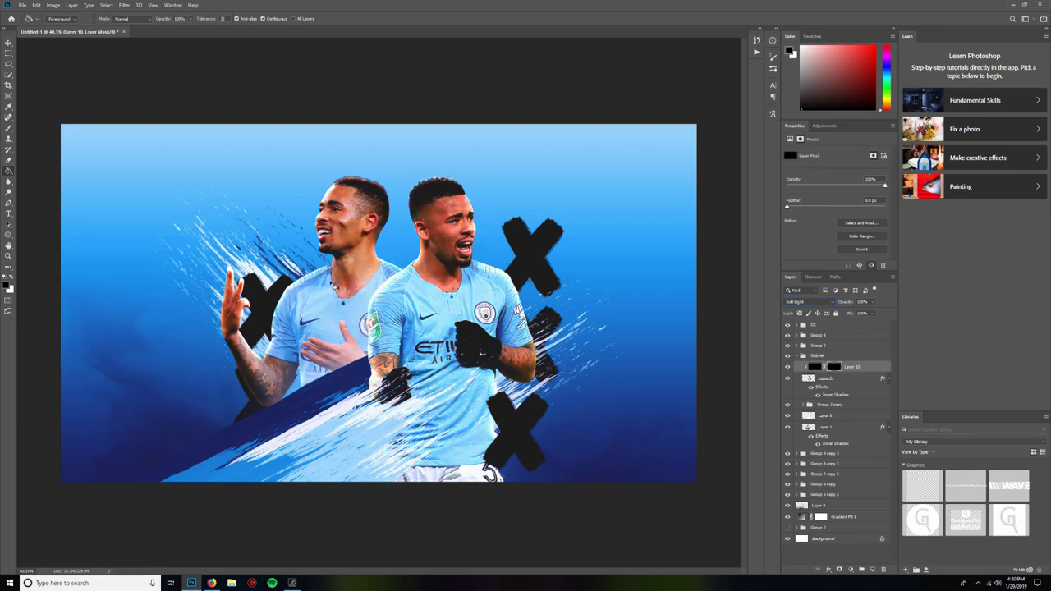
# Paint white on the mask with a low-opacity 40 px Soft Round brush to darken the front player's sleeve edge and nearby shirt folds.
pyautogui.click(8, 128)
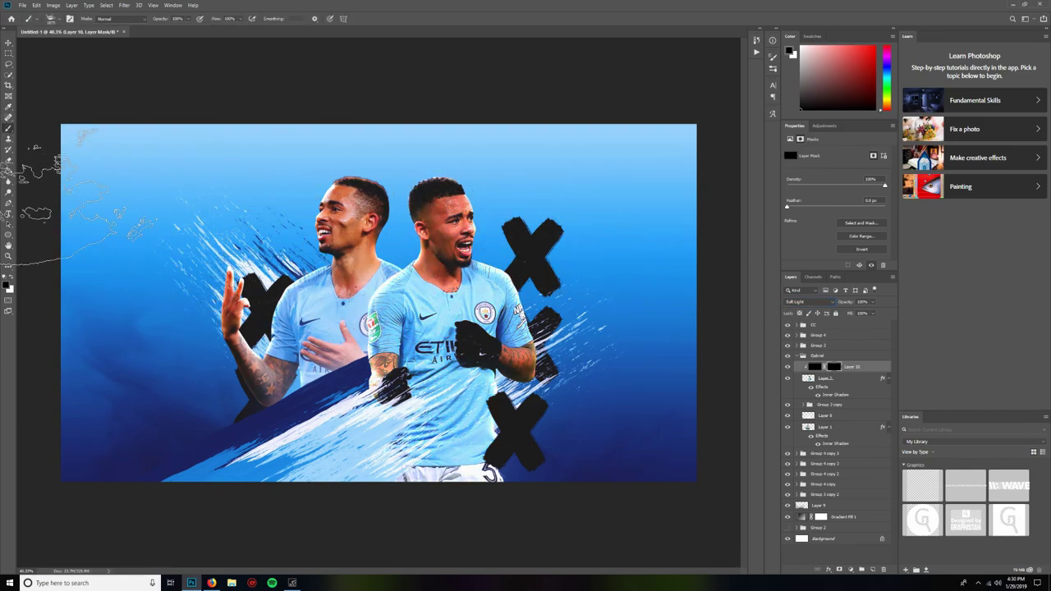
pyautogui.rightClick(396, 249)
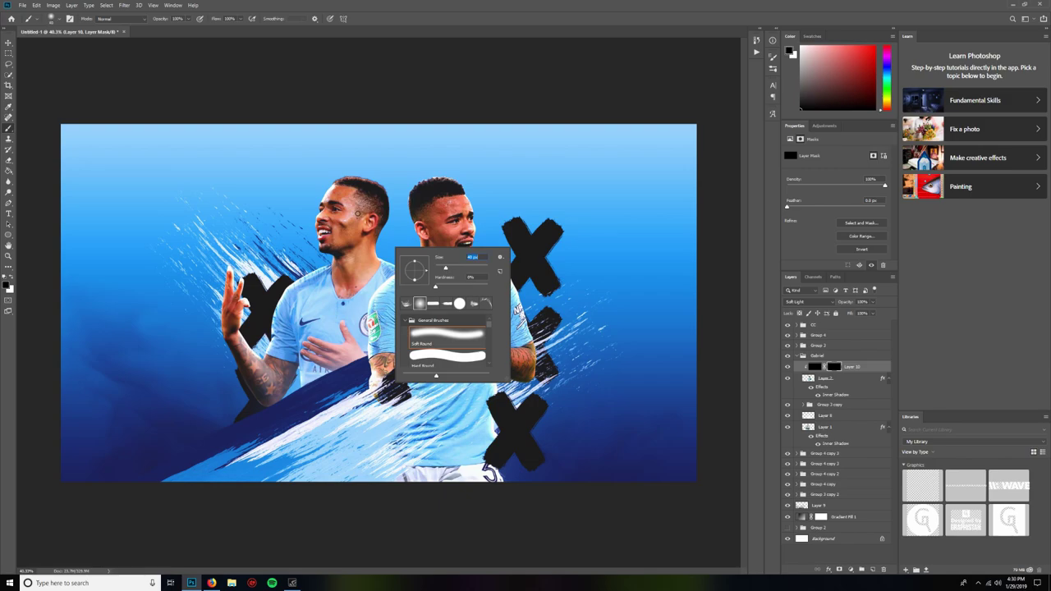
pyautogui.click(171, 17)
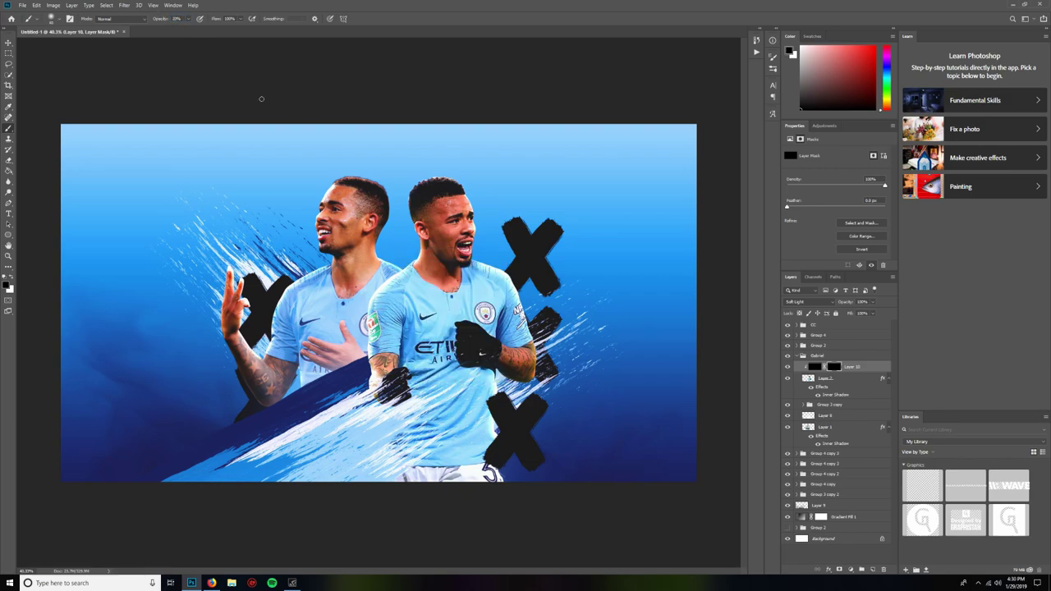
pyautogui.click(11, 279)
pyautogui.scroll(5, 423, 334)
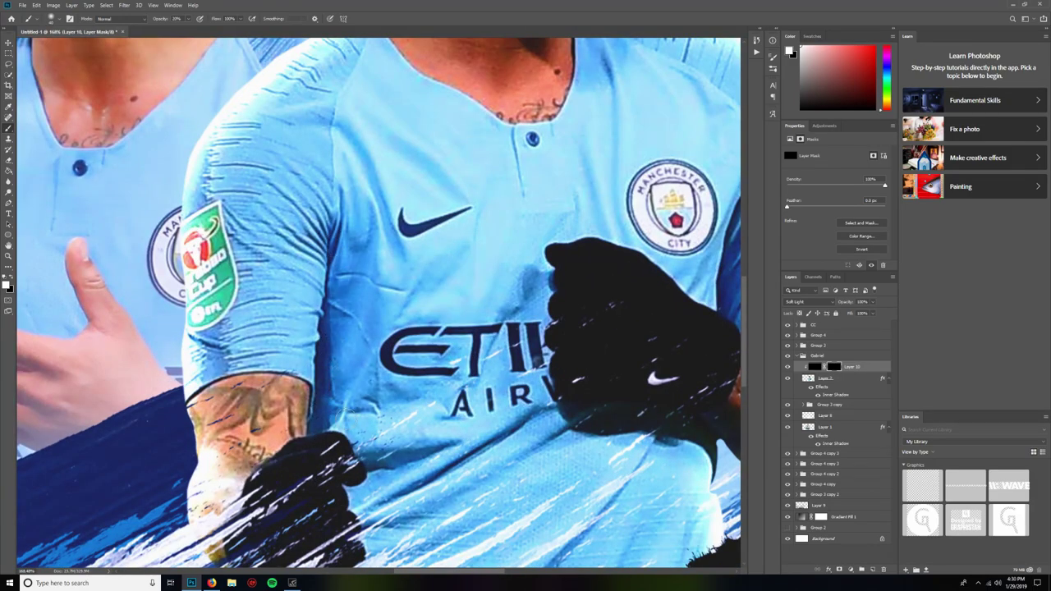
pyautogui.moveTo(374, 401)
pyautogui.mouseDown()
pyautogui.moveTo(377, 336)
pyautogui.moveTo(364, 333)
pyautogui.moveTo(366, 259)
pyautogui.moveTo(334, 192)
pyautogui.moveTo(314, 211)
pyautogui.moveTo(300, 191)
pyautogui.moveTo(287, 197)
pyautogui.moveTo(284, 223)
pyautogui.moveTo(311, 253)
pyautogui.mouseUp()
pyautogui.moveTo(306, 382)
pyautogui.mouseDown()
pyautogui.moveTo(243, 374)
pyautogui.moveTo(186, 409)
pyautogui.mouseUp()
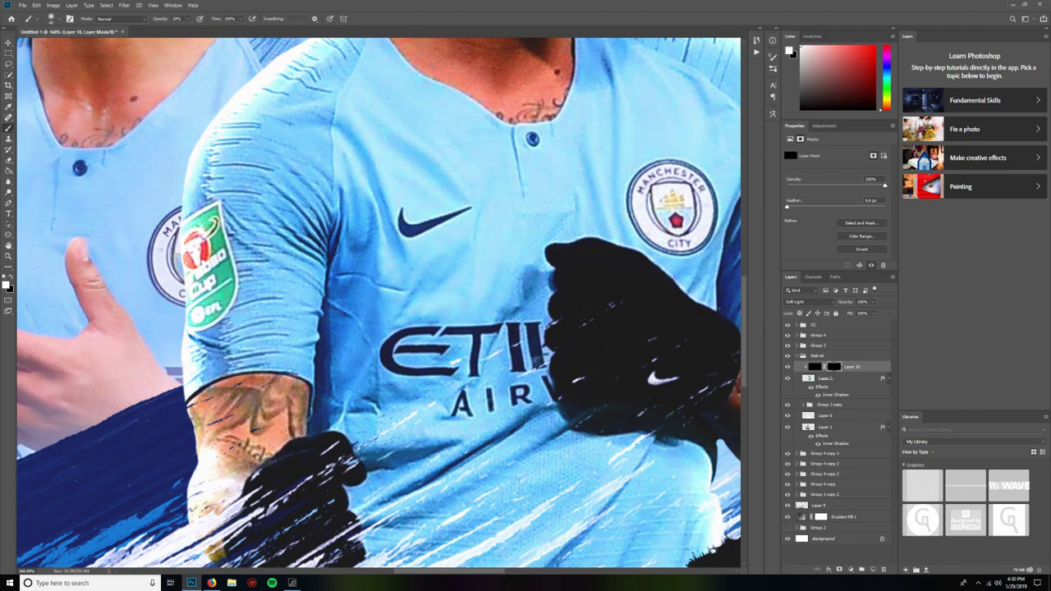
pyautogui.moveTo(319, 380); pyautogui.dragTo(329, 422)
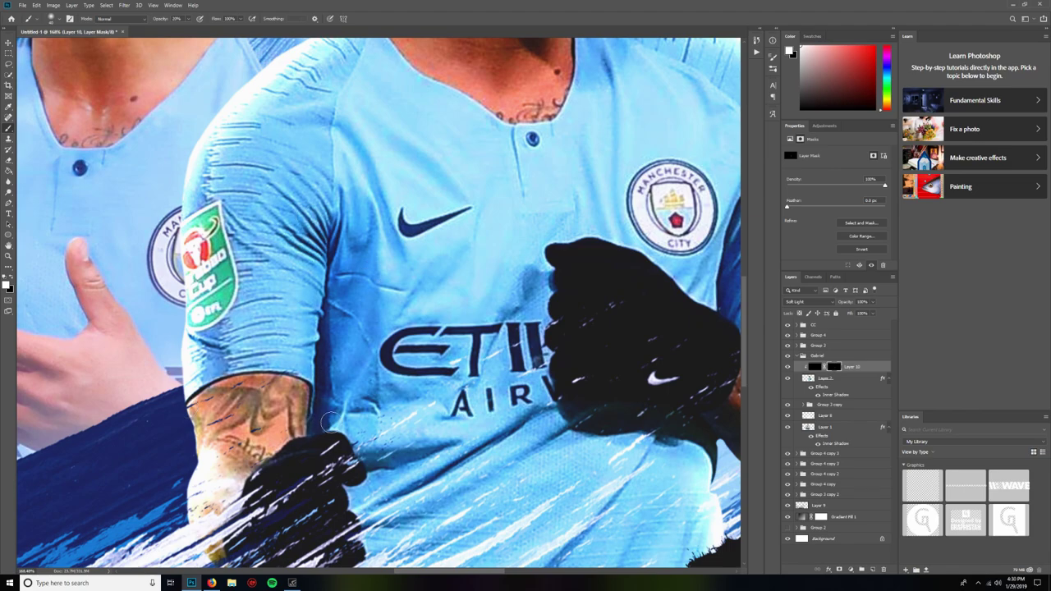
pyautogui.moveTo(377, 381)
pyautogui.mouseDown()
pyautogui.moveTo(383, 292)
pyautogui.moveTo(366, 222)
pyautogui.mouseUp()
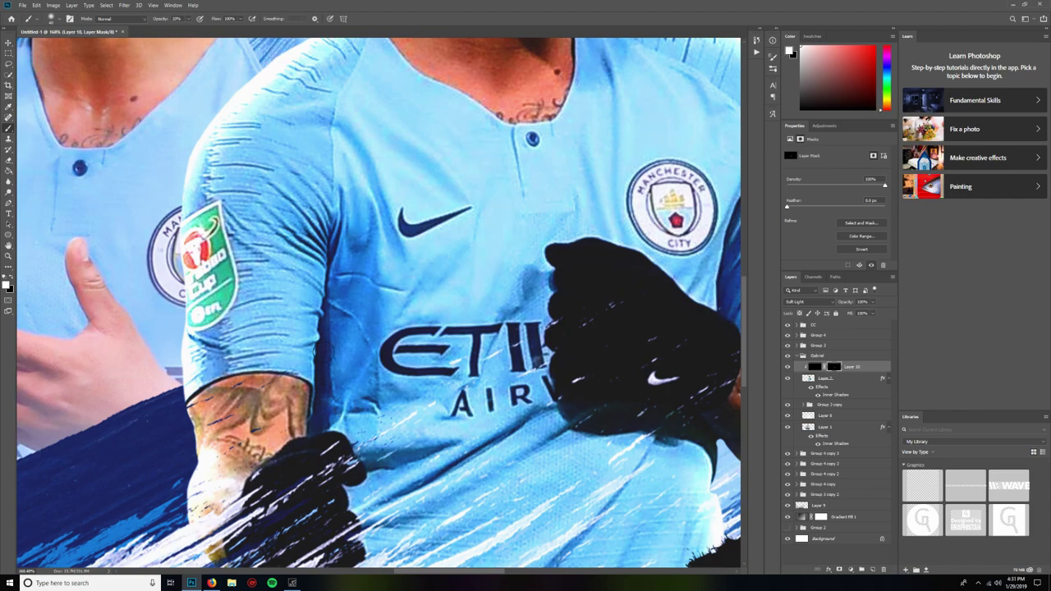
# Paint white on the Soft Light layer's mask to darken the front player's collar, chest seams and stomach folds.
pyautogui.scroll(1, 345, 153)
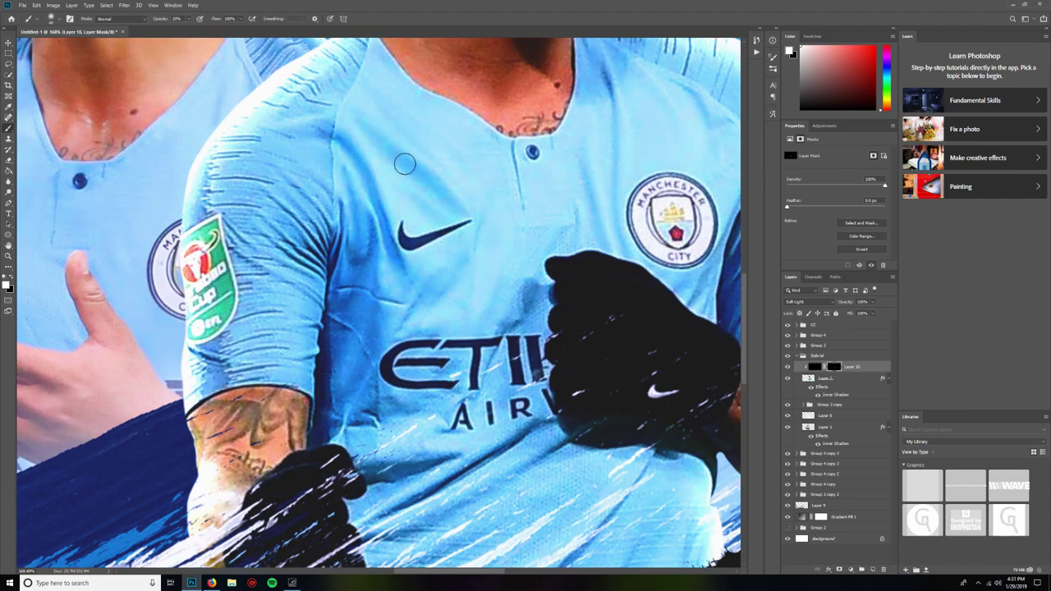
pyautogui.scroll(3, 427, 329)
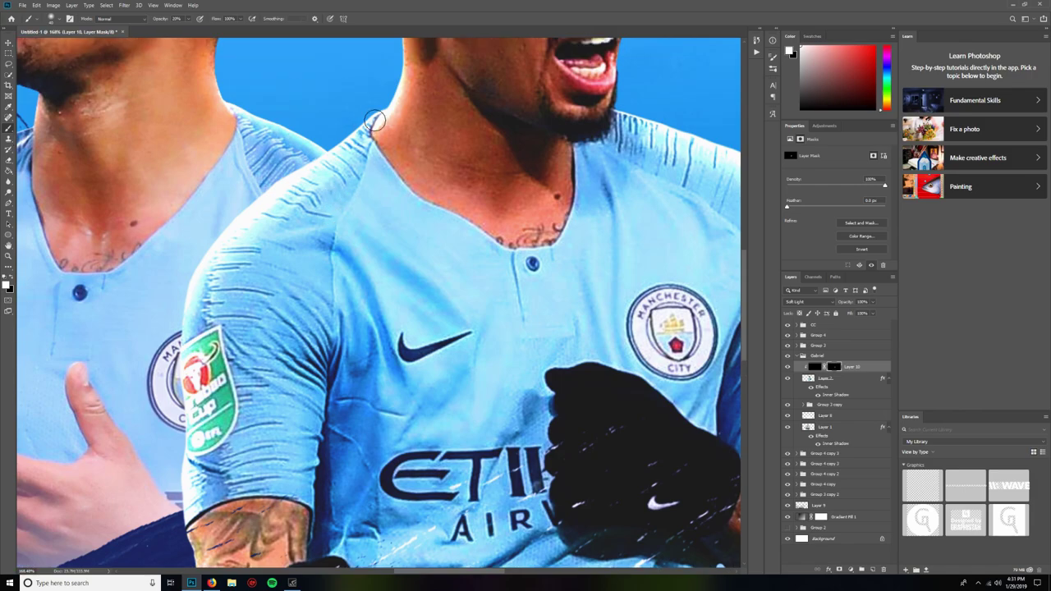
pyautogui.scroll(-1, 542, 275)
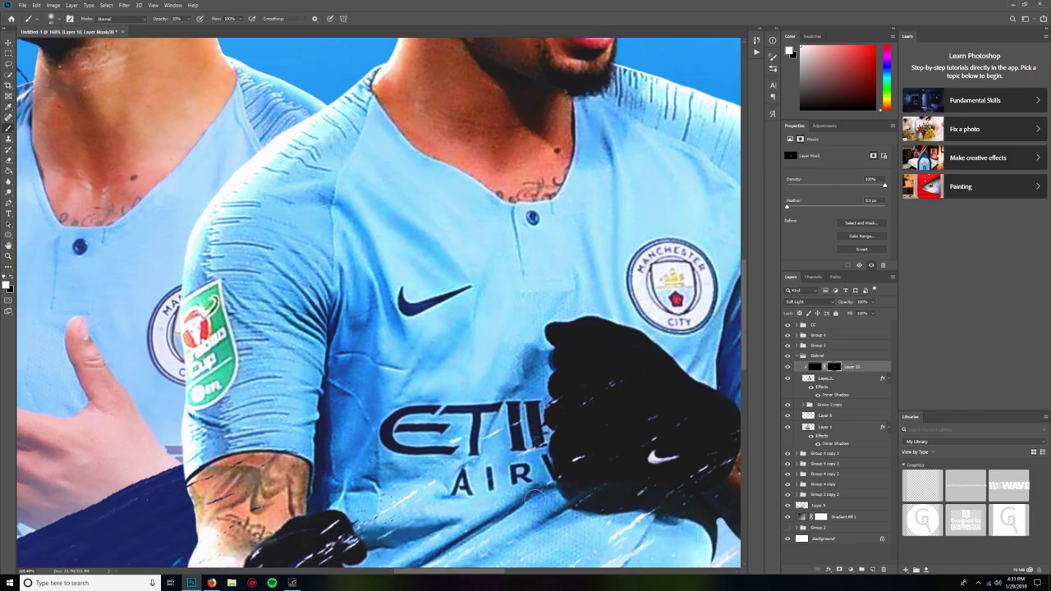
pyautogui.scroll(-2, 468, 472)
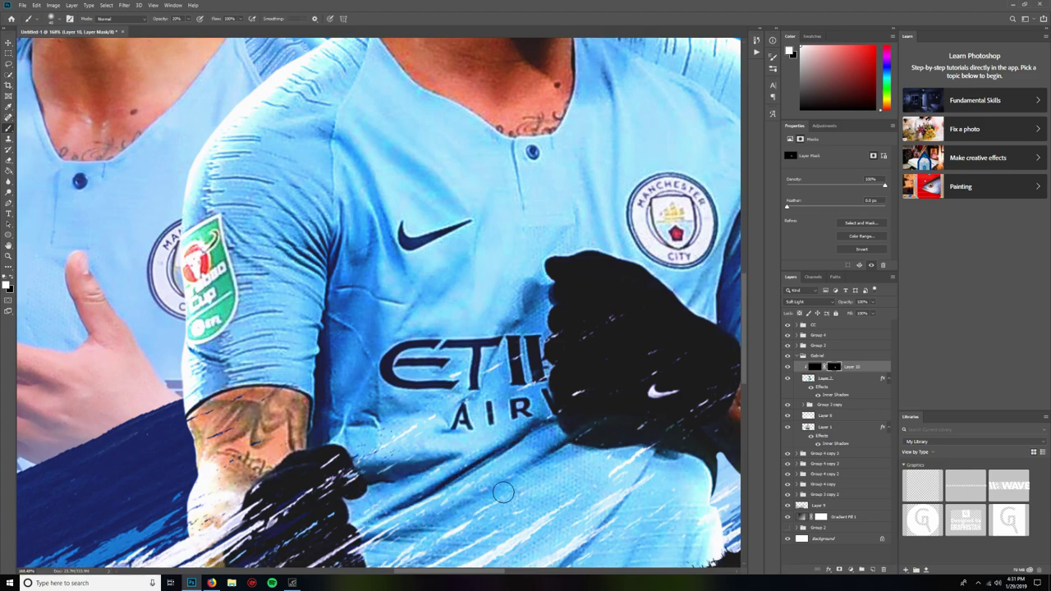
pyautogui.scroll(-2, 640, 449)
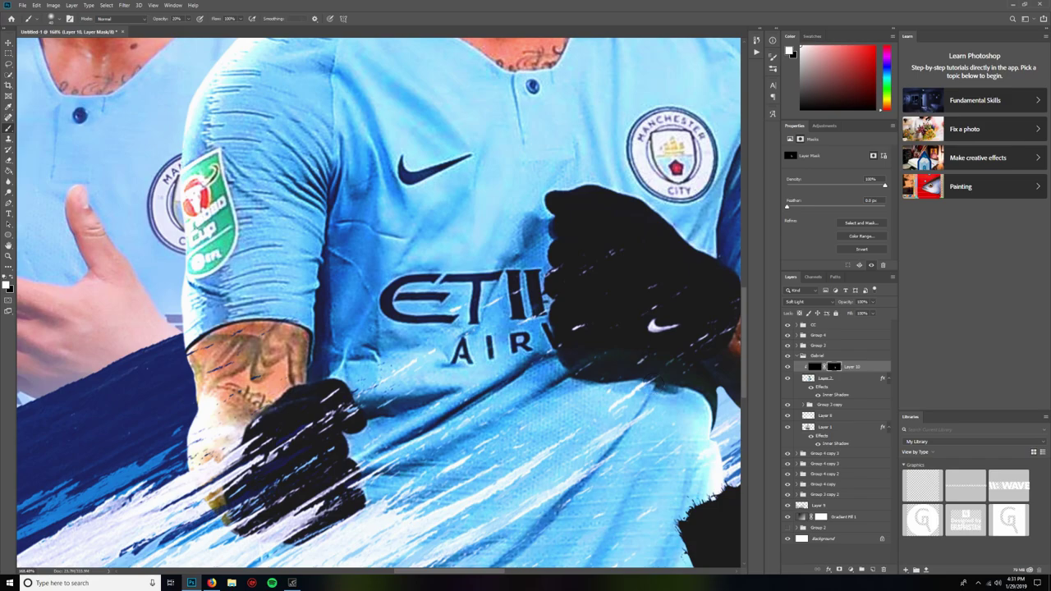
pyautogui.scroll(-4, 530, 500)
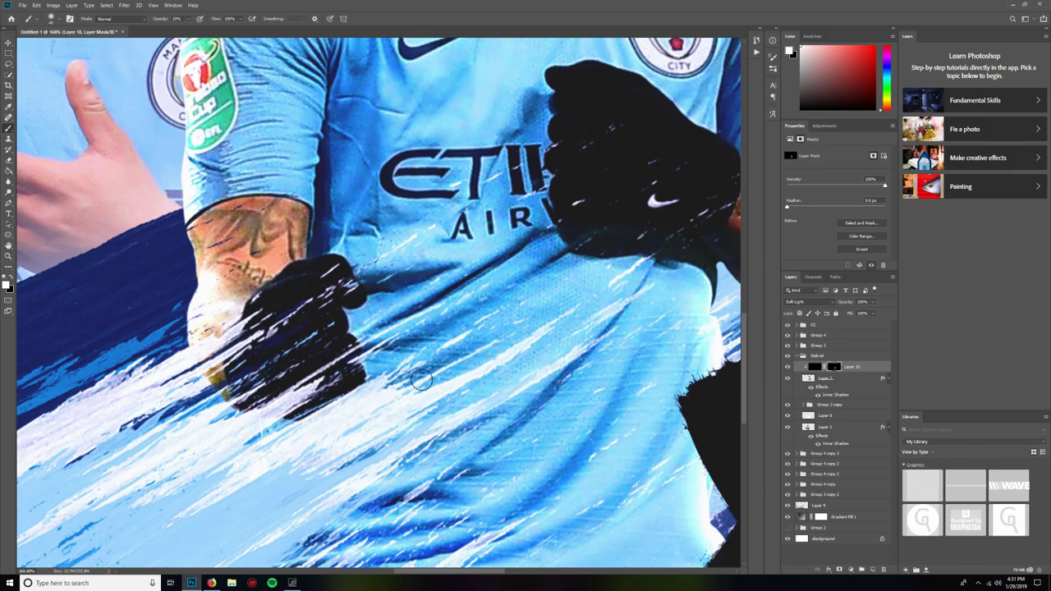
pyautogui.scroll(-2, 421, 380)
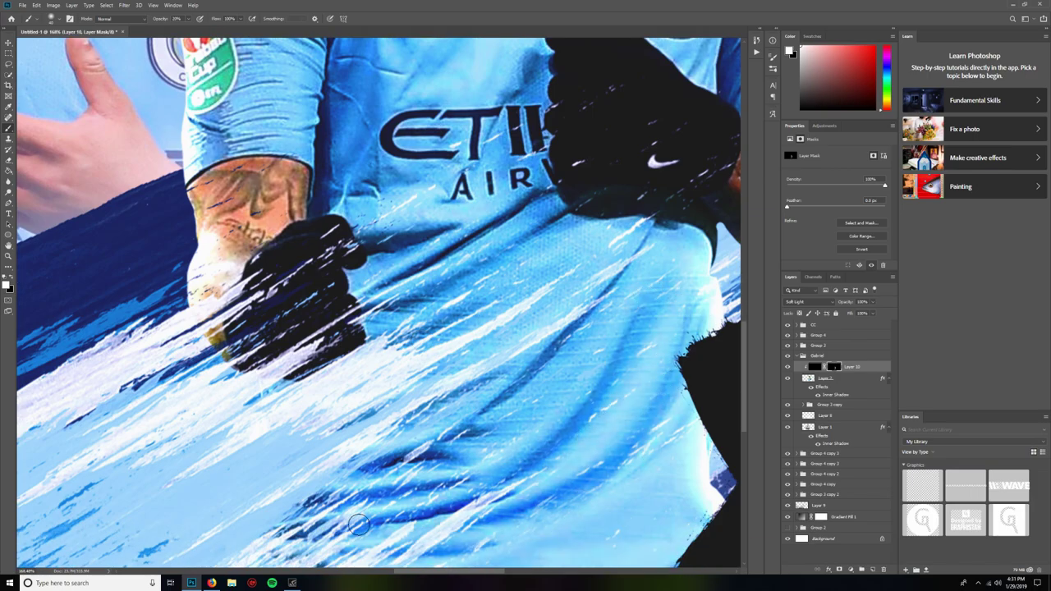
# Paint white on the mask along the front player's lower shirt folds and hem to deepen their shadows.
pyautogui.scroll(-6, 358, 526)
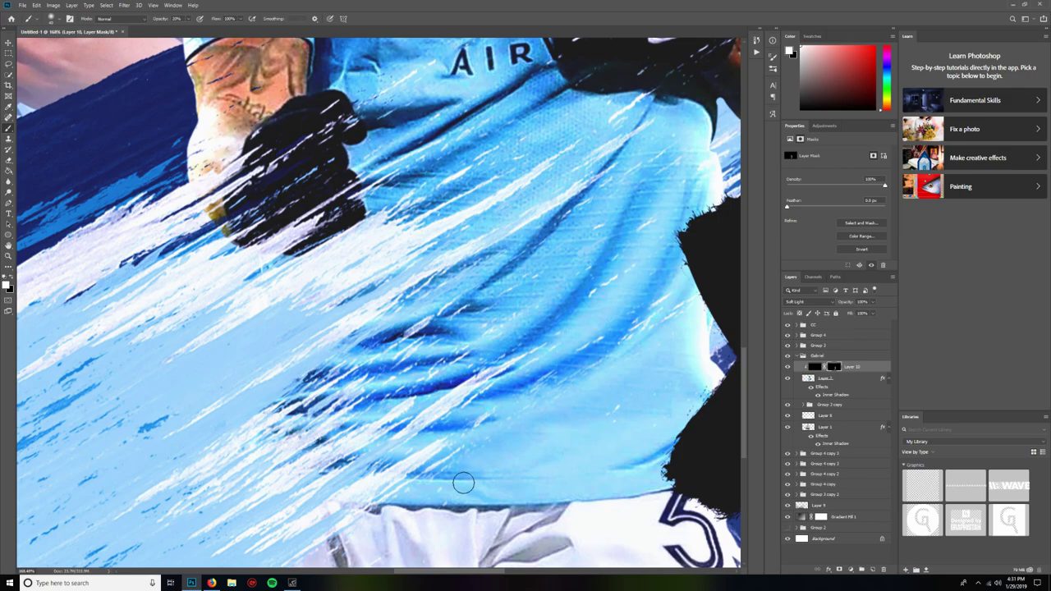
pyautogui.moveTo(473, 467); pyautogui.dragTo(423, 471)
pyautogui.moveTo(486, 510)
pyautogui.mouseDown()
pyautogui.moveTo(408, 504)
pyautogui.moveTo(534, 513)
pyautogui.moveTo(483, 566)
pyautogui.moveTo(524, 556)
pyautogui.moveTo(523, 533)
pyautogui.mouseUp()
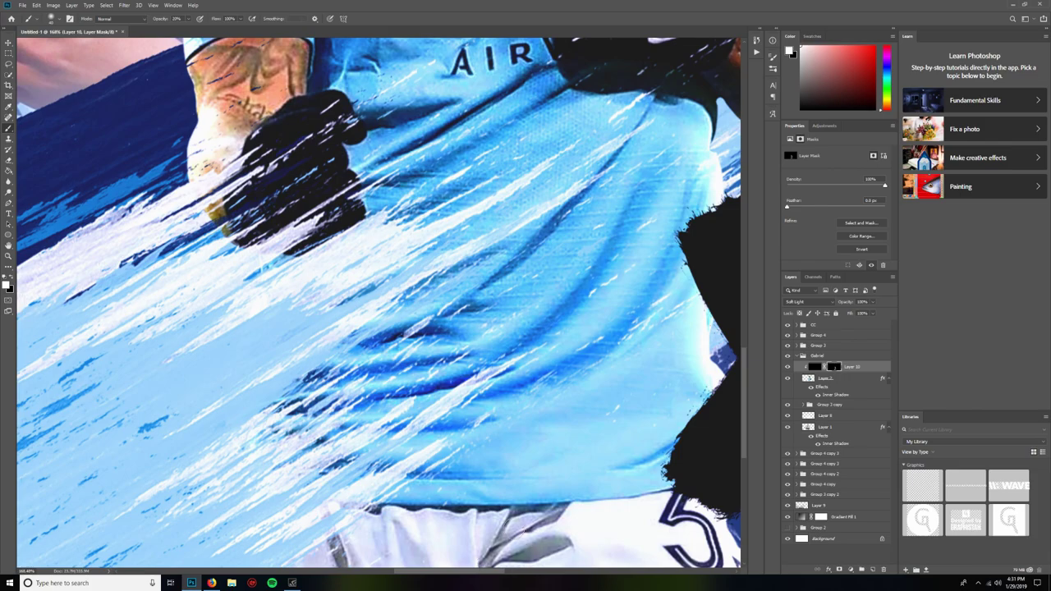
pyautogui.scroll(-3, 523, 535)
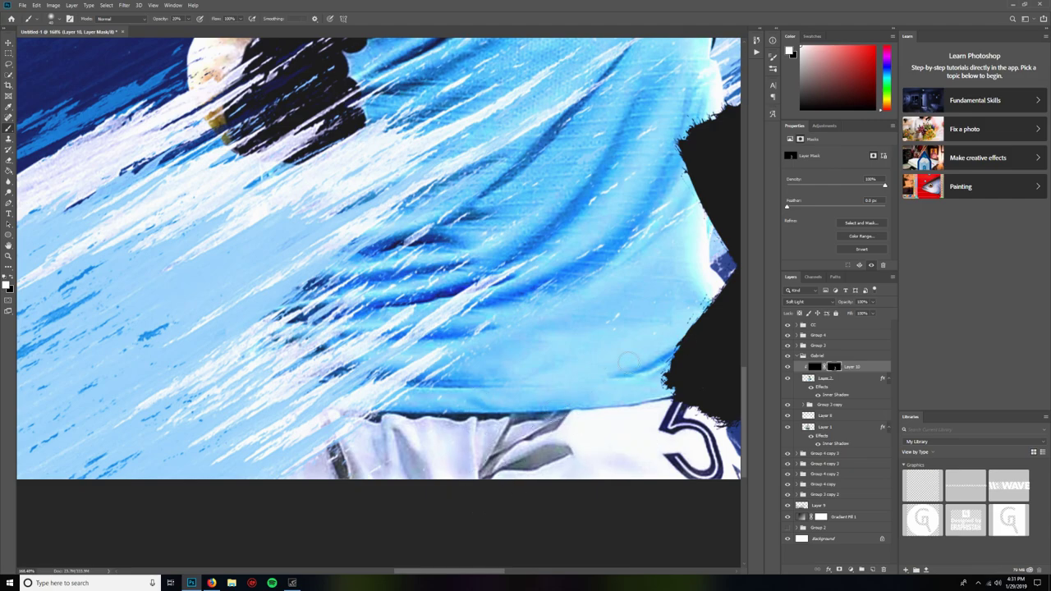
pyautogui.click(711, 260)
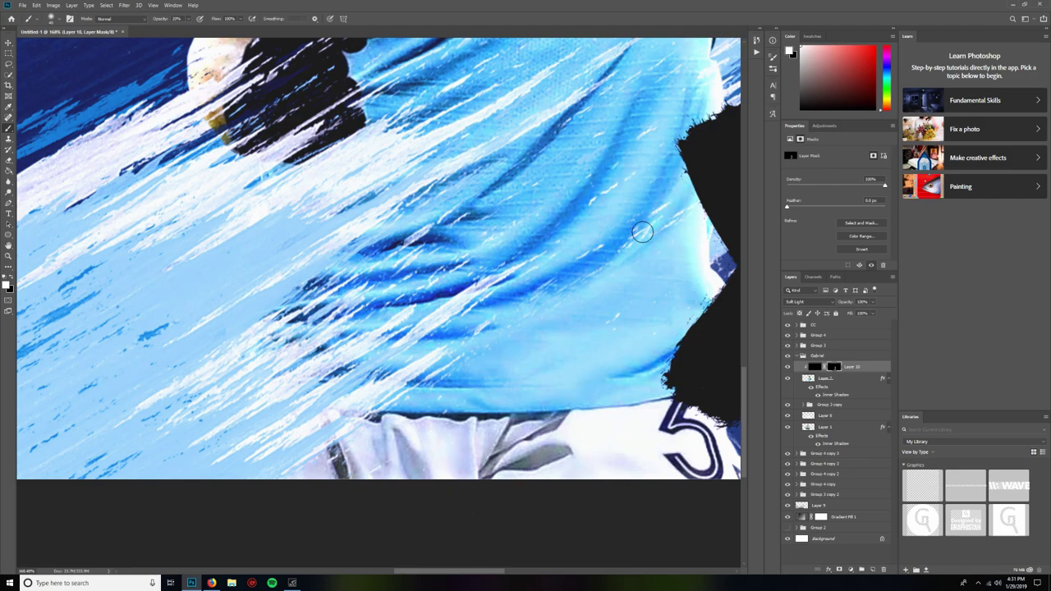
pyautogui.moveTo(642, 390)
pyautogui.mouseDown()
pyautogui.moveTo(671, 397)
pyautogui.moveTo(695, 387)
pyautogui.mouseUp()
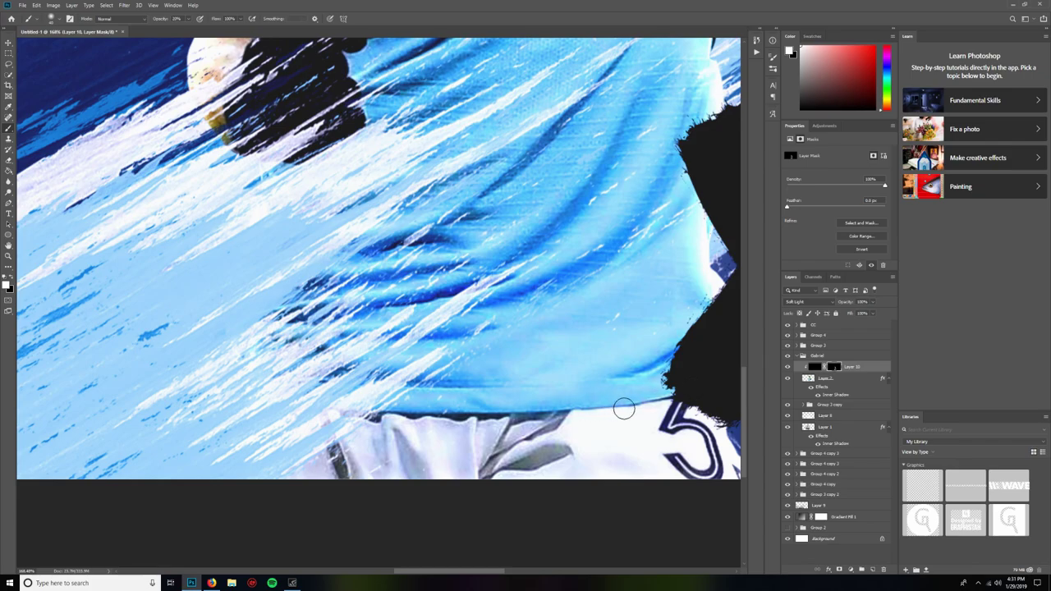
# Darken the shirt folds between the collar and the club badge and along the adjacent sleeve seam by painting white on the mask.
pyautogui.moveTo(399, 573); pyautogui.dragTo(461, 575)
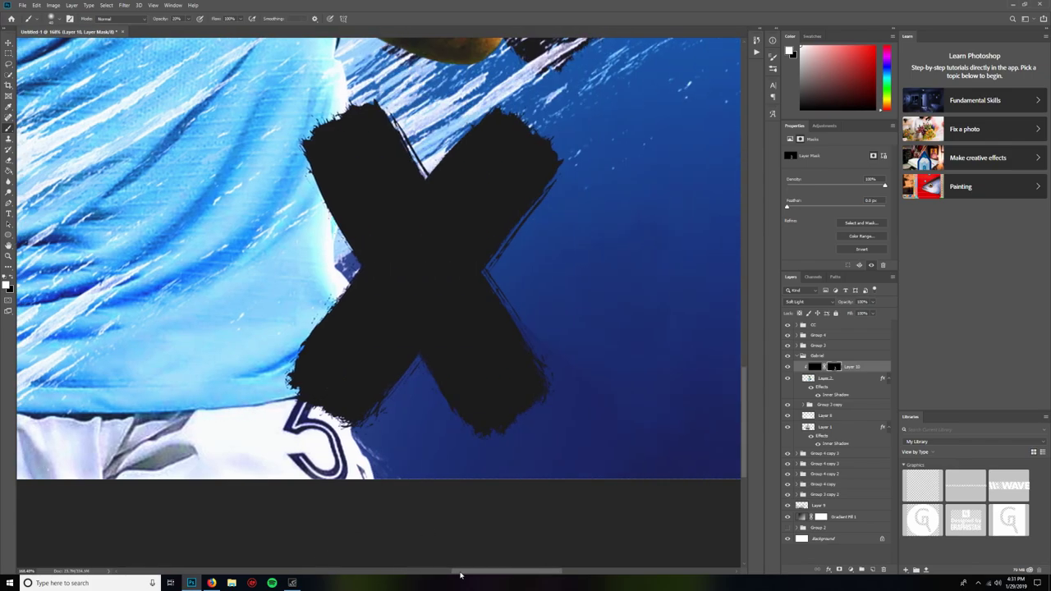
pyautogui.scroll(-12, 306, 336)
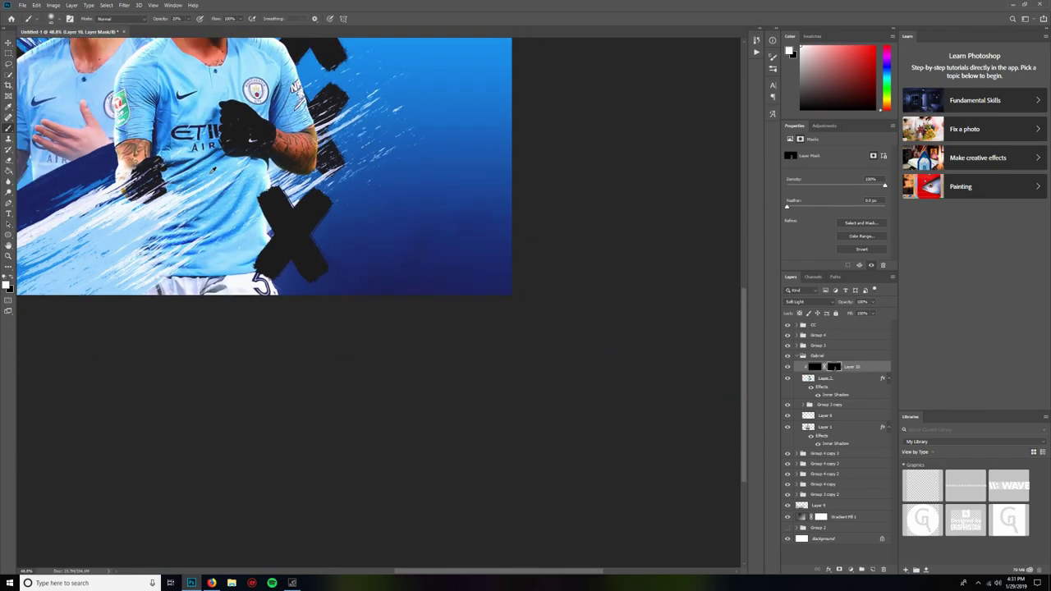
pyautogui.scroll(7, 446, 292)
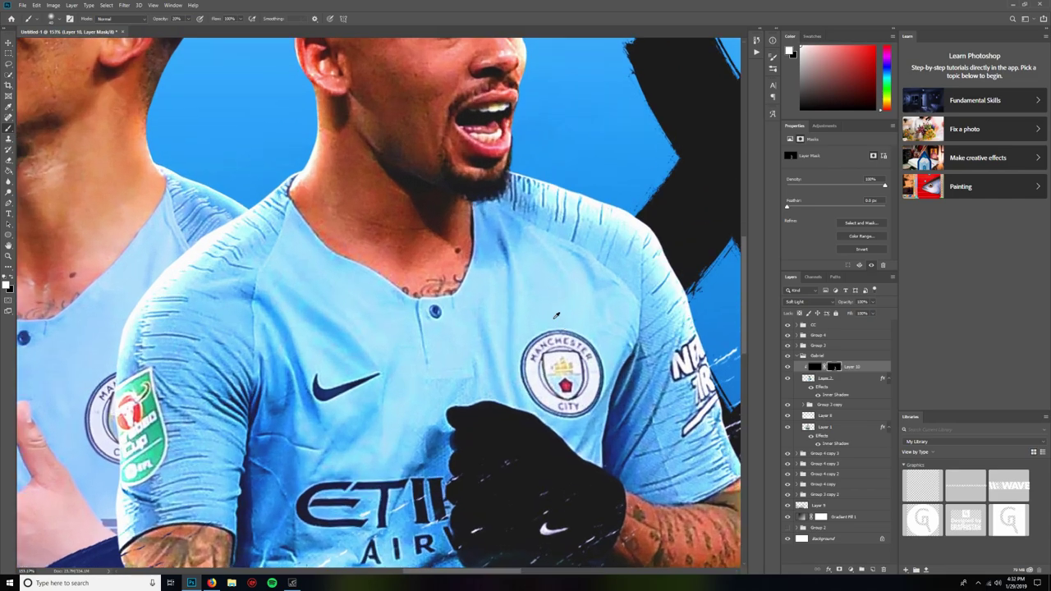
pyautogui.moveTo(503, 263)
pyautogui.mouseDown()
pyautogui.moveTo(491, 210)
pyautogui.moveTo(509, 197)
pyautogui.moveTo(502, 206)
pyautogui.moveTo(519, 206)
pyautogui.mouseUp()
pyautogui.moveTo(628, 326)
pyautogui.mouseDown()
pyautogui.moveTo(612, 344)
pyautogui.moveTo(602, 397)
pyautogui.mouseUp()
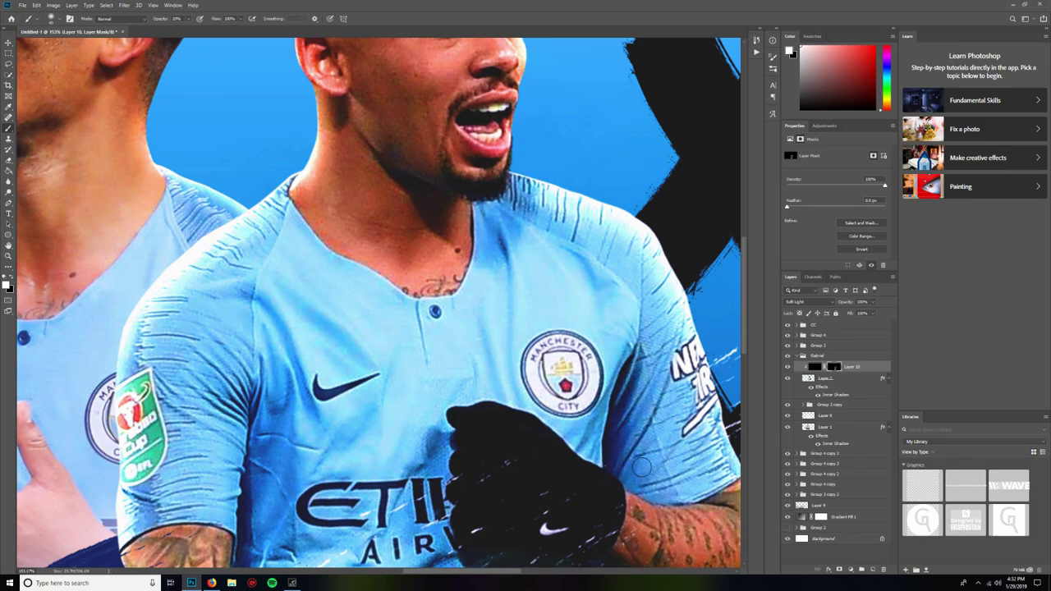
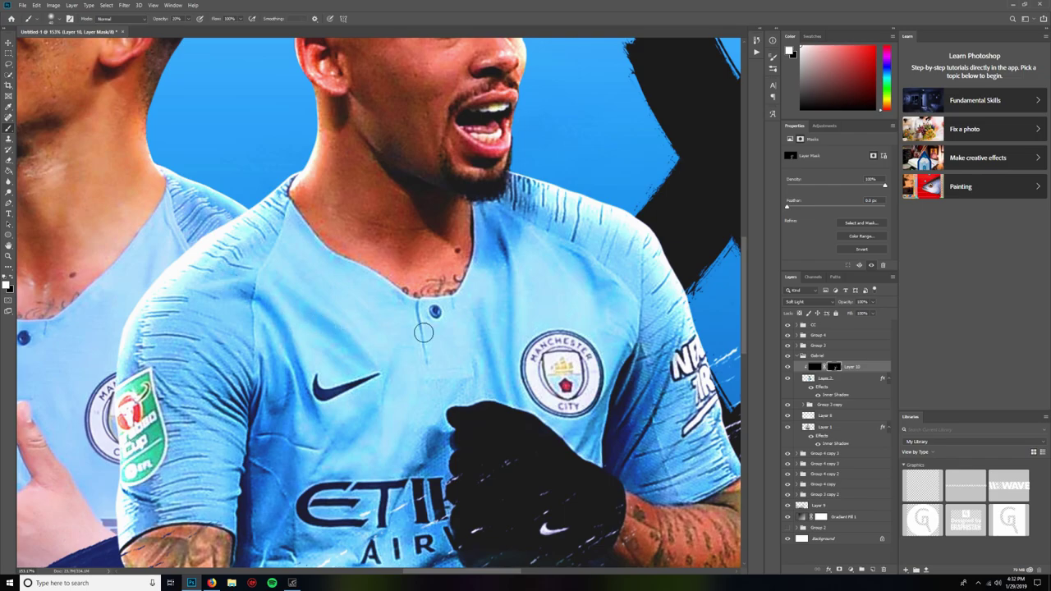
# Paint white on the mask to shade the shirt's edge just below the raised gloved hand.
pyautogui.scroll(-5, 591, 431)
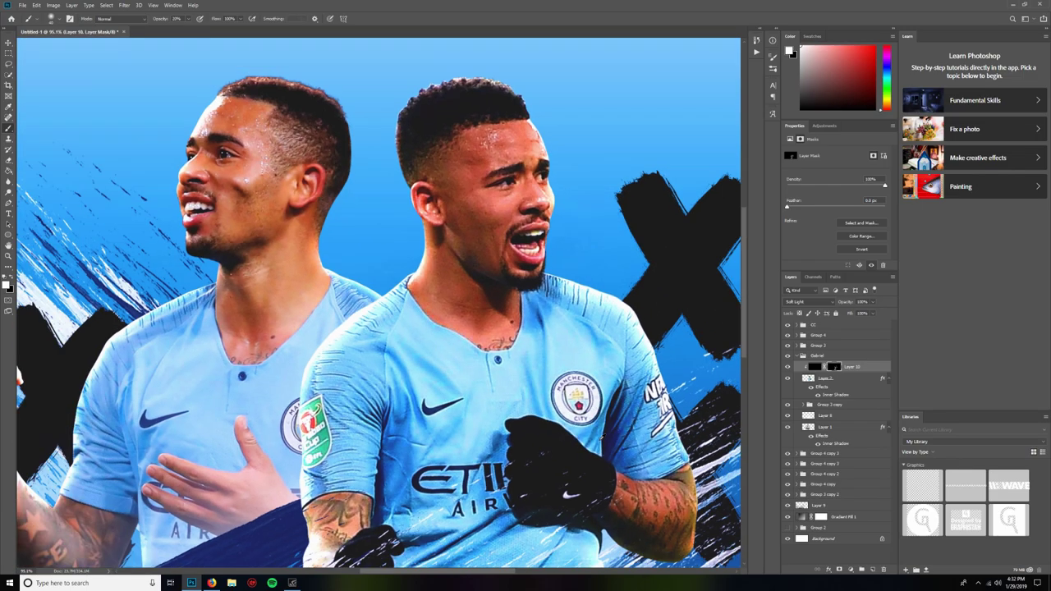
pyautogui.scroll(6, 564, 447)
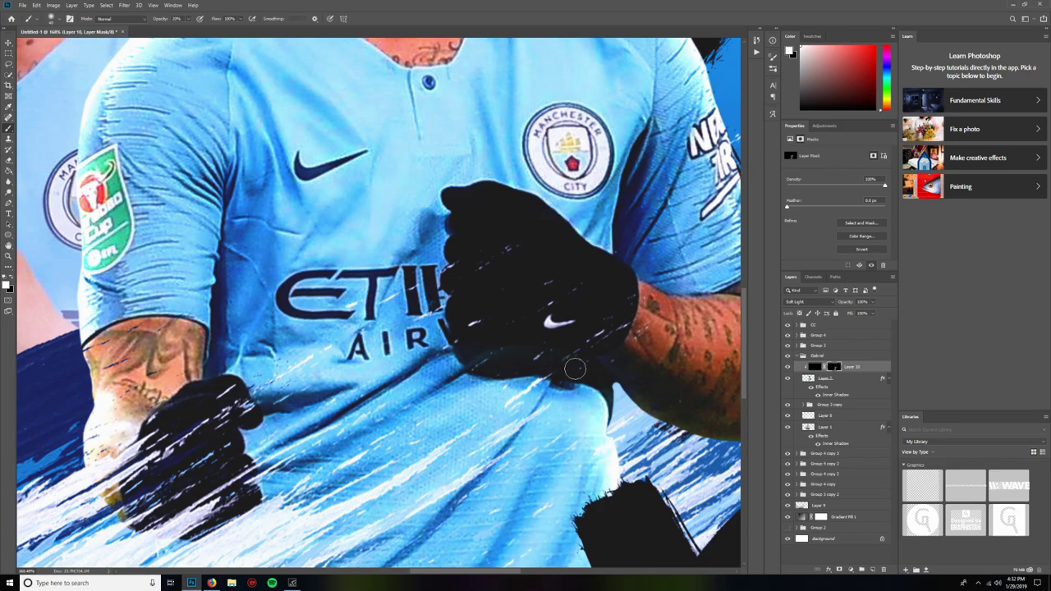
pyautogui.moveTo(596, 394); pyautogui.dragTo(609, 431)
# Examine the front player's painted shading up close and across the whole composition.
pyautogui.scroll(-3, 633, 468)
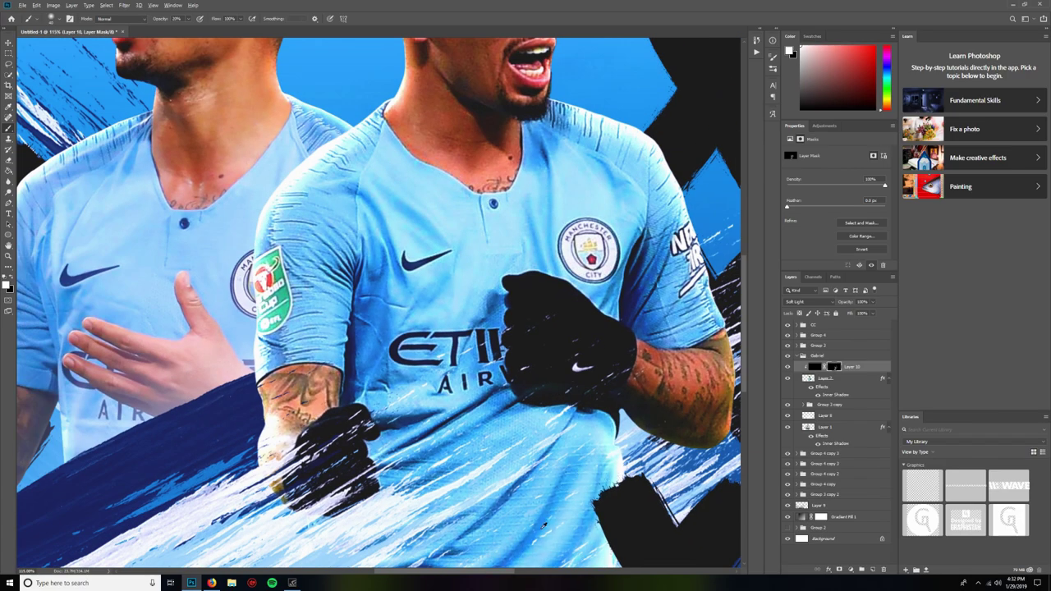
pyautogui.scroll(-6, 543, 526)
pyautogui.scroll(1, 328, 390)
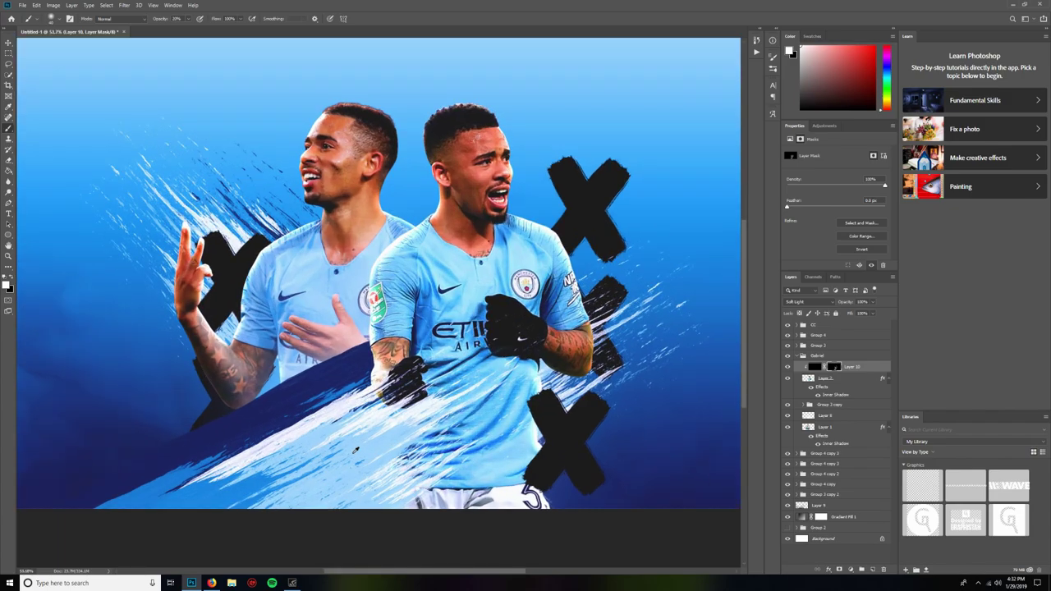
pyautogui.scroll(3, 387, 287)
pyautogui.hotkey('ctrl', '0')
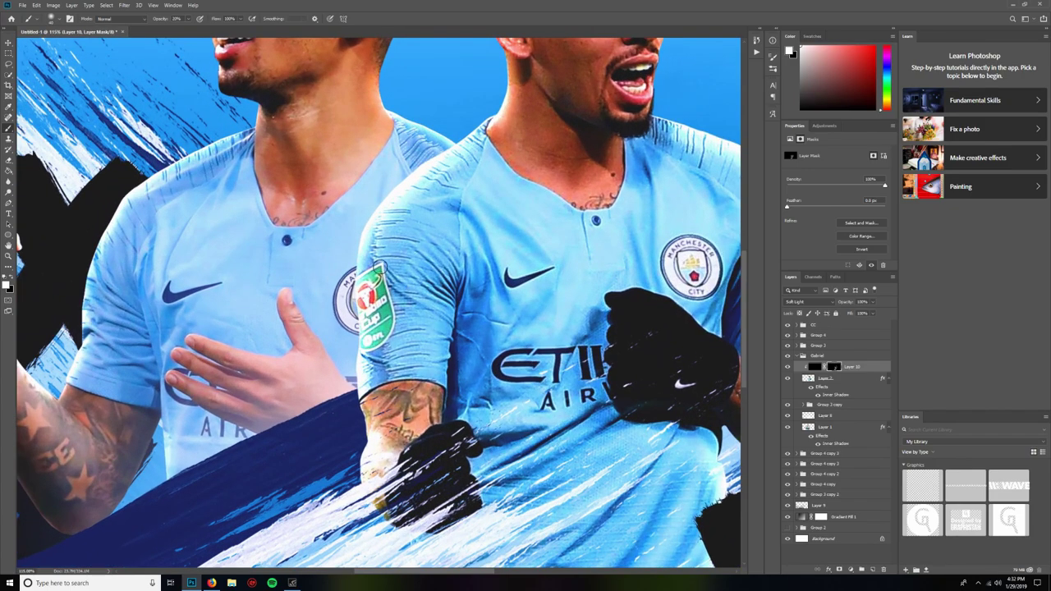
pyautogui.scroll(-5, 298, 328)
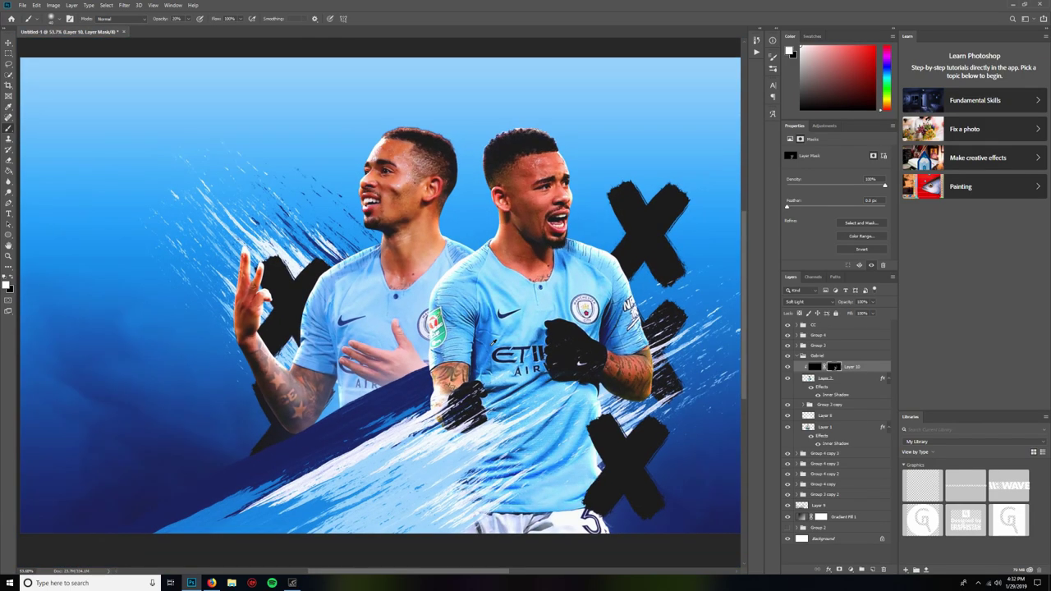
pyautogui.scroll(8, 460, 249)
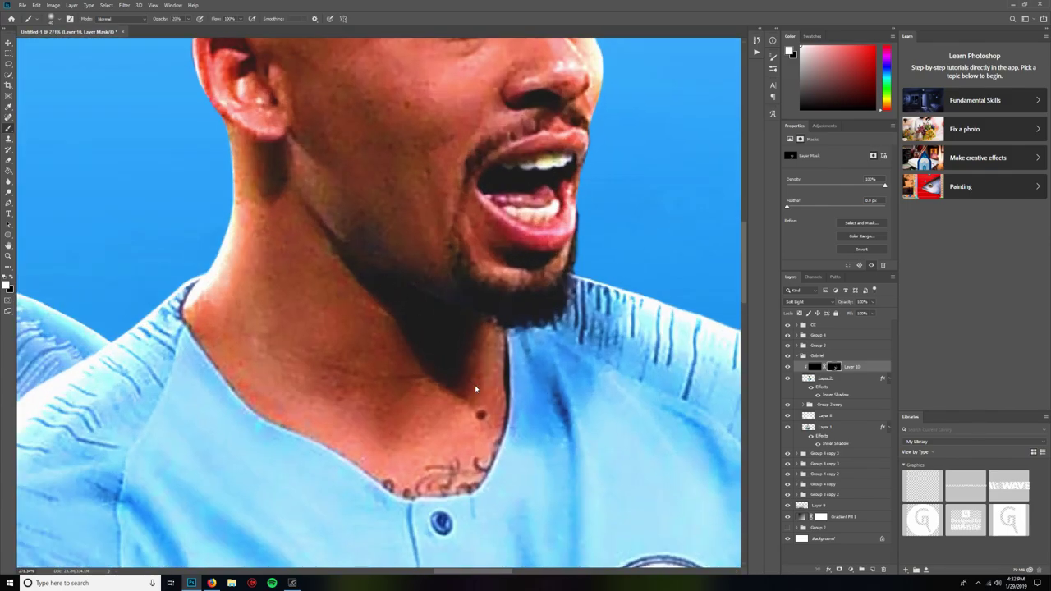
pyautogui.moveTo(475, 389); pyautogui.dragTo(482, 312)
pyautogui.scroll(-8, 633, 481)
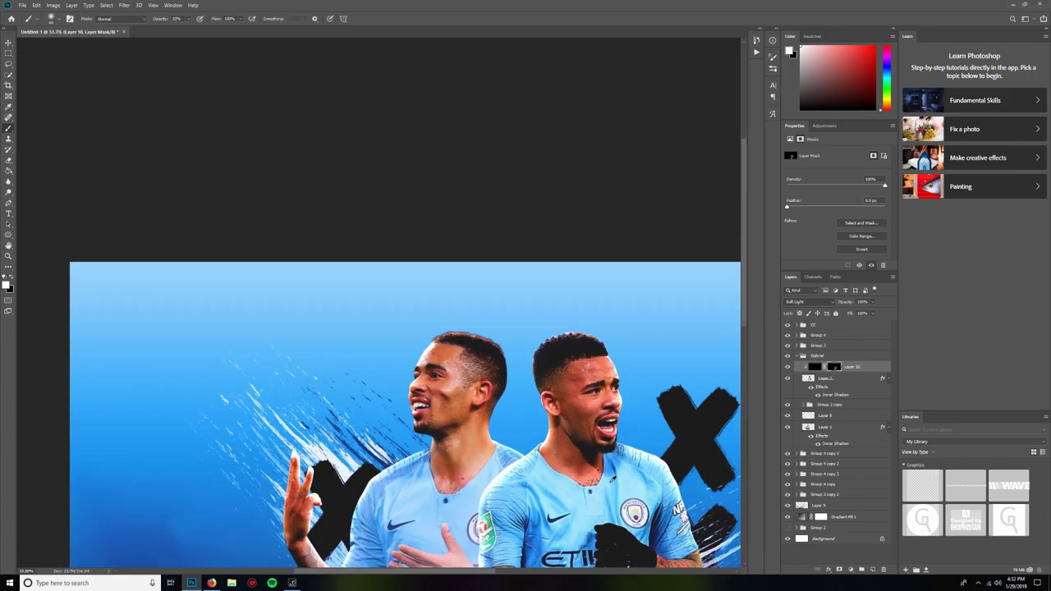
pyautogui.scroll(-3, 613, 480)
pyautogui.scroll(2, 401, 375)
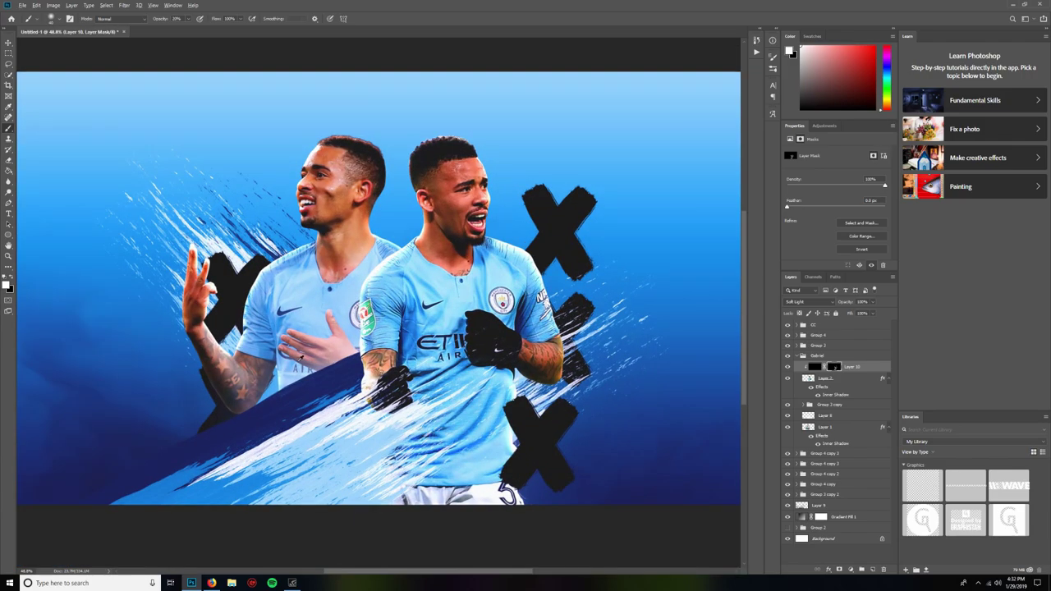
pyautogui.scroll(-1, 300, 355)
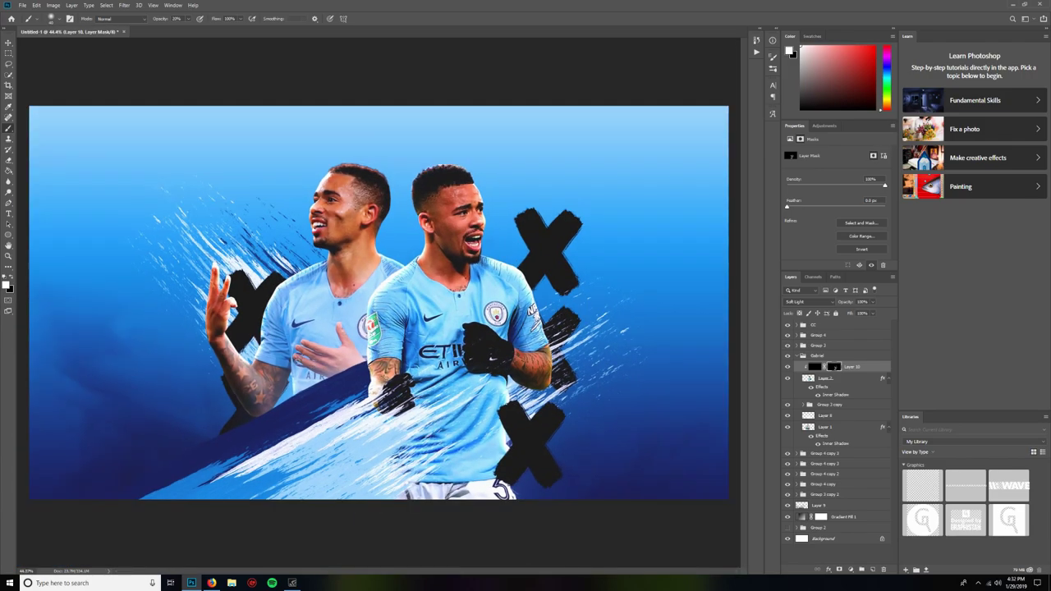
pyautogui.scroll(-2, 301, 356)
pyautogui.scroll(-1, 301, 356)
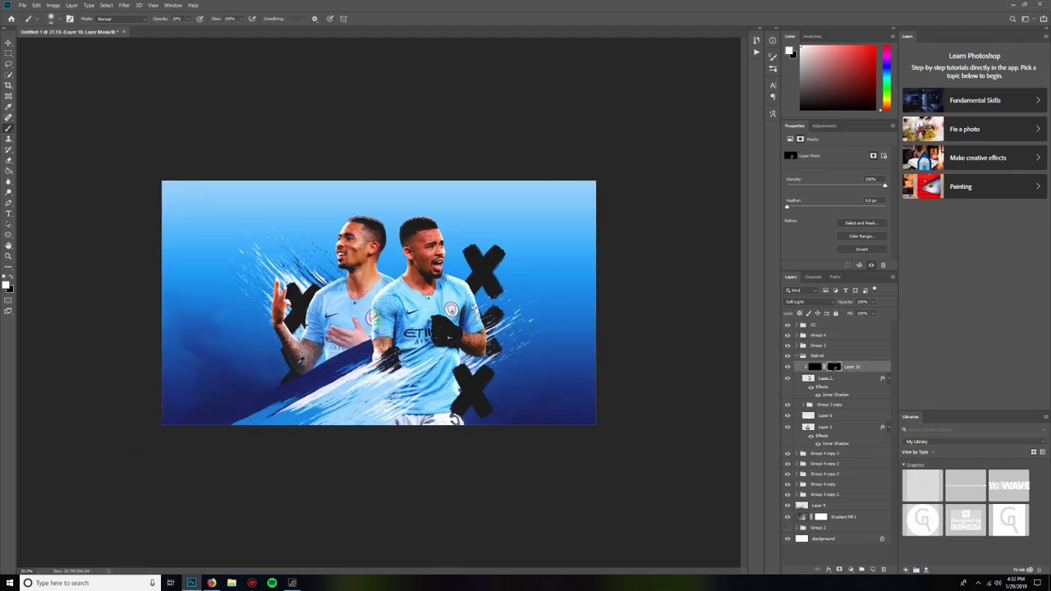
pyautogui.scroll(2, 300, 356)
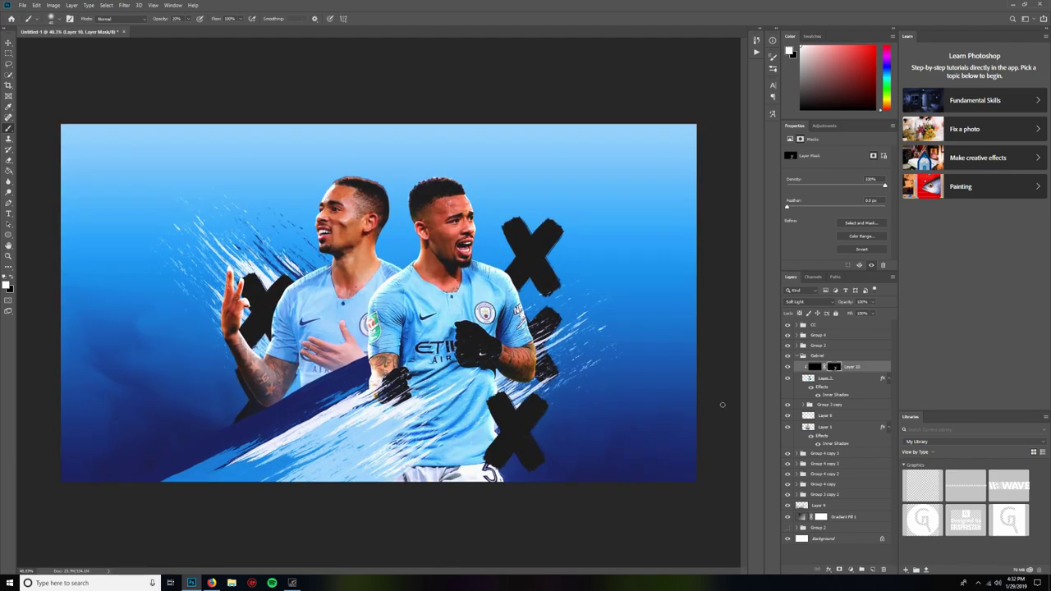
# Add a new layer clipped to the back player's cutout and fill it with black.
pyautogui.click(826, 431)
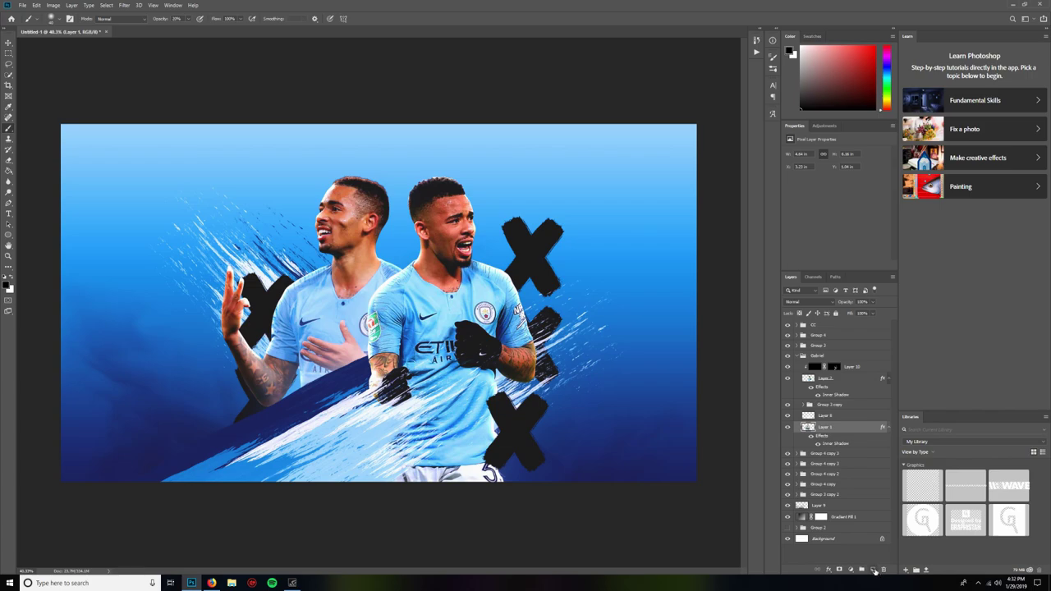
pyautogui.click(874, 570)
pyautogui.keyDown('alt'); pyautogui.click(813, 432); pyautogui.keyUp('alt')
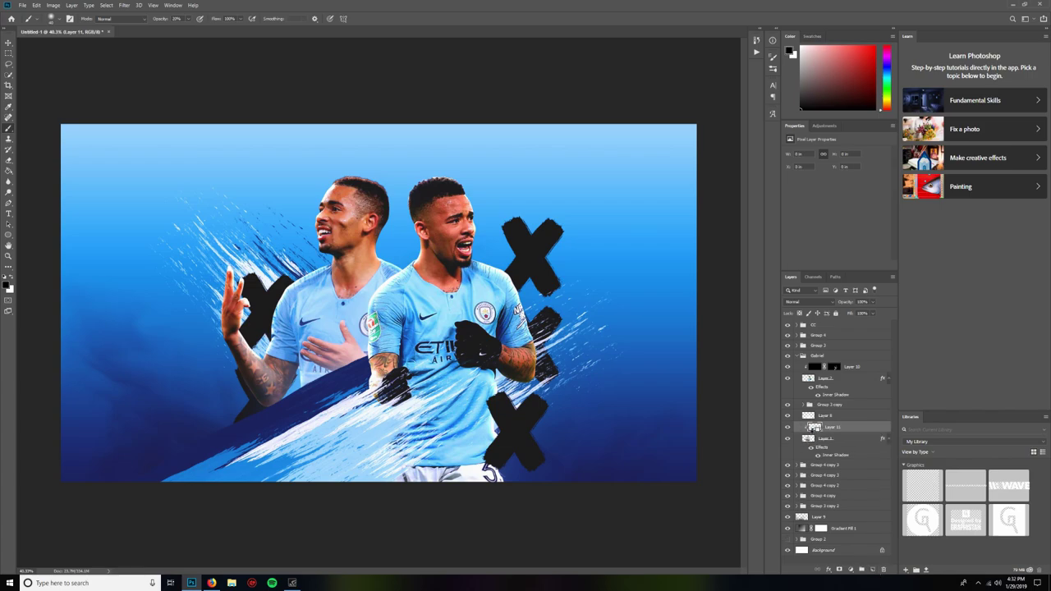
pyautogui.click(8, 172)
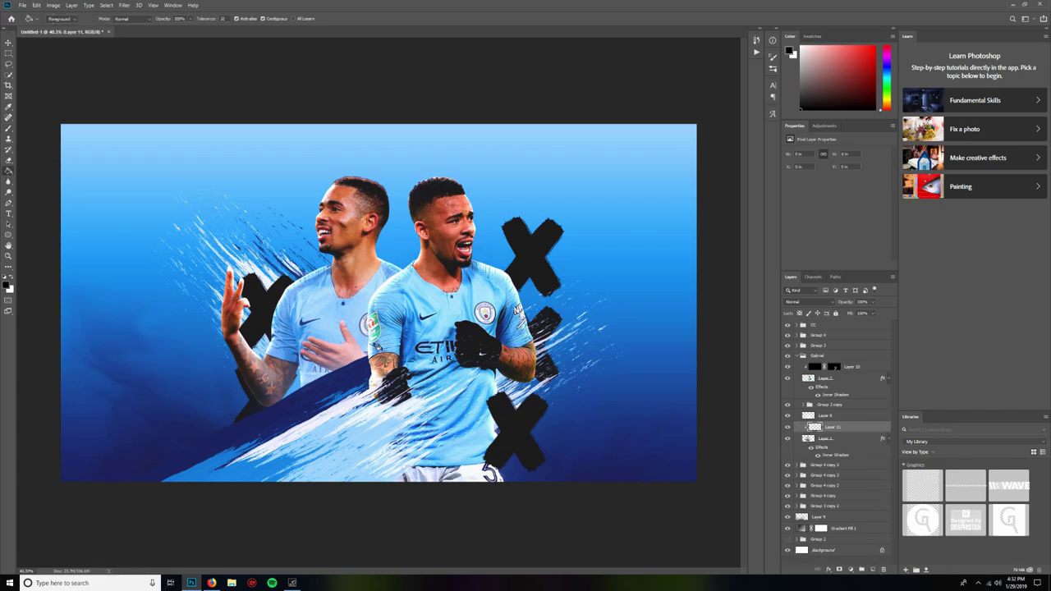
pyautogui.click(358, 333)
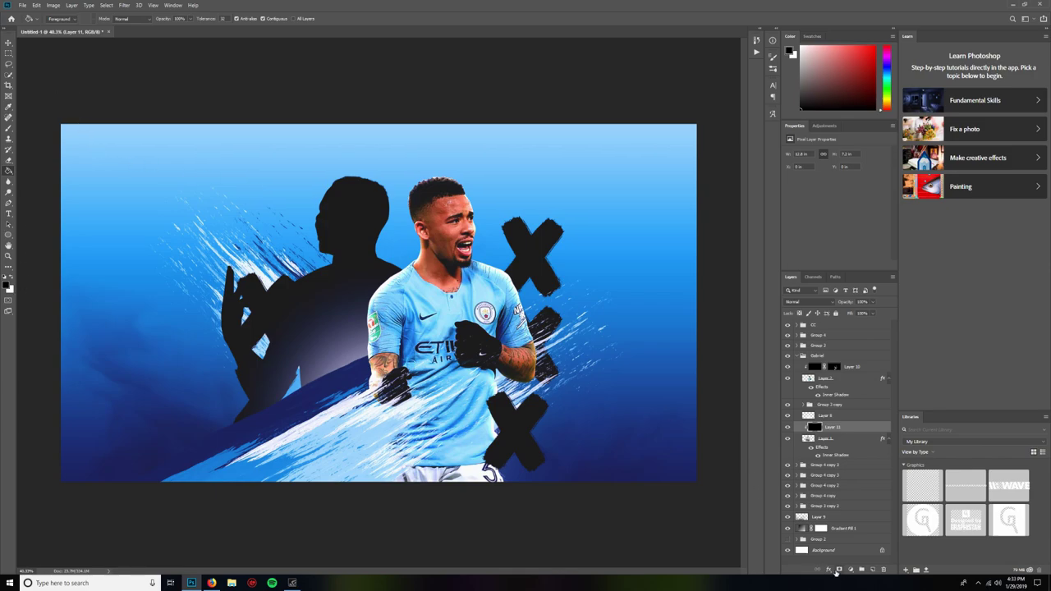
# Add a layer mask to the back player's black clipped layer and set its blend mode to Soft Light.
pyautogui.click(838, 570)
pyautogui.click(813, 428)
pyautogui.click(809, 301)
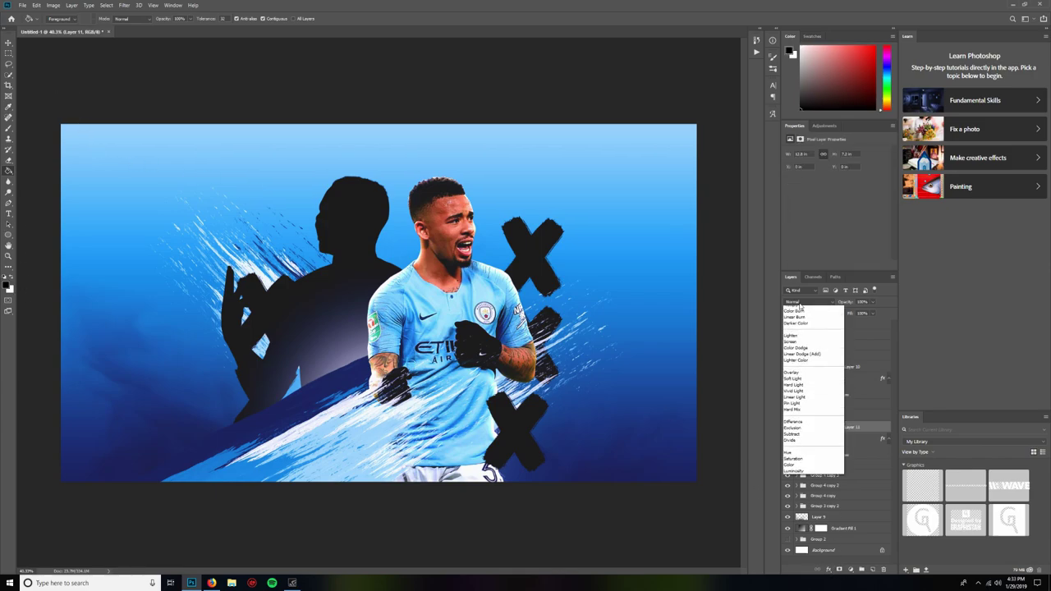
pyautogui.click(793, 408)
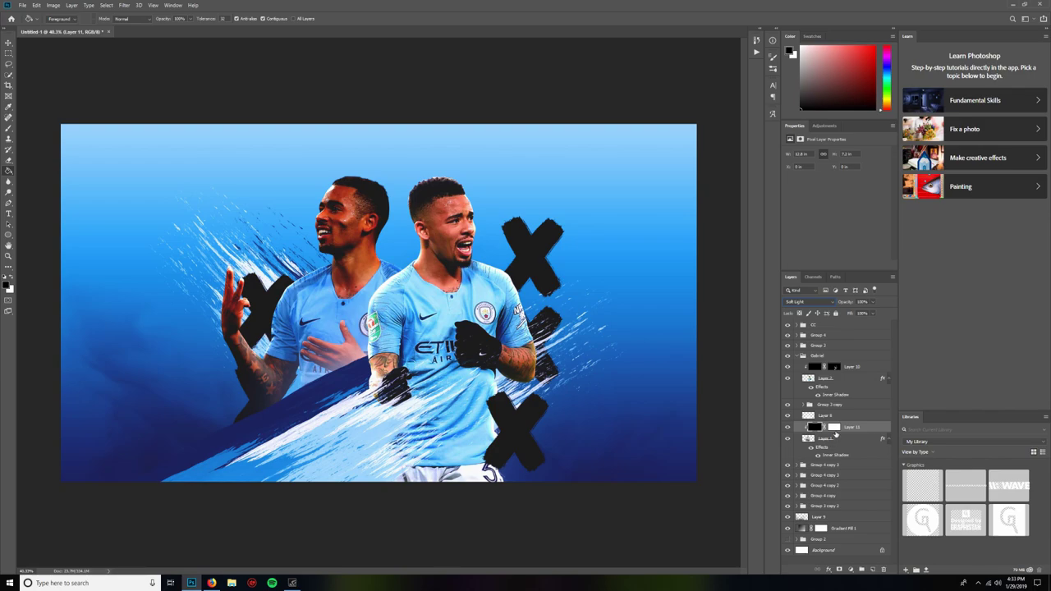
# Fill the layer mask of the back player's Soft Light layer with black.
pyautogui.click(834, 430)
pyautogui.click(11, 278)
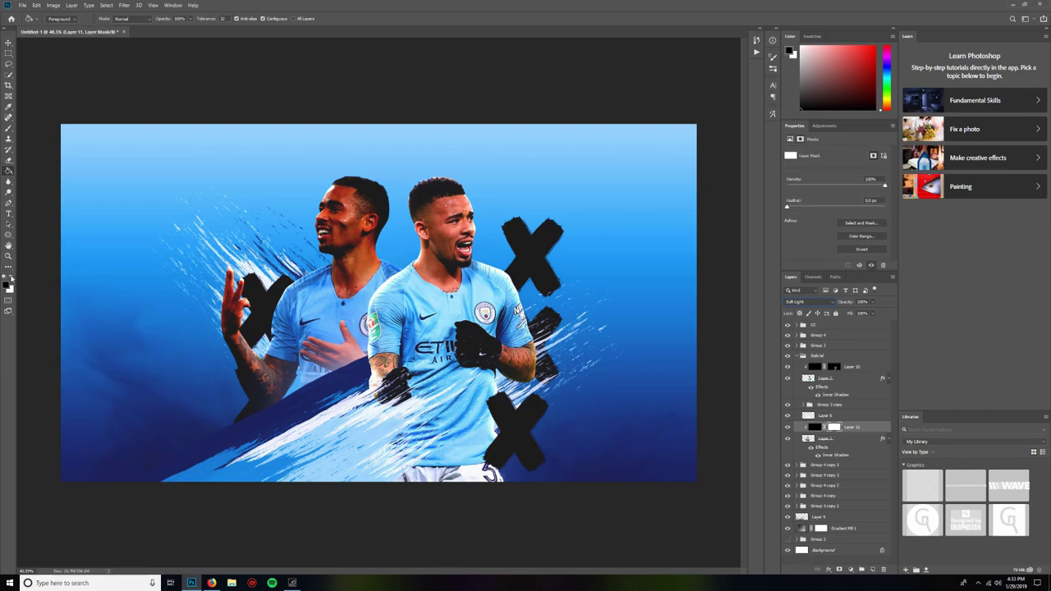
pyautogui.click(279, 317)
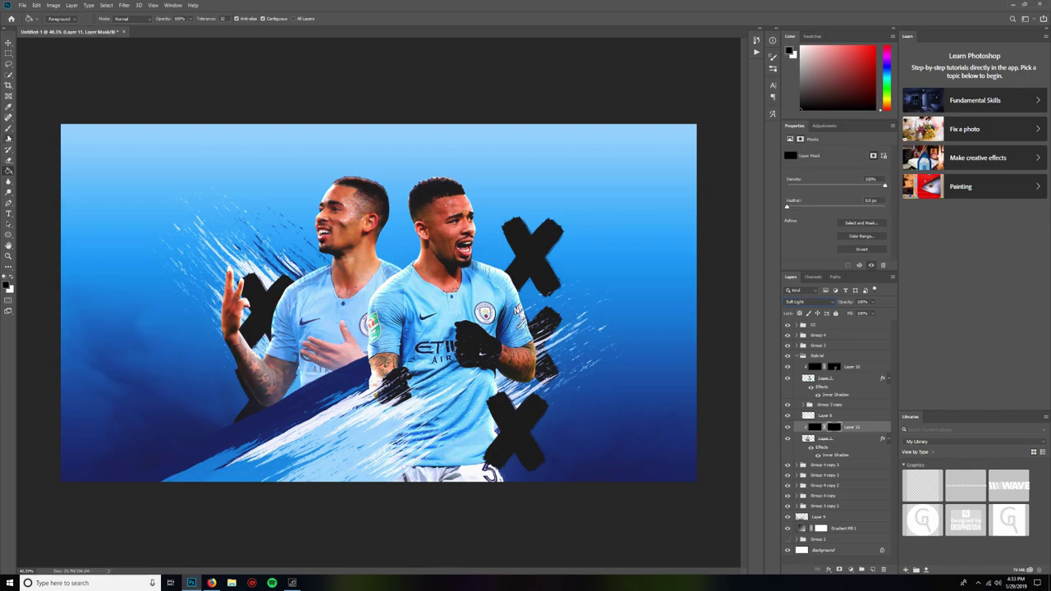
# Brush white on the mask to shade the back player's sleeve folds and the shirt along the inner arm.
pyautogui.click(8, 128)
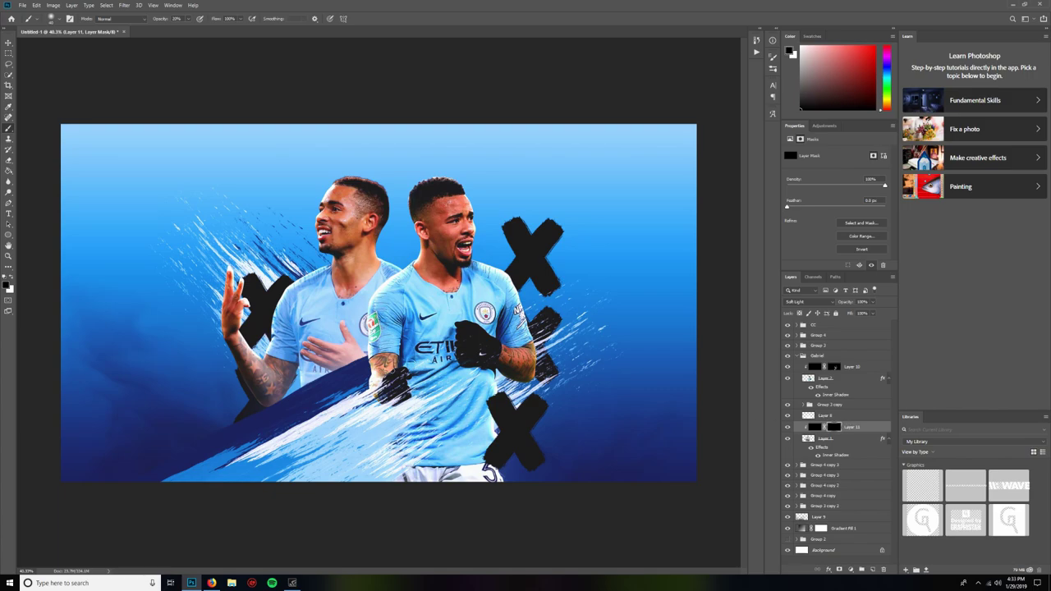
pyautogui.scroll(6, 272, 352)
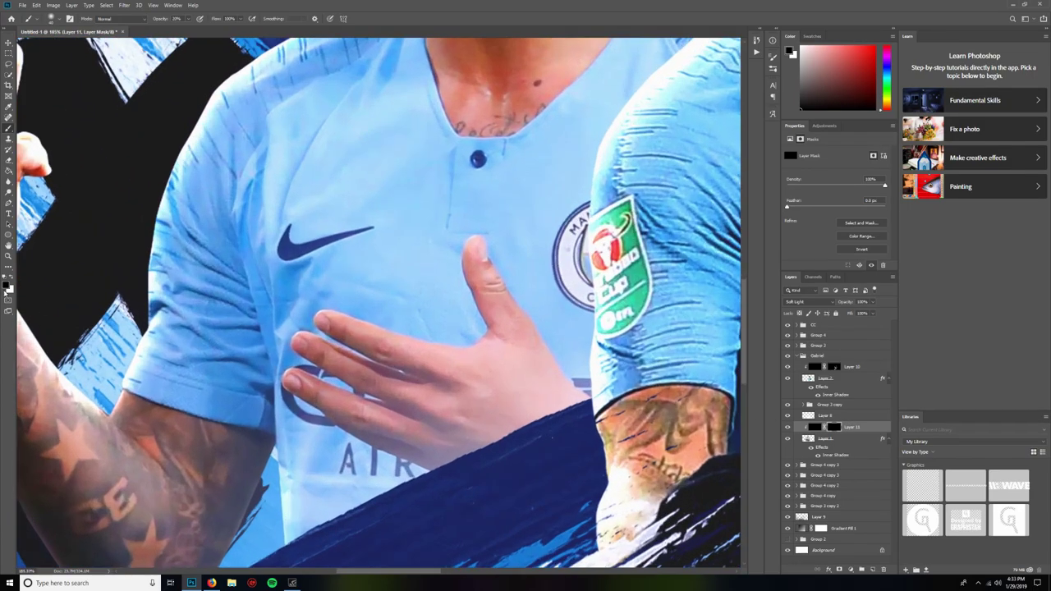
pyautogui.click(10, 279)
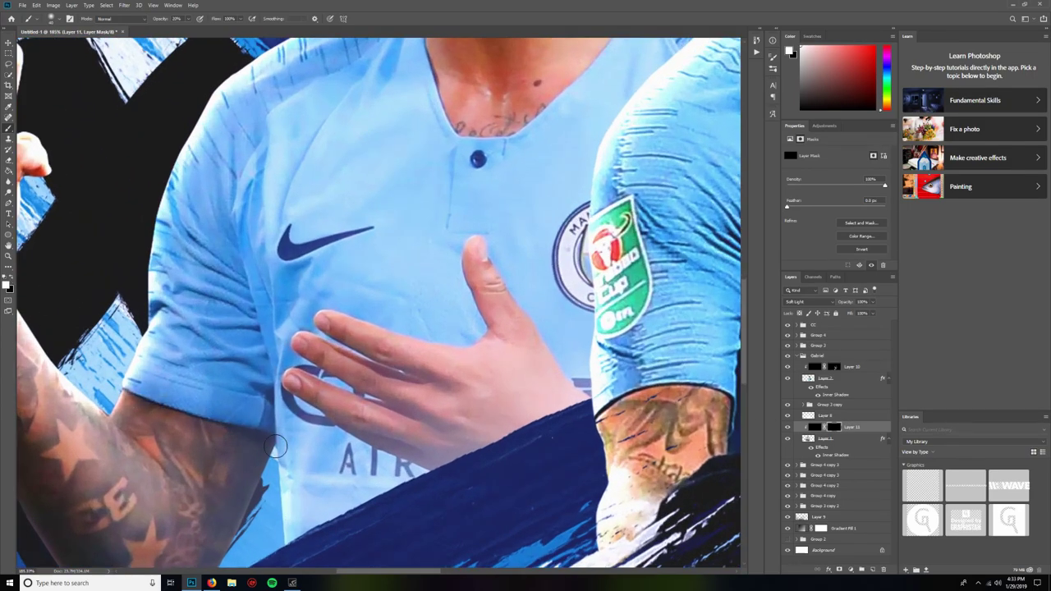
pyautogui.moveTo(180, 328)
pyautogui.mouseDown()
pyautogui.moveTo(254, 375)
pyautogui.moveTo(254, 366)
pyautogui.moveTo(271, 401)
pyautogui.moveTo(224, 287)
pyautogui.moveTo(165, 266)
pyautogui.moveTo(157, 291)
pyautogui.moveTo(194, 343)
pyautogui.moveTo(228, 346)
pyautogui.moveTo(209, 355)
pyautogui.moveTo(222, 325)
pyautogui.moveTo(183, 317)
pyautogui.moveTo(236, 292)
pyautogui.moveTo(154, 229)
pyautogui.moveTo(222, 184)
pyautogui.moveTo(259, 376)
pyautogui.moveTo(272, 335)
pyautogui.moveTo(257, 268)
pyautogui.moveTo(257, 402)
pyautogui.moveTo(275, 533)
pyautogui.moveTo(282, 481)
pyautogui.moveTo(252, 273)
pyautogui.moveTo(250, 297)
pyautogui.moveTo(300, 212)
pyautogui.moveTo(324, 114)
pyautogui.moveTo(261, 251)
pyautogui.moveTo(271, 314)
pyautogui.moveTo(294, 264)
pyautogui.moveTo(278, 367)
pyautogui.moveTo(313, 317)
pyautogui.moveTo(269, 390)
pyautogui.mouseUp()
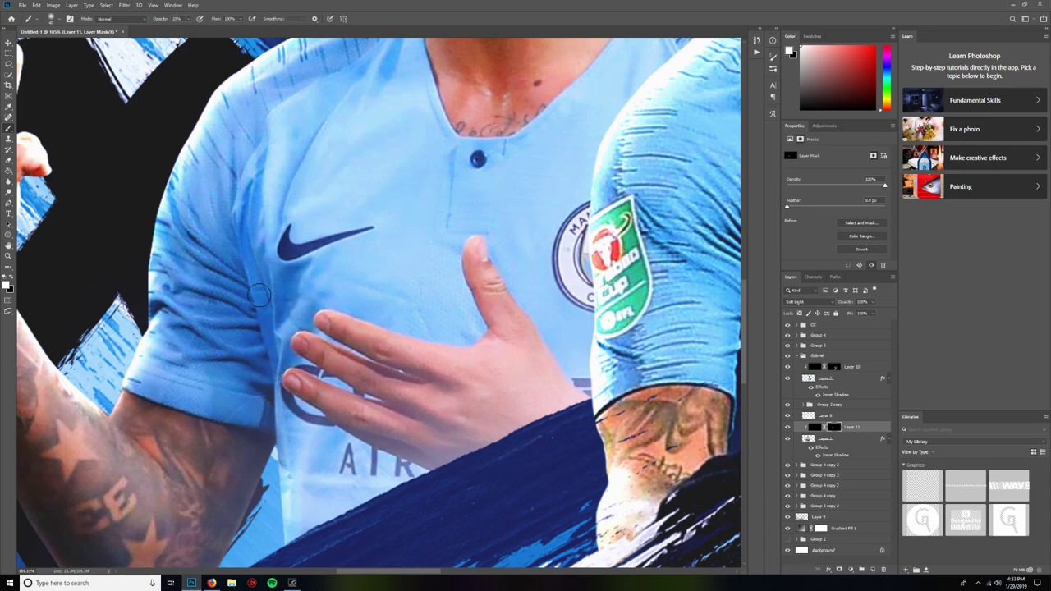
pyautogui.moveTo(259, 295)
pyautogui.mouseDown()
pyautogui.moveTo(260, 177)
pyautogui.moveTo(249, 260)
pyautogui.moveTo(273, 382)
pyautogui.mouseUp()
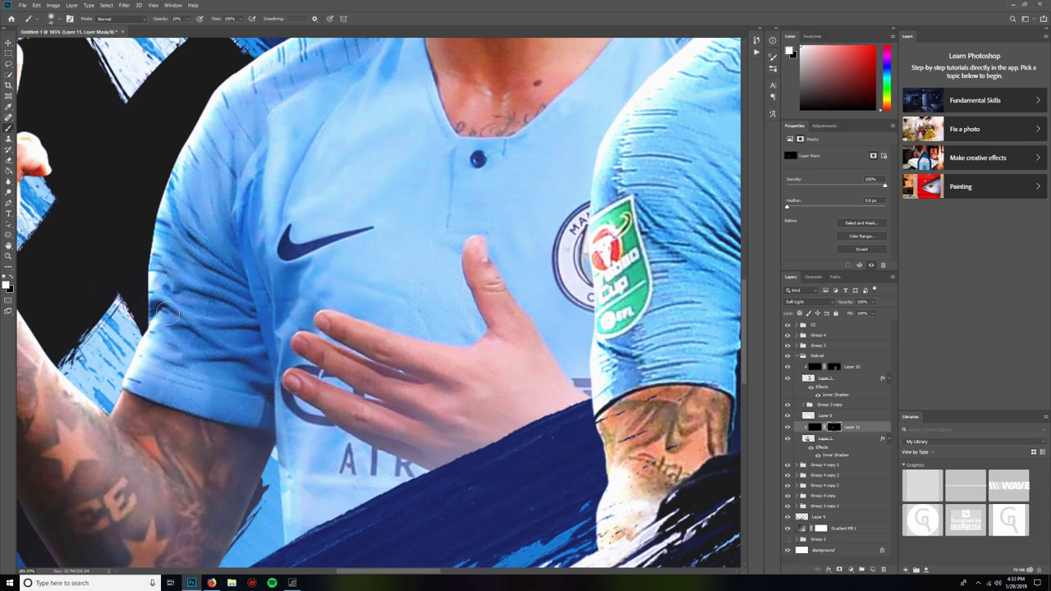
pyautogui.moveTo(167, 313); pyautogui.dragTo(199, 355)
# Continue painting white on the mask to shade the back player's upper body and the shirt's side beside the sleeve.
pyautogui.scroll(3, 348, 312)
pyautogui.moveTo(416, 113)
pyautogui.mouseDown()
pyautogui.moveTo(300, 201)
pyautogui.moveTo(258, 210)
pyautogui.moveTo(399, 125)
pyautogui.moveTo(324, 159)
pyautogui.moveTo(422, 130)
pyautogui.moveTo(373, 179)
pyautogui.moveTo(287, 333)
pyautogui.moveTo(423, 137)
pyautogui.moveTo(423, 216)
pyautogui.moveTo(428, 178)
pyautogui.moveTo(468, 264)
pyautogui.mouseUp()
pyautogui.scroll(-5, 468, 265)
pyautogui.scroll(3, 524, 398)
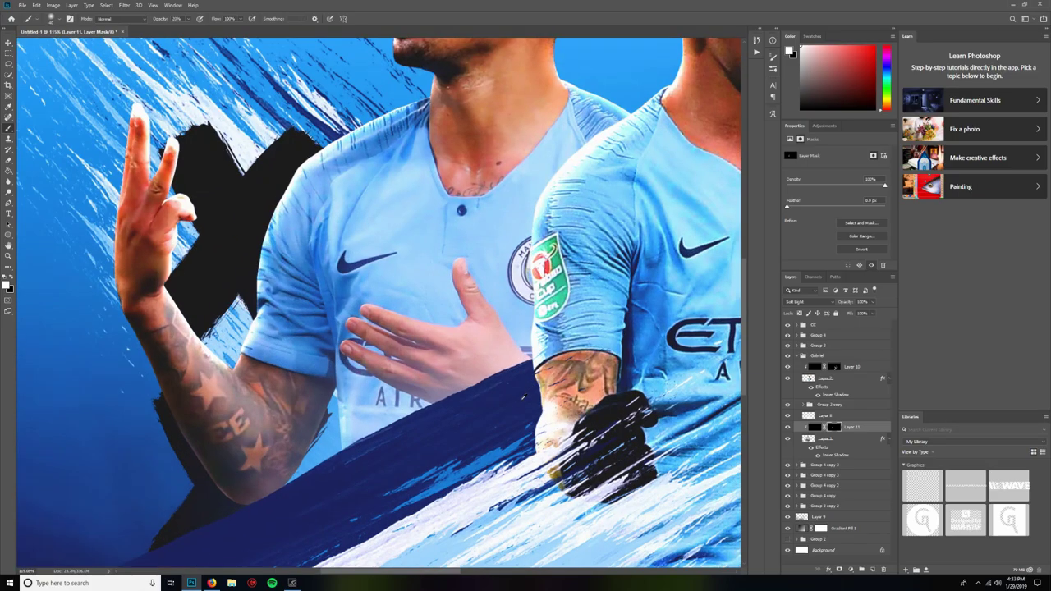
pyautogui.scroll(2, 523, 397)
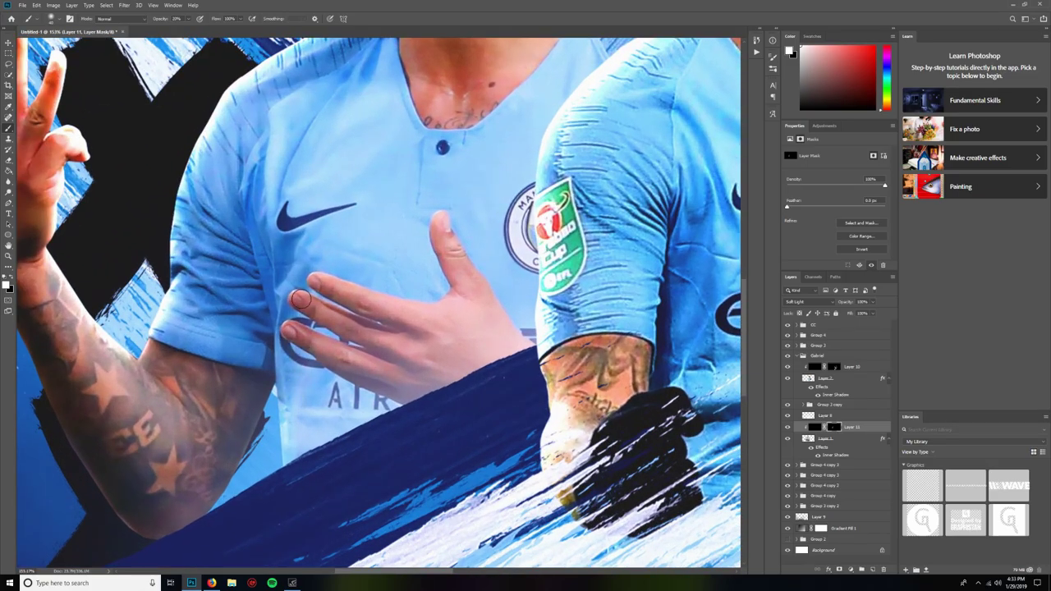
pyautogui.moveTo(258, 211)
pyautogui.mouseDown()
pyautogui.moveTo(251, 293)
pyautogui.moveTo(273, 379)
pyautogui.mouseUp()
# Examine the back player's painted shading up close and across the whole composition.
pyautogui.scroll(-4, 303, 368)
pyautogui.scroll(2, 493, 345)
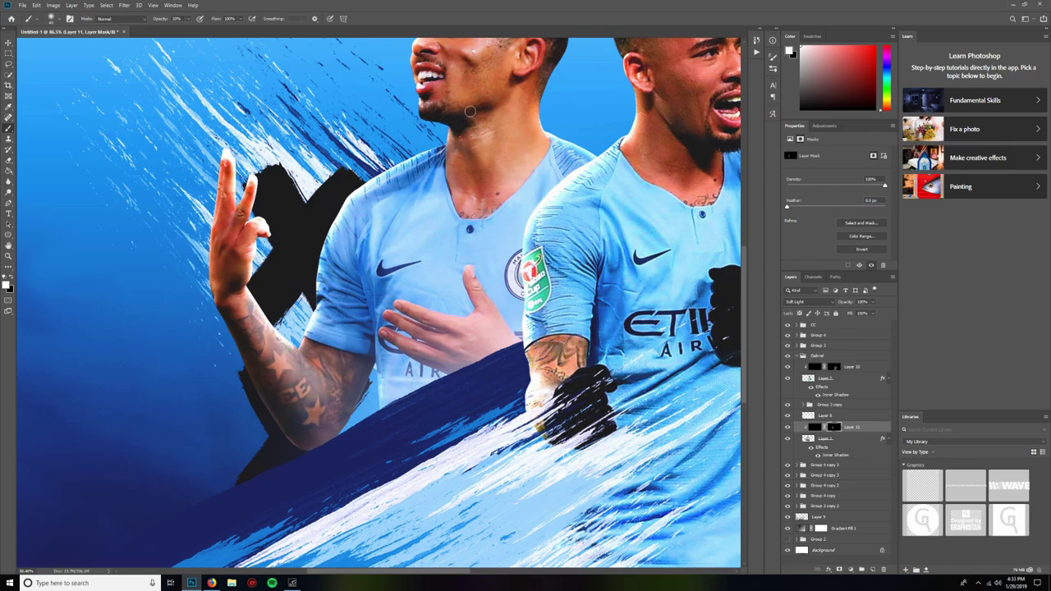
pyautogui.scroll(-3, 400, 182)
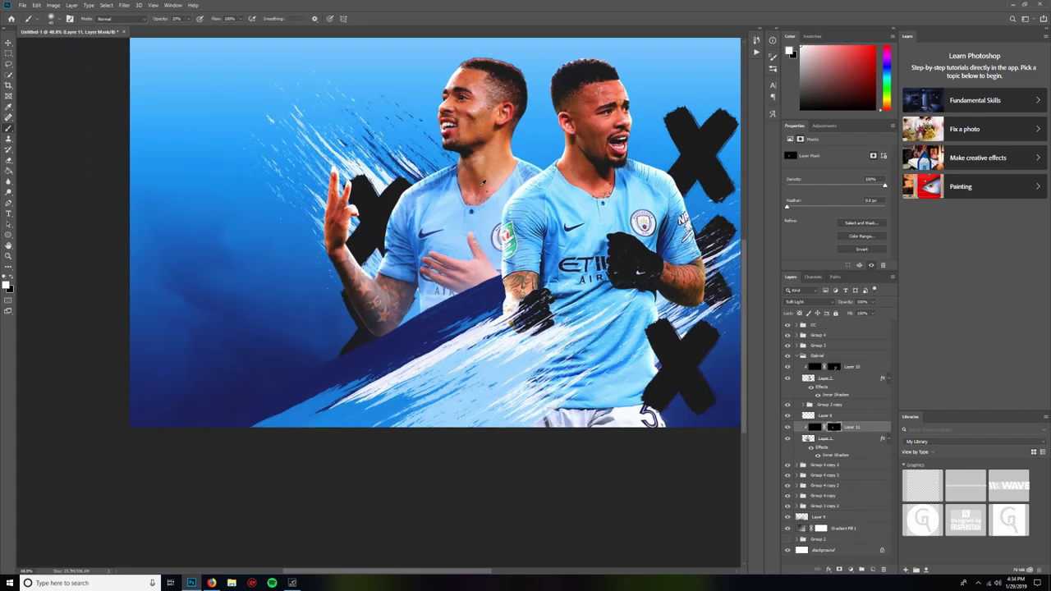
pyautogui.scroll(5, 482, 187)
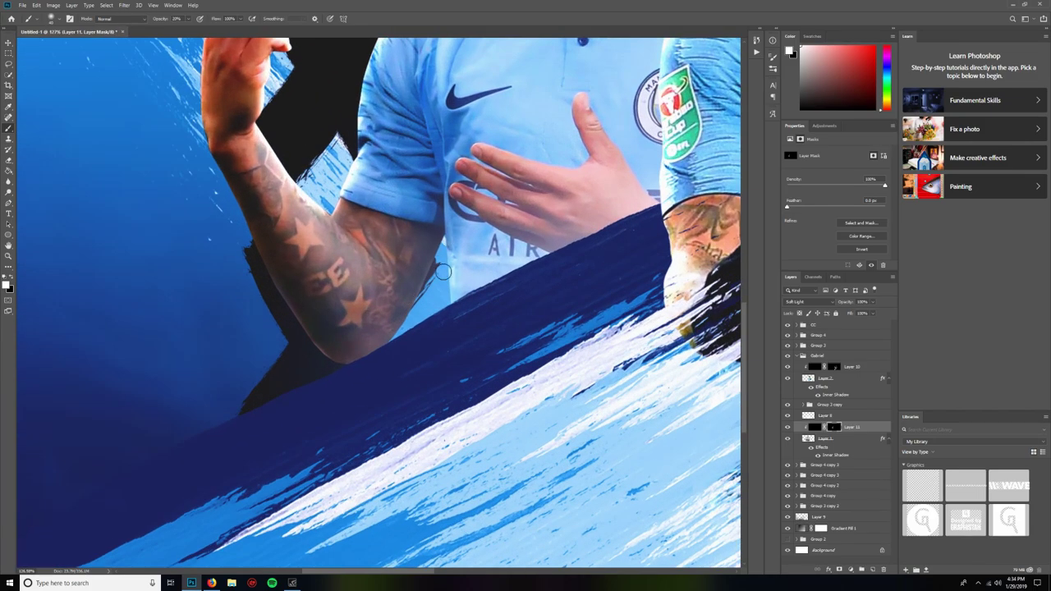
pyautogui.scroll(-2, 385, 385)
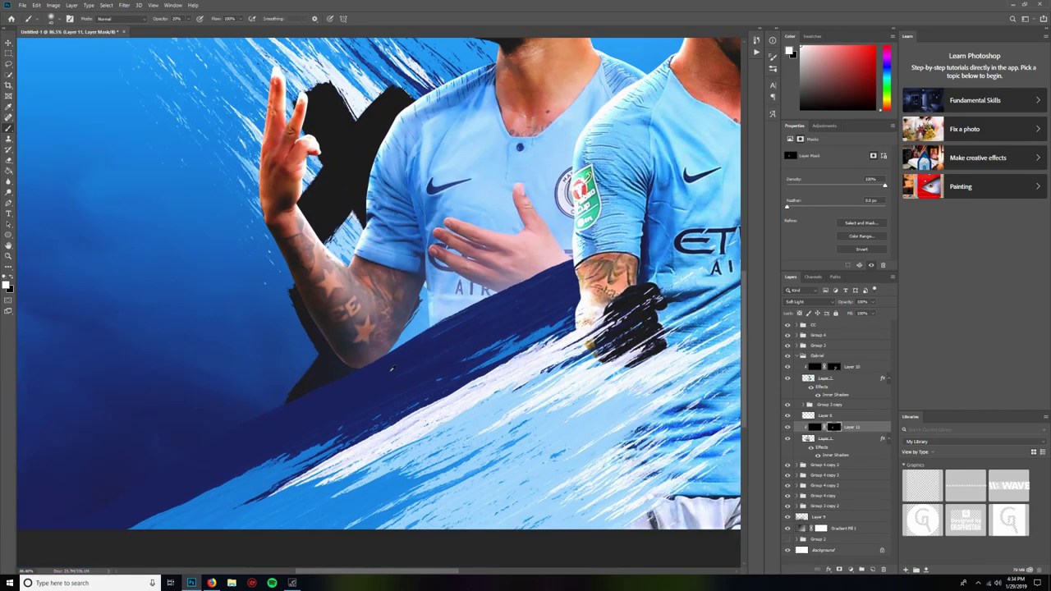
pyautogui.scroll(-3, 267, 234)
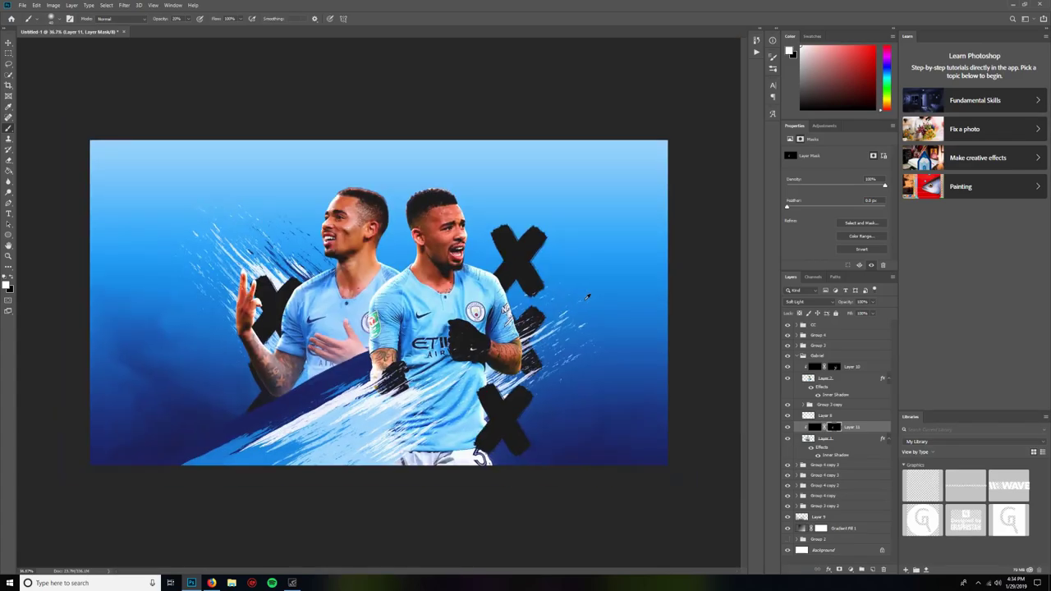
pyautogui.scroll(3, 300, 237)
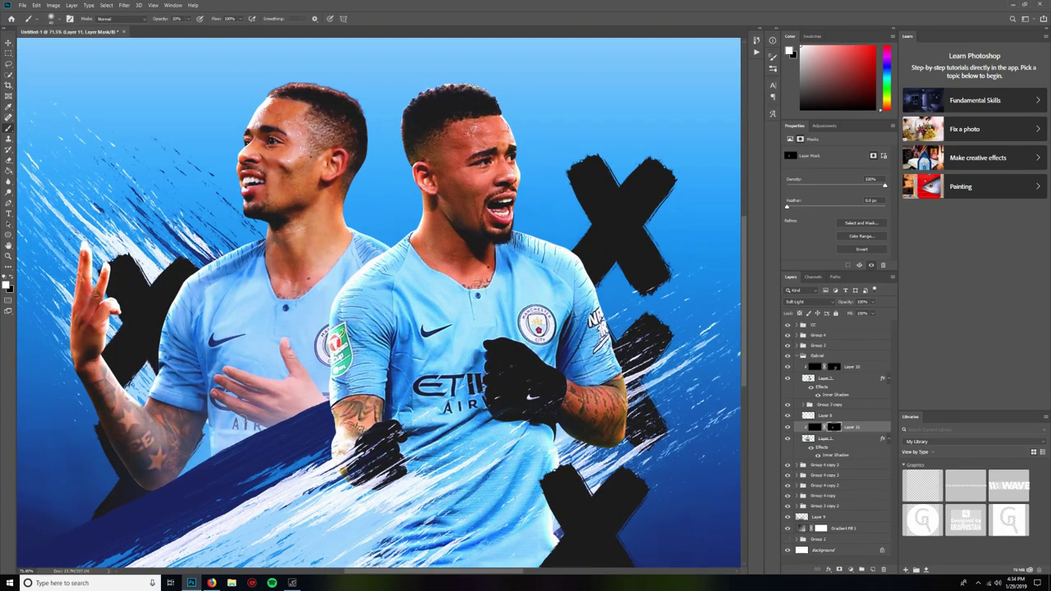
pyautogui.scroll(3, 296, 345)
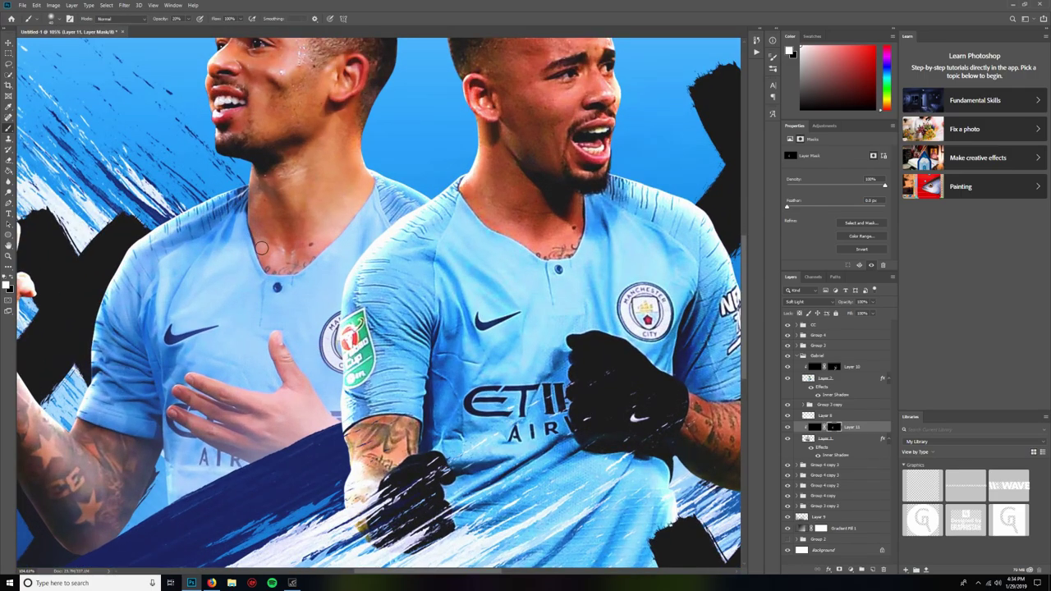
pyautogui.scroll(-4, 371, 327)
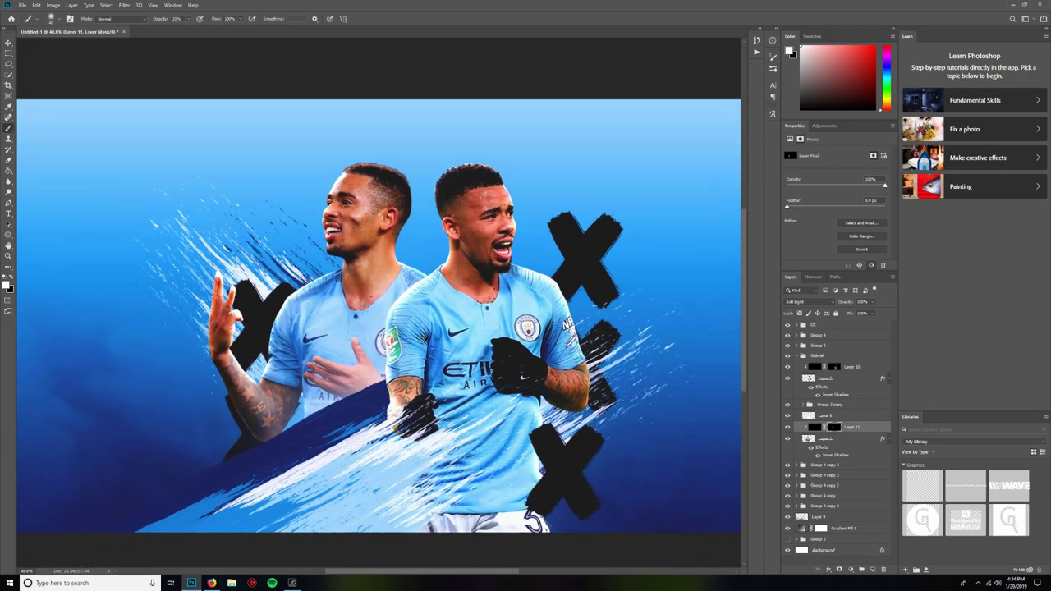
pyautogui.scroll(1, 278, 371)
pyautogui.scroll(5, 279, 369)
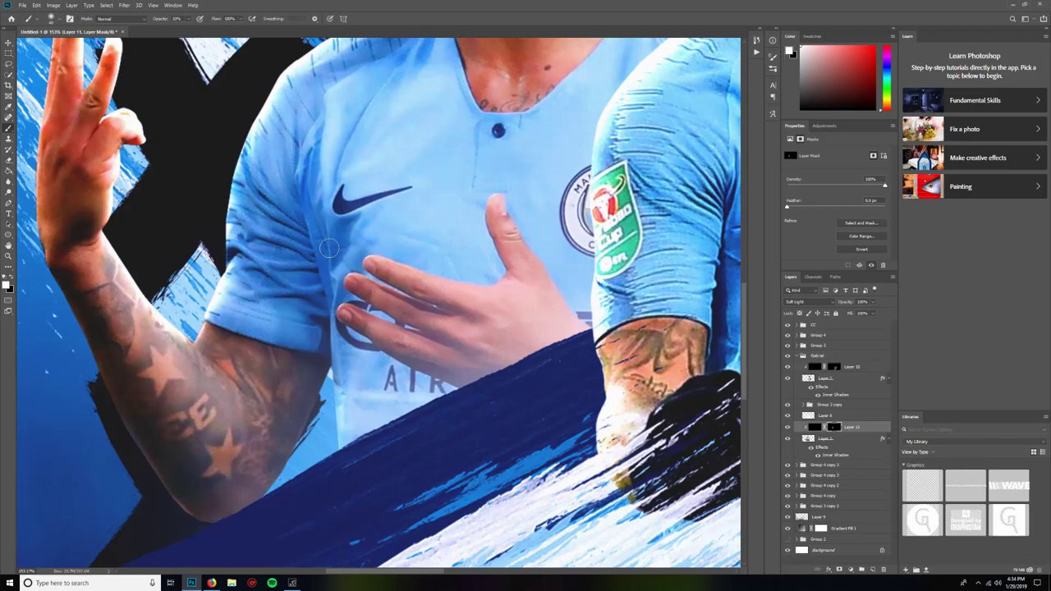
pyautogui.scroll(-5, 375, 396)
pyautogui.scroll(2, 472, 459)
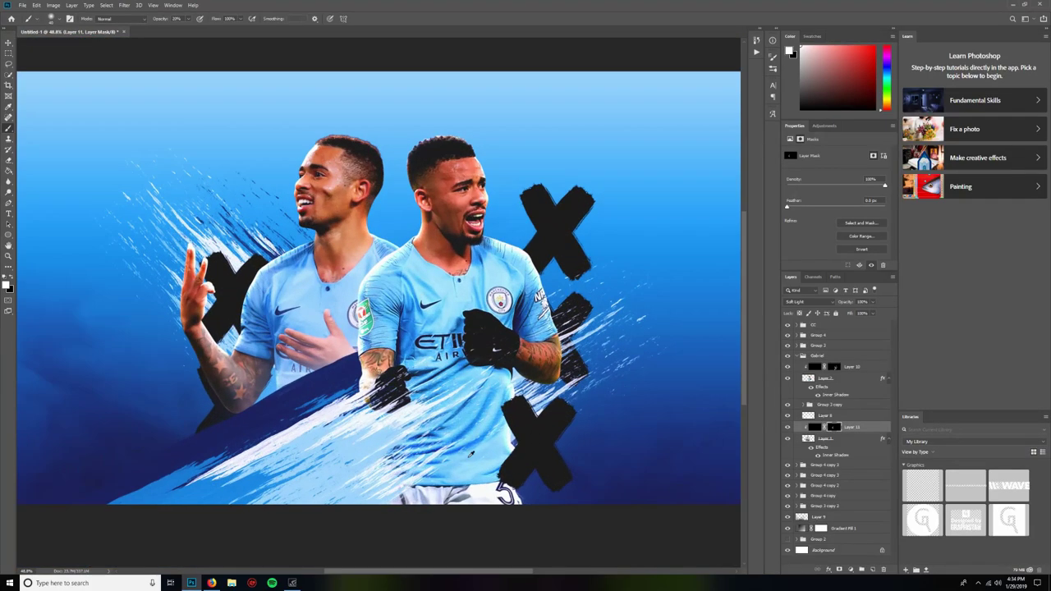
# Compare both players with their painted shading layers hidden and shown.
pyautogui.click(785, 428)
pyautogui.click(786, 427)
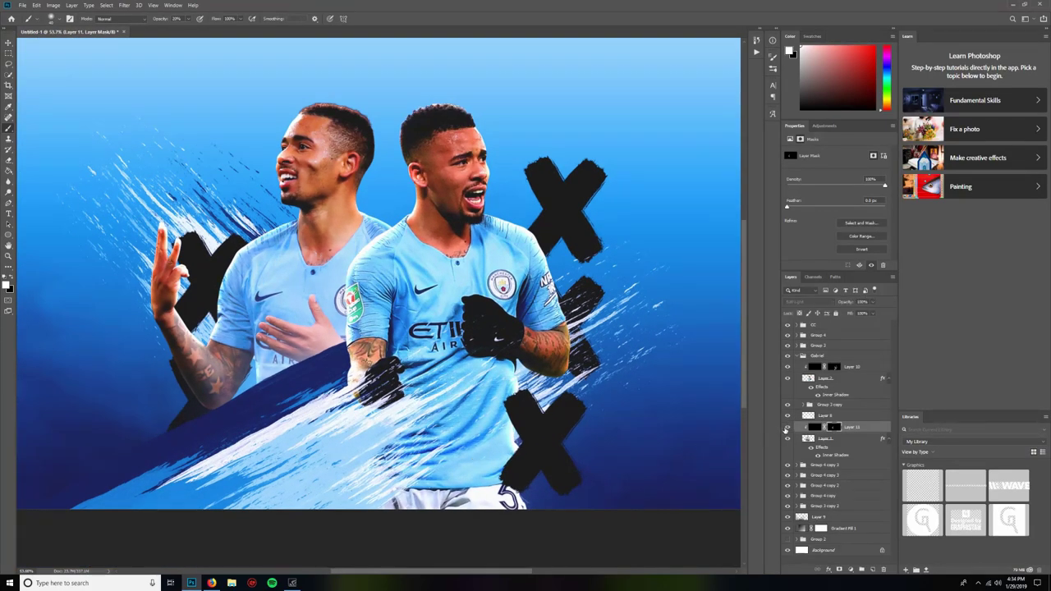
pyautogui.click(789, 367)
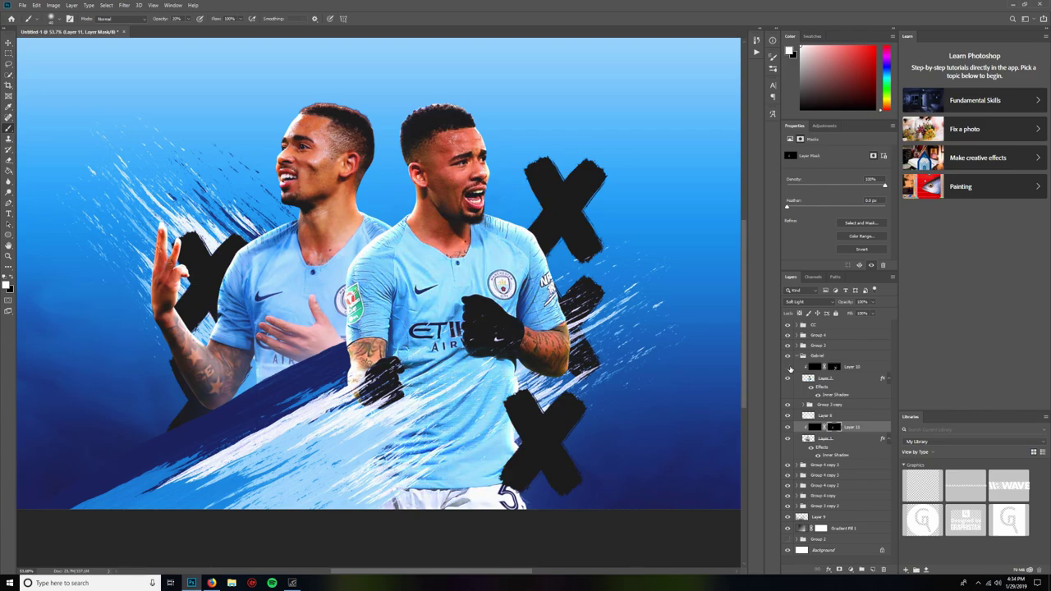
pyautogui.click(788, 367)
# Duplicate Layer 8 and place the copy directly beneath the back player's cutout.
pyautogui.click(8, 43)
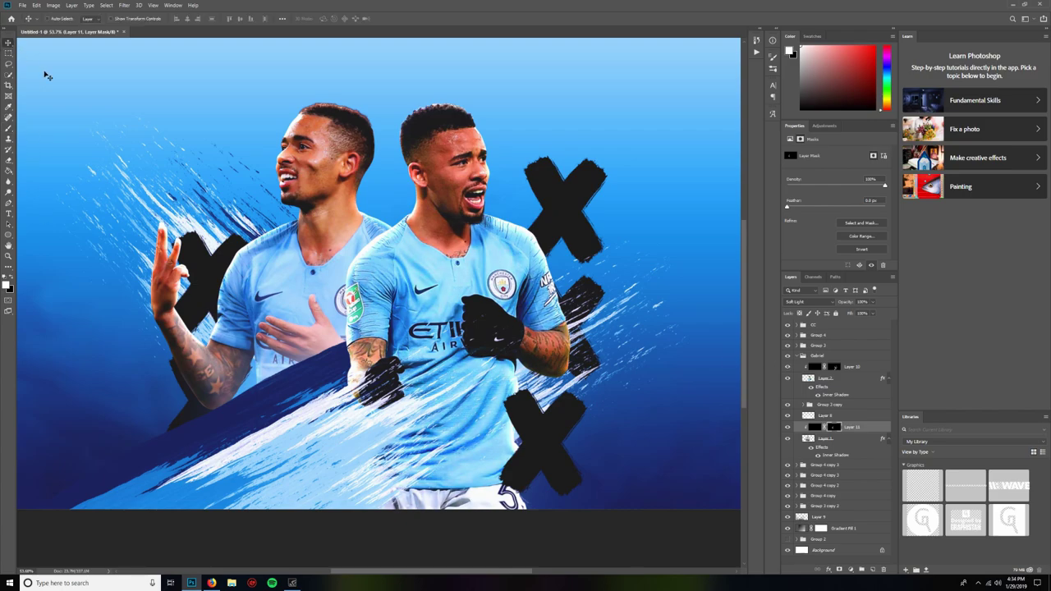
pyautogui.scroll(-4, 603, 363)
pyautogui.scroll(1, 603, 364)
pyautogui.click(807, 417)
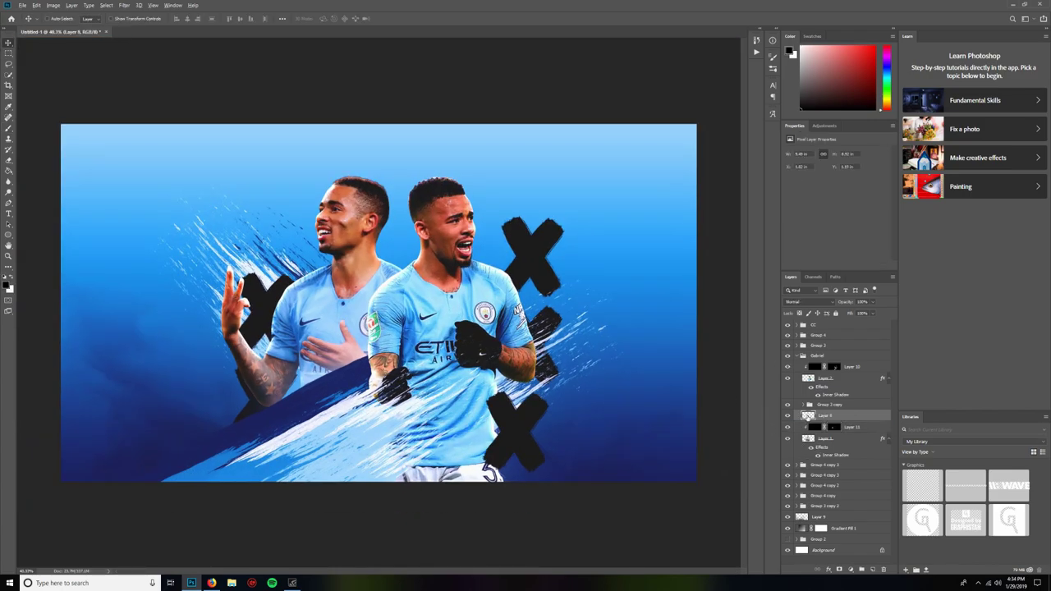
pyautogui.moveTo(809, 417); pyautogui.dragTo(809, 465)
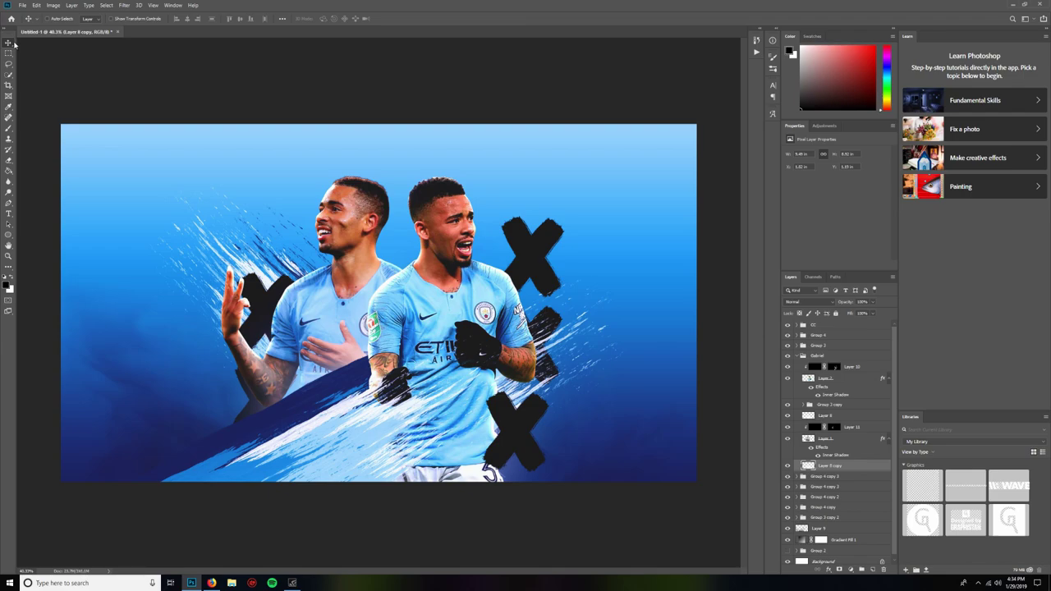
# Move the Layer 8 copy up behind the players and scale it to about 117%.
pyautogui.moveTo(396, 396); pyautogui.dragTo(434, 265)
pyautogui.hotkey('ctrl', 't')
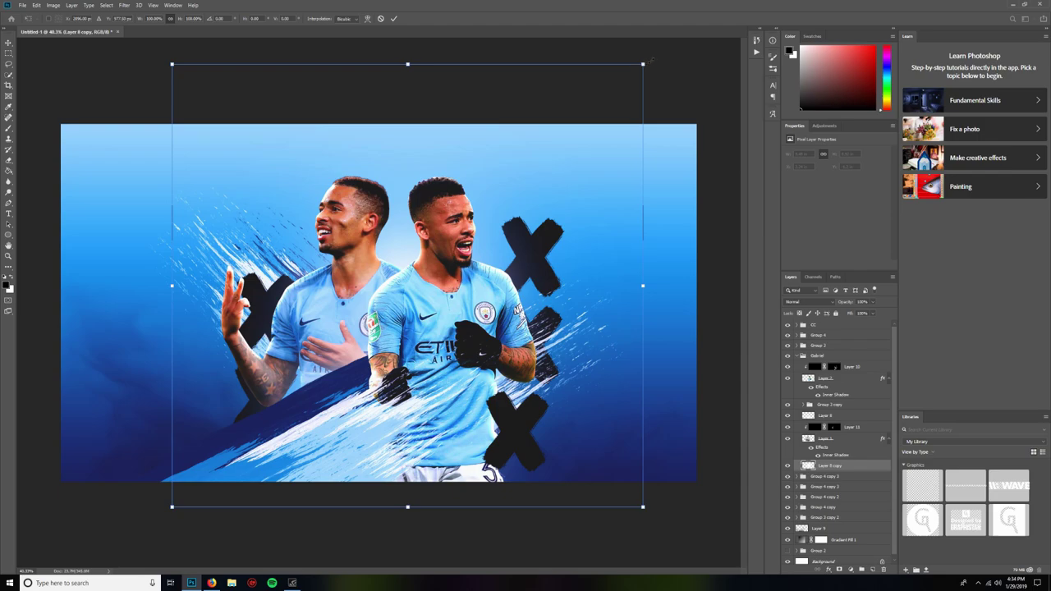
pyautogui.moveTo(649, 61); pyautogui.dragTo(699, 44)
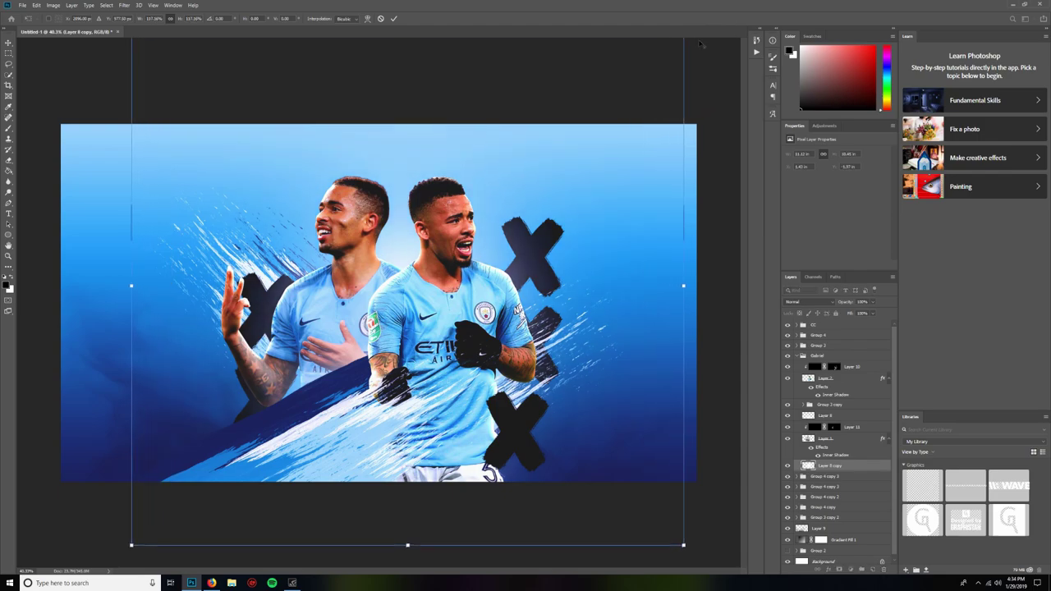
pyautogui.click(394, 18)
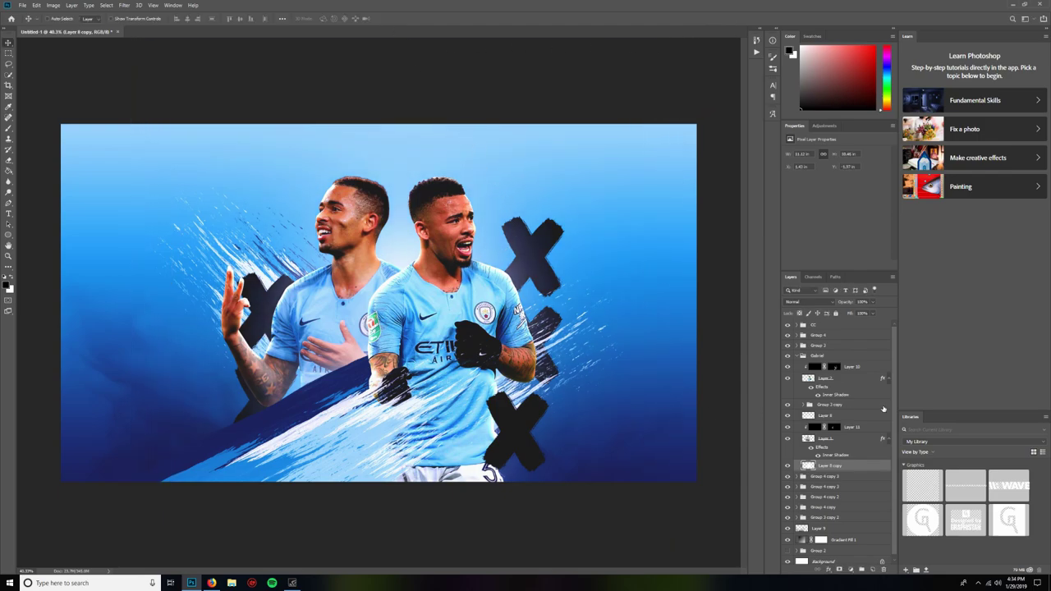
# Add a layer above the front player's shading and paint one large soft white dab at 100% brush opacity.
pyautogui.click(844, 367)
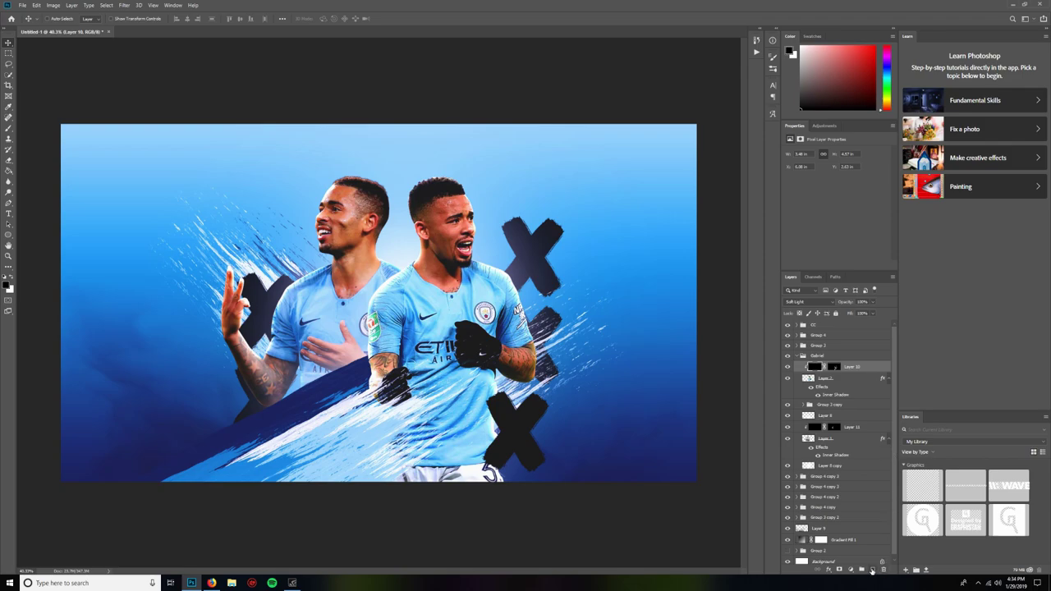
pyautogui.click(872, 570)
pyautogui.click(9, 129)
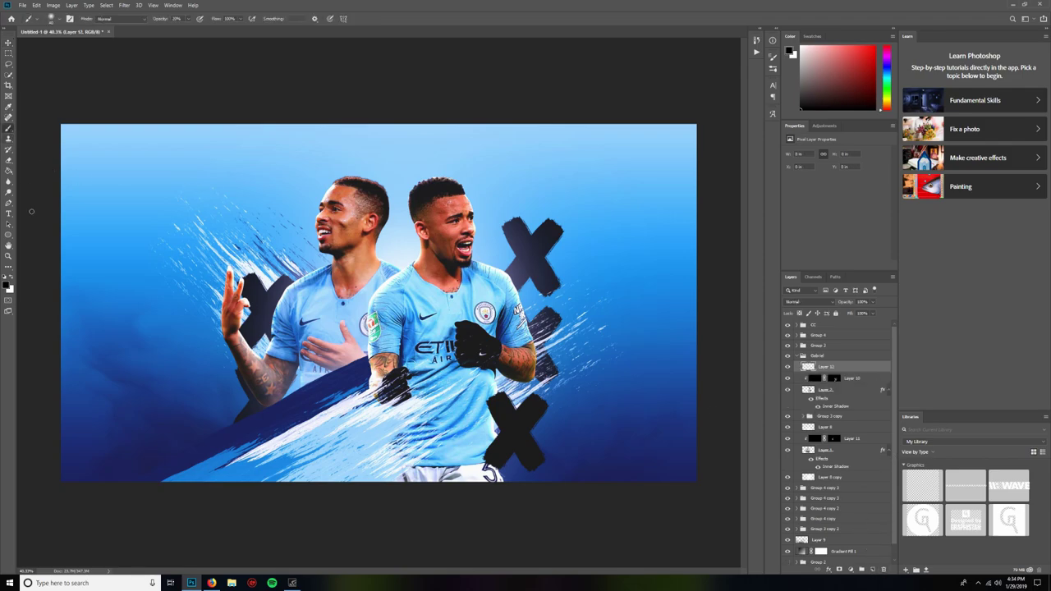
pyautogui.click(13, 279)
pyautogui.rightClick(259, 266)
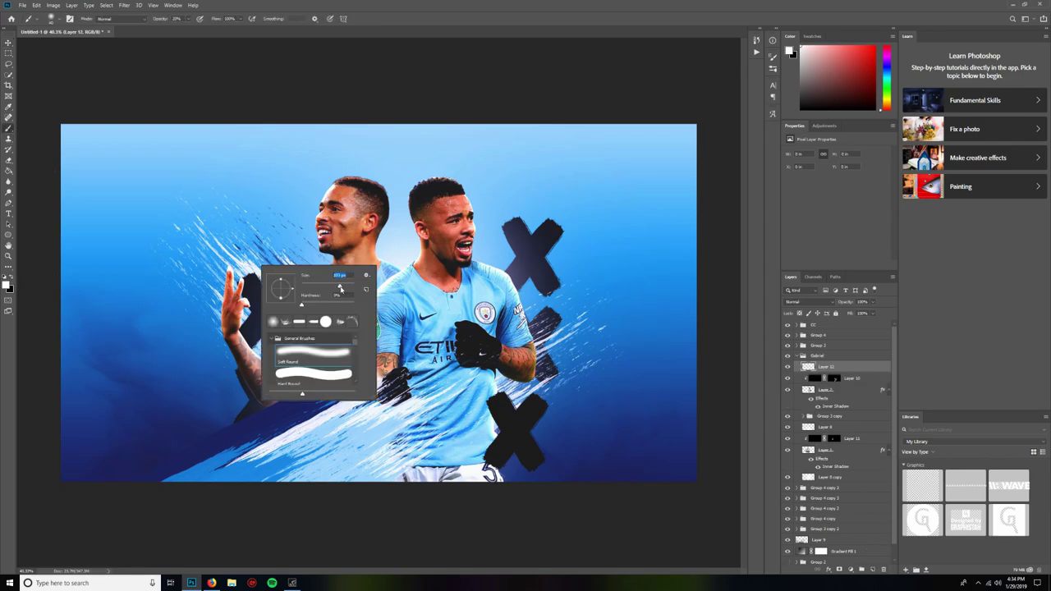
pyautogui.click(164, 210)
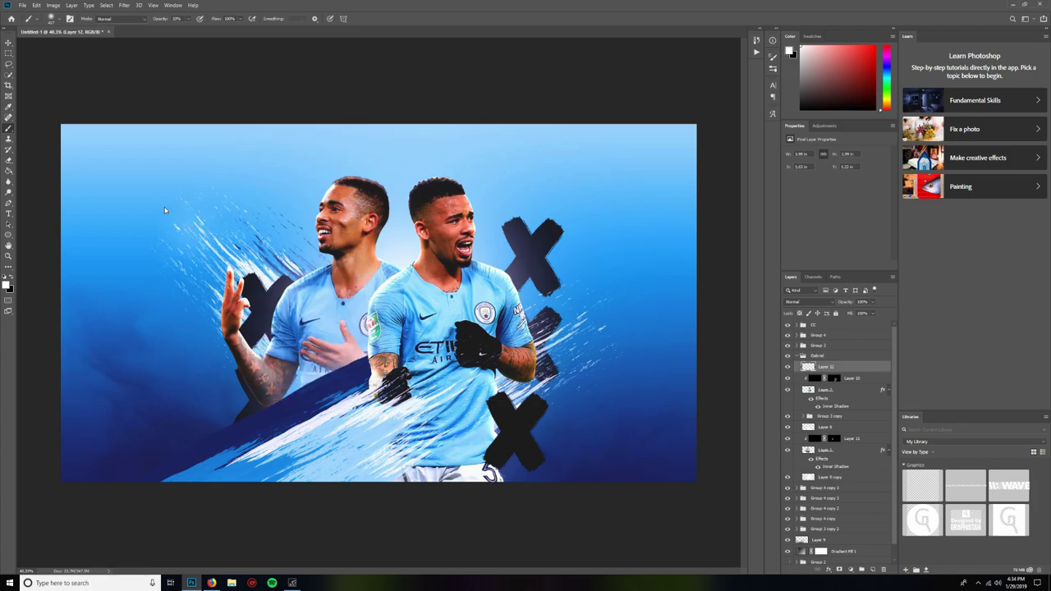
pyautogui.hotkey('ctrl', 'z')
pyautogui.click(188, 20)
pyautogui.click(178, 192)
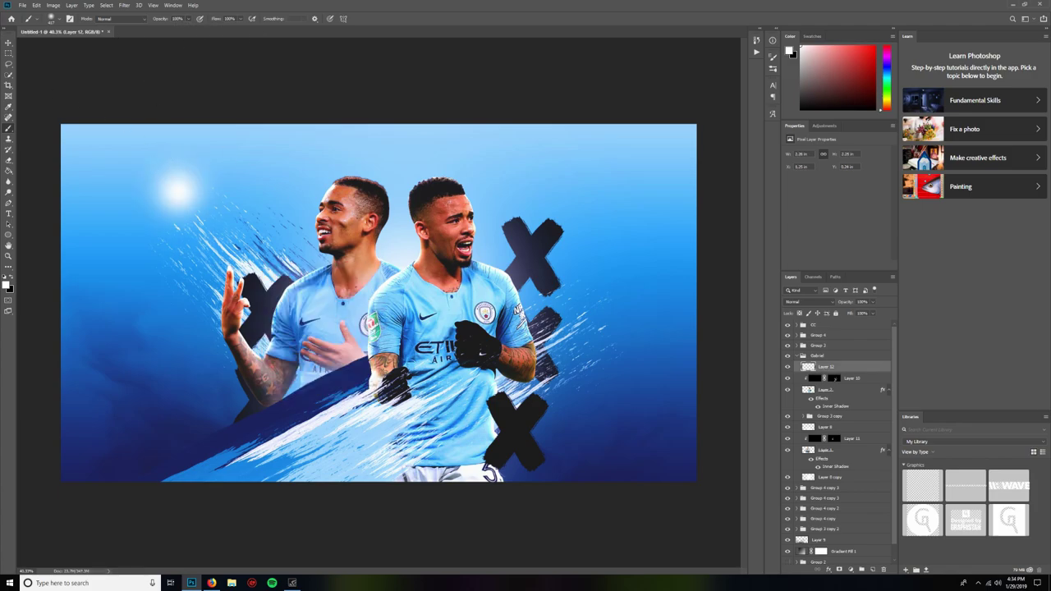
# Clip the white dab layer to the front player's cutout and move the dab beside his head.
pyautogui.press('v')
pyautogui.keyDown('alt'); pyautogui.click(819, 369); pyautogui.keyUp('alt')
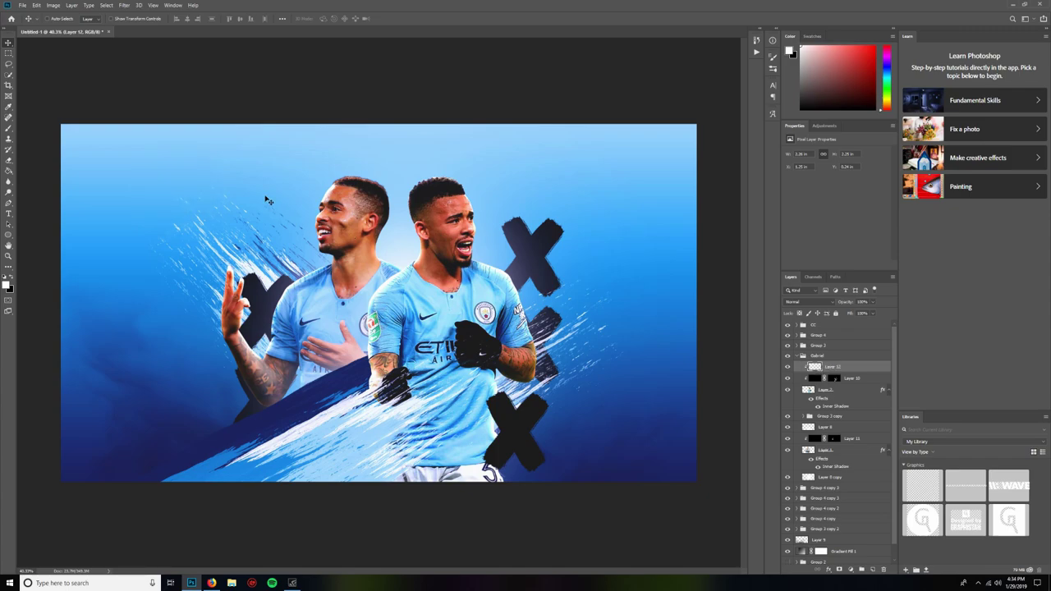
pyautogui.moveTo(191, 205); pyautogui.dragTo(509, 193)
# Duplicate the clipped white glow layer repeatedly and place the copies around the front player's head and shoulders.
pyautogui.hotkey('ctrl', 'j')
pyautogui.moveTo(509, 192)
pyautogui.mouseDown()
pyautogui.moveTo(480, 198)
pyautogui.moveTo(492, 200)
pyautogui.mouseUp()
pyautogui.moveTo(506, 193); pyautogui.dragTo(440, 214)
pyautogui.moveTo(440, 214); pyautogui.dragTo(437, 258)
pyautogui.click(840, 380)
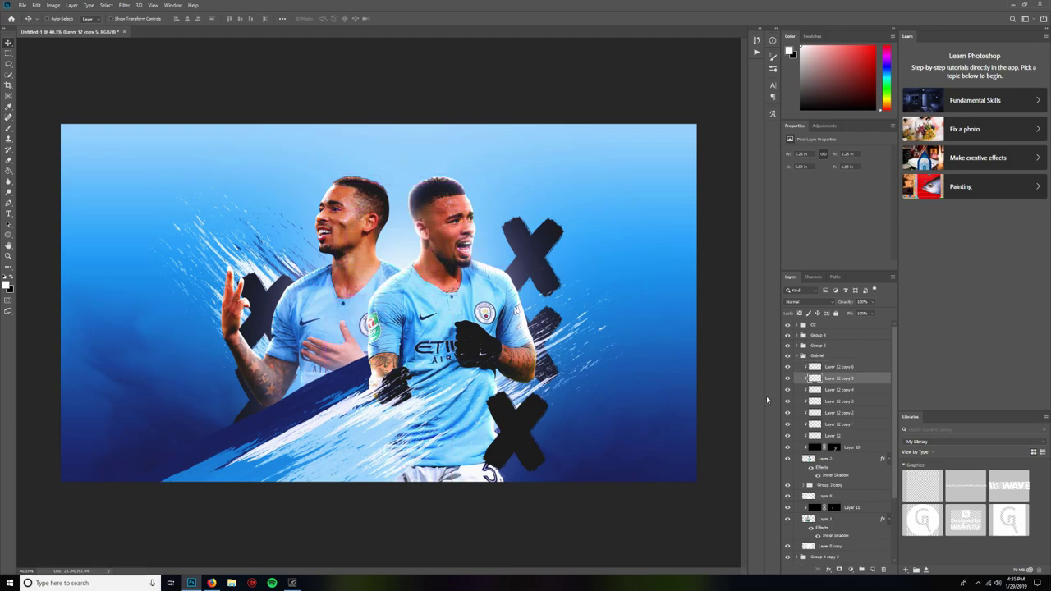
# Duplicate Layer 12 copy 5 and spread further glow copies along the front player's sleeve, forearms and the side of his shirt.
pyautogui.moveTo(812, 380); pyautogui.dragTo(812, 383)
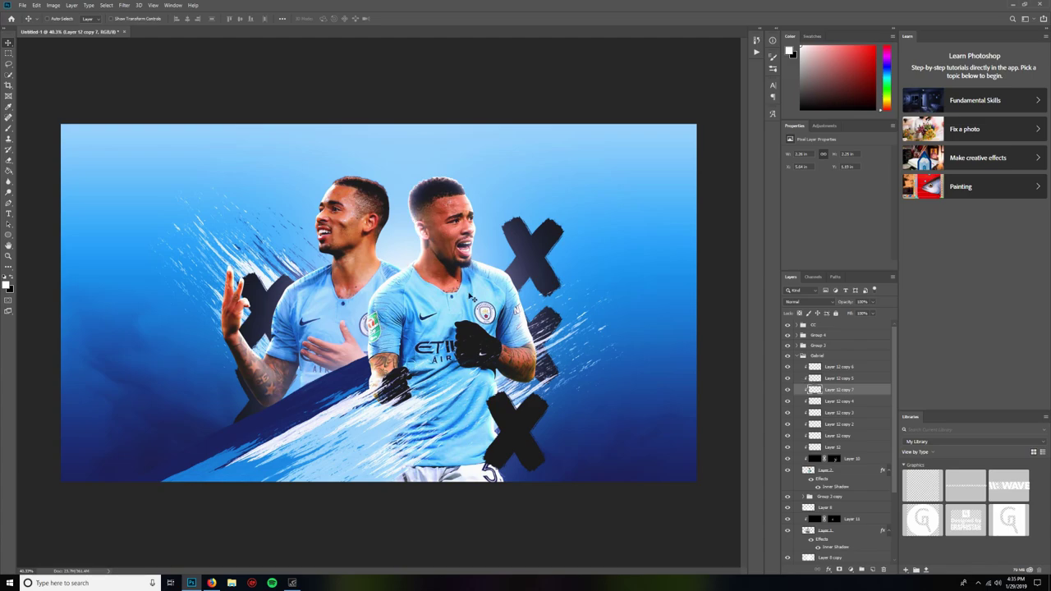
pyautogui.moveTo(465, 292); pyautogui.dragTo(385, 387)
pyautogui.moveTo(509, 400); pyautogui.dragTo(509, 399)
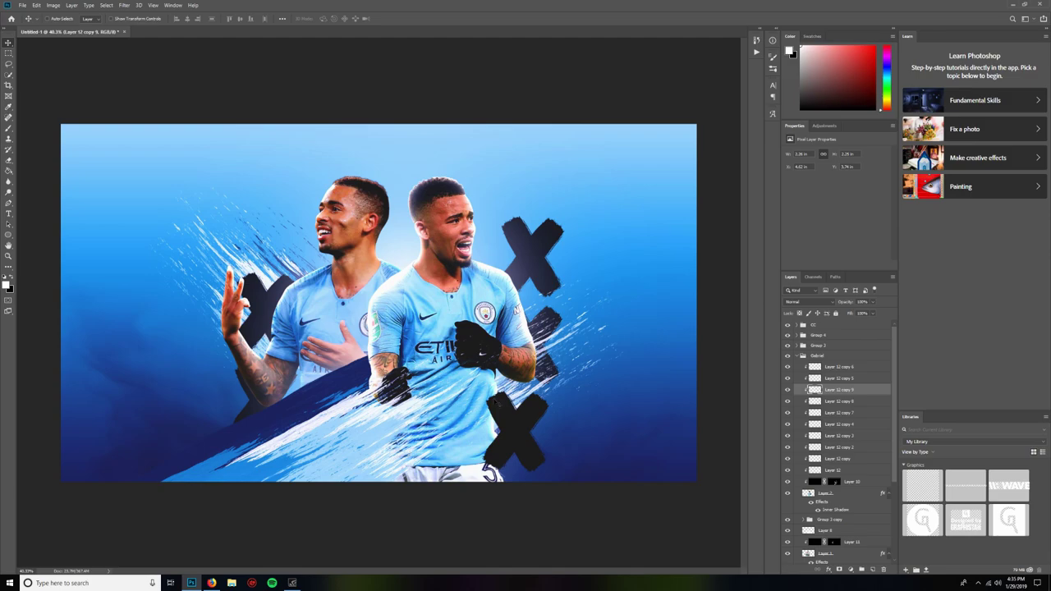
pyautogui.moveTo(392, 383)
pyautogui.mouseDown()
pyautogui.moveTo(544, 417)
pyautogui.moveTo(544, 354)
pyautogui.moveTo(563, 338)
pyautogui.moveTo(551, 333)
pyautogui.mouseUp()
pyautogui.moveTo(509, 369); pyautogui.dragTo(647, 408)
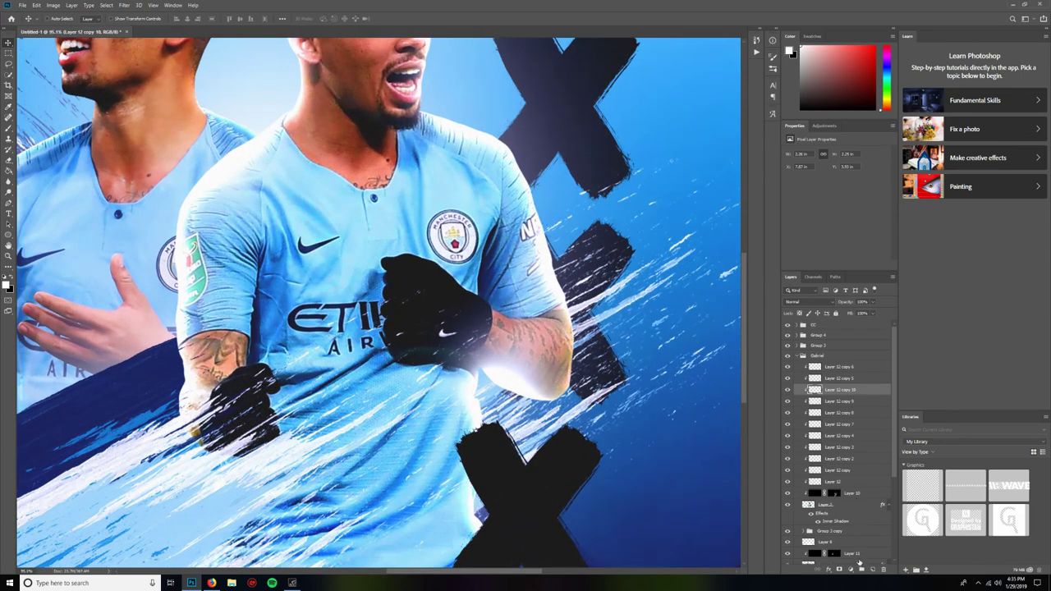
# Add a mask to Layer 12 copy 10 and paint it black with a Soft Round brush to remove the glow from the gloved forearm.
pyautogui.click(839, 569)
pyautogui.click(8, 127)
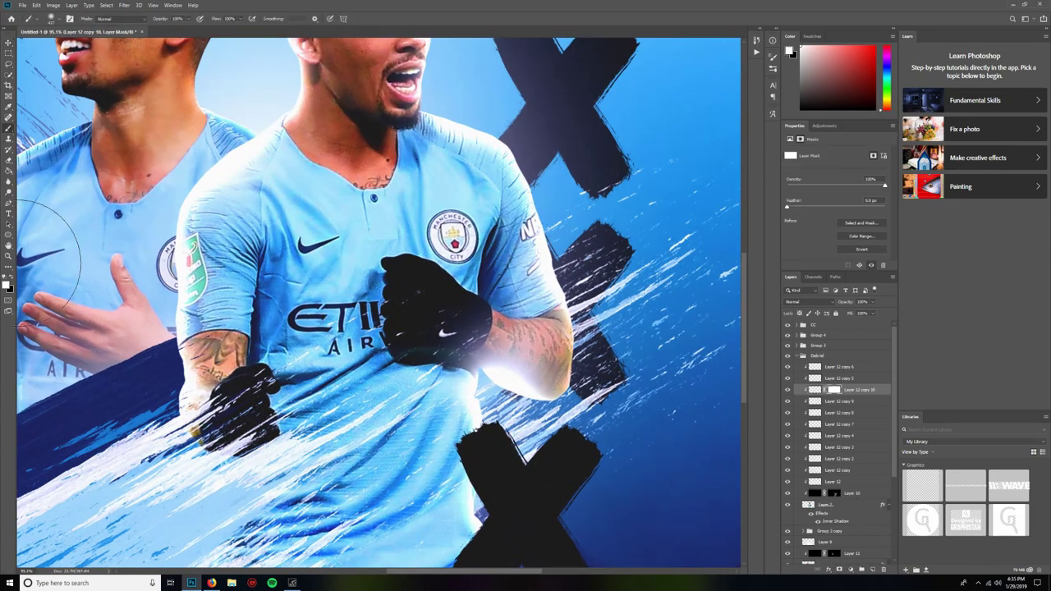
pyautogui.click(10, 278)
pyautogui.rightClick(551, 345)
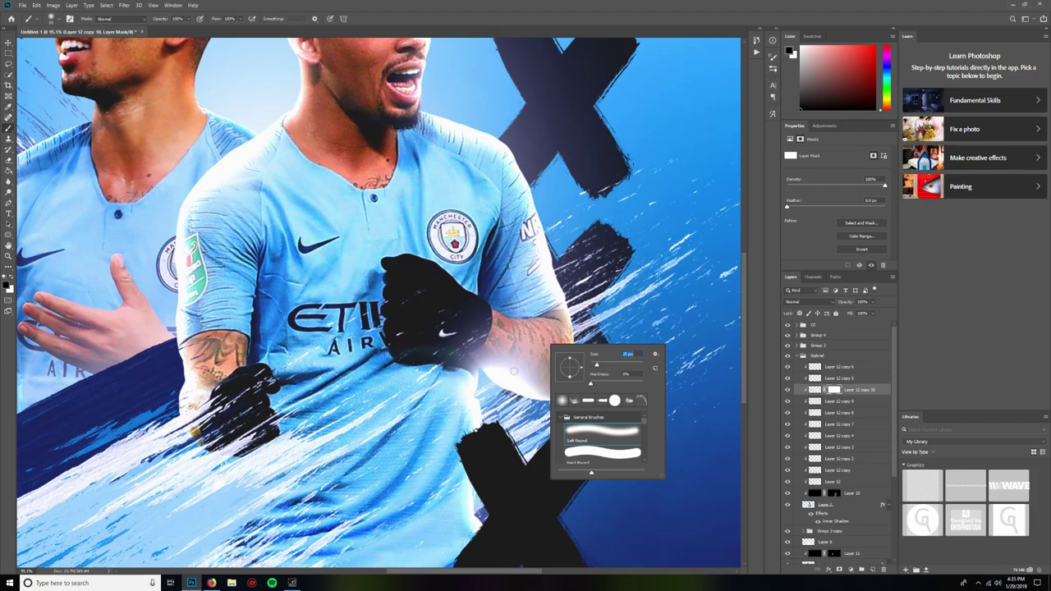
pyautogui.moveTo(486, 353)
pyautogui.mouseDown()
pyautogui.moveTo(538, 394)
pyautogui.moveTo(517, 329)
pyautogui.moveTo(558, 398)
pyautogui.mouseUp()
pyautogui.rightClick(557, 347)
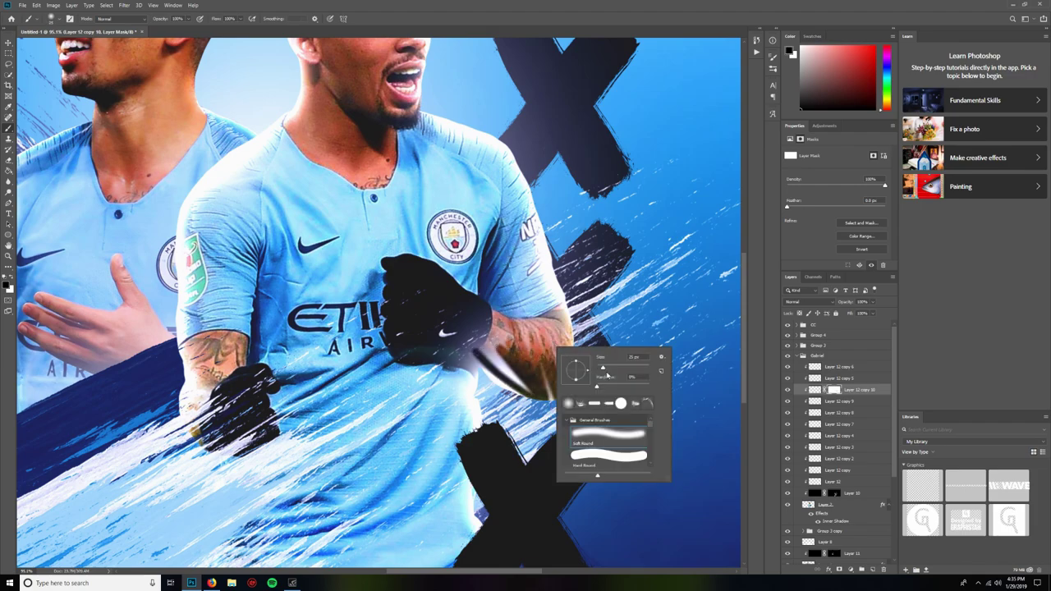
pyautogui.moveTo(531, 320)
pyautogui.mouseDown()
pyautogui.moveTo(548, 376)
pyautogui.moveTo(511, 345)
pyautogui.moveTo(485, 365)
pyautogui.moveTo(444, 332)
pyautogui.mouseUp()
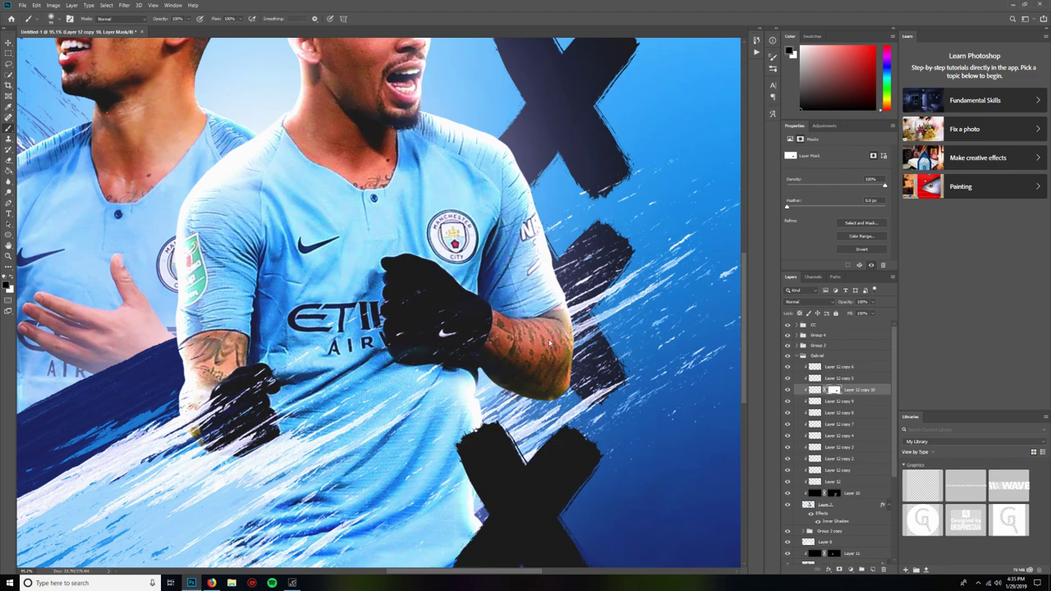
# Paint white on the Layer 12 copy 10 mask to restore the glow along the shirt's edge below the elbow.
pyautogui.click(11, 280)
pyautogui.moveTo(465, 403)
pyautogui.mouseDown()
pyautogui.moveTo(448, 363)
pyautogui.moveTo(478, 407)
pyautogui.mouseUp()
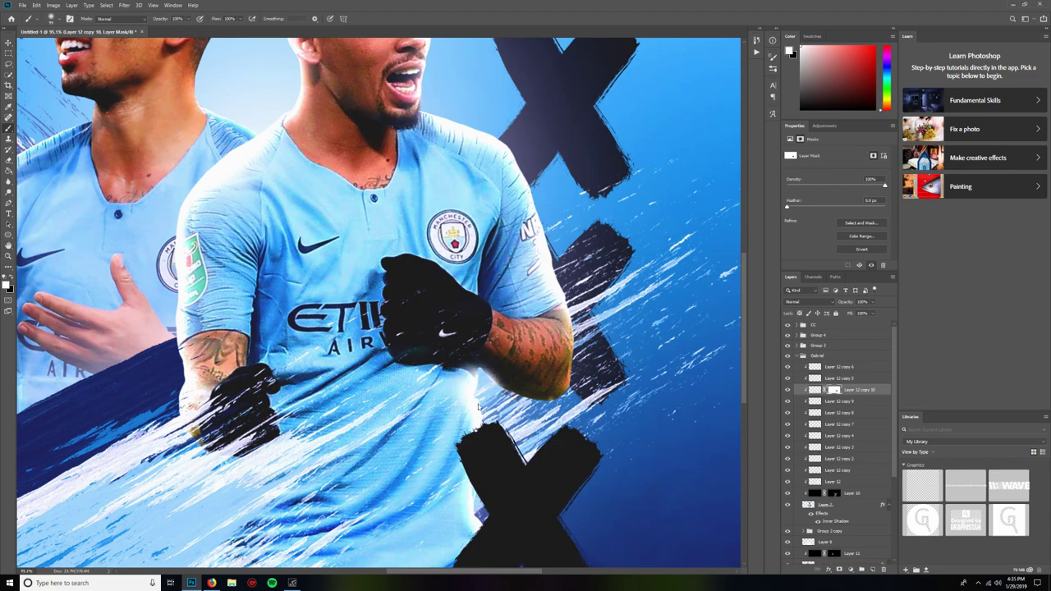
pyautogui.click(13, 280)
pyautogui.scroll(5, 479, 377)
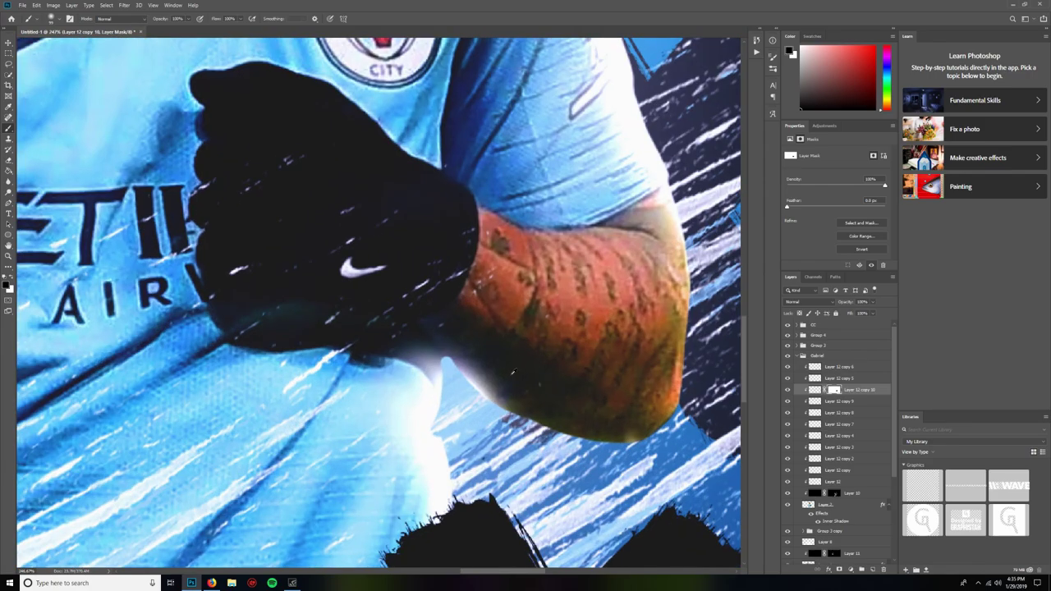
pyautogui.scroll(-8, 478, 376)
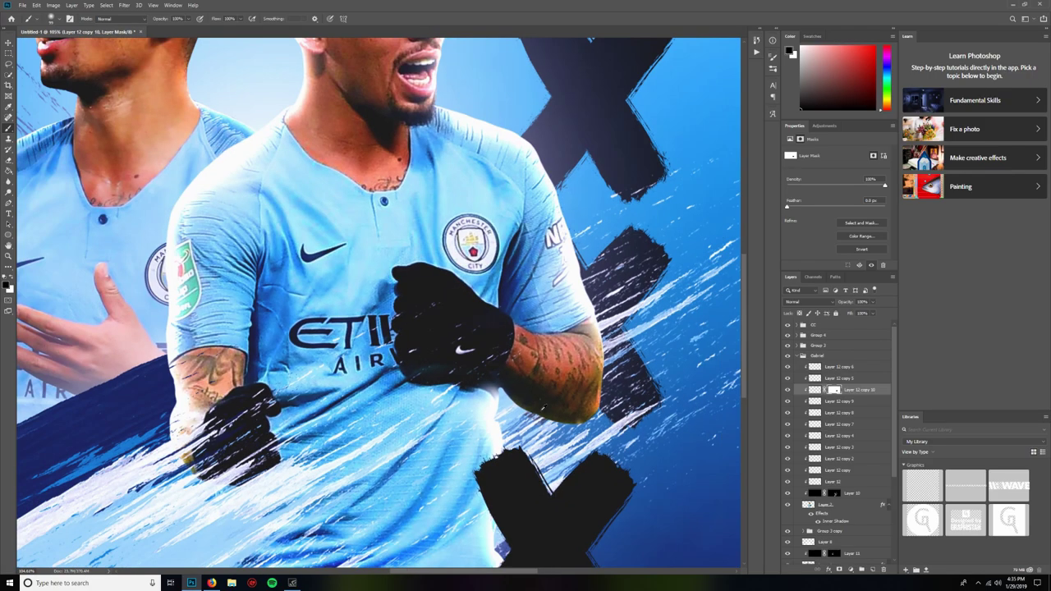
pyautogui.scroll(1, 737, 441)
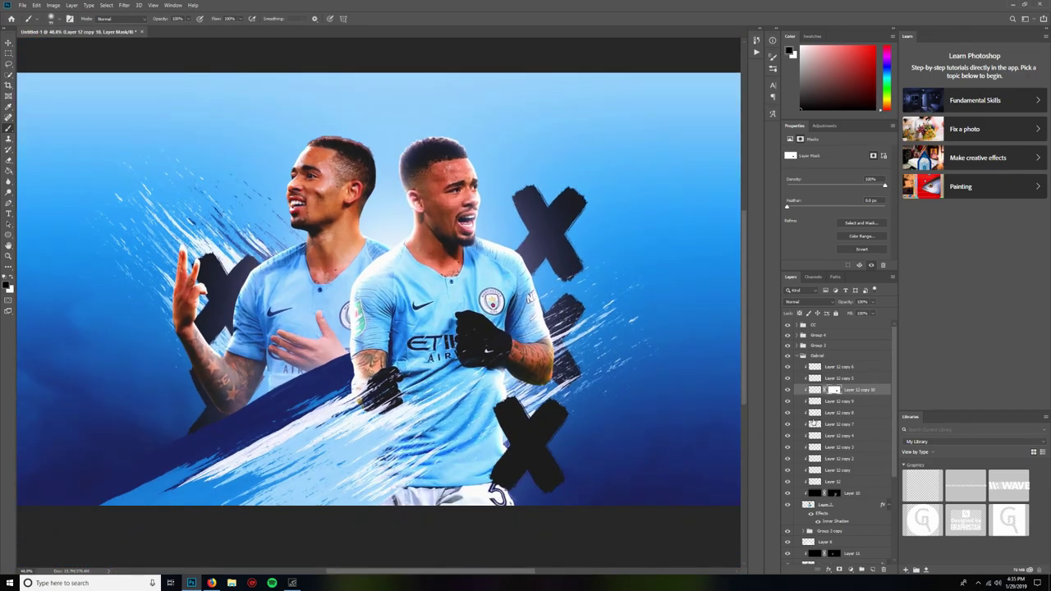
# Duplicate Layer 12 copy 7, move the copy to the front player's waist at the canvas's lower edge and scale it to about 312%.
pyautogui.moveTo(813, 422); pyautogui.dragTo(815, 418)
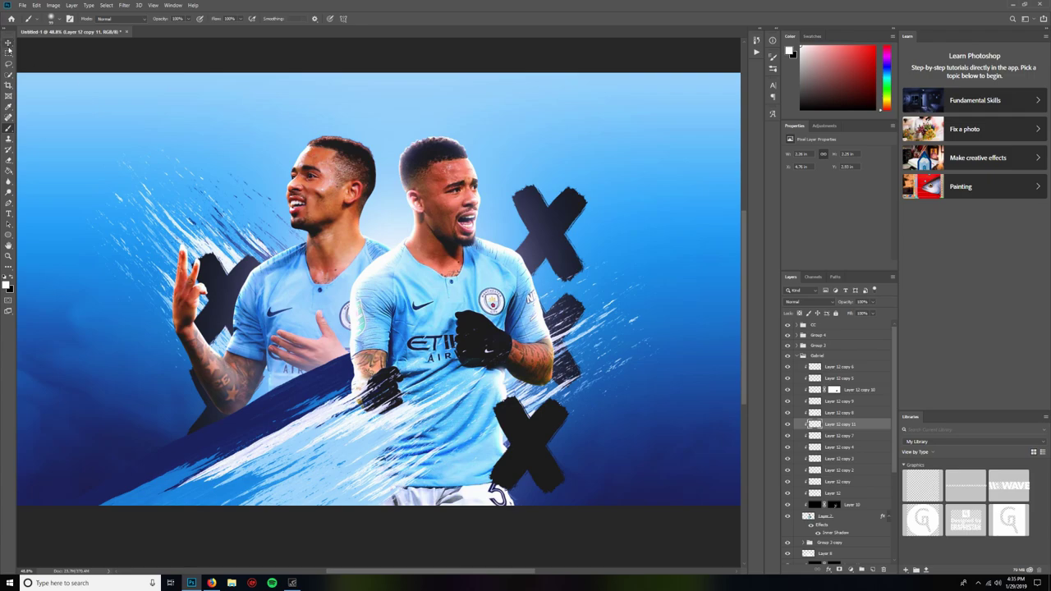
pyautogui.click(8, 45)
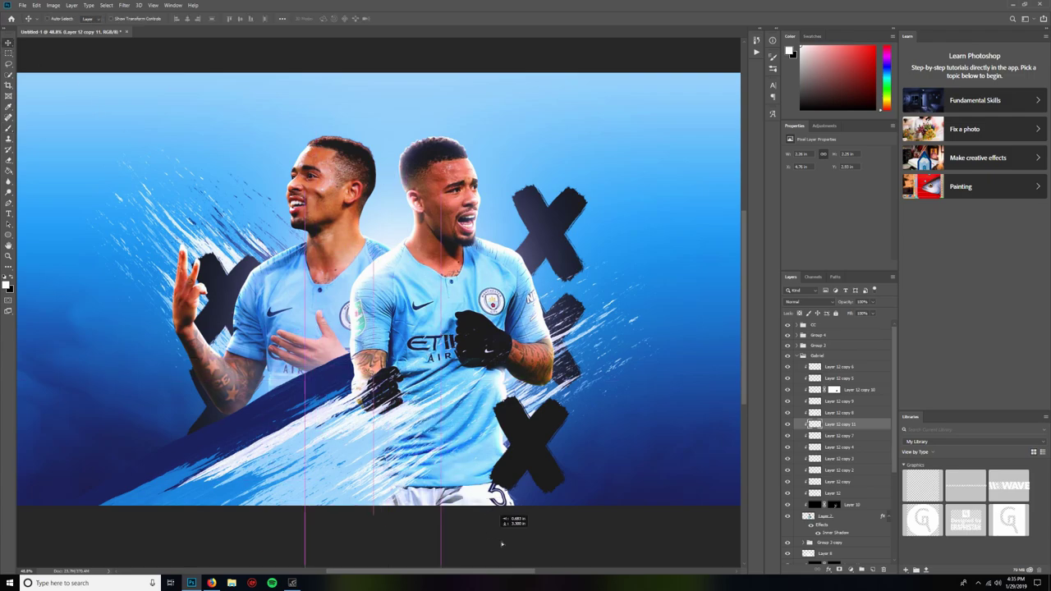
pyautogui.scroll(-1, 504, 516)
pyautogui.hotkey('ctrl', 't')
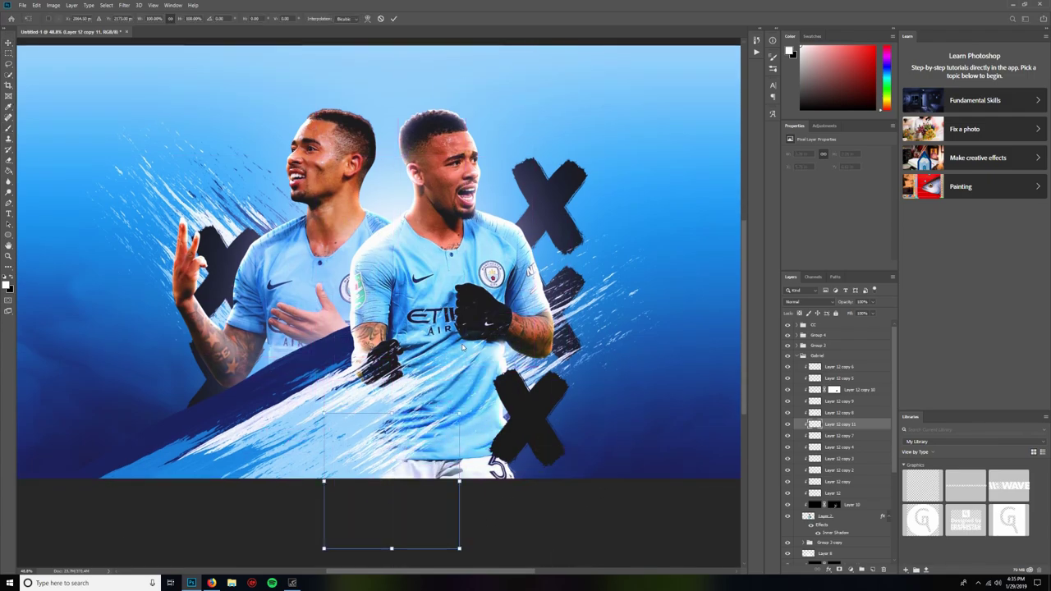
pyautogui.moveTo(462, 479); pyautogui.dragTo(643, 312)
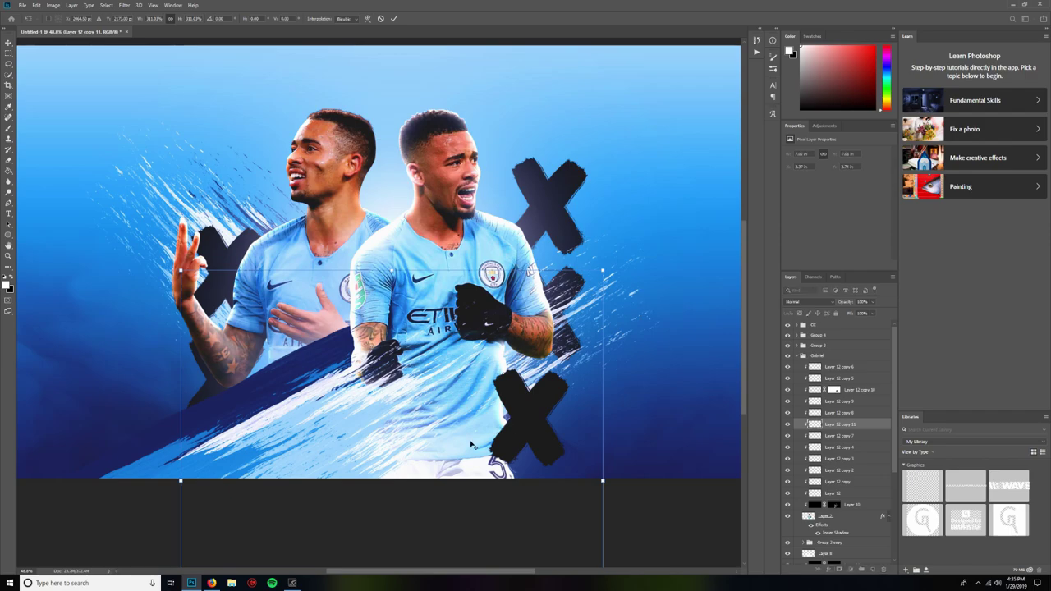
pyautogui.moveTo(443, 454); pyautogui.dragTo(457, 446)
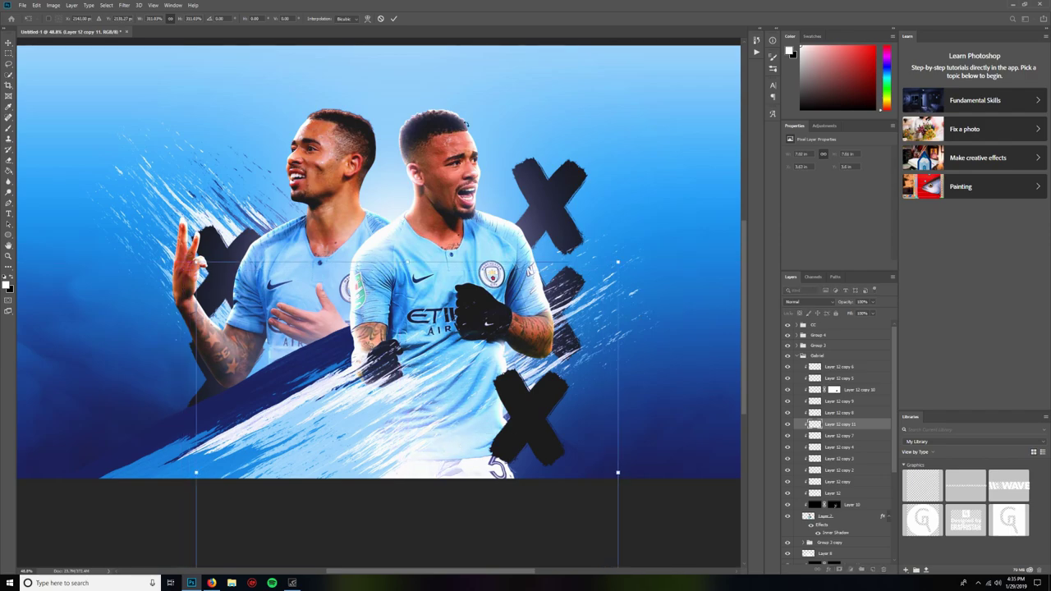
pyautogui.click(393, 18)
pyautogui.scroll(-3, 447, 187)
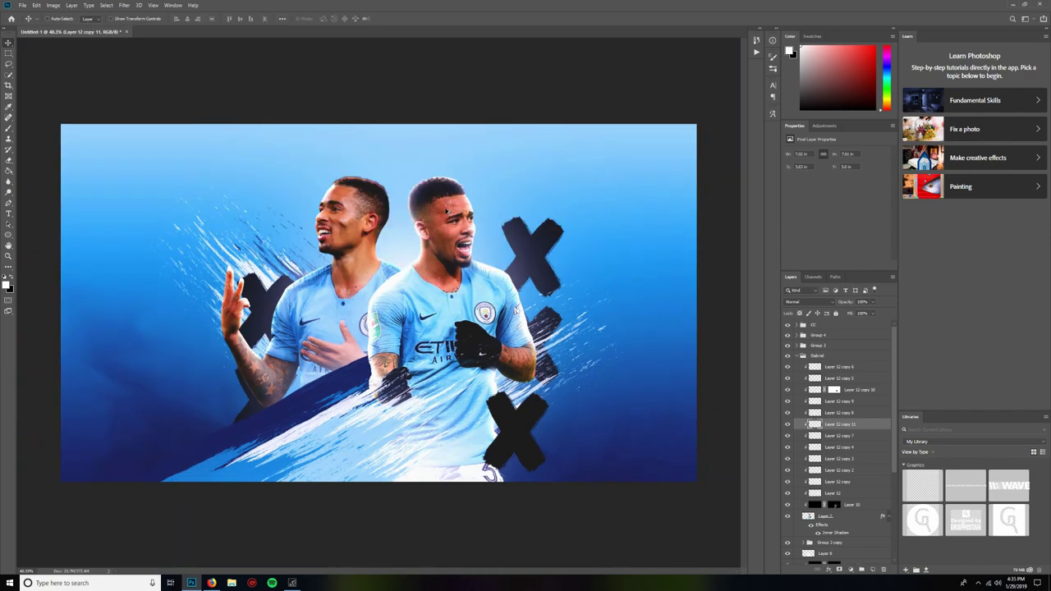
pyautogui.scroll(-1, 843, 480)
# Duplicate Layer 12 copy 2 and place the copy directly above the back player's Layer 11 shading.
pyautogui.click(825, 461)
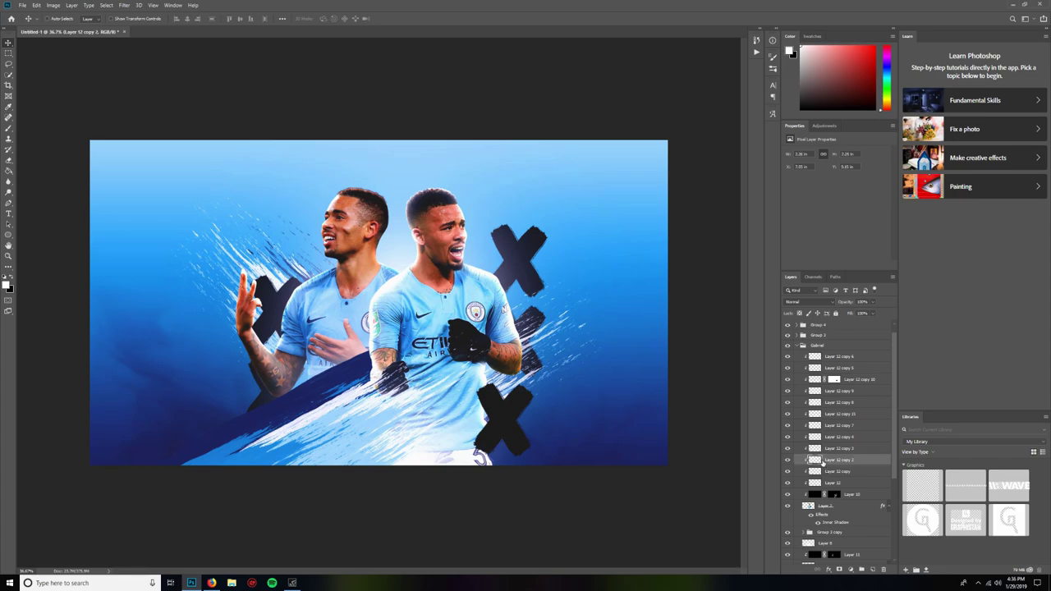
pyautogui.scroll(-3, 821, 448)
pyautogui.moveTo(813, 420); pyautogui.dragTo(817, 523)
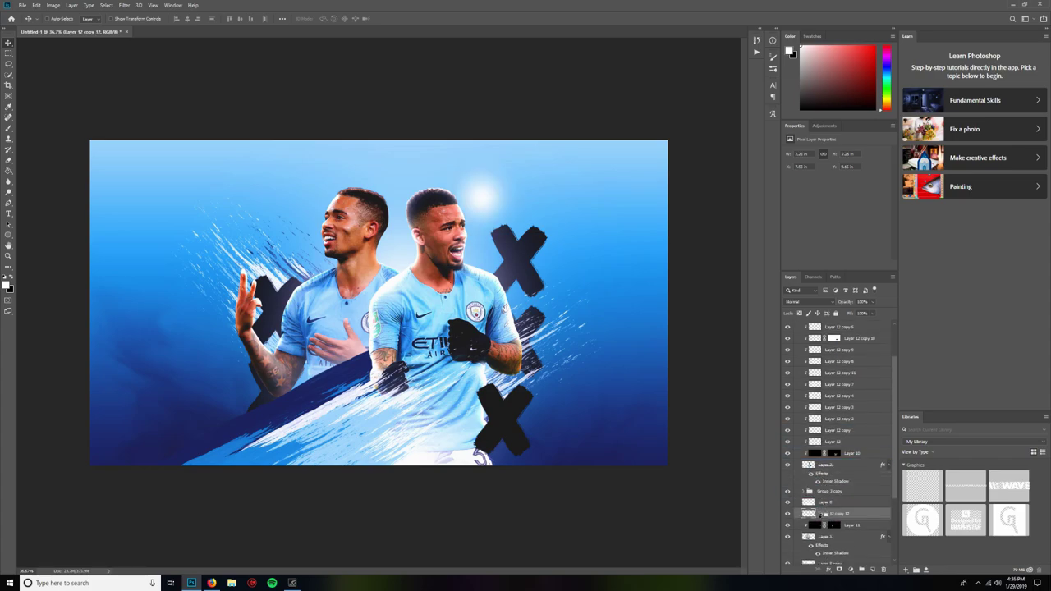
# Clip the glow copy to the back player's cutout, move it behind the front player's neck and scale it to about 125%.
pyautogui.moveTo(422, 247); pyautogui.dragTo(320, 300)
pyautogui.hotkey('ctrl', 't')
pyautogui.moveTo(450, 208); pyautogui.dragTo(466, 197)
pyautogui.moveTo(417, 256); pyautogui.dragTo(425, 258)
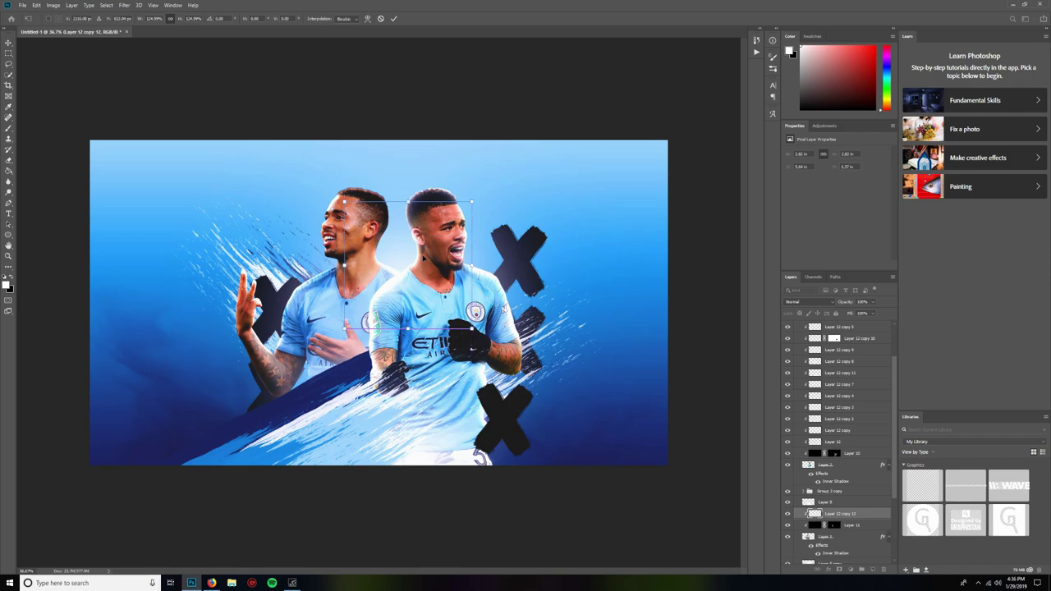
pyautogui.click(393, 19)
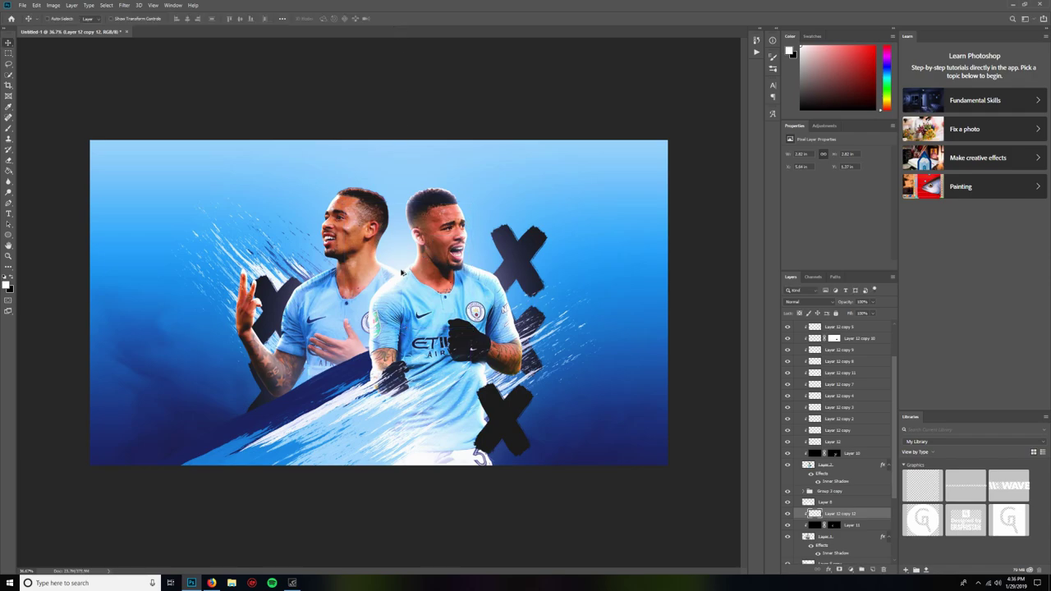
# Duplicate the back player's glow repeatedly and place the copies around his shoulder, head, face and raised hand.
pyautogui.scroll(5, 402, 271)
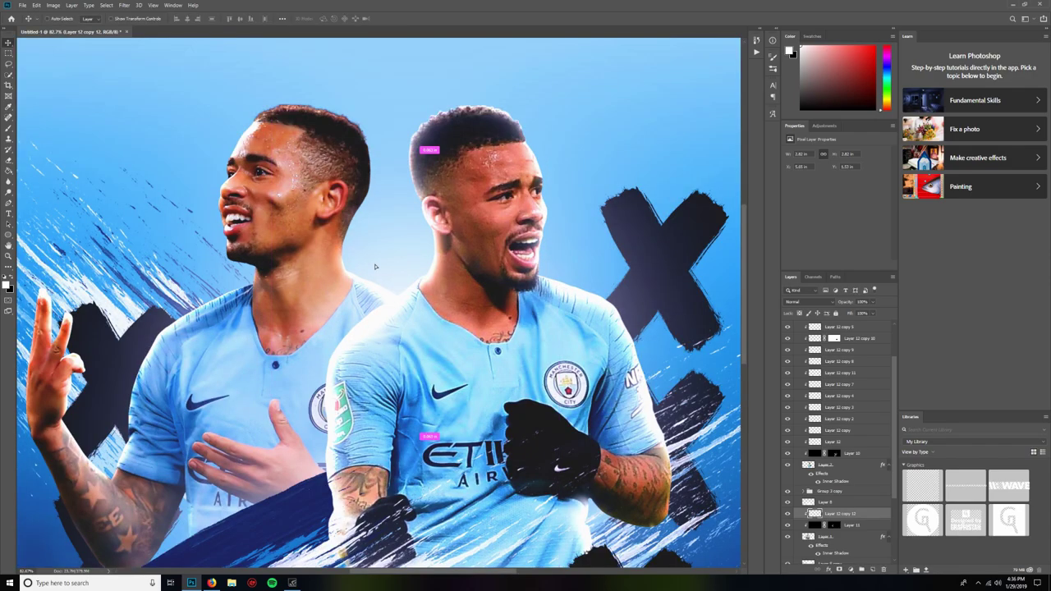
pyautogui.moveTo(375, 266); pyautogui.dragTo(368, 211)
pyautogui.moveTo(369, 253); pyautogui.dragTo(377, 125)
pyautogui.moveTo(384, 126); pyautogui.dragTo(212, 91)
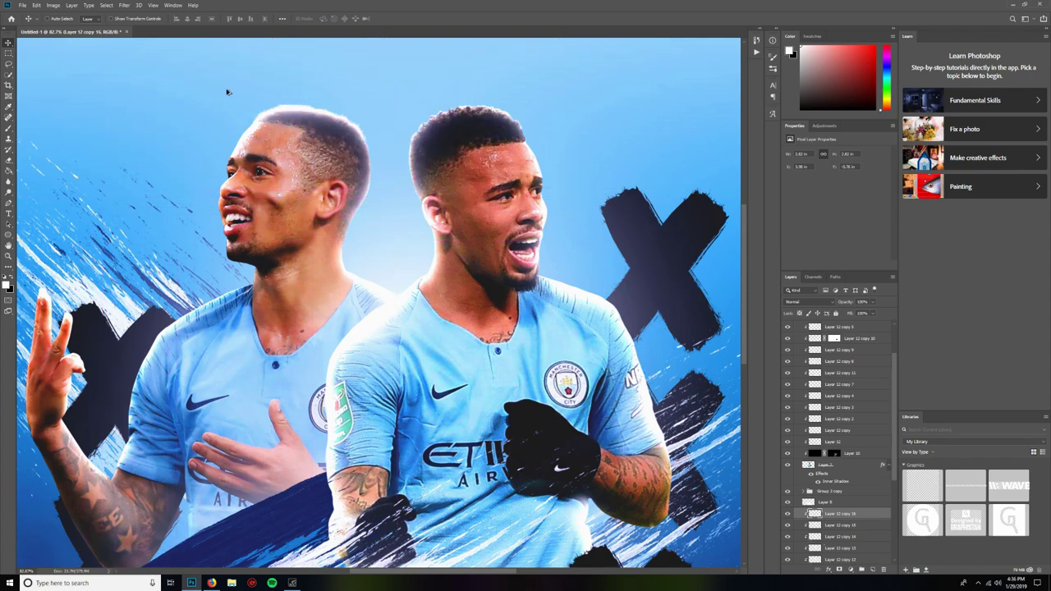
pyautogui.moveTo(205, 138); pyautogui.dragTo(123, 410)
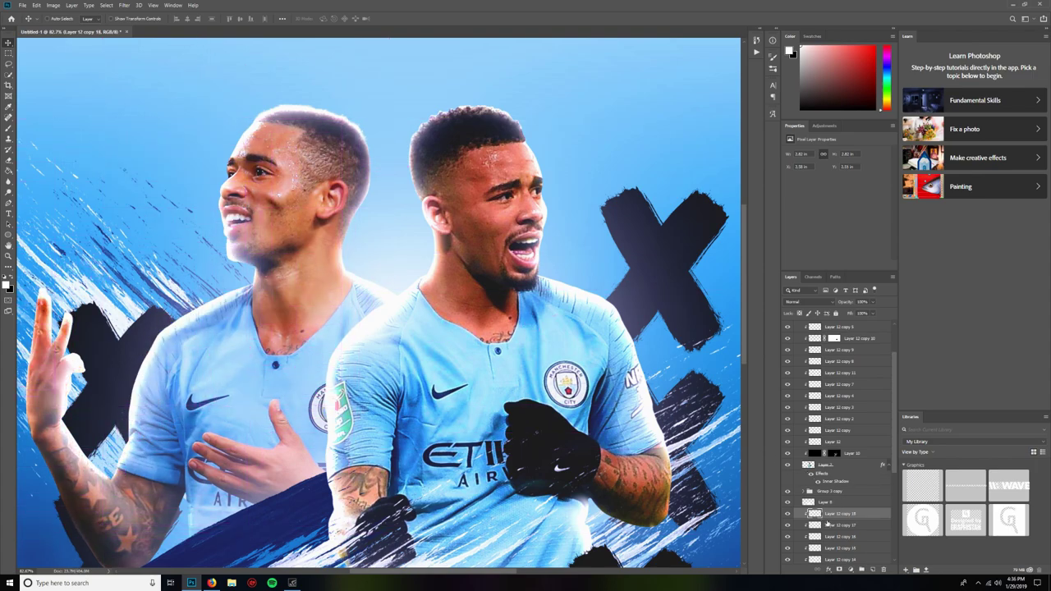
# Add a mask to Layer 12 copy 17 and paint it black over the back player's mouth and chin.
pyautogui.click(829, 525)
pyautogui.click(850, 570)
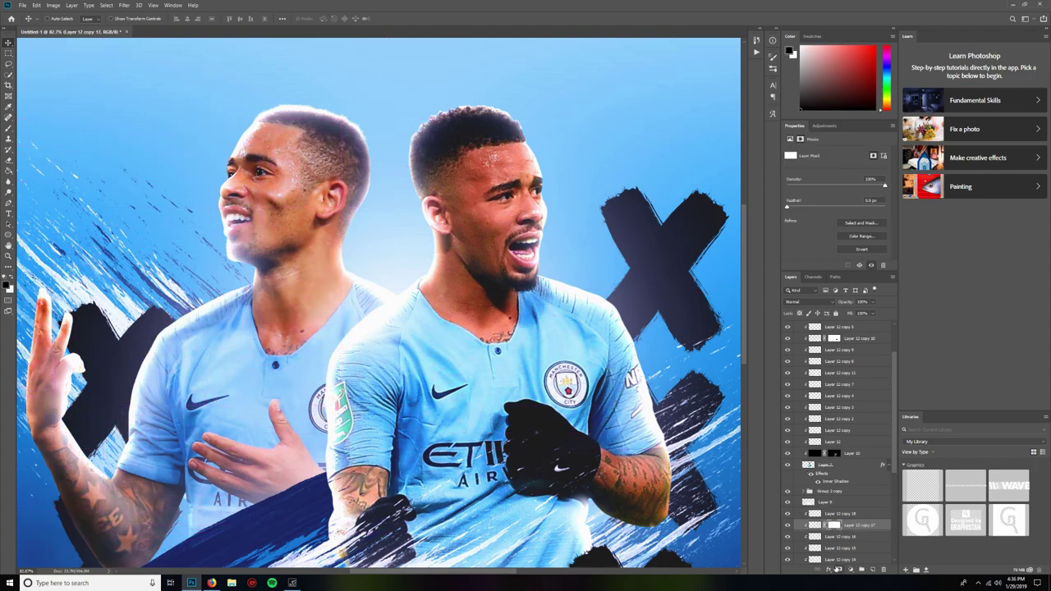
pyautogui.click(9, 128)
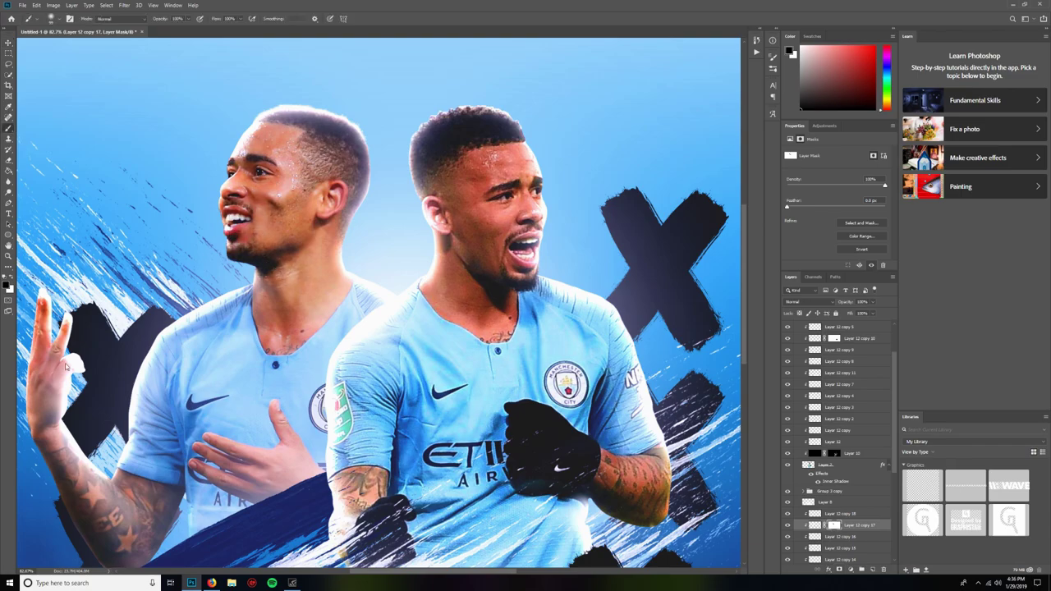
# Paint white on the Layer 12 copy 17 mask with a soft brush to bring back a thin glow along the jaw edge.
pyautogui.click(11, 277)
pyautogui.moveTo(165, 269); pyautogui.dragTo(300, 295)
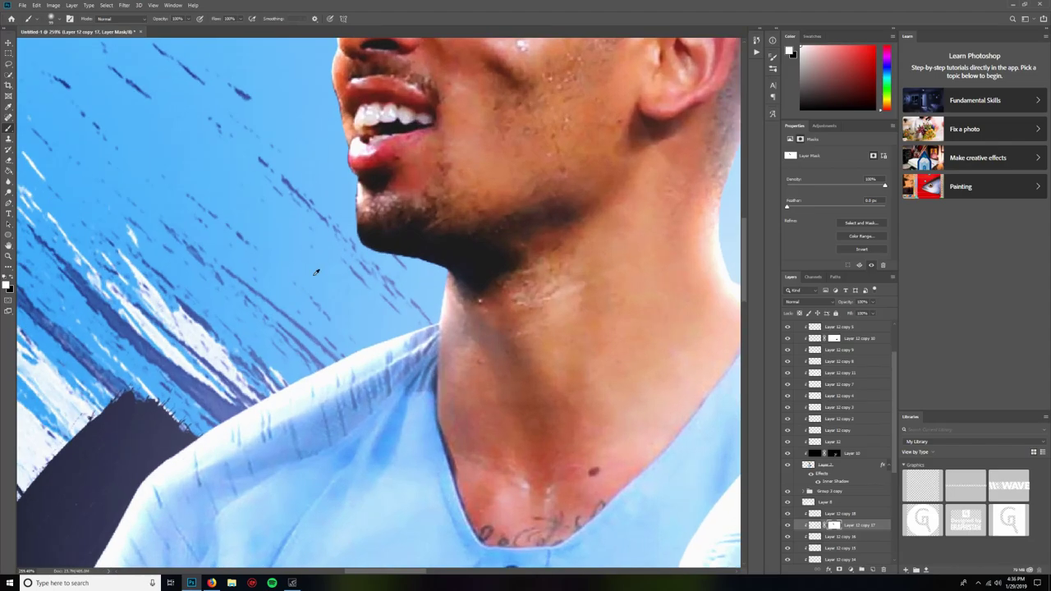
pyautogui.rightClick(389, 304)
pyautogui.click(362, 262)
pyautogui.moveTo(386, 268); pyautogui.dragTo(296, 202)
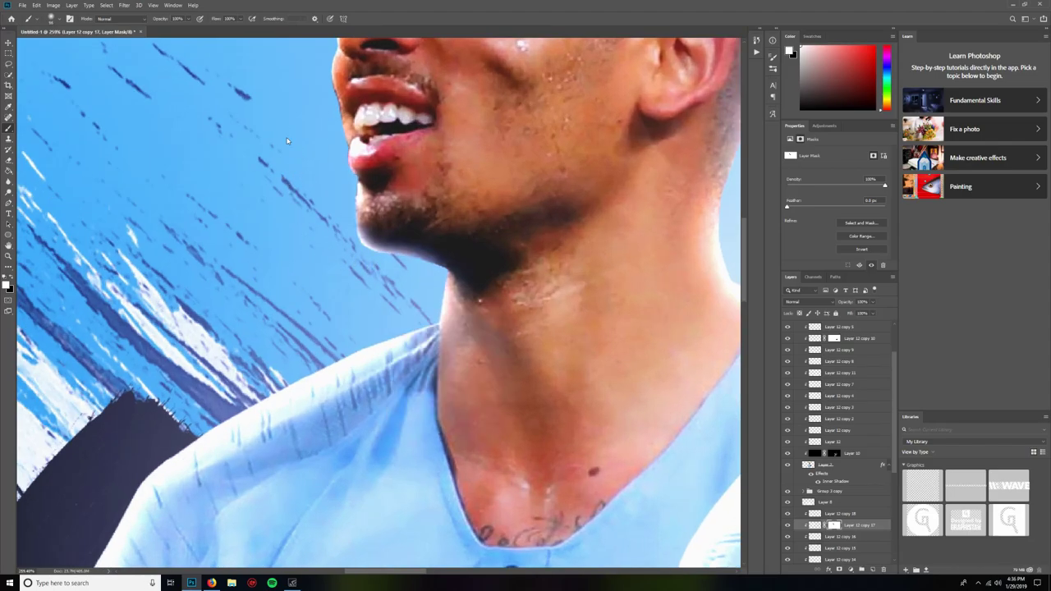
pyautogui.scroll(-3, 302, 251)
pyautogui.scroll(-5, 303, 252)
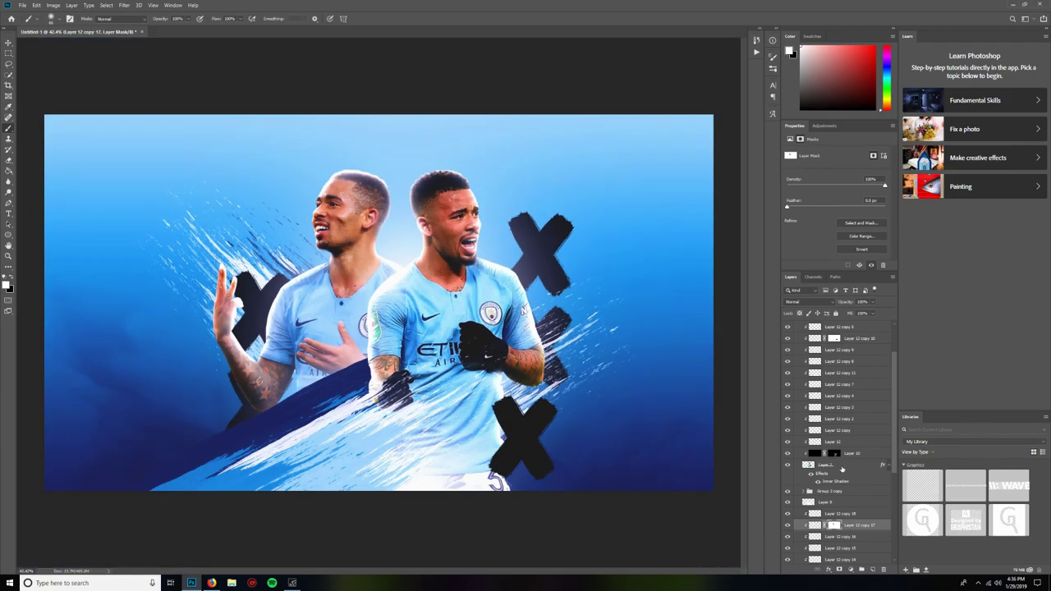
# Add a mask to Layer 12 copy 18 and paint it black over the back player's raised hand and wrist to reduce the glow.
pyautogui.click(842, 513)
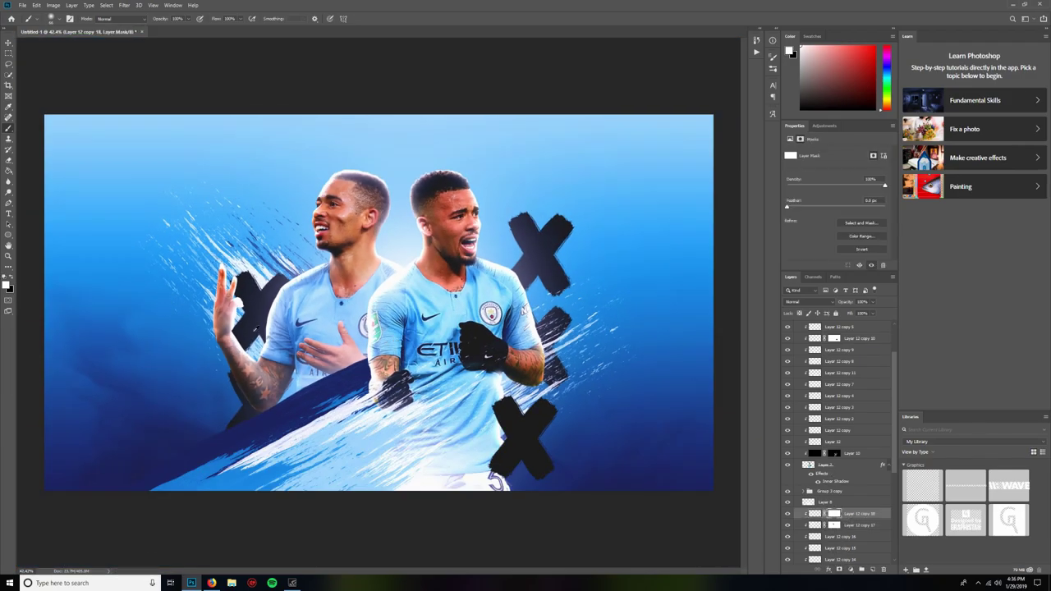
pyautogui.scroll(4, 294, 326)
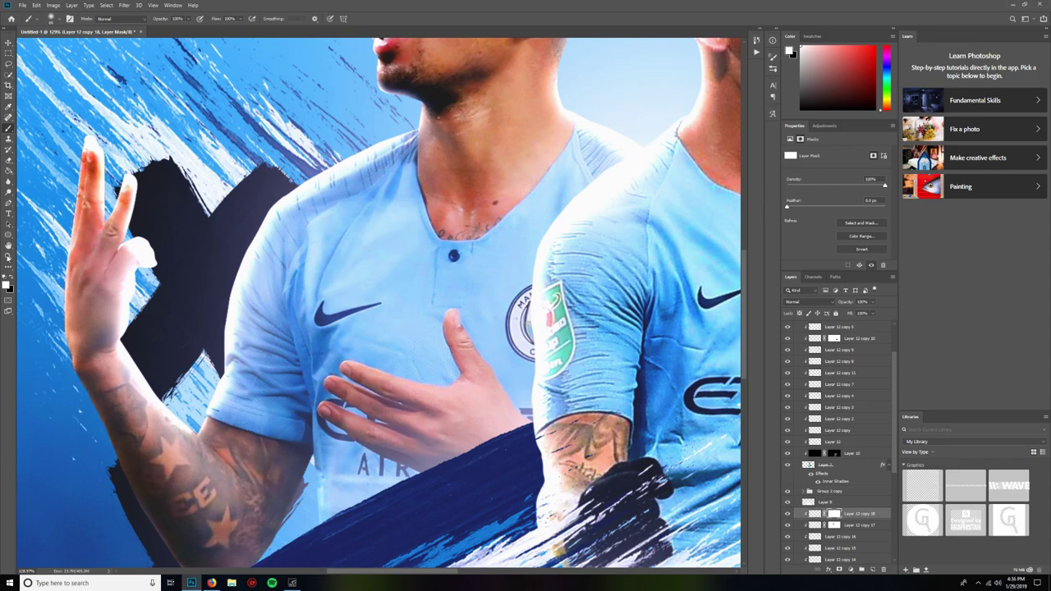
pyautogui.click(11, 278)
pyautogui.moveTo(99, 189)
pyautogui.mouseDown()
pyautogui.moveTo(135, 271)
pyautogui.moveTo(115, 341)
pyautogui.moveTo(143, 411)
pyautogui.moveTo(168, 428)
pyautogui.mouseUp()
pyautogui.moveTo(124, 388)
pyautogui.mouseDown()
pyautogui.moveTo(91, 363)
pyautogui.moveTo(76, 316)
pyautogui.moveTo(86, 203)
pyautogui.moveTo(106, 400)
pyautogui.moveTo(137, 419)
pyautogui.mouseUp()
pyautogui.hotkey('ctrl', '0')
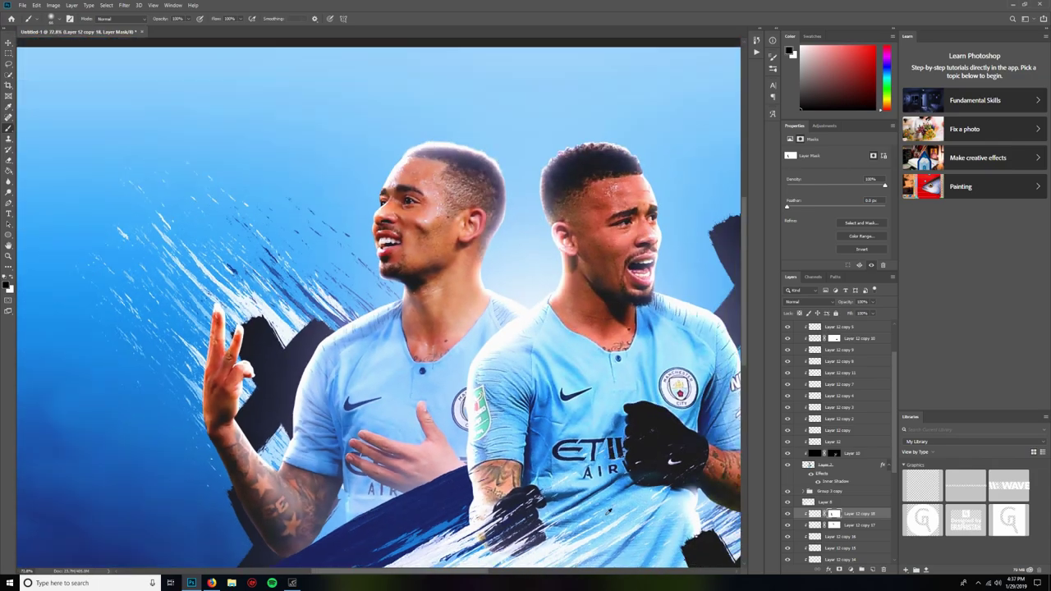
pyautogui.scroll(-2, 336, 394)
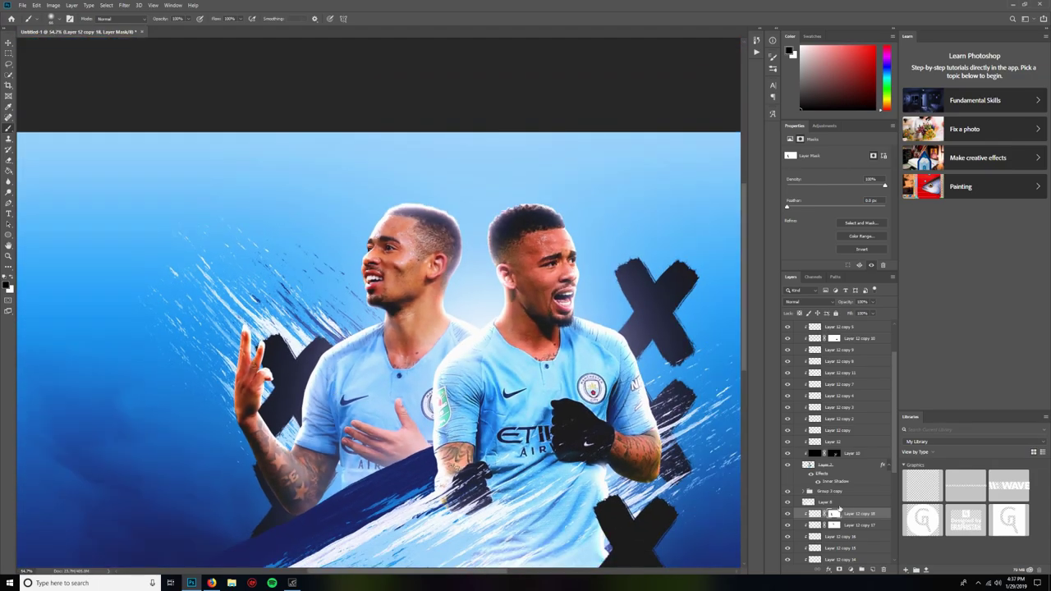
# Duplicate the Layer 12 copy 15 glow, move it over the back player's elbow and lower torso, and enlarge it to about 171%.
pyautogui.click(819, 545)
pyautogui.hotkey('ctrl', 'j')
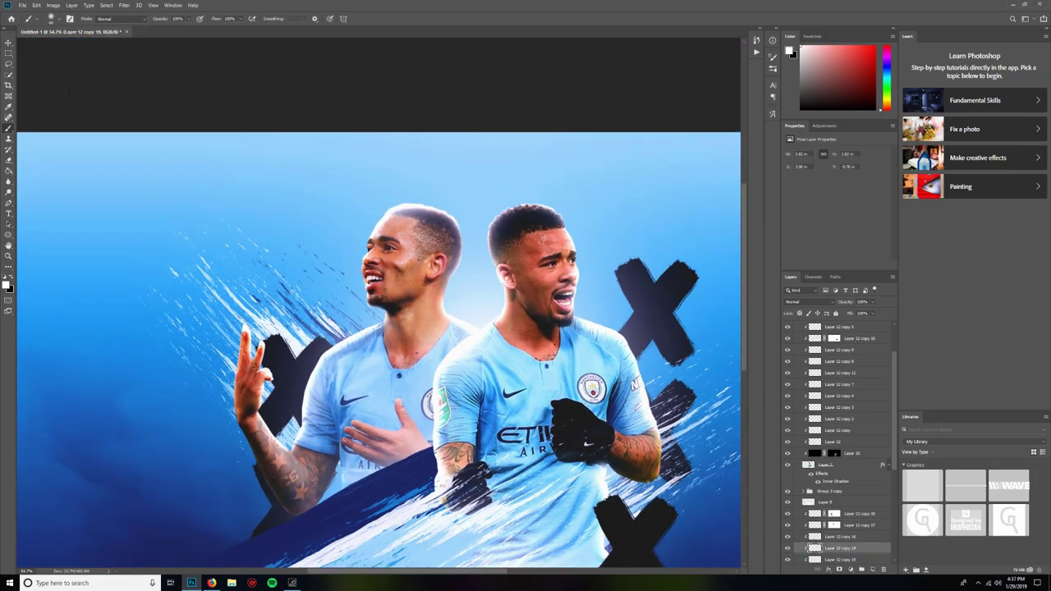
pyautogui.click(9, 42)
pyautogui.moveTo(390, 437); pyautogui.dragTo(317, 349)
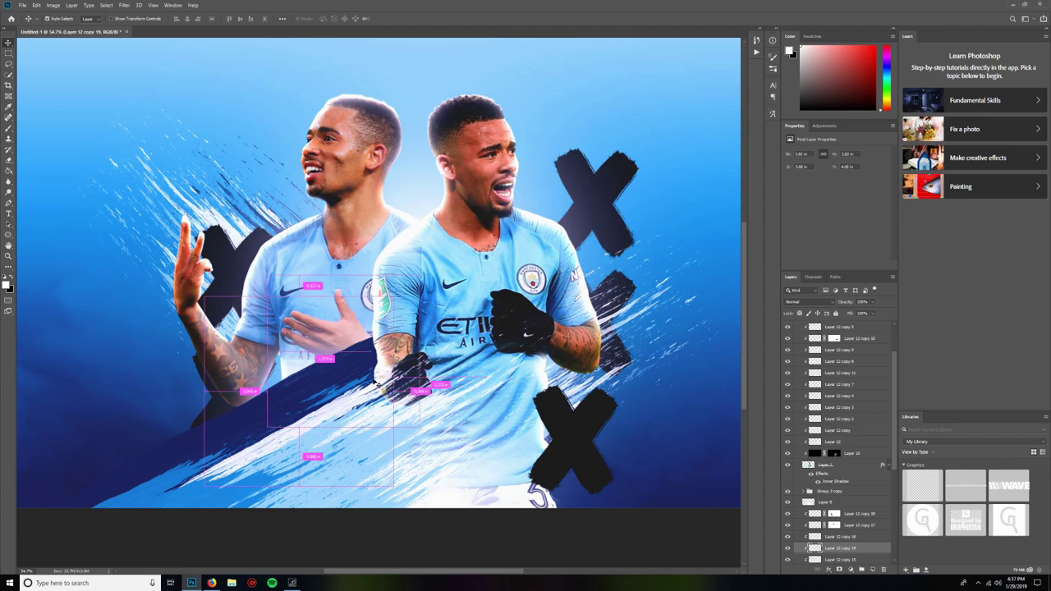
pyautogui.hotkey('ctrl', 't')
pyautogui.moveTo(396, 296); pyautogui.dragTo(467, 271)
pyautogui.moveTo(349, 303); pyautogui.dragTo(364, 330)
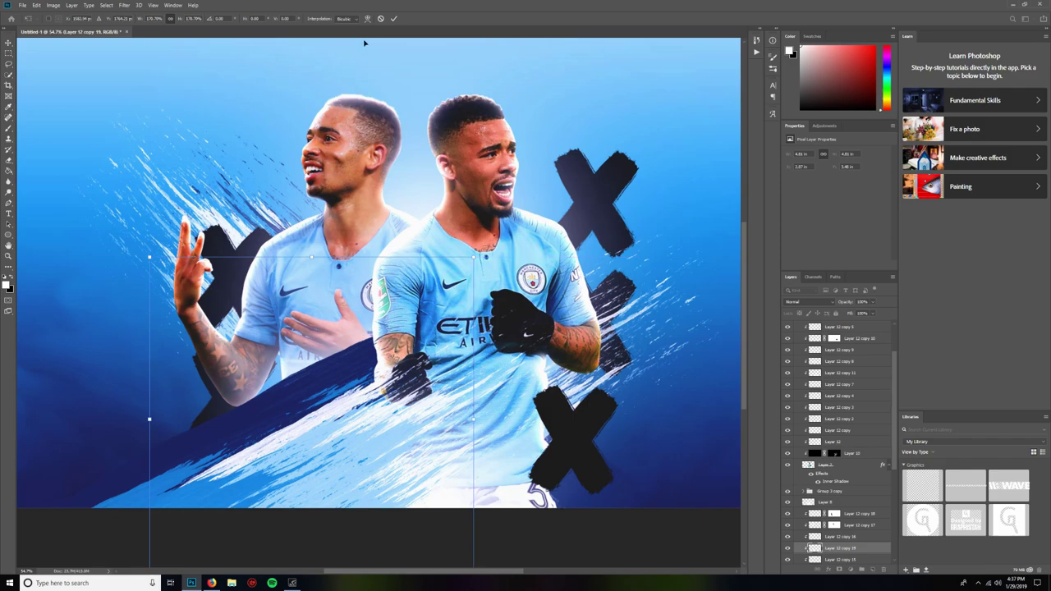
pyautogui.click(393, 18)
pyautogui.scroll(-5, 527, 362)
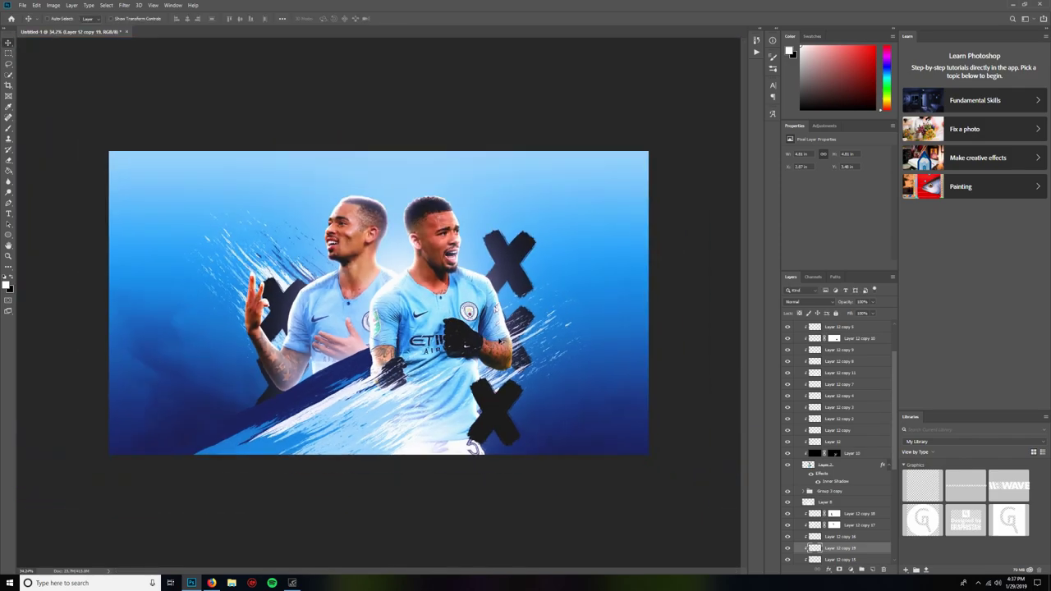
# Copy Layer 12 copy 12 below the player cutouts, enlarge it to about 186% behind the back player, and duplicate it behind the front player.
pyautogui.scroll(1, 527, 362)
pyautogui.scroll(-1, 829, 540)
pyautogui.scroll(-2, 829, 542)
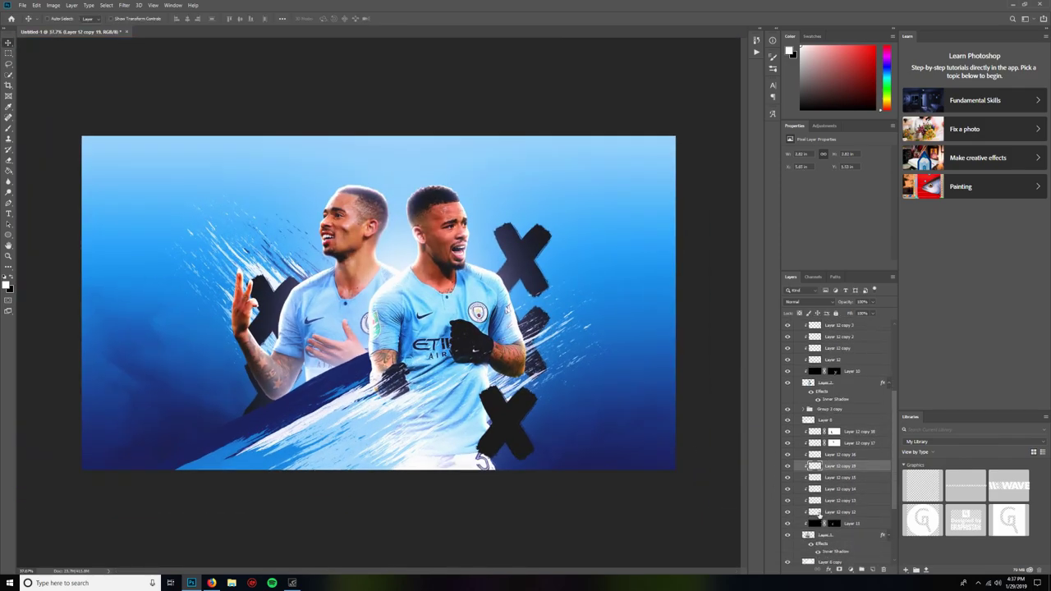
pyautogui.moveTo(816, 514); pyautogui.dragTo(817, 560)
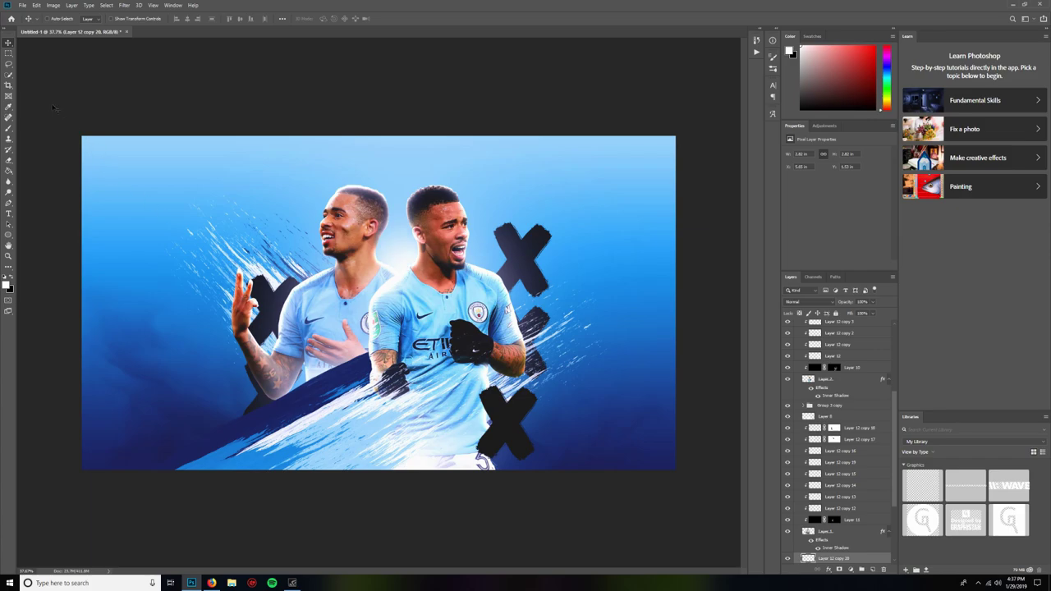
pyautogui.moveTo(369, 277); pyautogui.dragTo(284, 264)
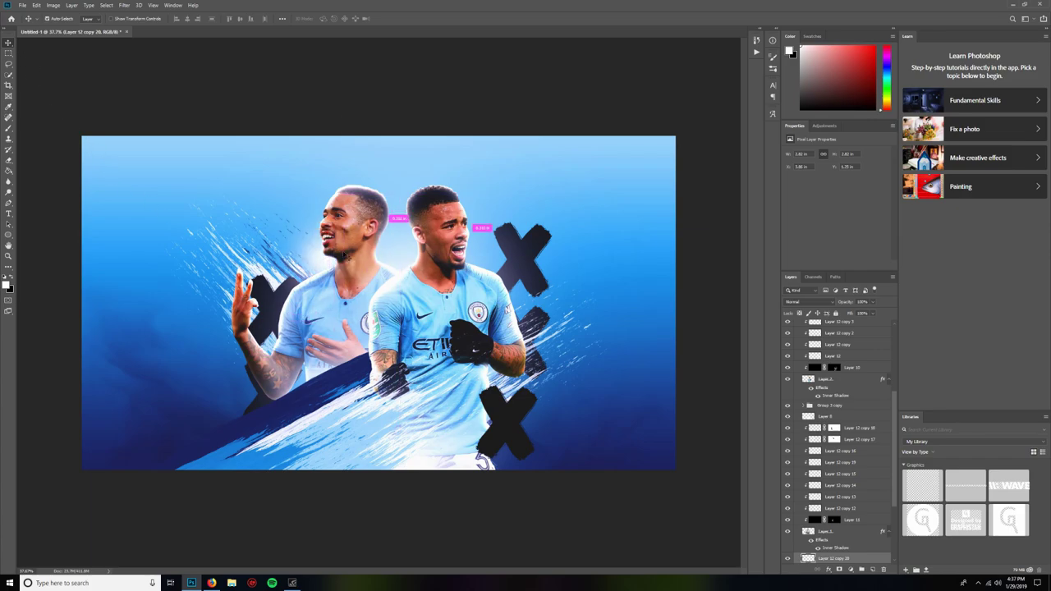
pyautogui.hotkey('ctrl', 't')
pyautogui.moveTo(396, 188); pyautogui.dragTo(448, 138)
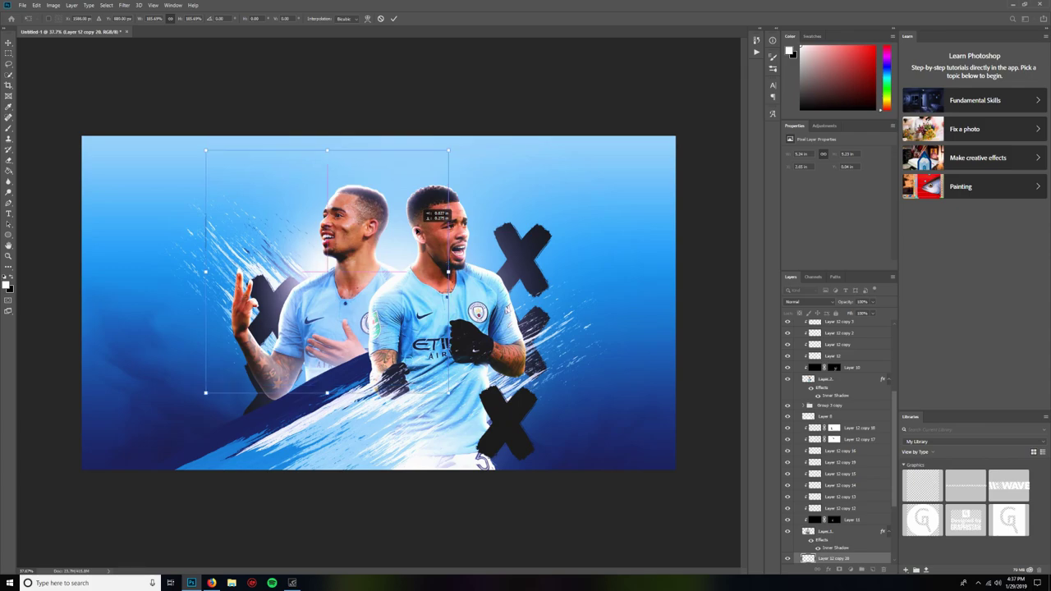
pyautogui.click(394, 18)
pyautogui.moveTo(331, 254); pyautogui.dragTo(449, 248)
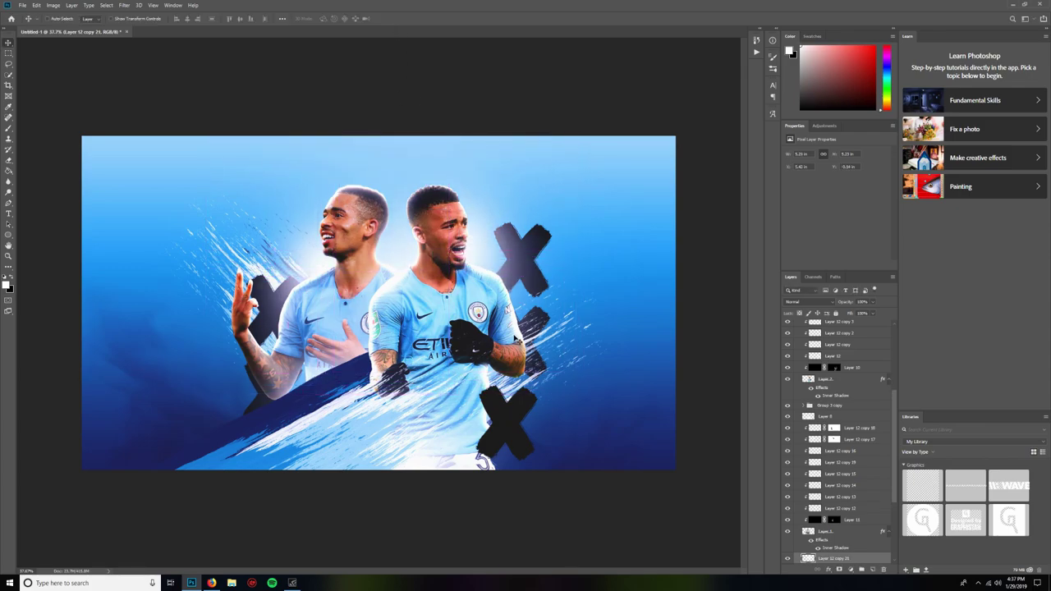
# Place the "designed by graphistah" library graphic in the canvas's lower-left corner, scaled to 76%.
pyautogui.scroll(-4, 462, 315)
pyautogui.scroll(3, 461, 314)
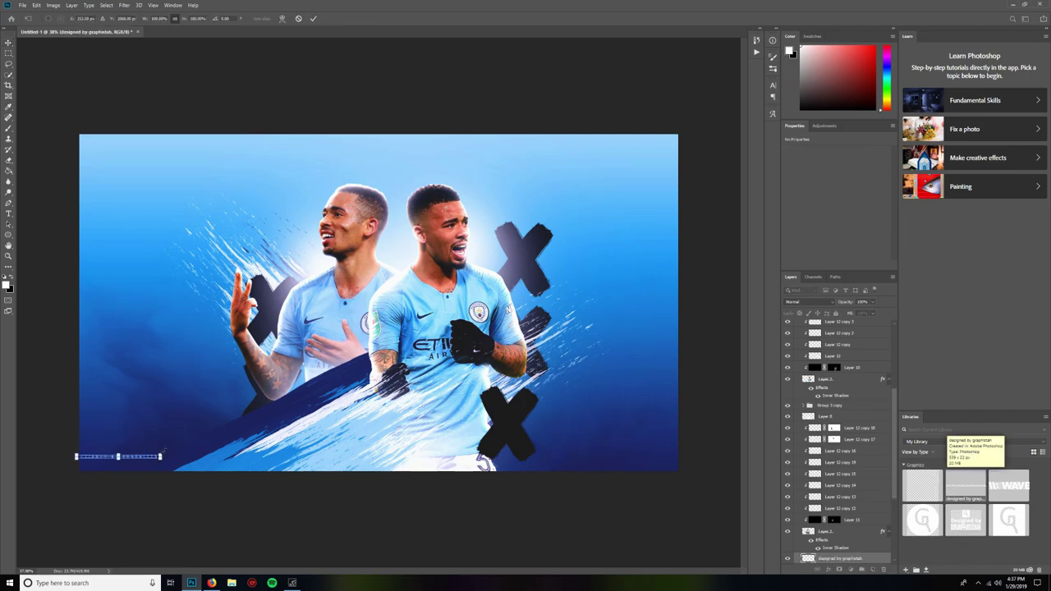
pyautogui.moveTo(162, 452); pyautogui.dragTo(168, 453)
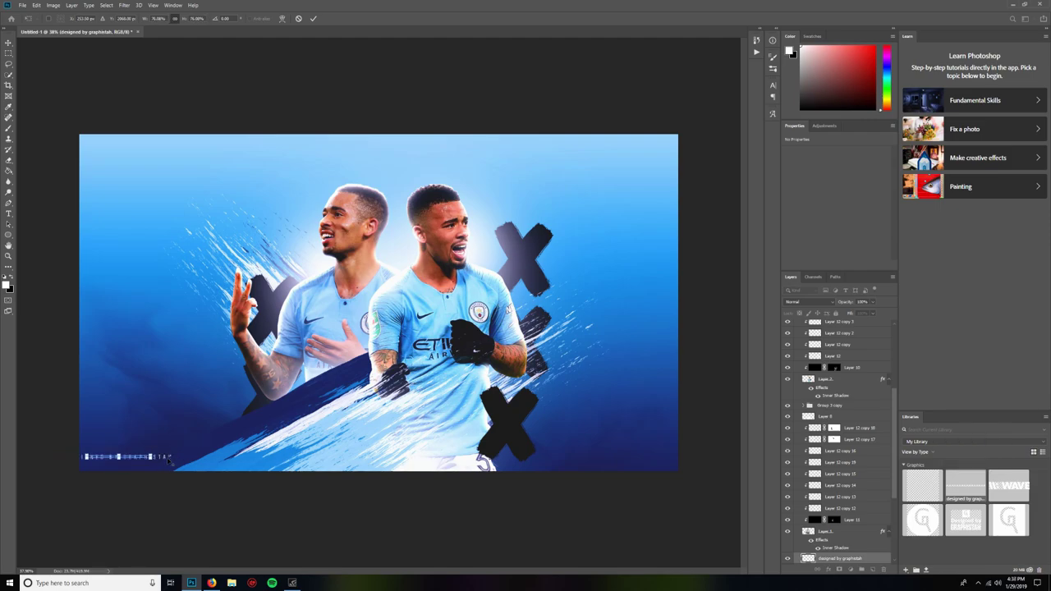
pyautogui.click(314, 19)
pyautogui.scroll(10, 242, 503)
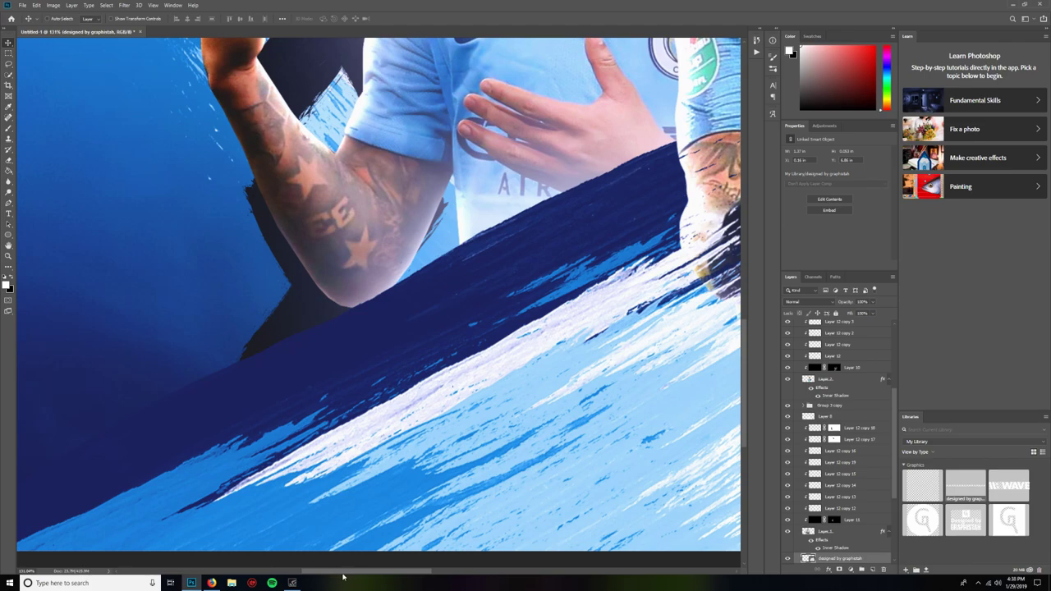
pyautogui.moveTo(344, 573); pyautogui.dragTo(252, 550)
pyautogui.scroll(4, 251, 543)
pyautogui.scroll(-1, 256, 492)
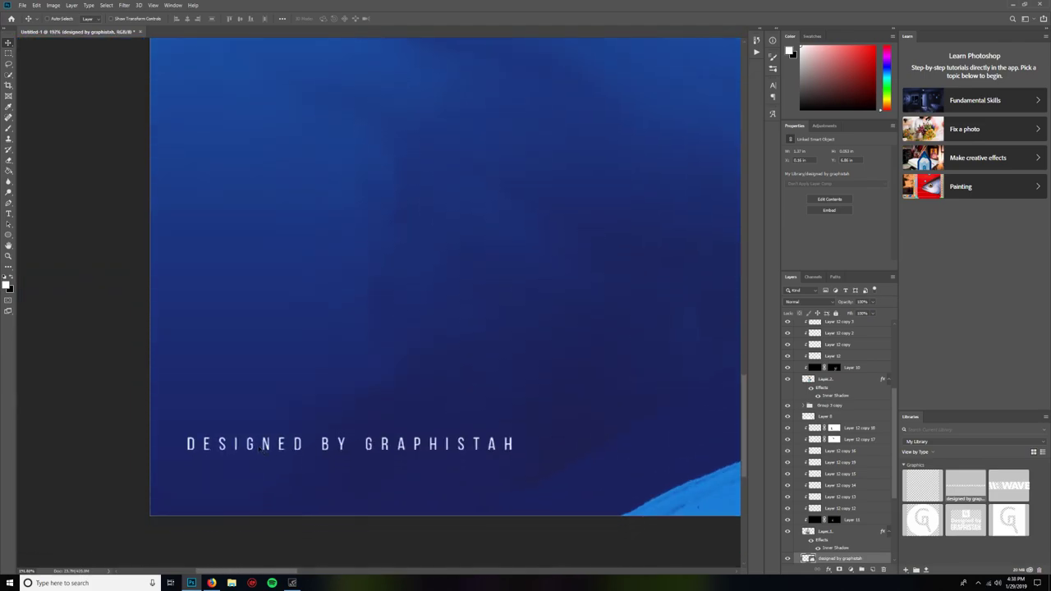
pyautogui.moveTo(261, 447); pyautogui.dragTo(235, 497)
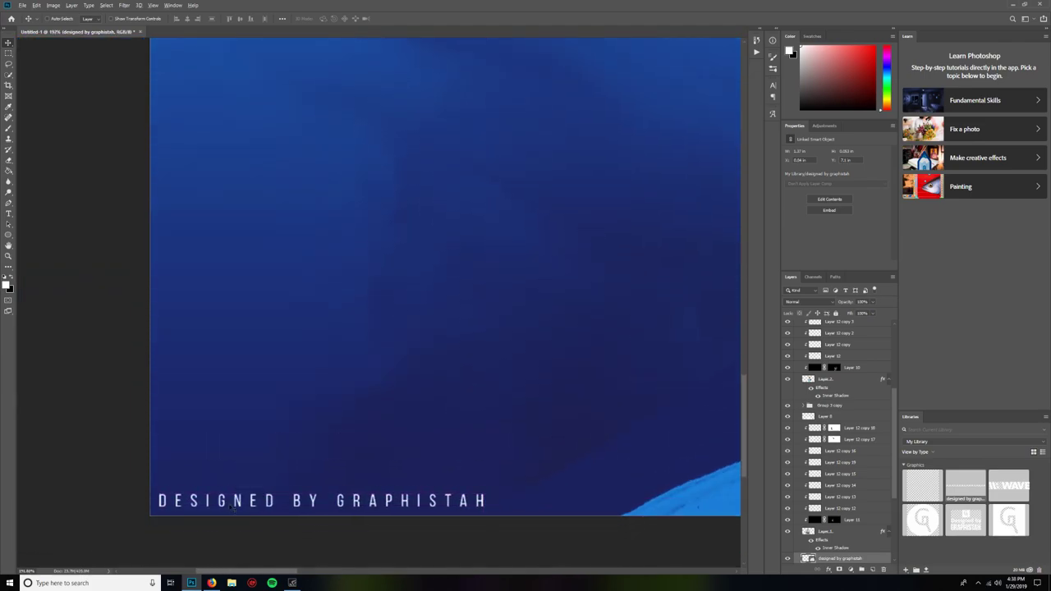
# Hide the interface around the canvas and examine the full composition.
pyautogui.scroll(-7, 547, 447)
pyautogui.scroll(1, 547, 447)
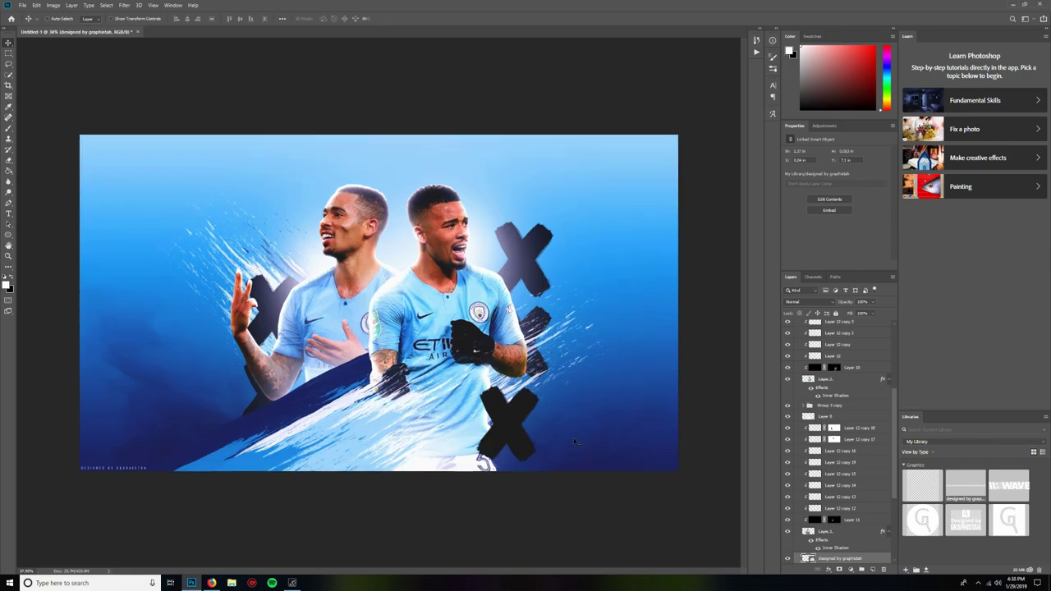
pyautogui.press('Tab')
pyautogui.scroll(3, 899, 417)
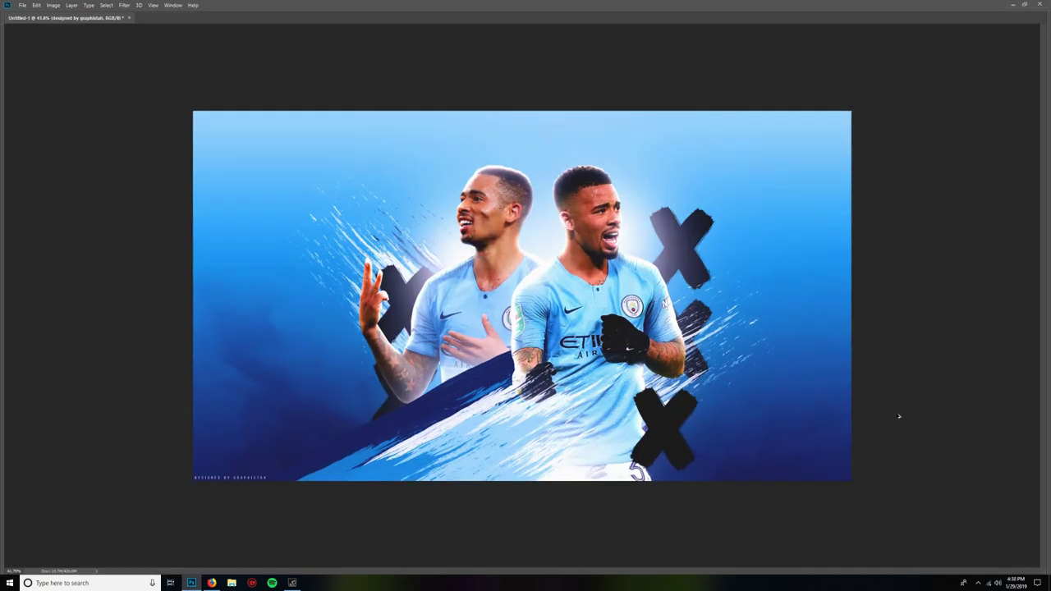
pyautogui.moveTo(1049, 360)
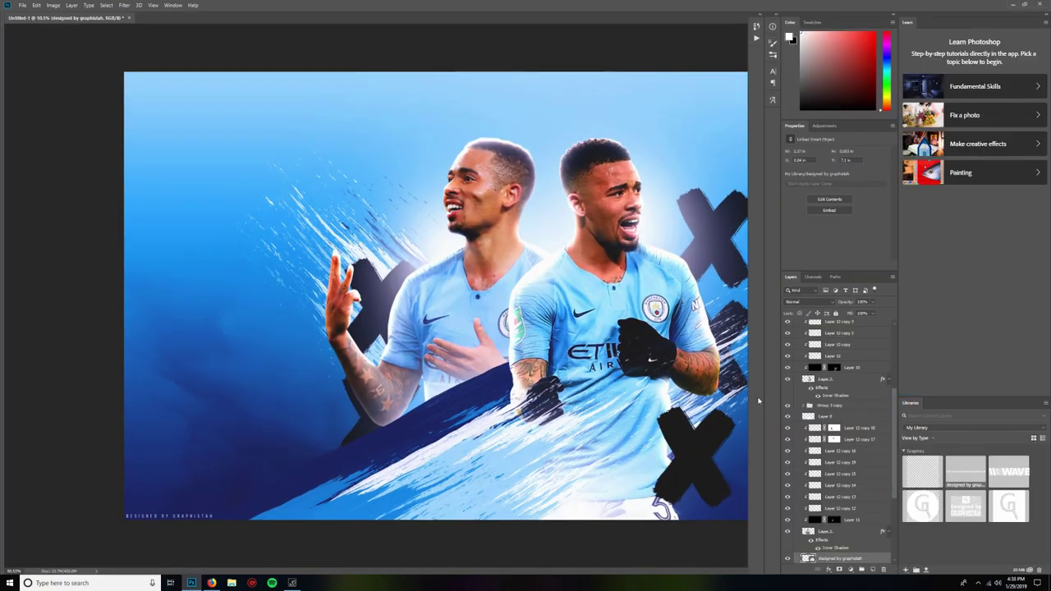